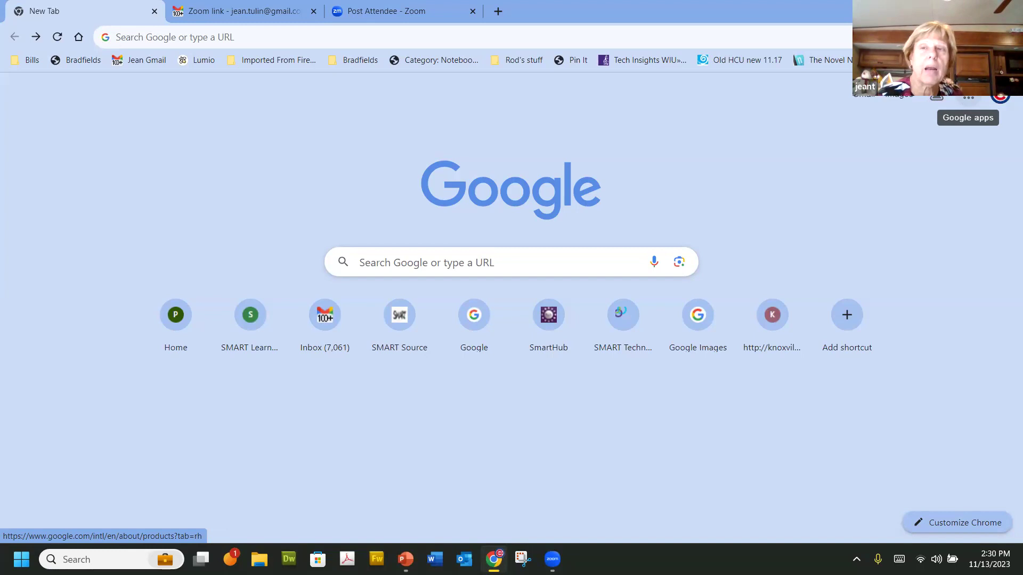
Step: Browse the Google apps panel from the new tab page and launch Google Drive
click(968, 97)
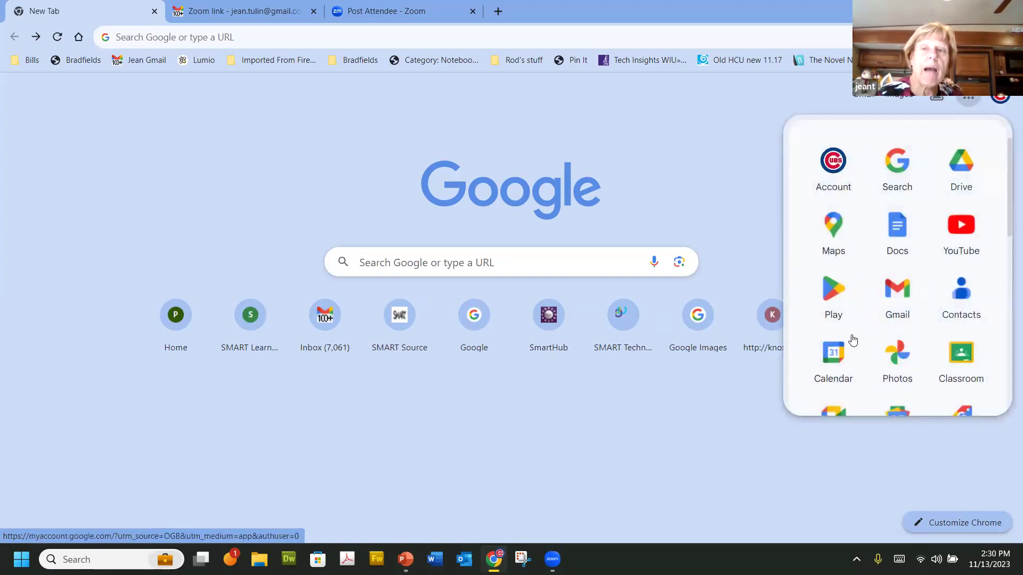
scroll(890, 306, down, 9)
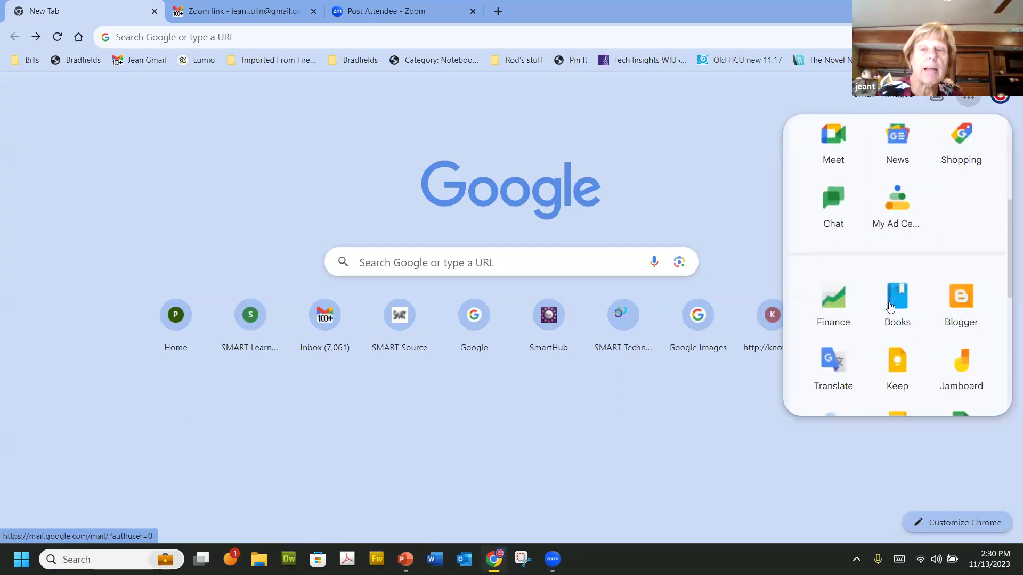
scroll(889, 306, down, 2)
scroll(890, 306, up, 10)
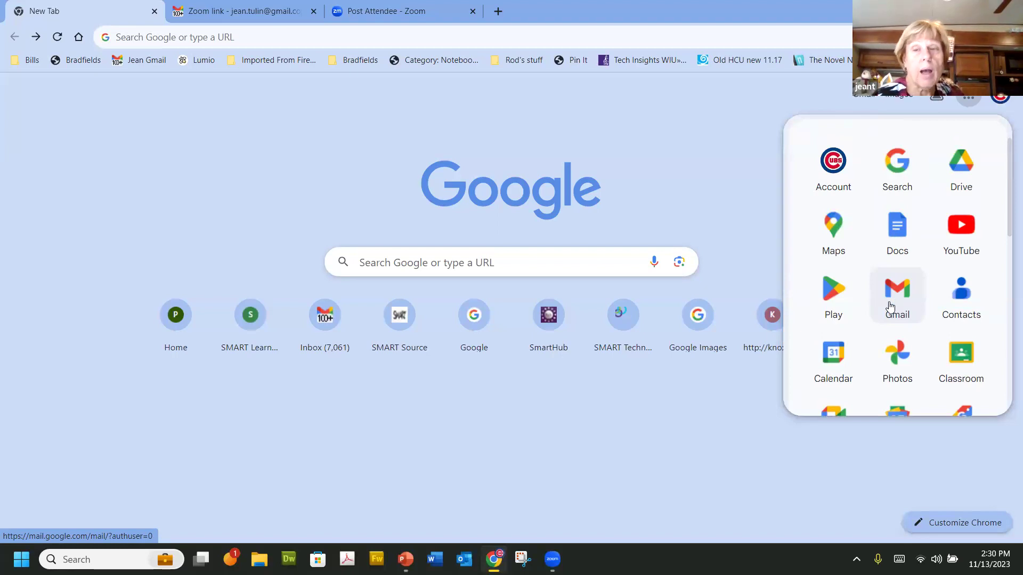
mouse_move(888, 305)
mouse_down()
mouse_move(878, 236)
mouse_move(959, 235)
mouse_move(818, 234)
mouse_move(901, 234)
mouse_move(886, 301)
mouse_up()
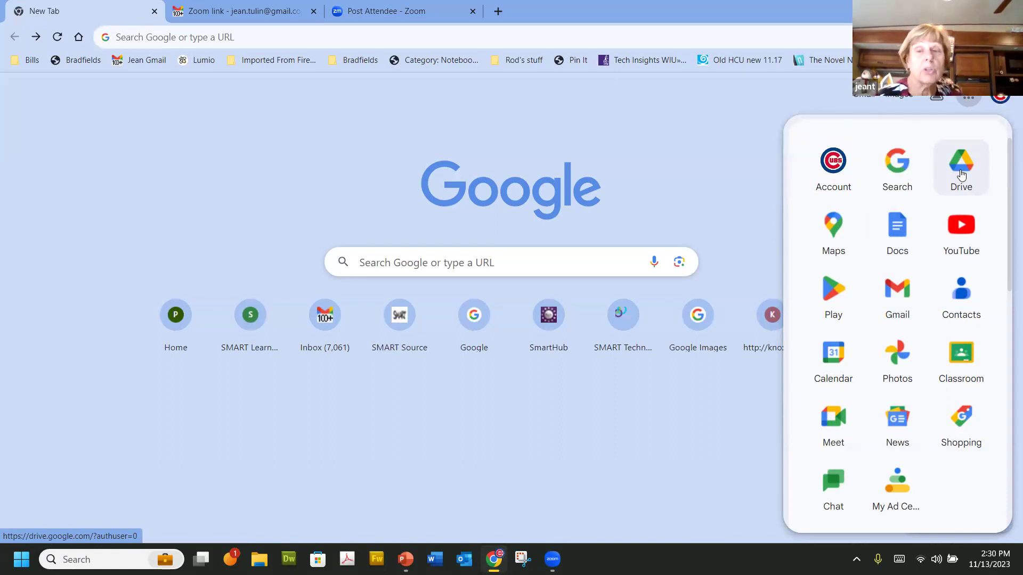
scroll(961, 298, down, 2)
scroll(960, 299, up, 2)
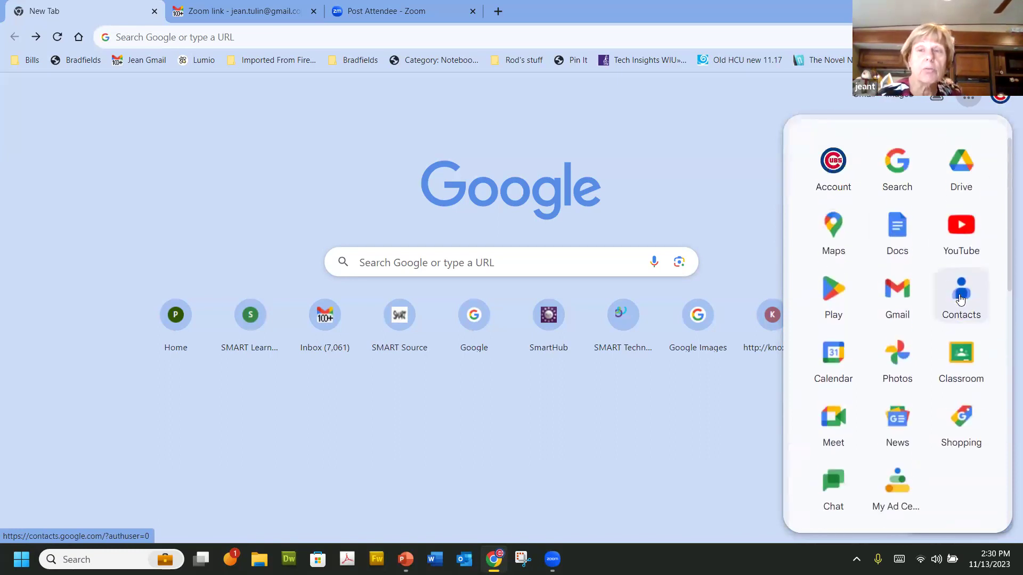
click(958, 179)
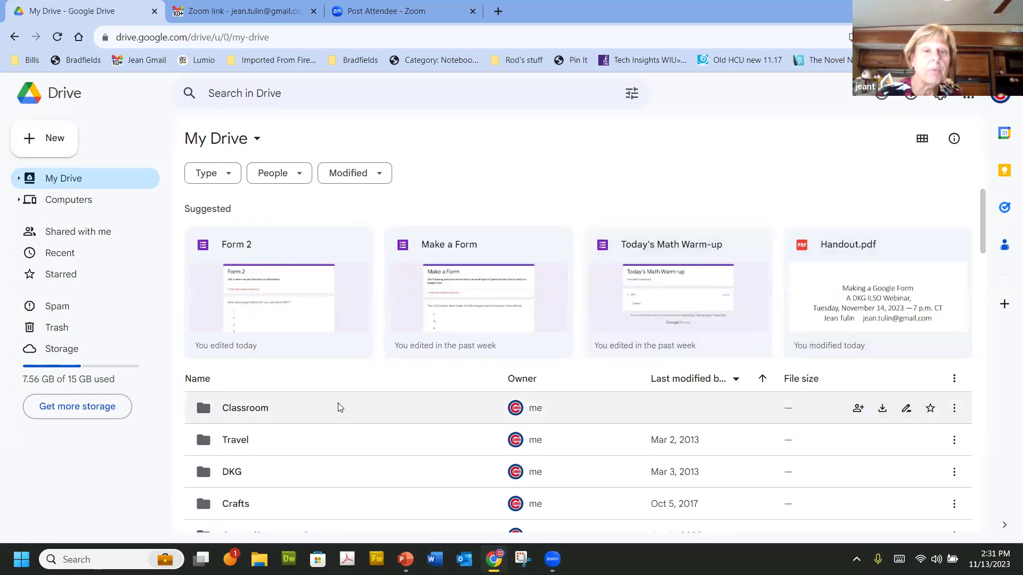
Step: Open the DKG folder in My Drive and bring up its New menu
double_click(239, 472)
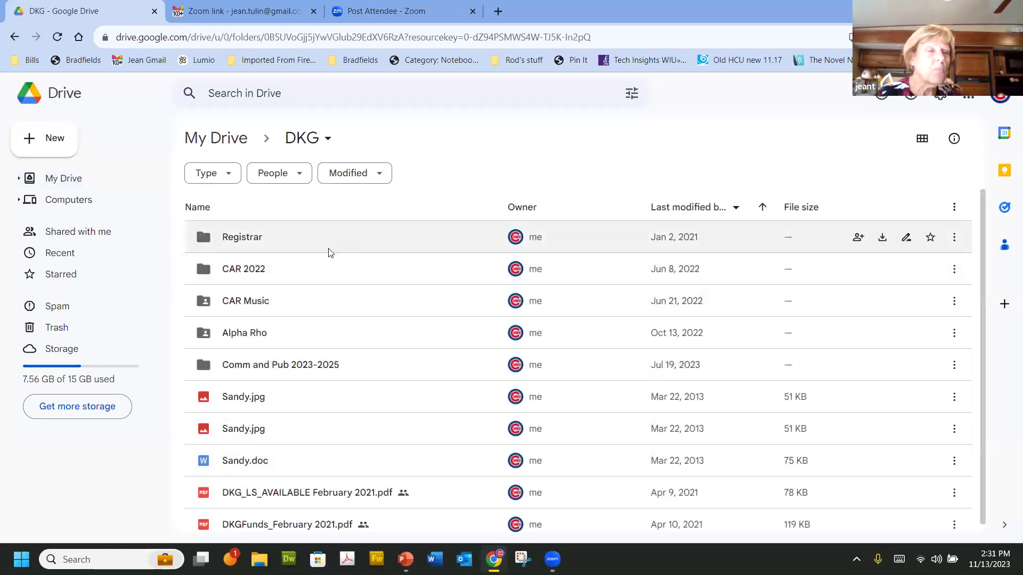
click(52, 145)
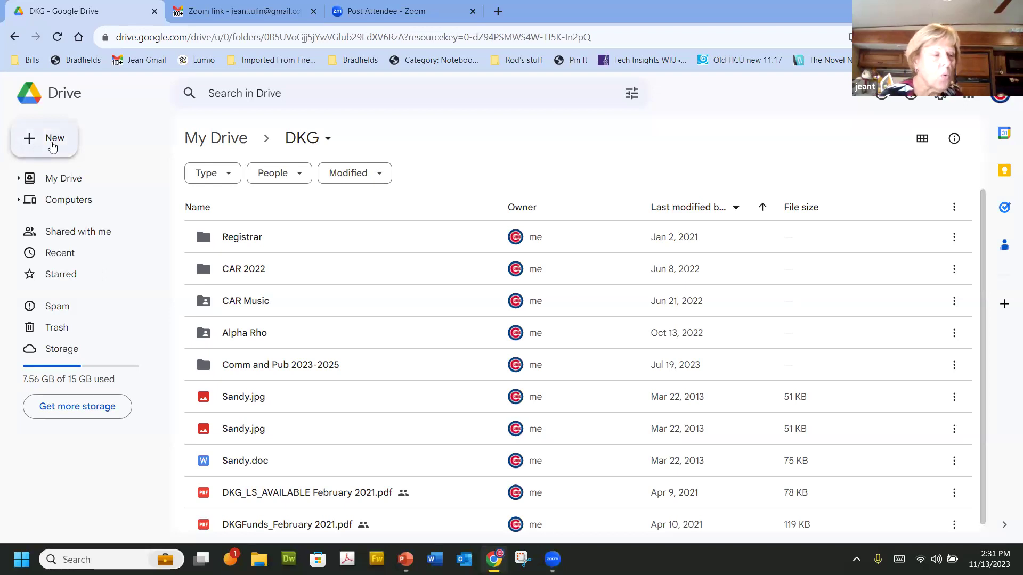
click(51, 143)
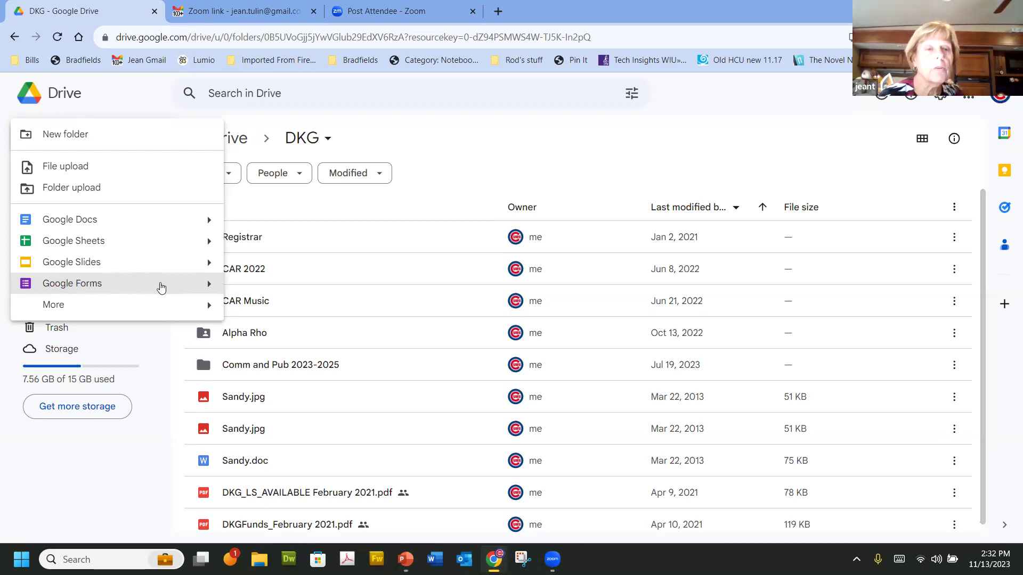
Step: Start a Google Form from a template, picking the Find a Time template
mouse_move(208, 286)
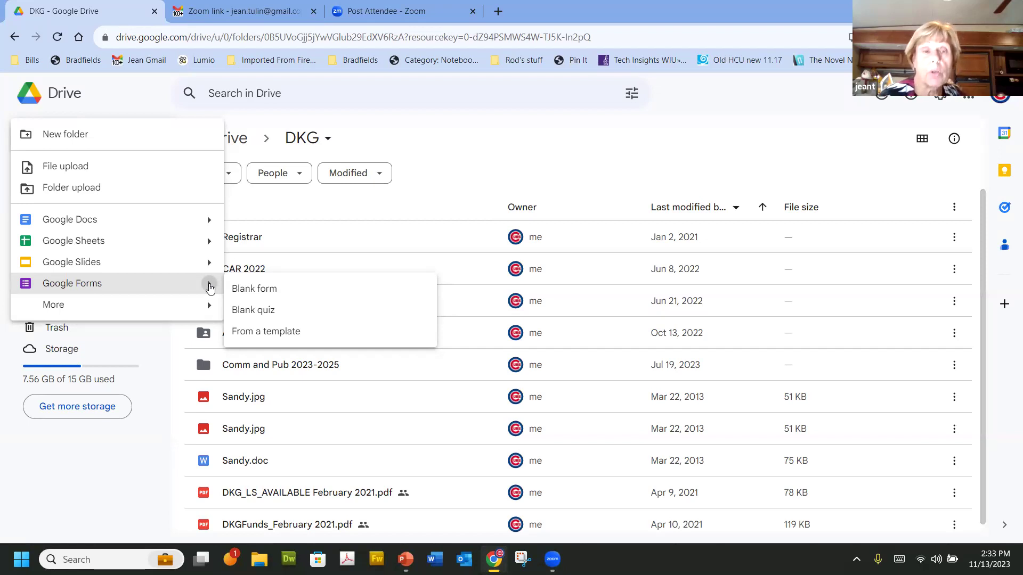
click(260, 332)
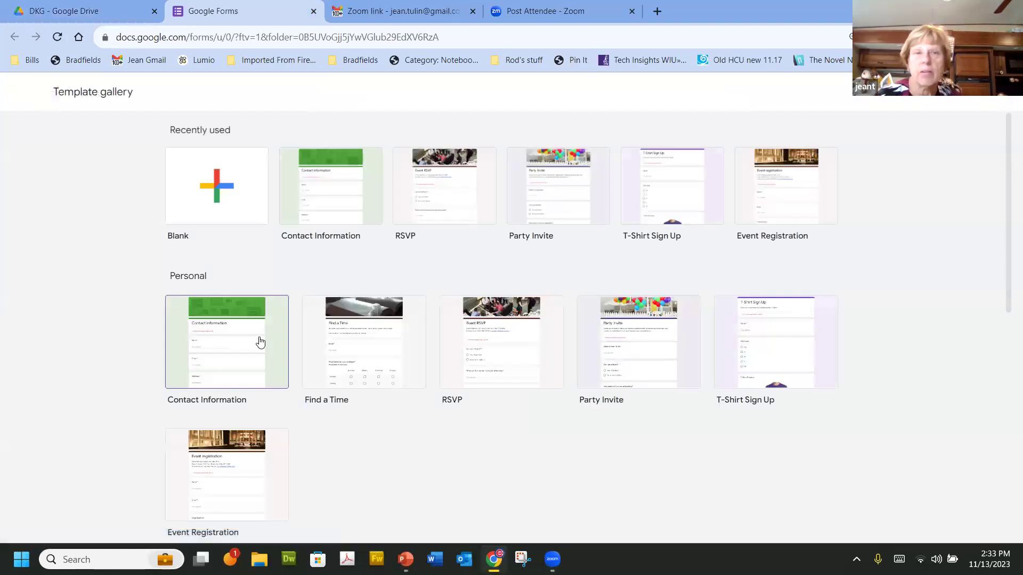
click(354, 351)
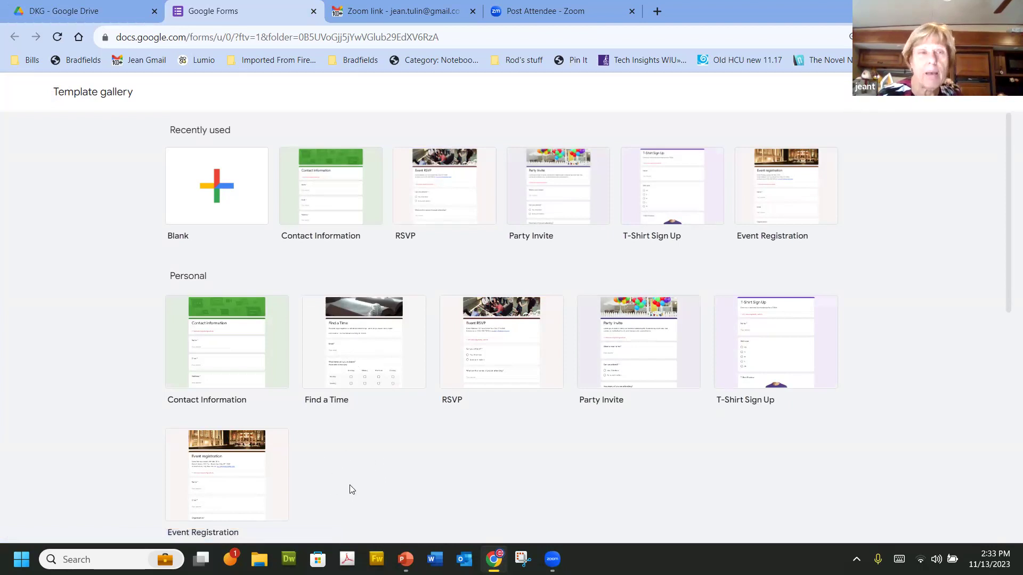
Step: Back in the DKG Drive tab, create a new blank Google Form instead
click(74, 17)
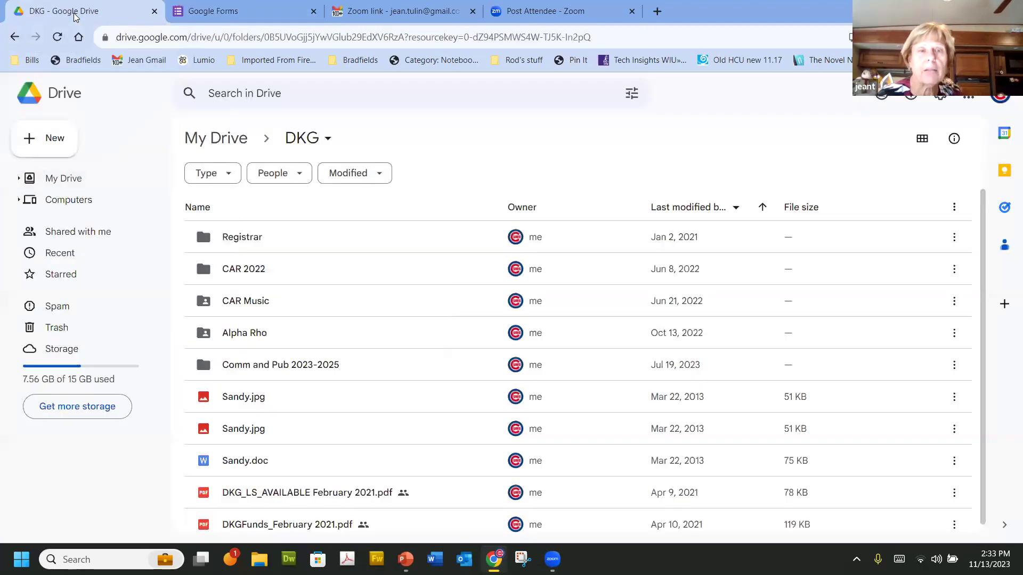
click(58, 146)
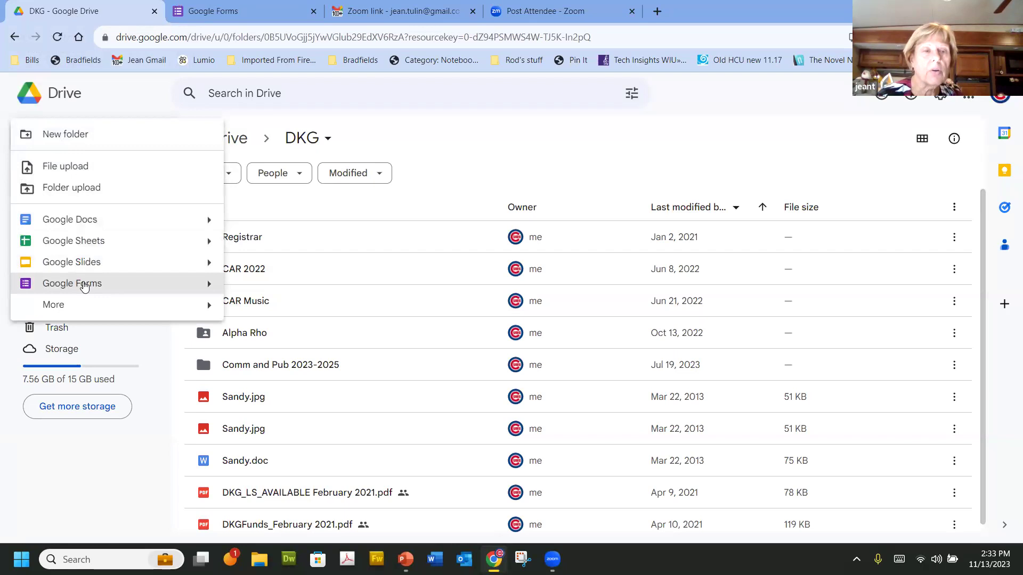
mouse_move(98, 278)
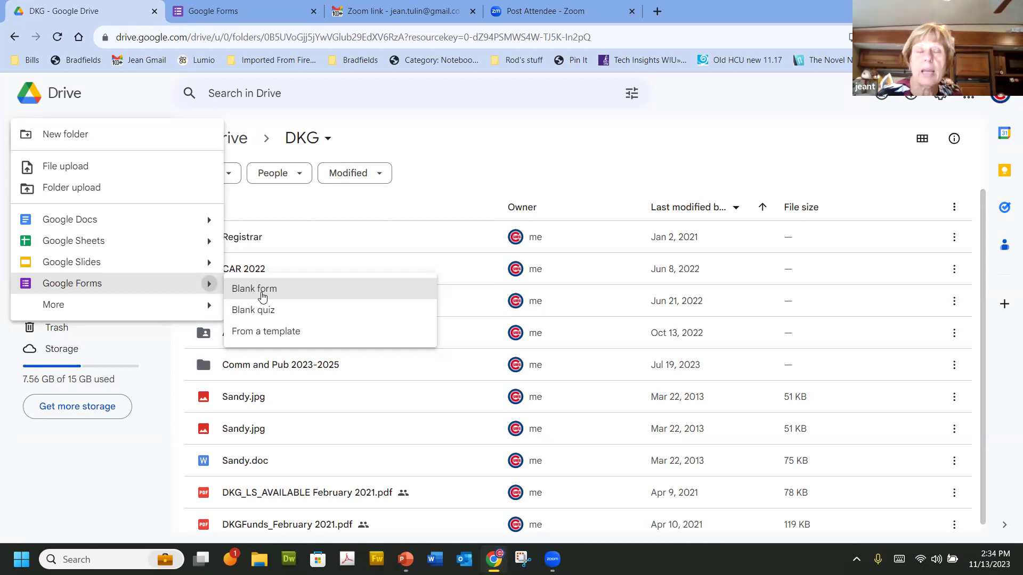
click(80, 288)
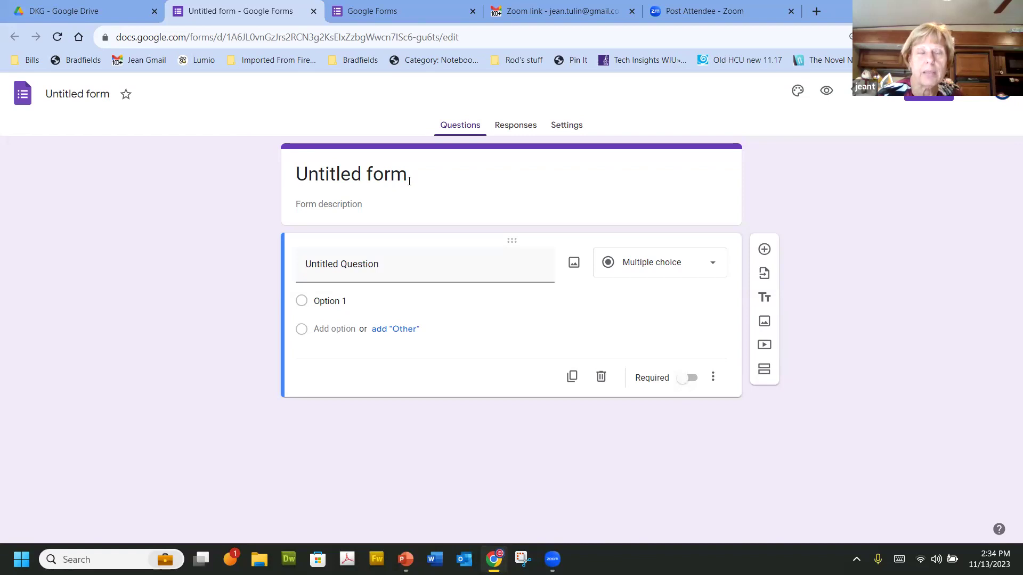
Step: Rename the untitled form to 'Form Practice' and open its Move dialog
click(91, 95)
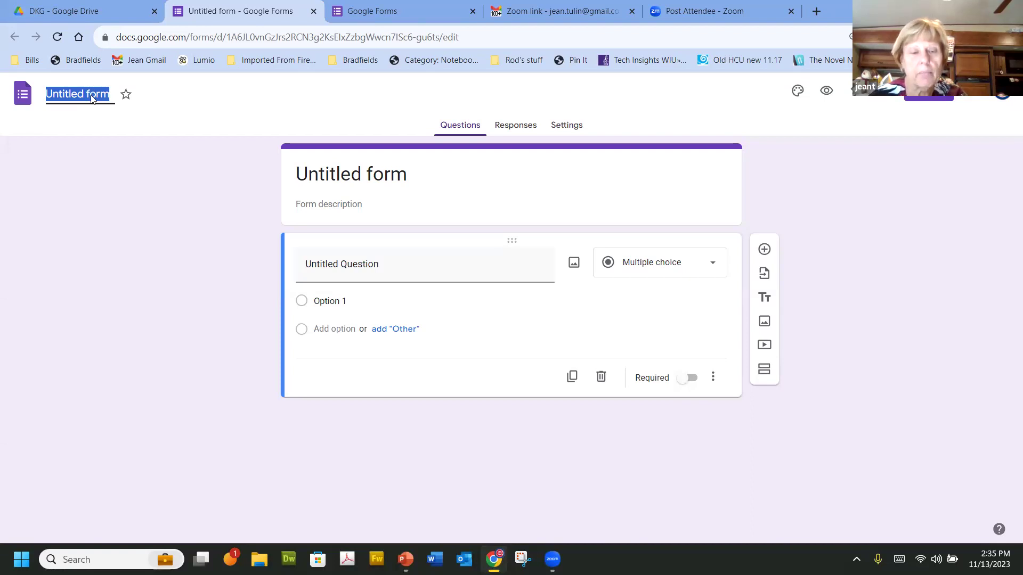
text(Form)
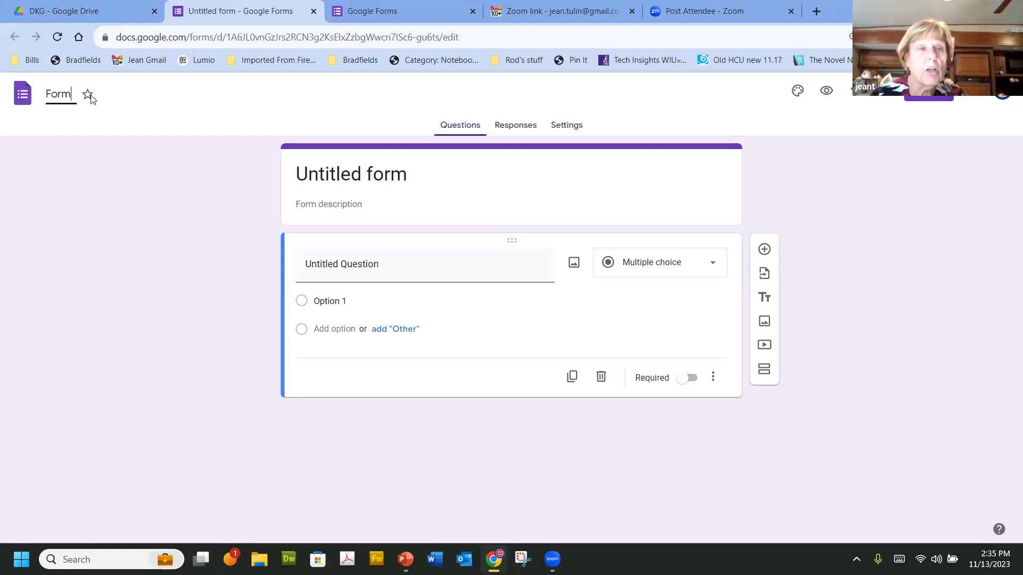
text(r)
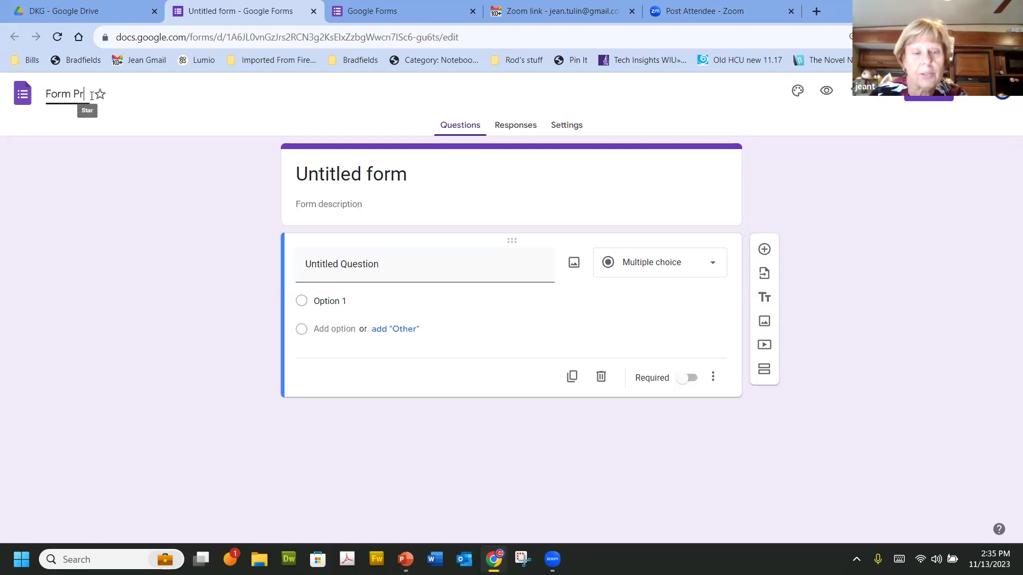
text(actice)
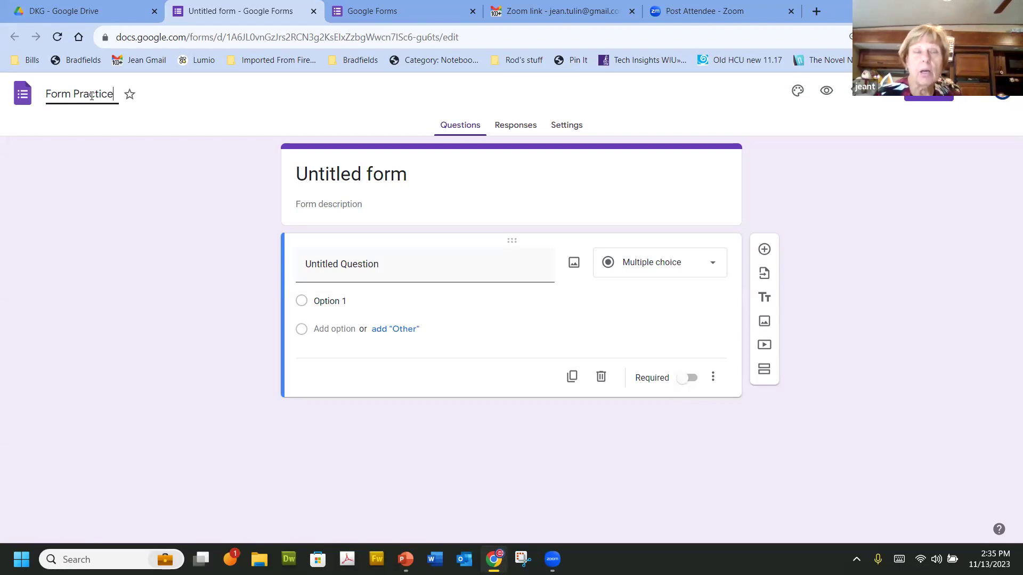
click(347, 201)
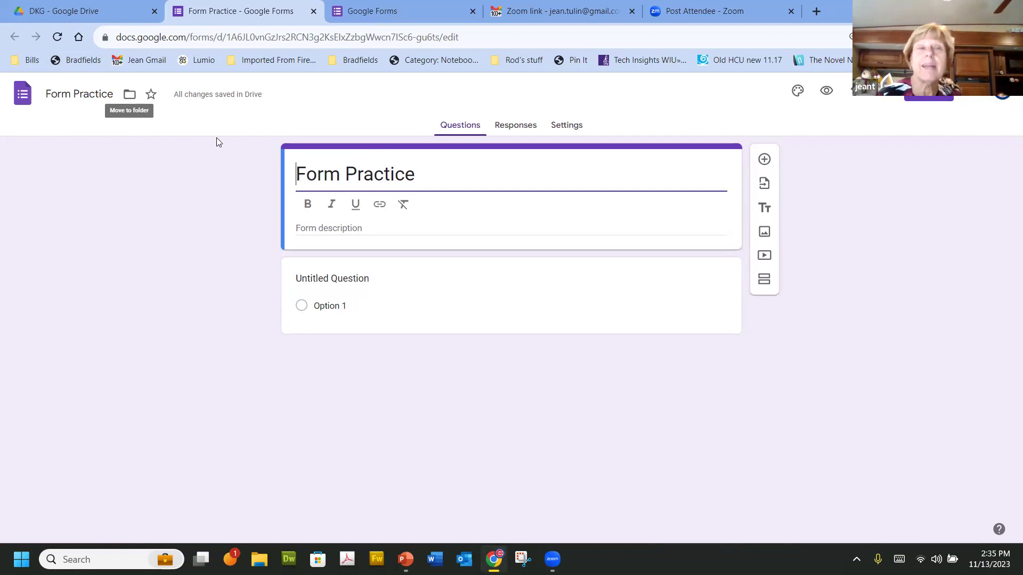
click(131, 97)
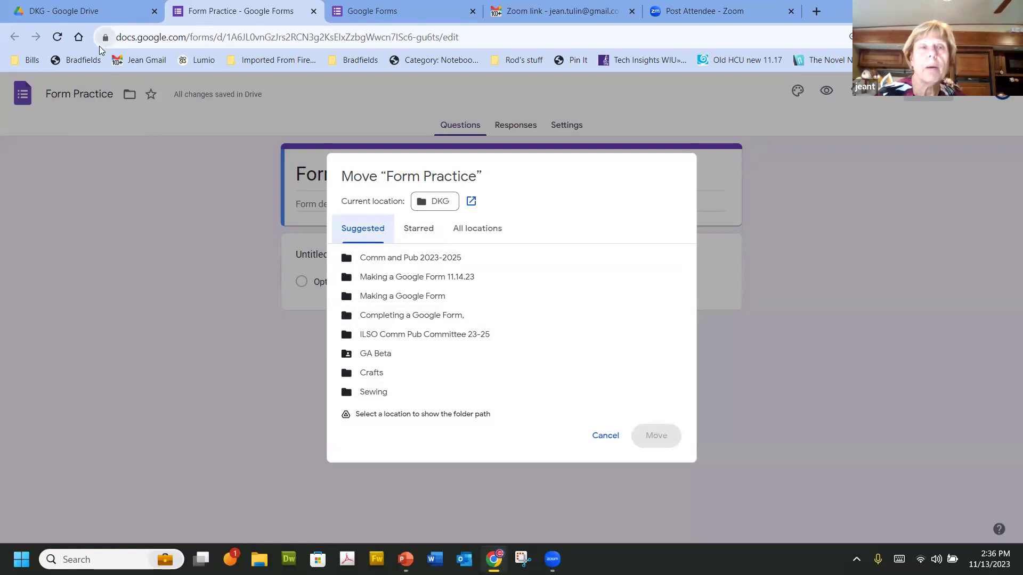
Step: Check the DKG folder in the Drive tab, then return to the Form Practice tab
click(68, 9)
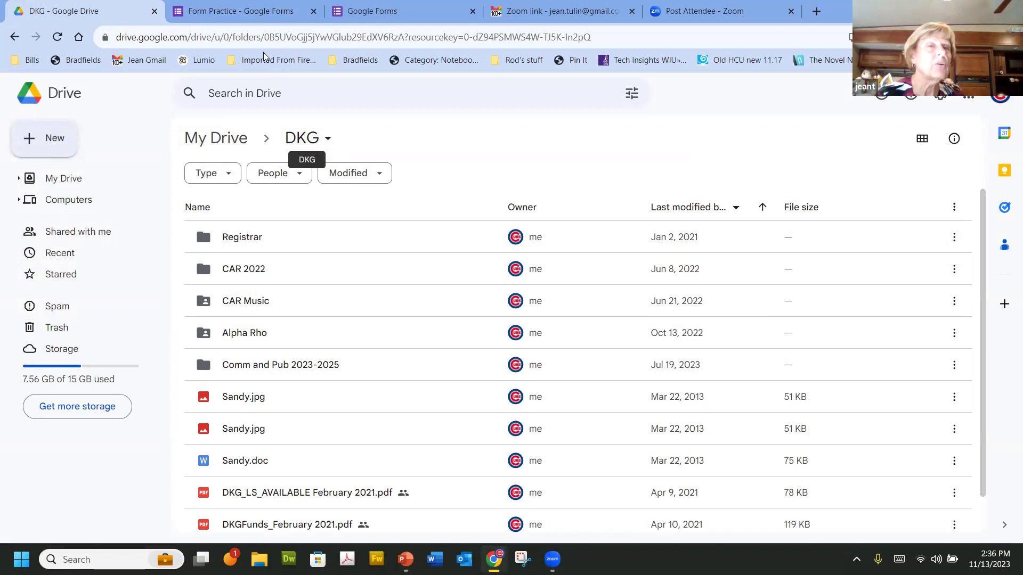
click(235, 11)
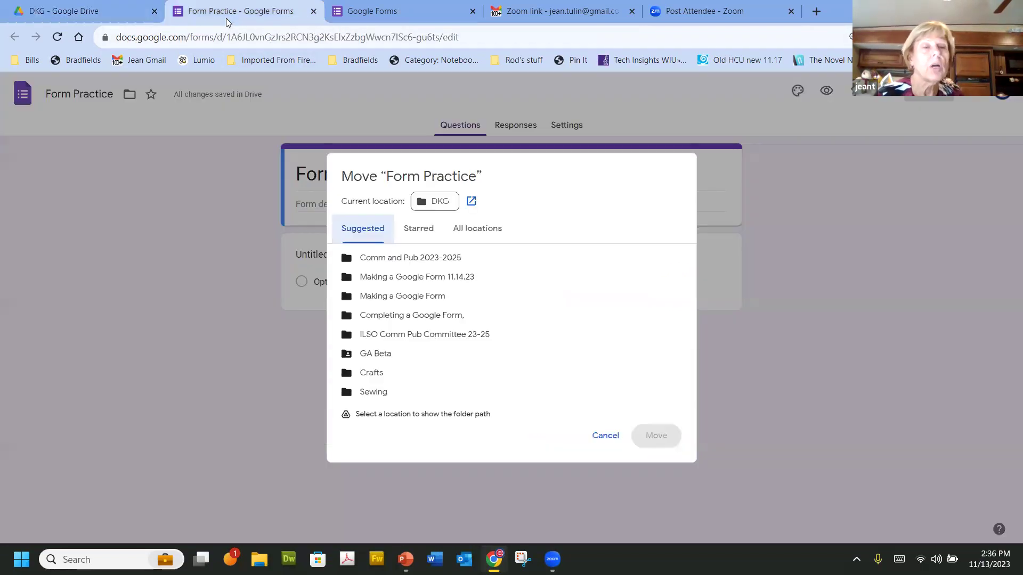
Step: In the Move dialog, choose the Comm and Pub 2023-2025 folder as destination and confirm
mouse_move(428, 259)
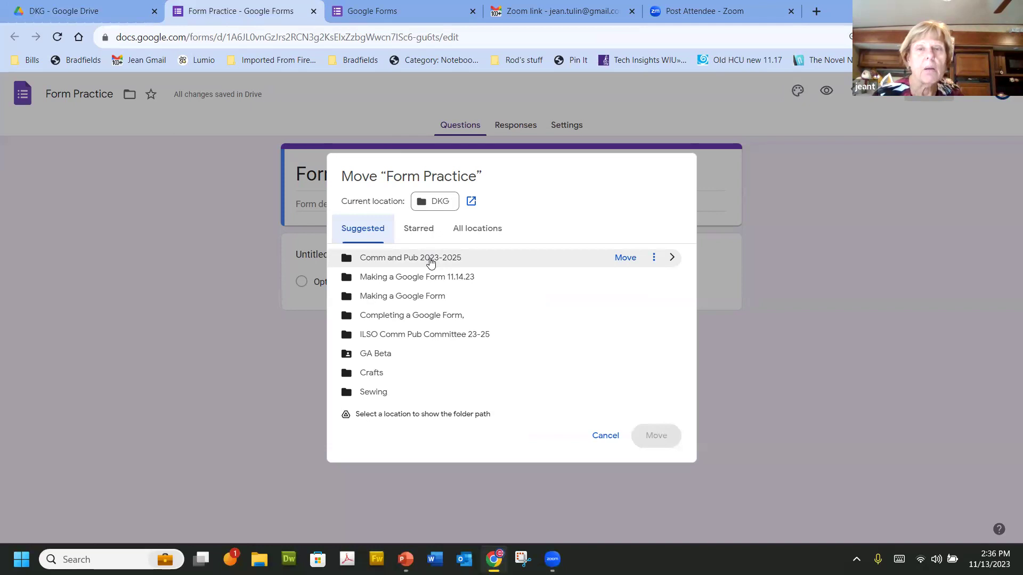
right_click(627, 263)
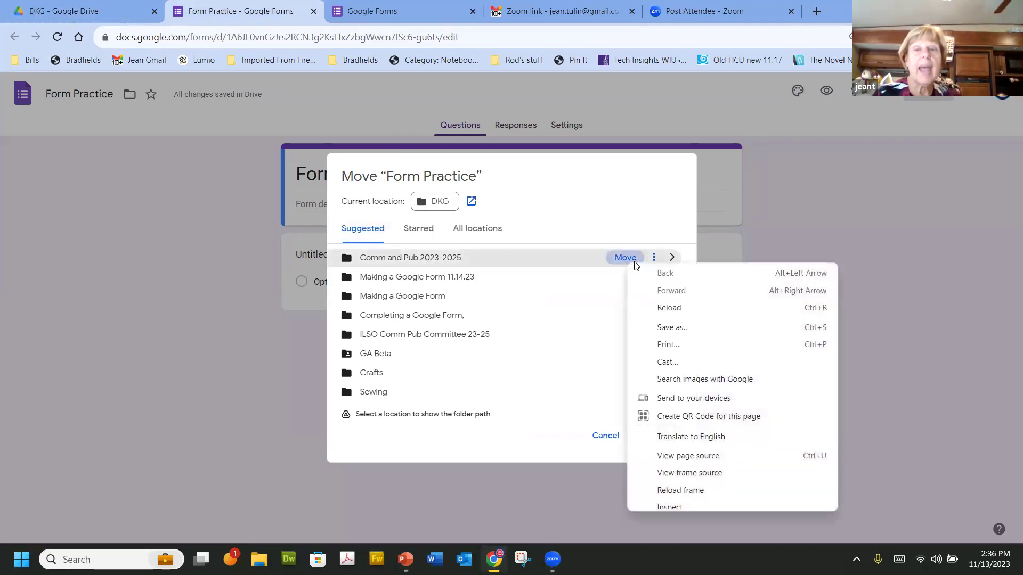
click(618, 258)
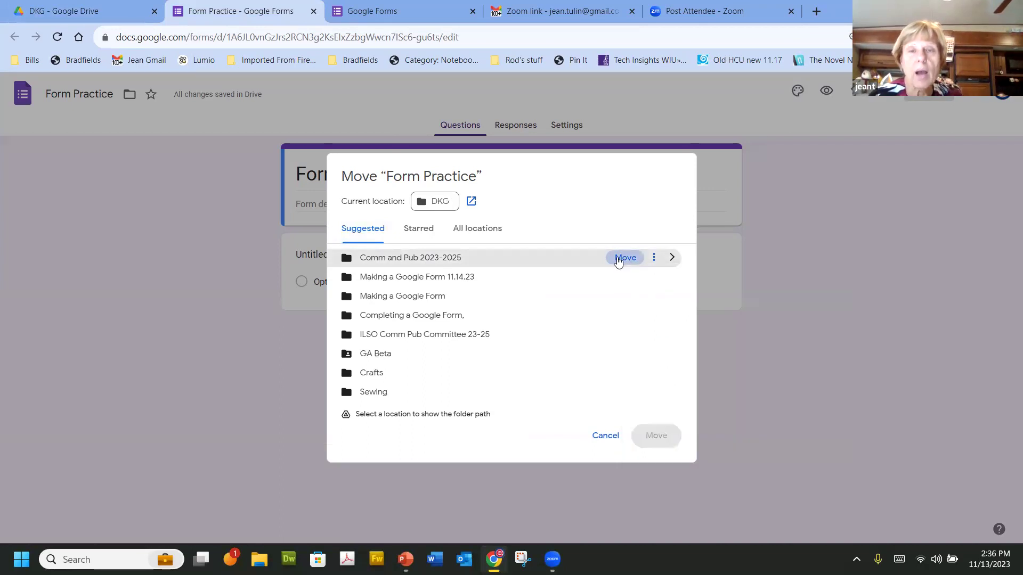
click(619, 260)
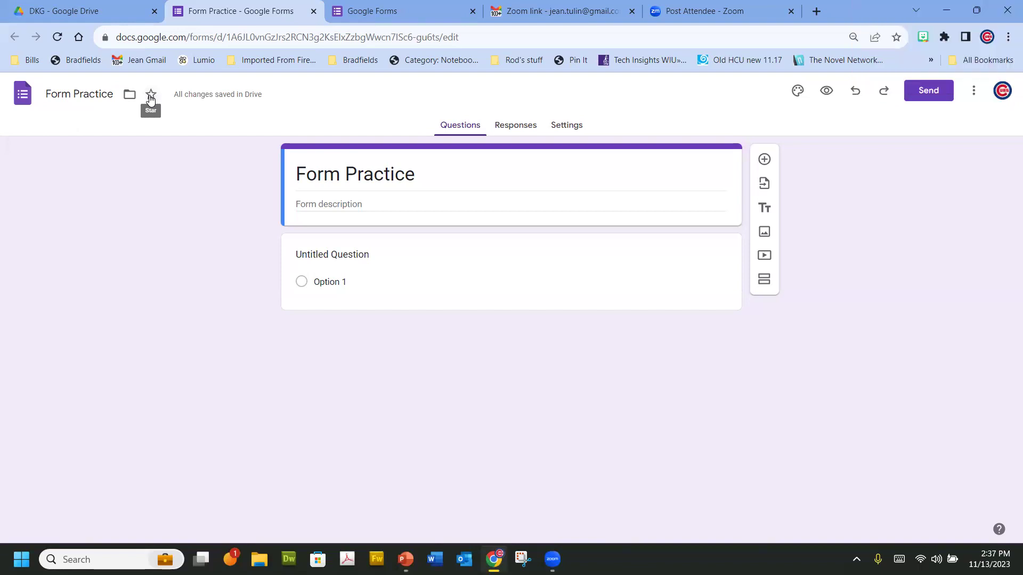
mouse_move(181, 100)
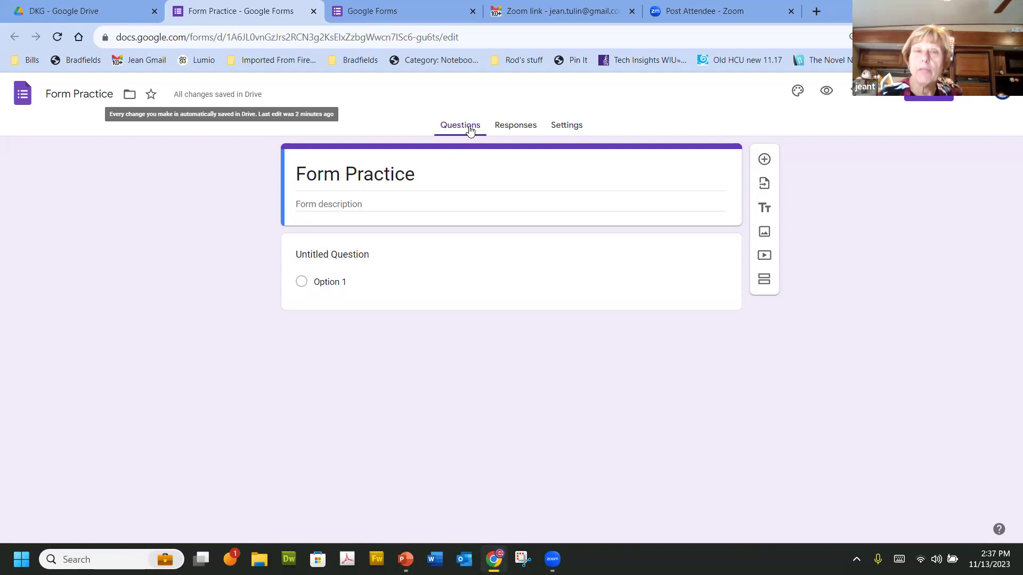
click(521, 133)
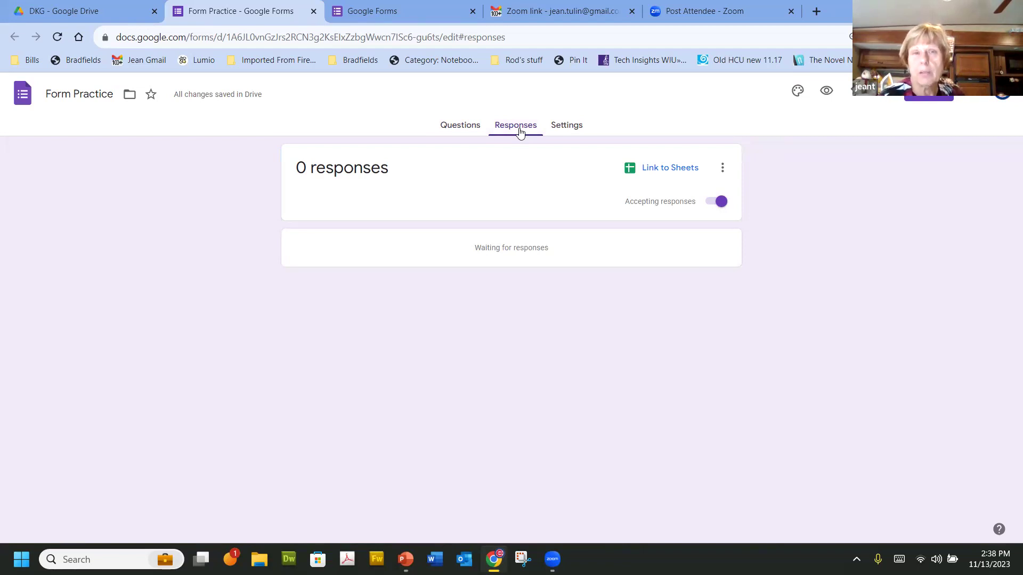
Step: Switch between the Questions and Responses tabs, ending back on the Untitled Question page
click(456, 128)
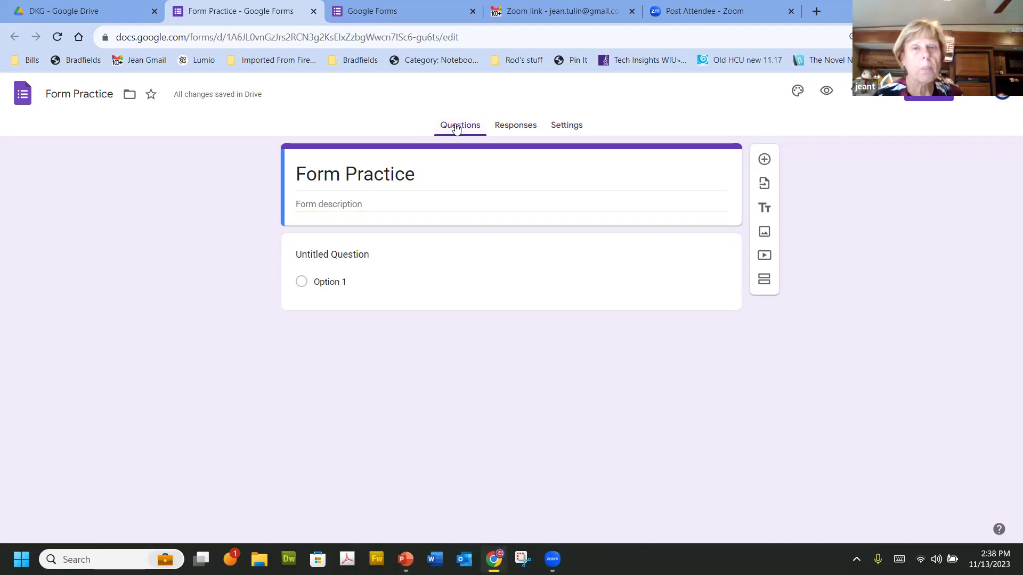
click(515, 126)
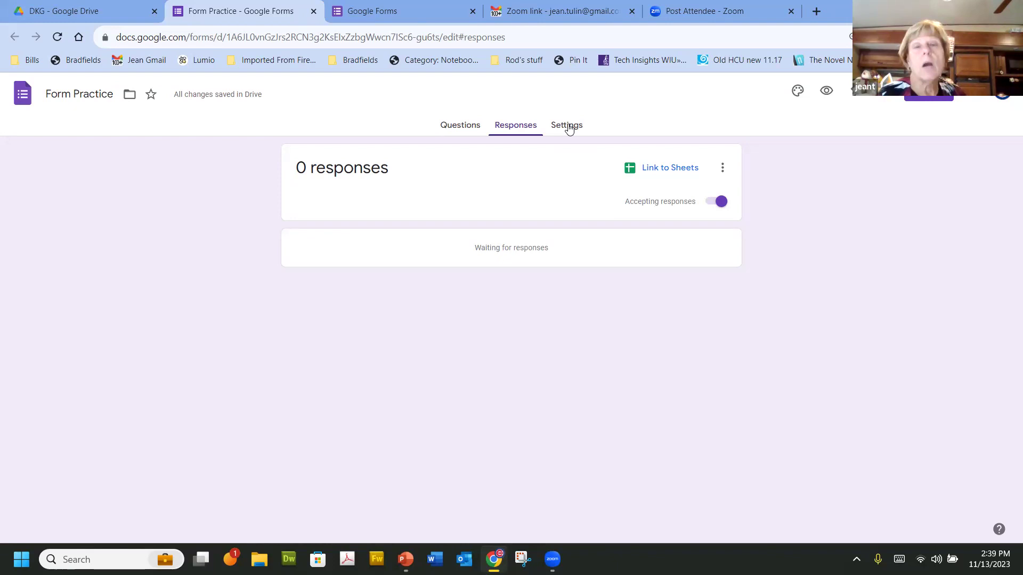
click(459, 126)
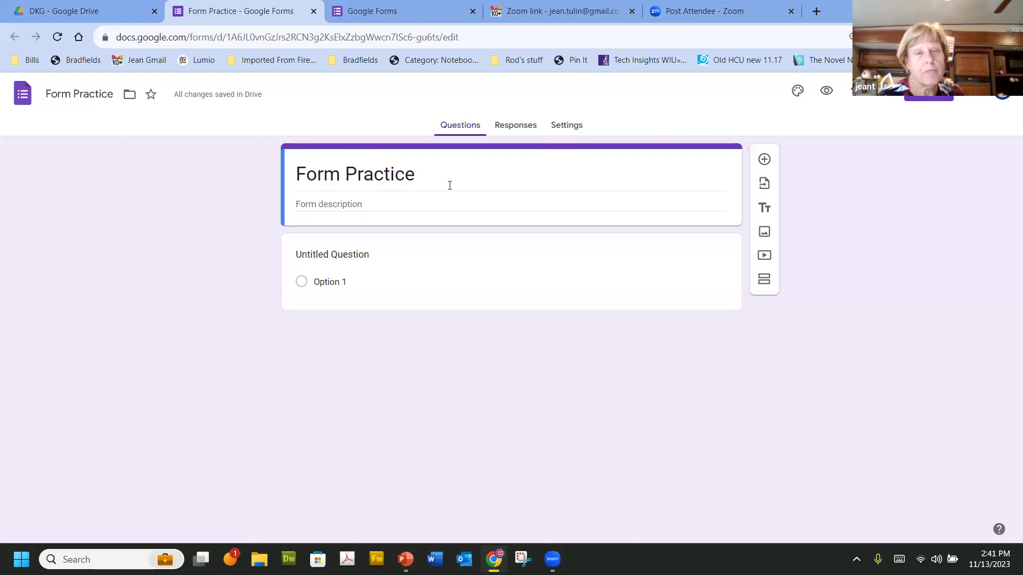
click(425, 275)
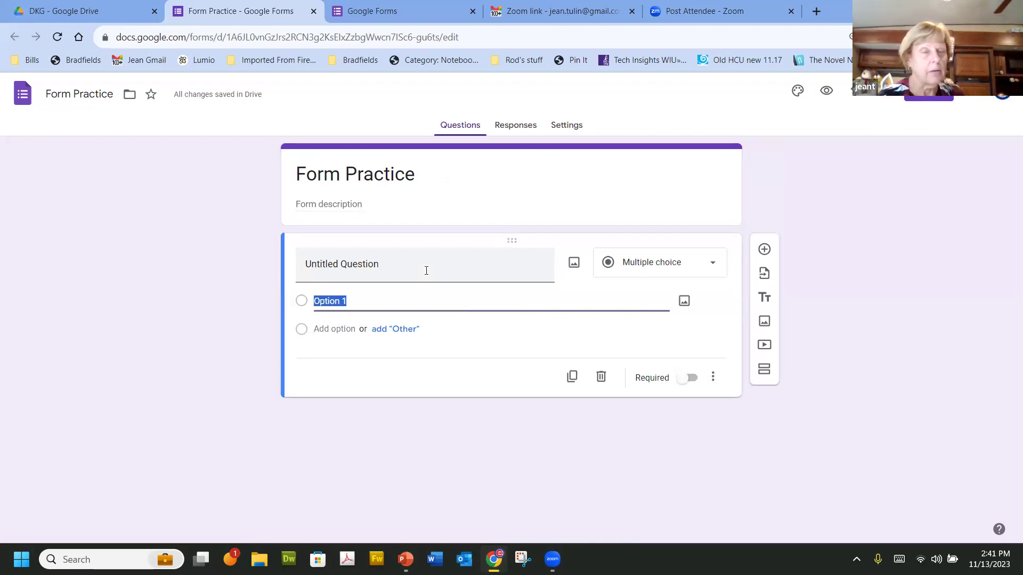
click(406, 184)
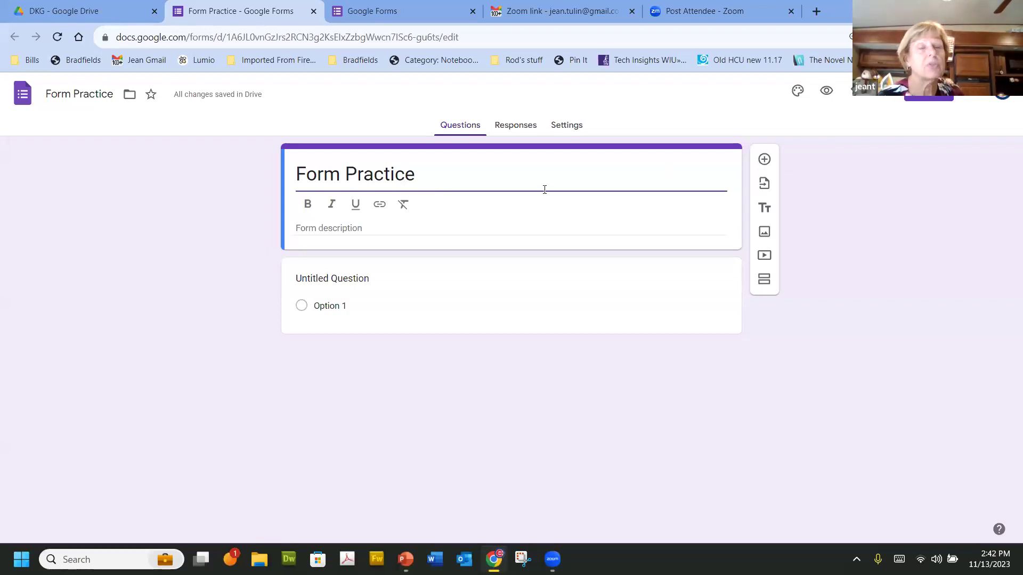
click(525, 280)
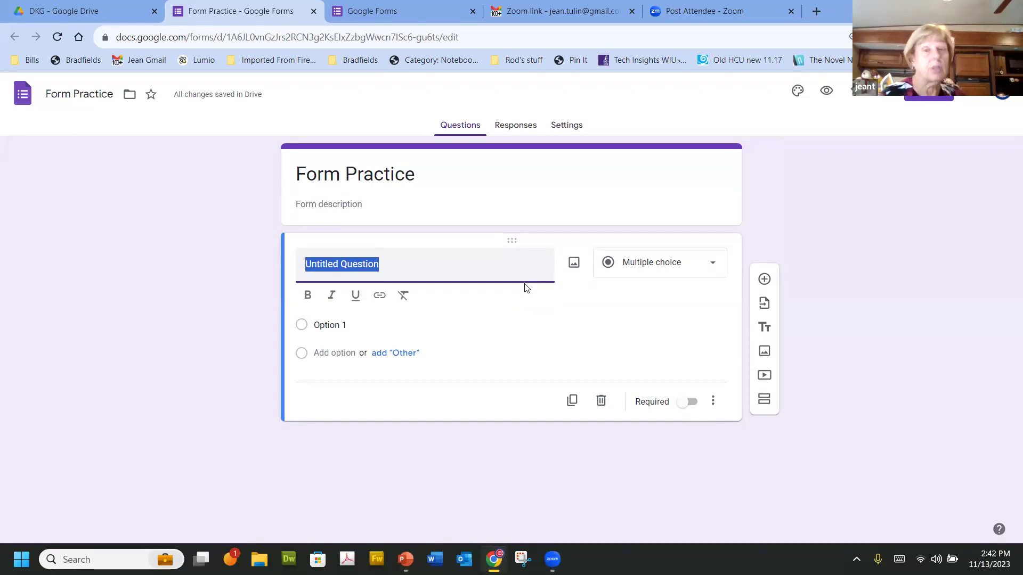
click(573, 167)
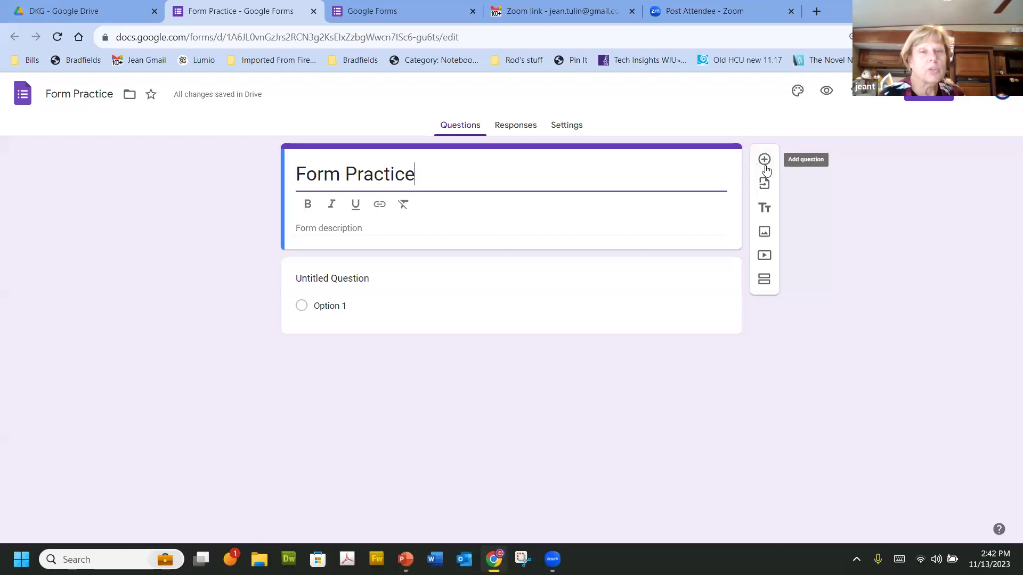
Step: Expand the Untitled Question card, then add a title and description block below it
click(453, 309)
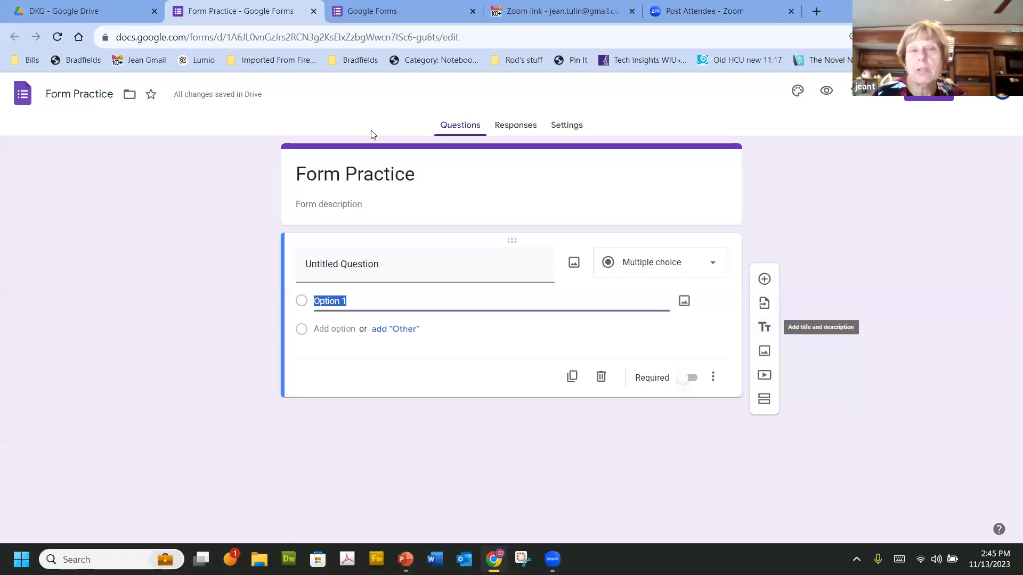
click(764, 330)
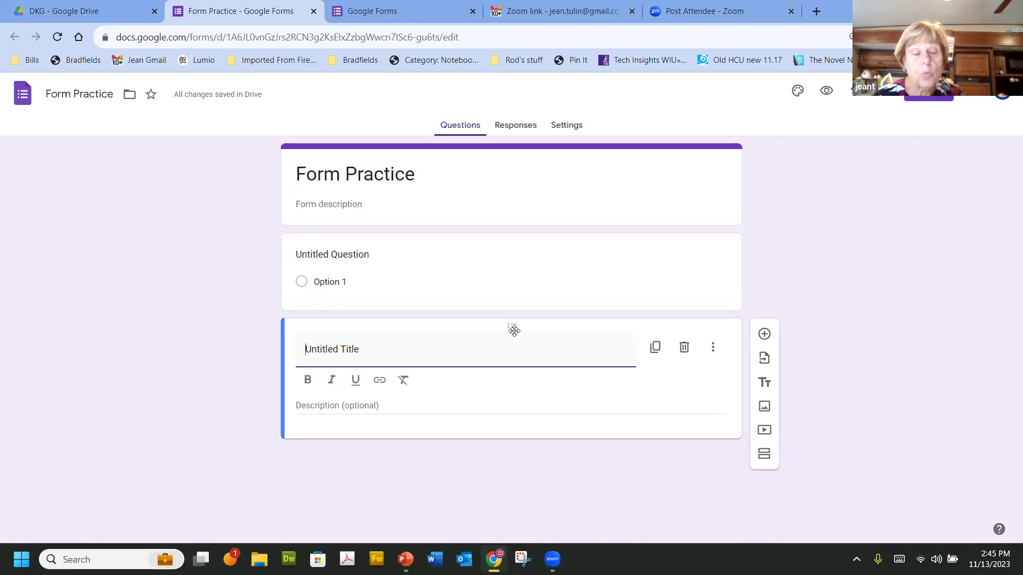
mouse_move(515, 331)
mouse_down()
mouse_move(514, 322)
mouse_move(514, 331)
mouse_up()
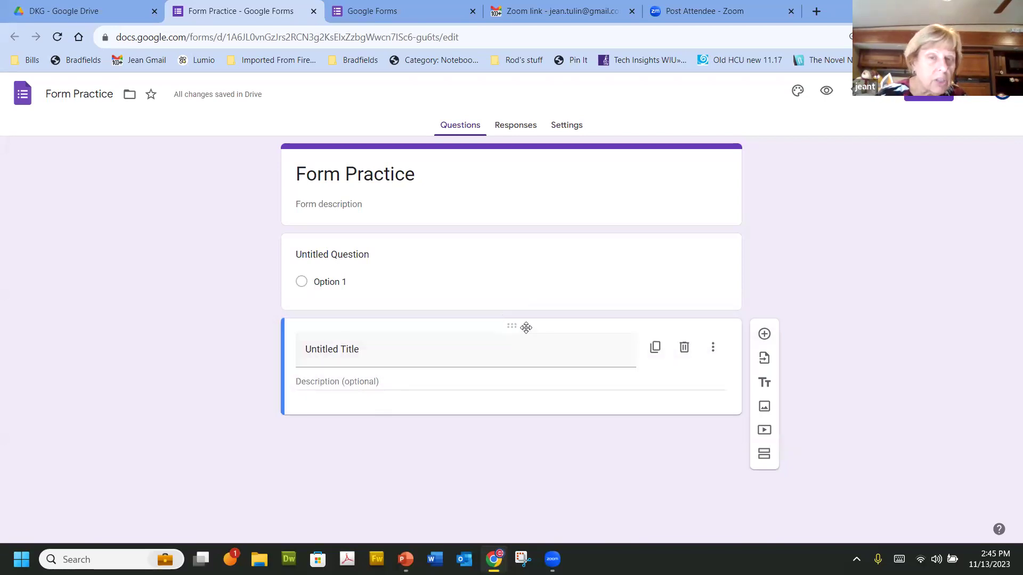
drag(513, 324, 510, 228)
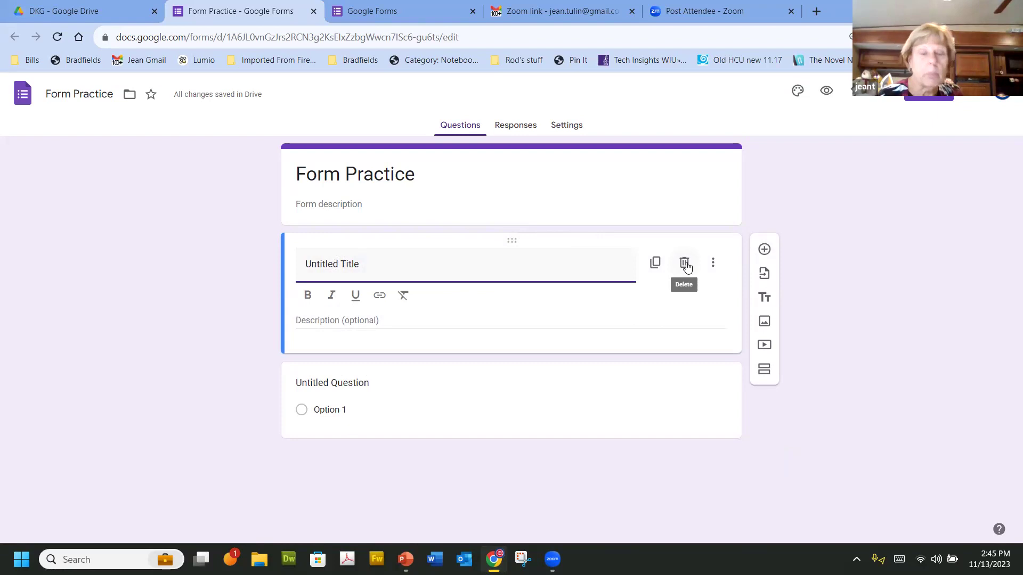
click(684, 264)
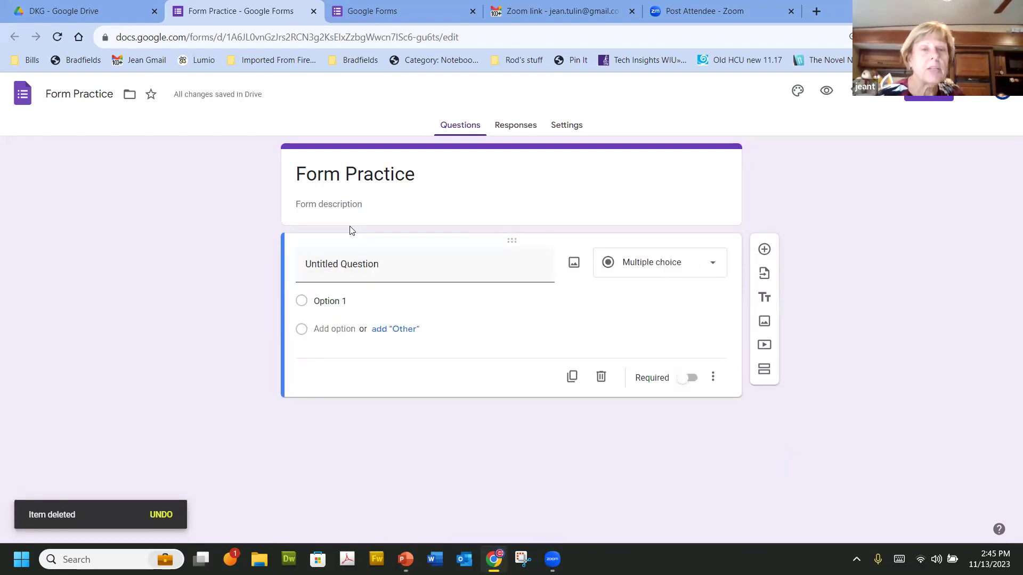
click(332, 203)
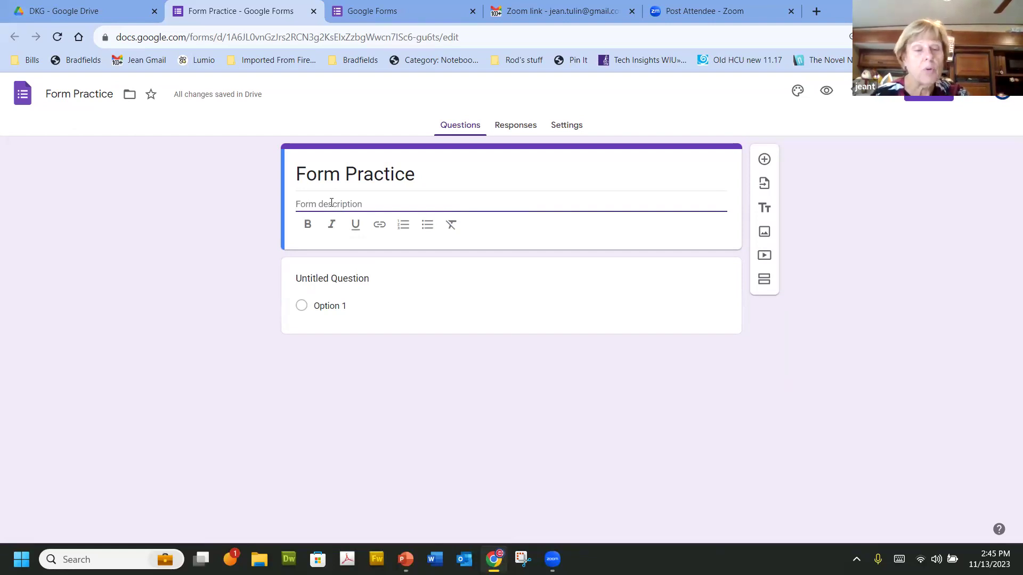
Step: Type the description 'The question types below are Google Forms questions', fixing typos and 'Froms'
text(The)
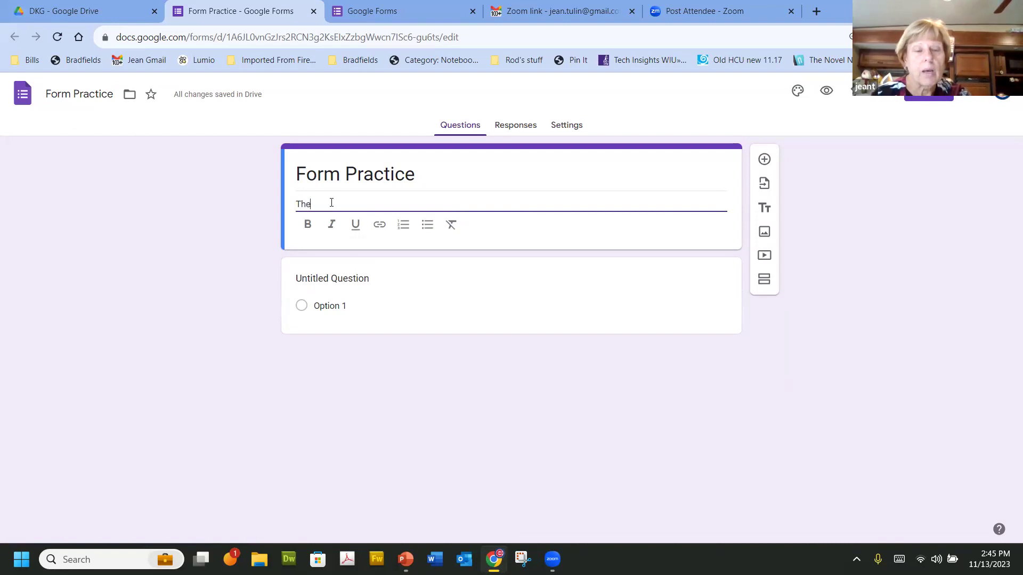
text( que)
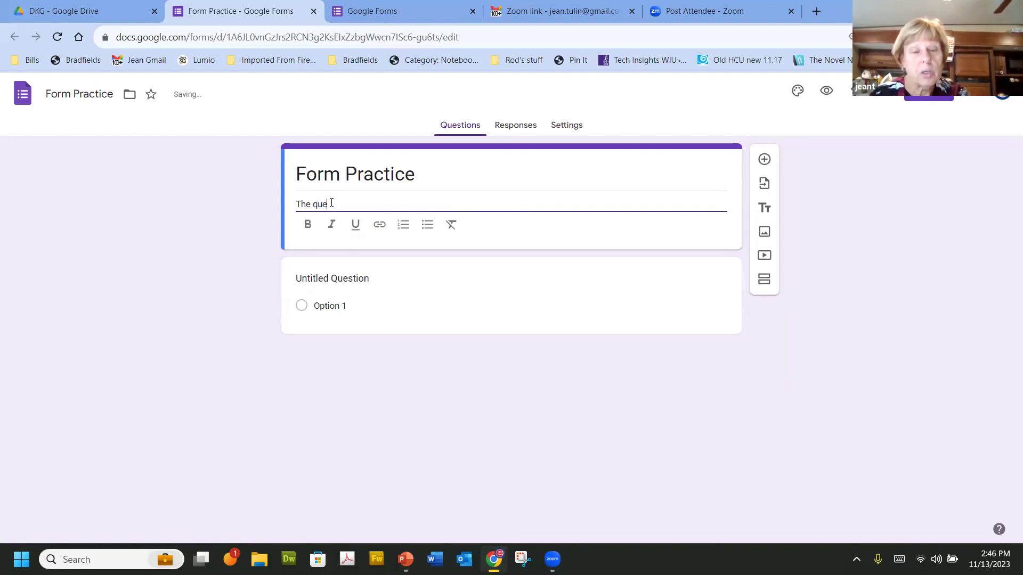
text(stion types nbe)
key(BackSpace)
key(BackSpace)
key(BackSpace)
key(BackSpace)
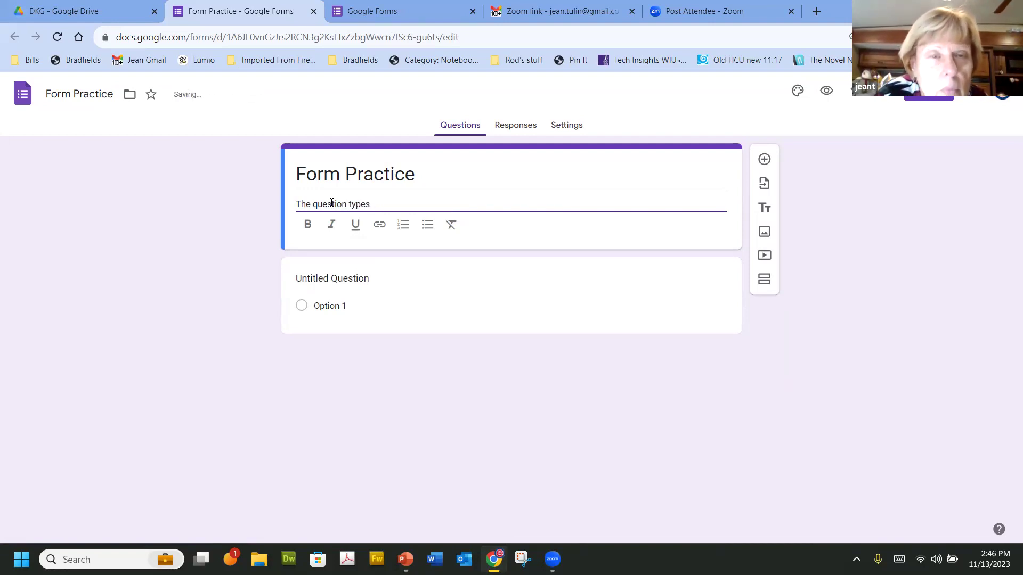
text(b elow are)
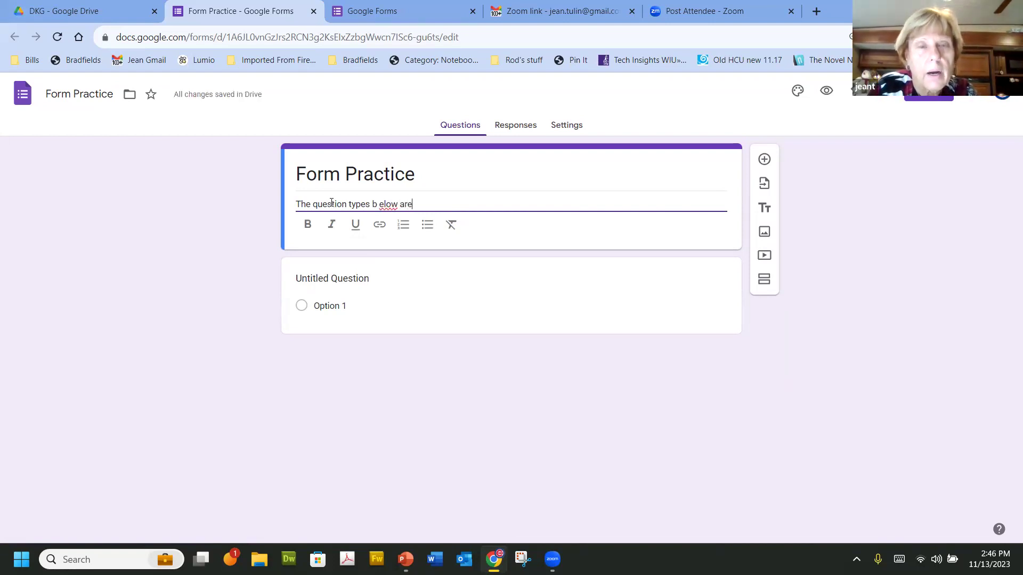
click(377, 204)
key(BackSpace)
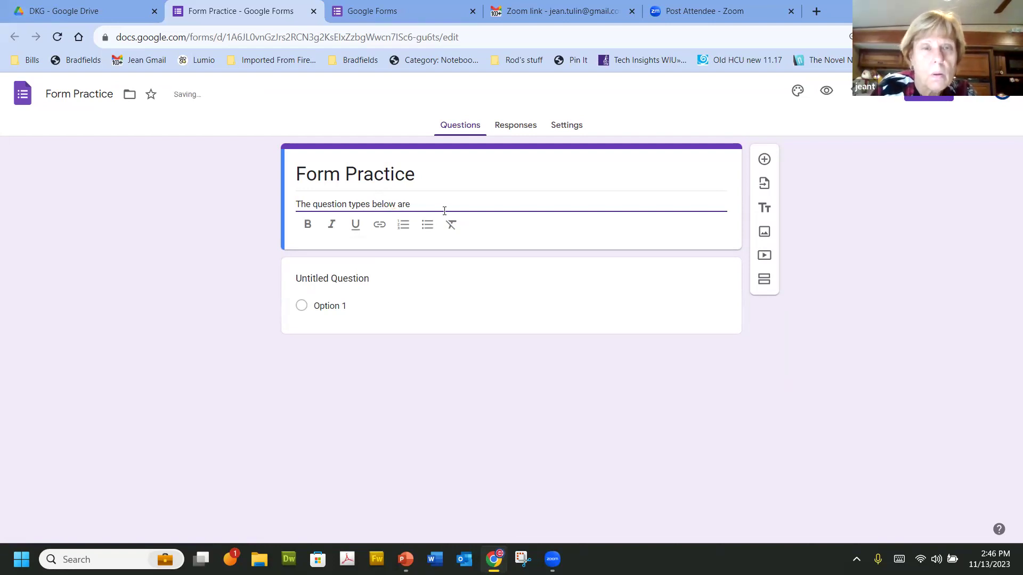
text(Ggg)
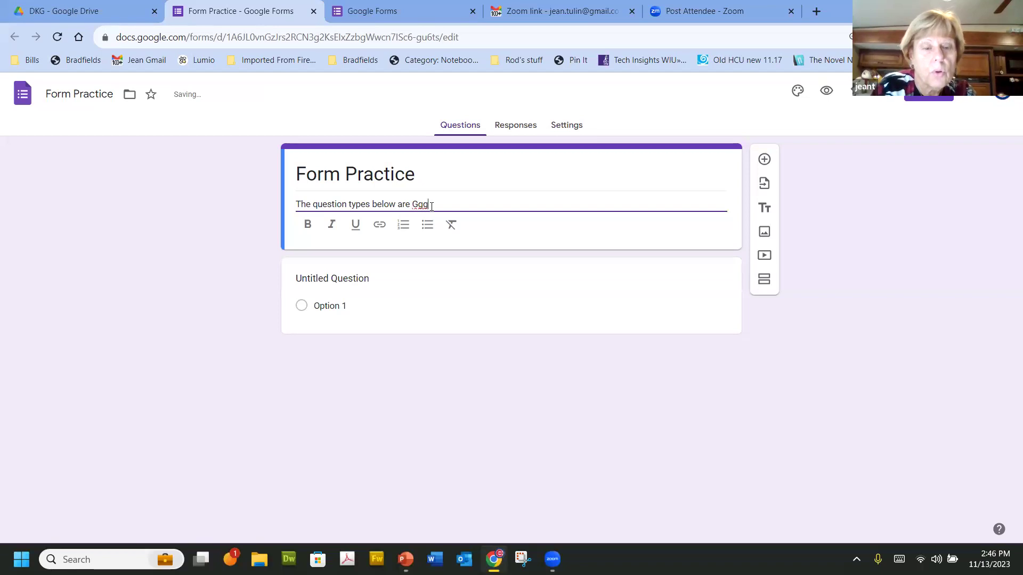
key(BackSpace)
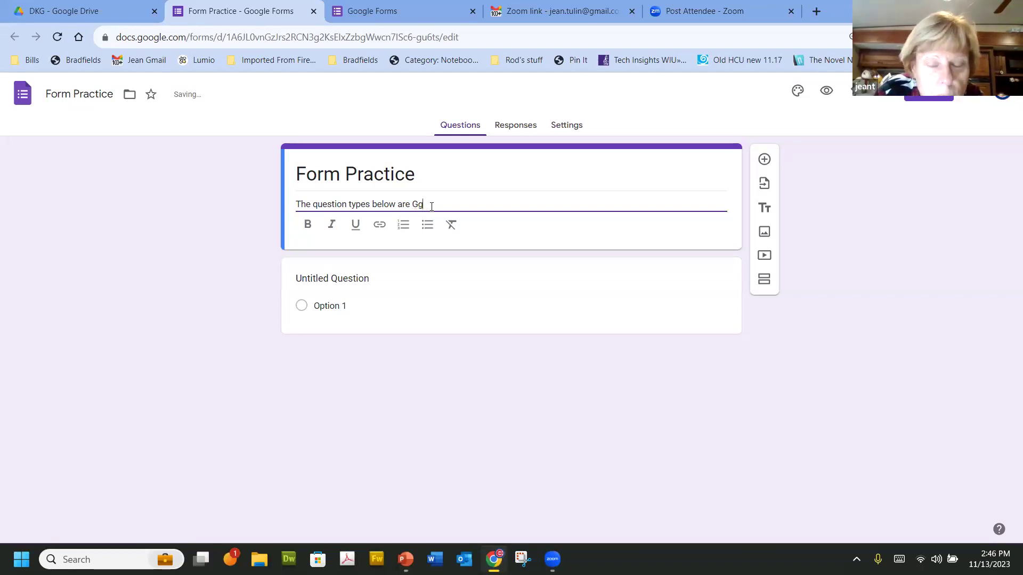
text(ooo)
key(BackSpace)
key(BackSpace)
key(BackSpace)
key(BackSpace)
text(oogle)
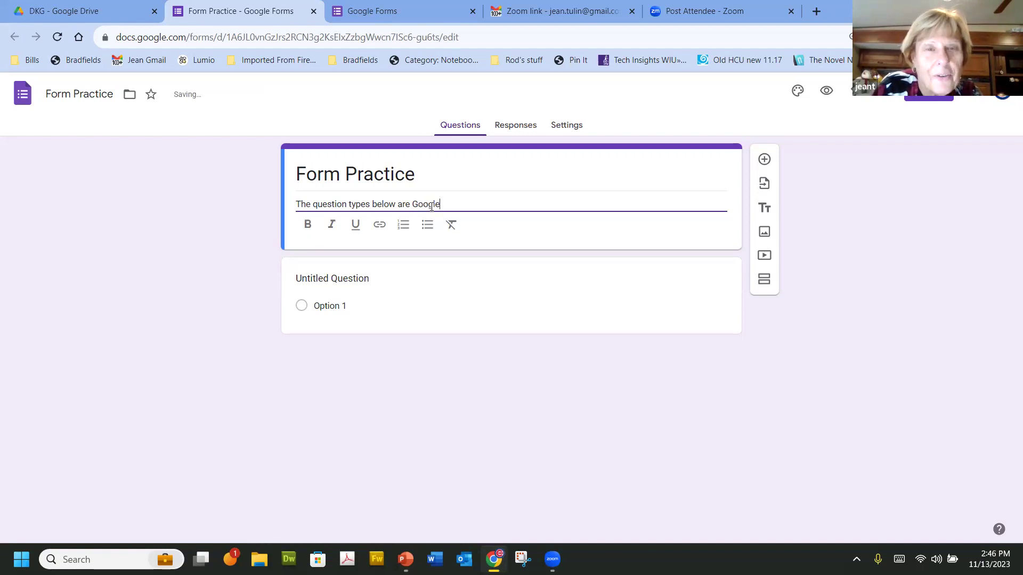
text( Froms)
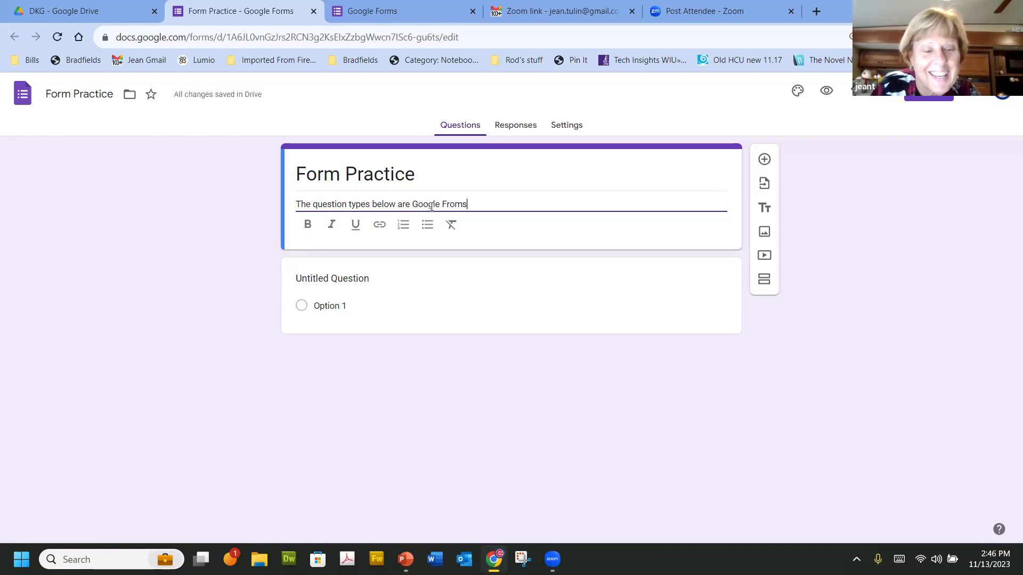
text( questi)
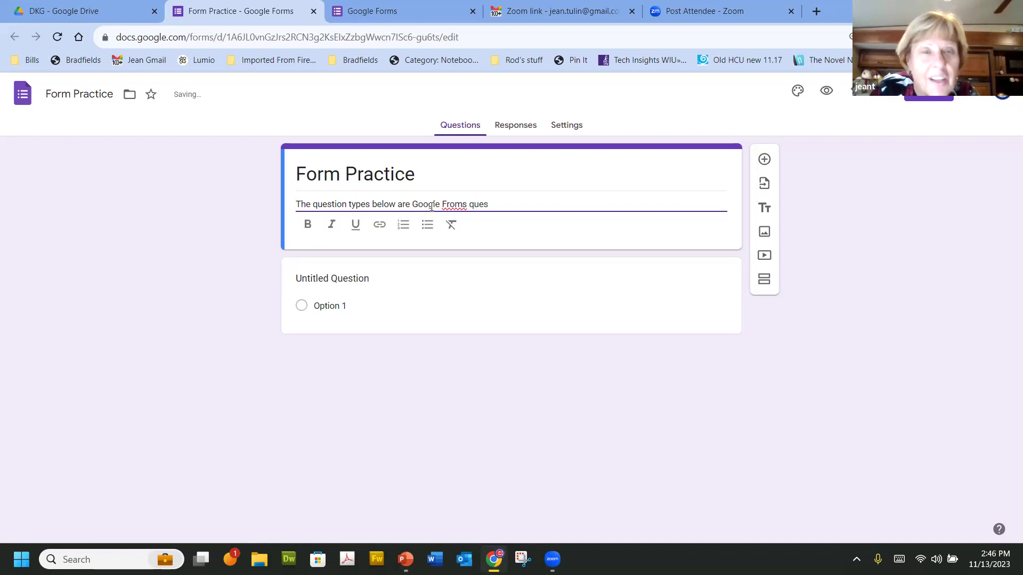
text(ons)
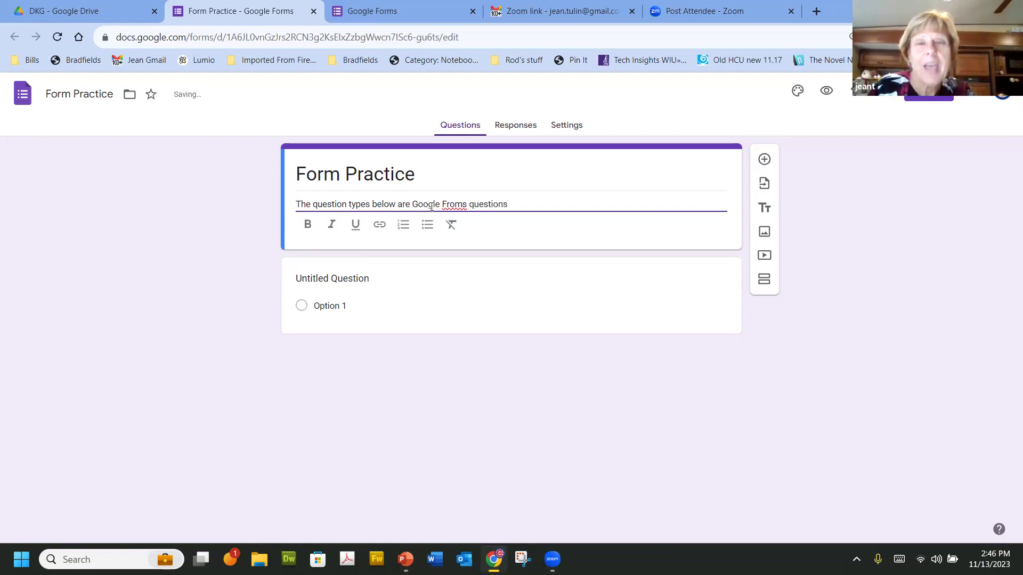
right_click(459, 205)
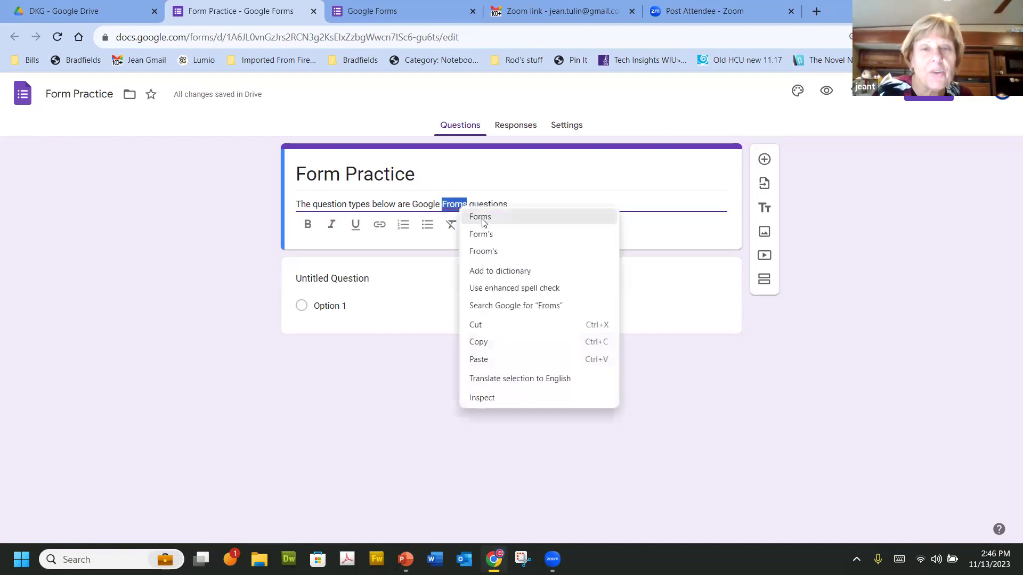
click(482, 219)
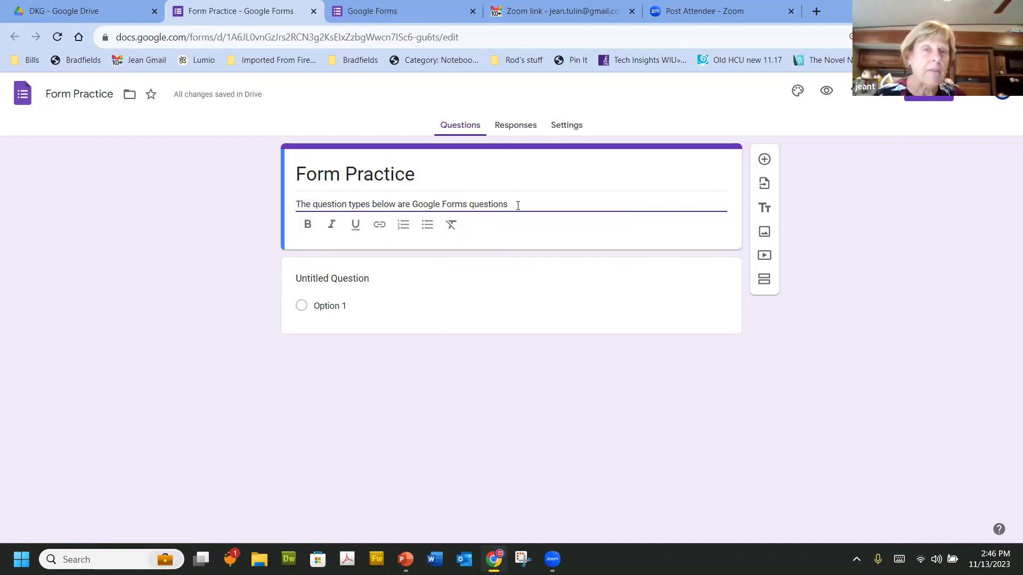
Step: Make the whole form description line bold
drag(518, 206, 263, 200)
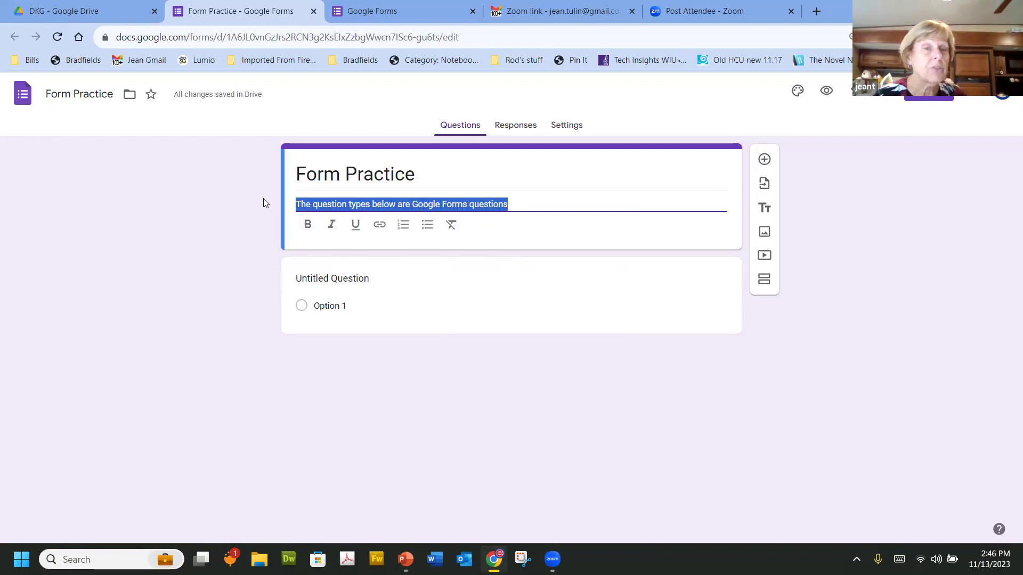
click(308, 227)
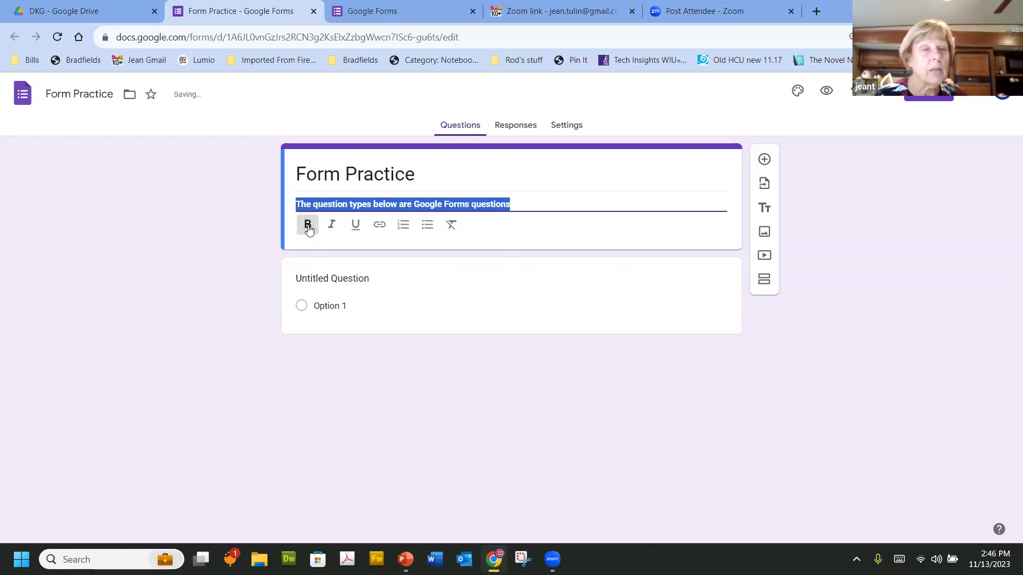
click(461, 203)
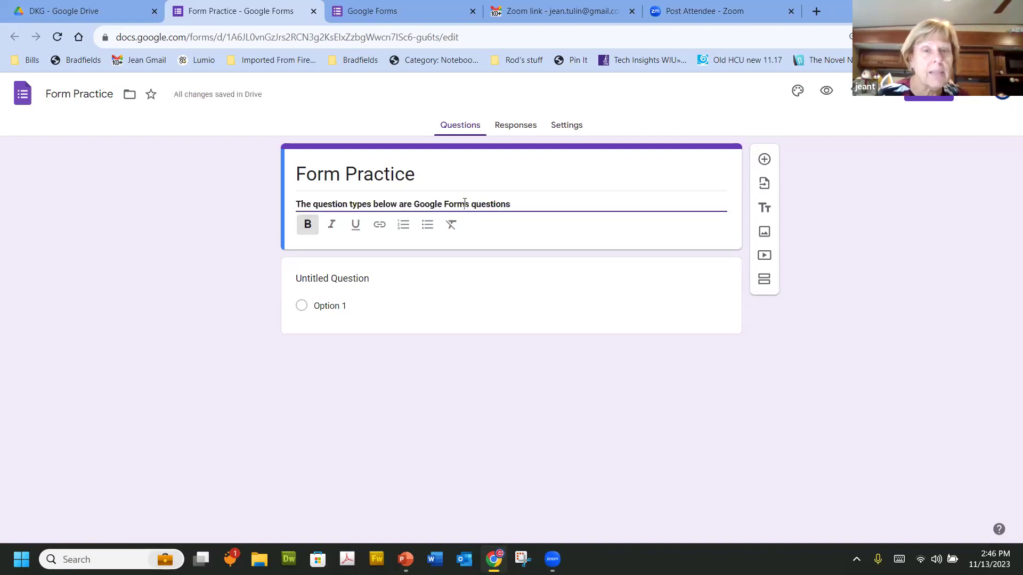
Step: Underline the words 'Google Forms' in the description and remove their bold
drag(471, 205, 416, 209)
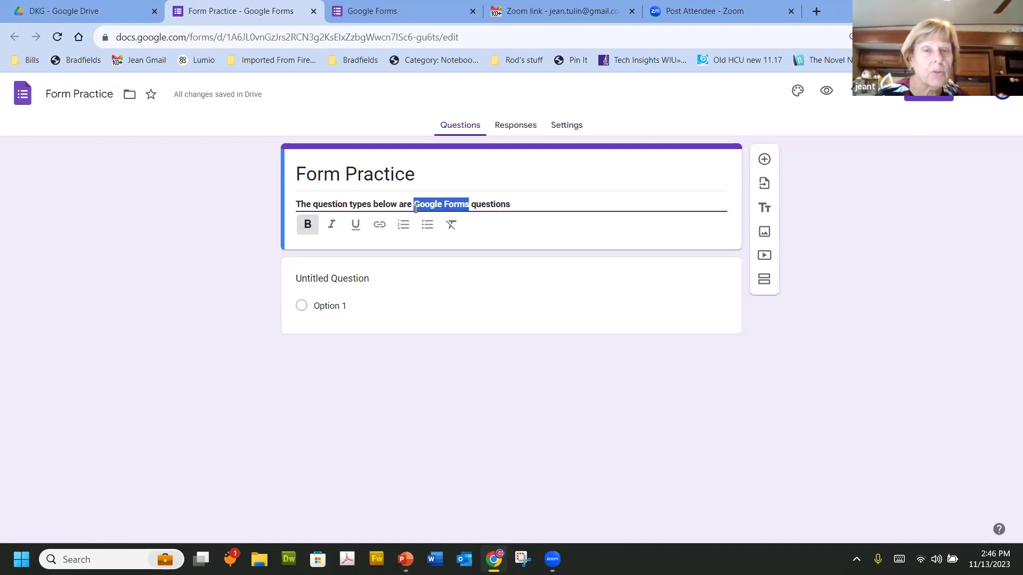
click(356, 226)
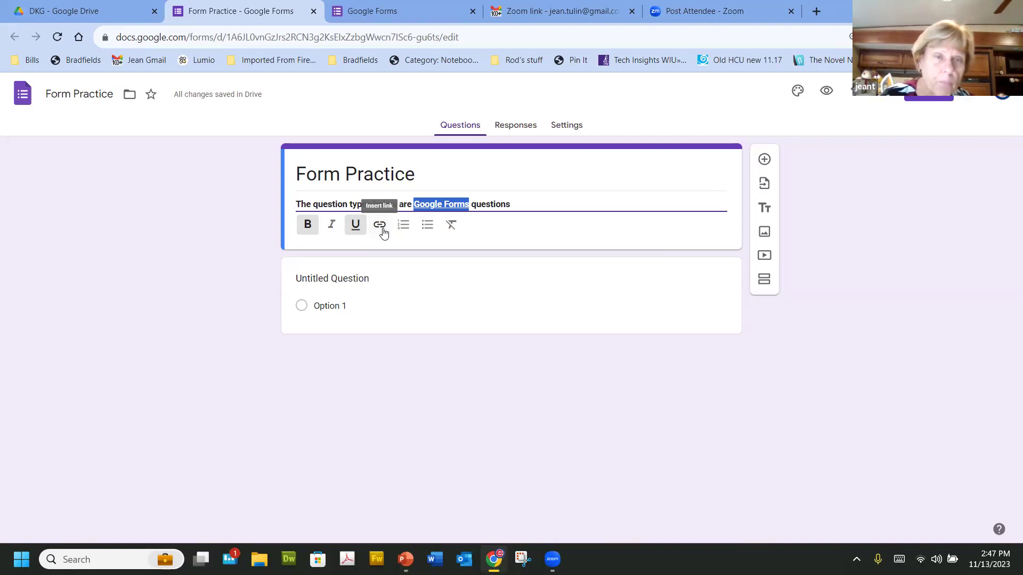
click(304, 227)
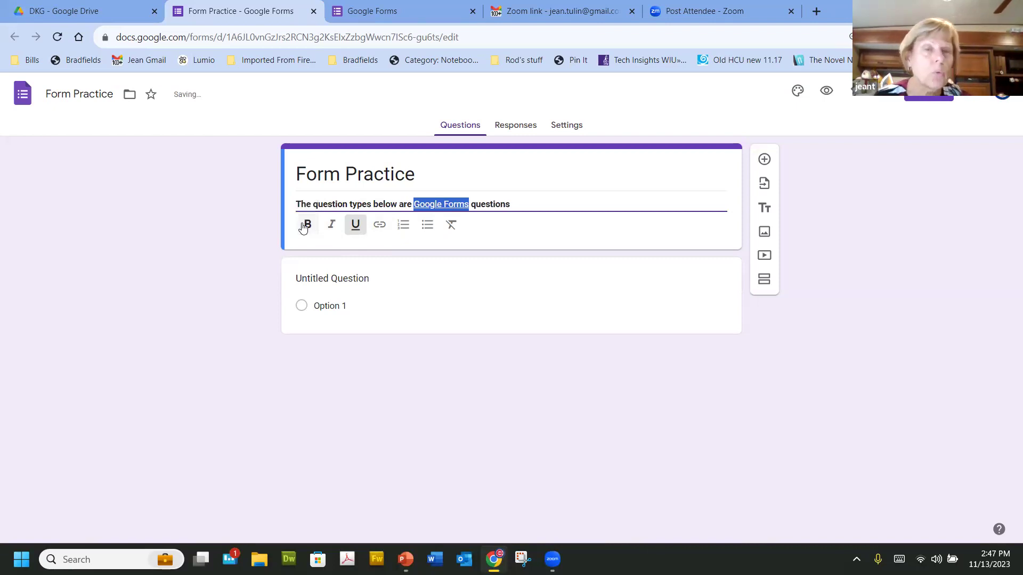
Step: Make the entire description line bold again
click(555, 204)
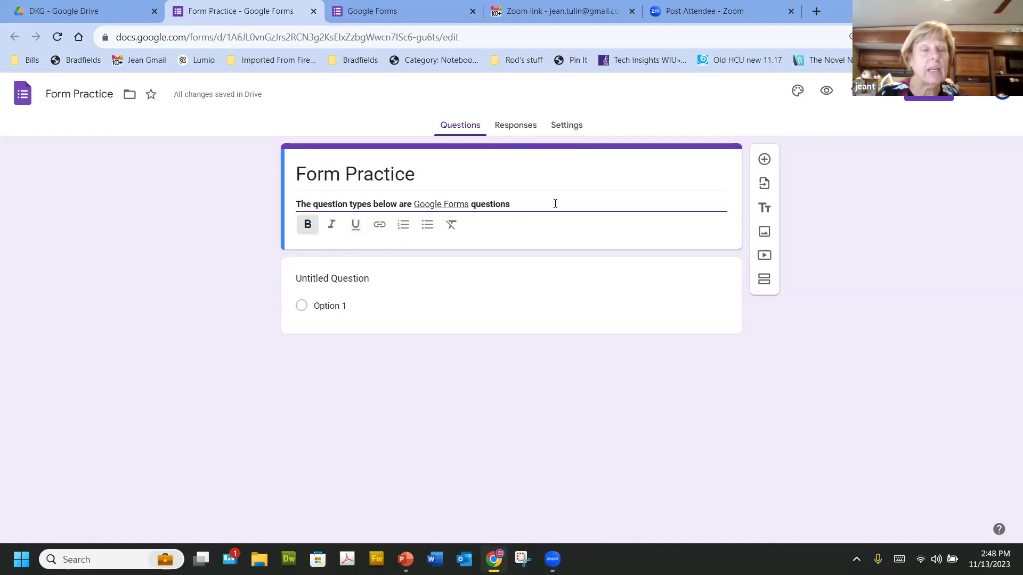
click(313, 230)
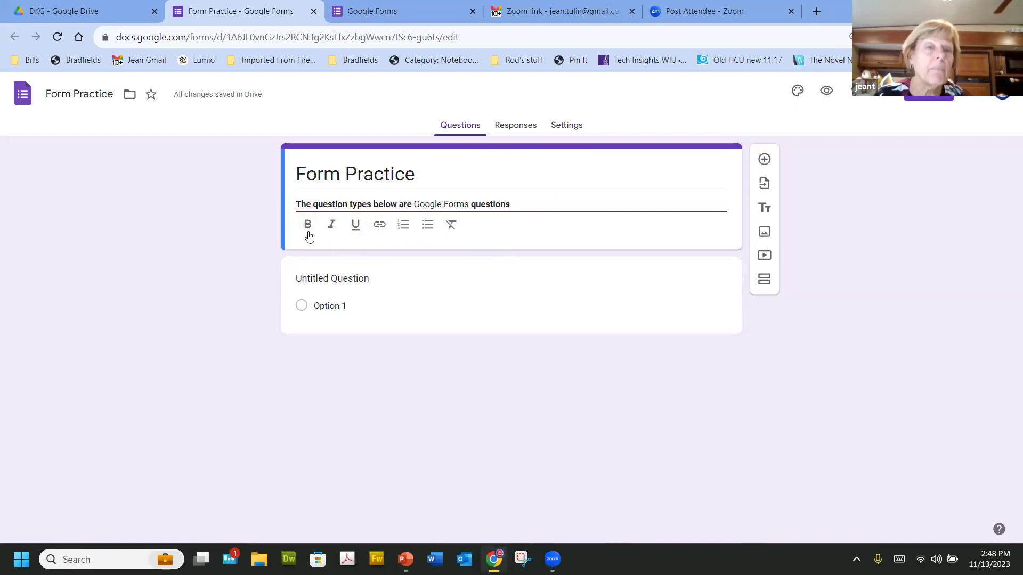
drag(532, 207, 275, 244)
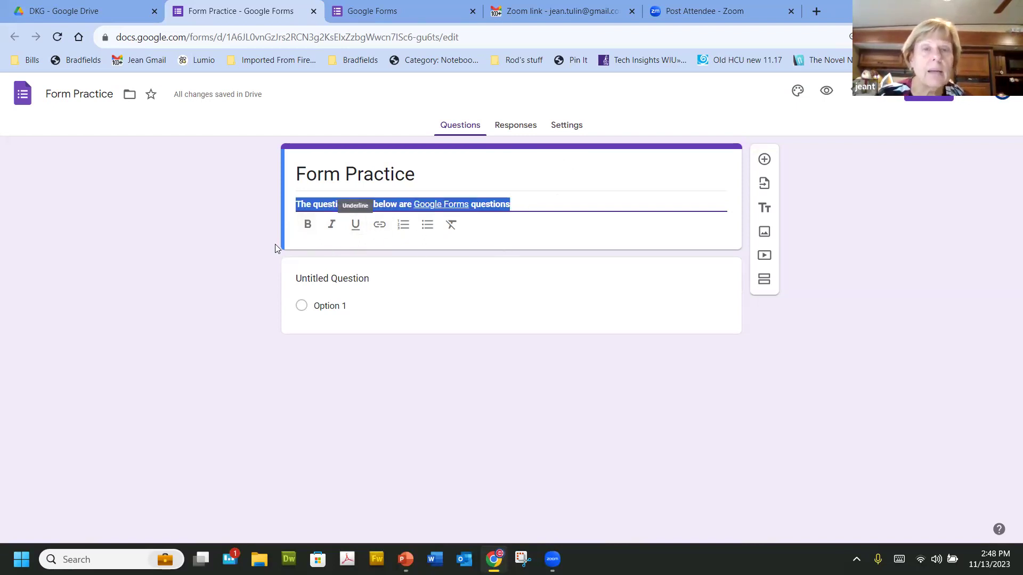
click(308, 225)
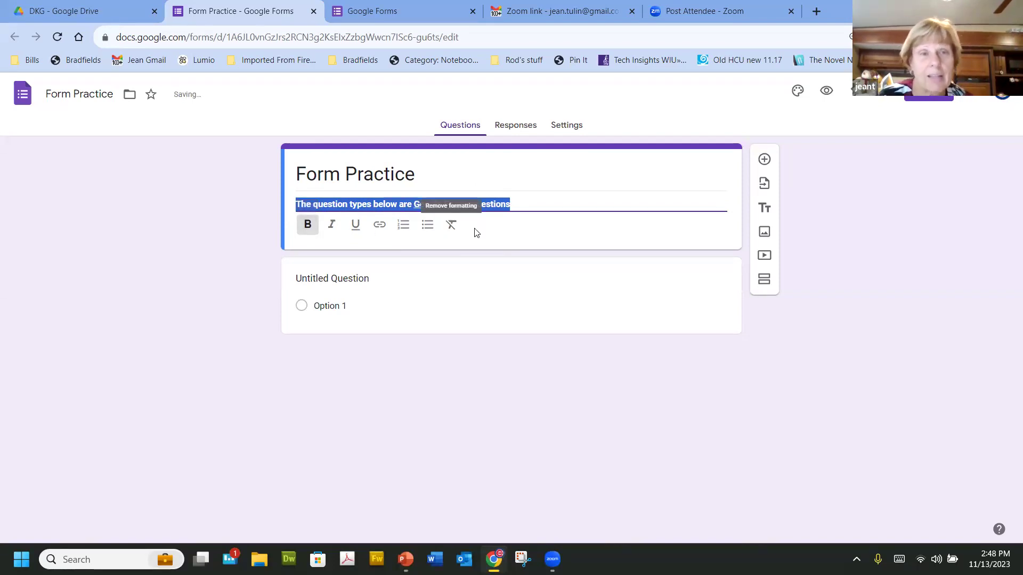
click(545, 202)
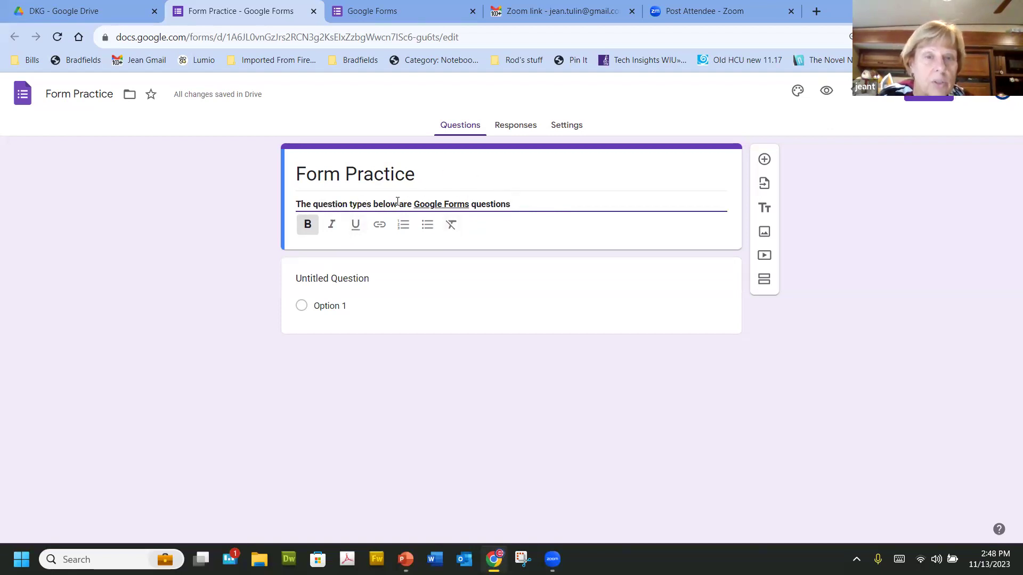
Step: Italicize the word 'below', then strip its formatting
drag(397, 203, 375, 205)
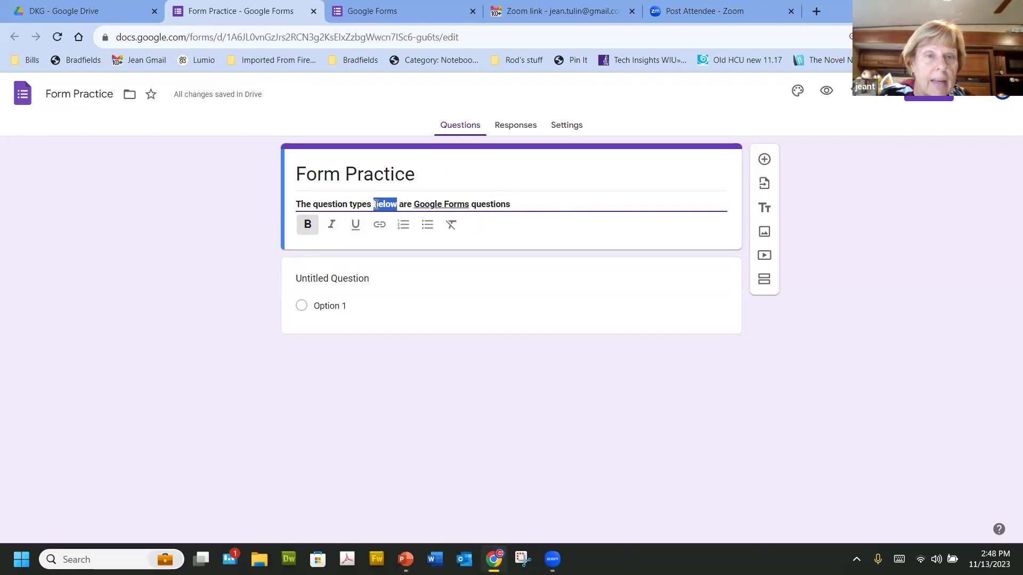
click(331, 226)
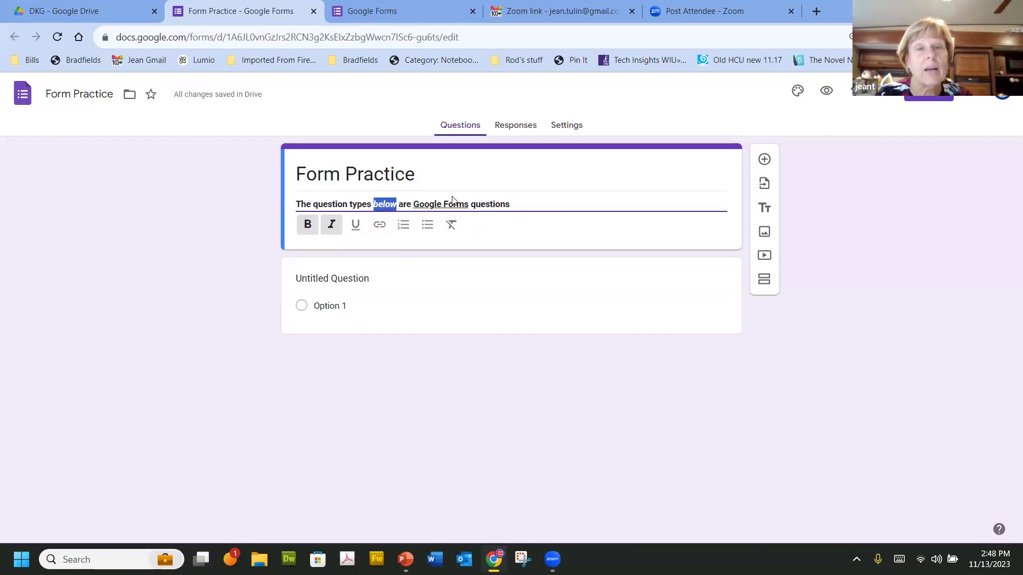
click(452, 227)
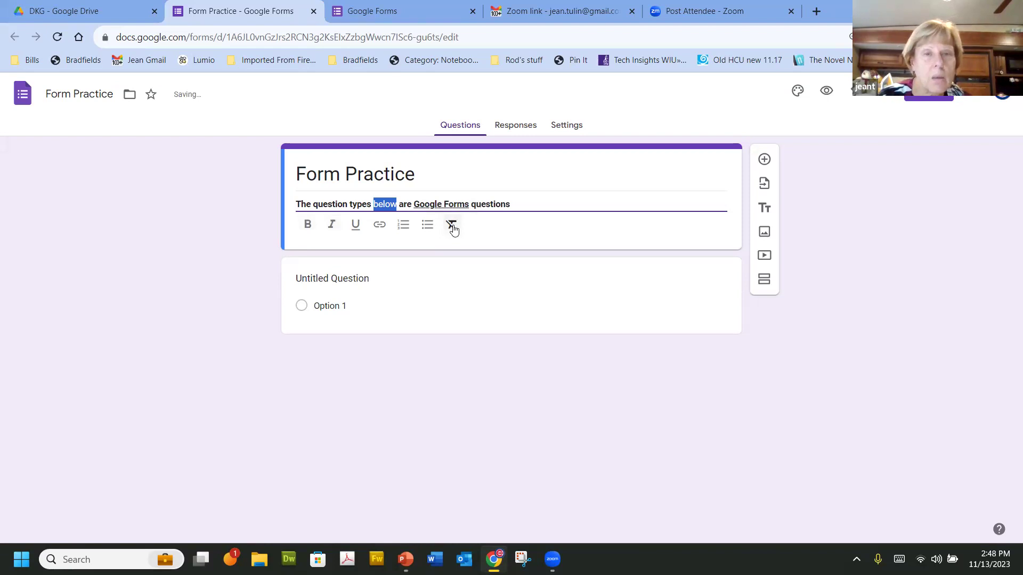
click(513, 204)
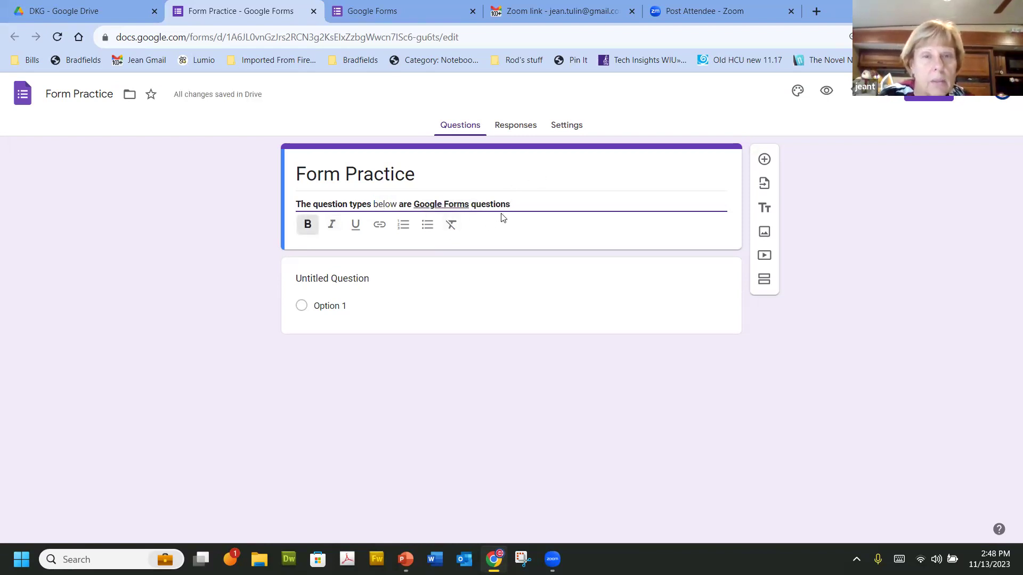
Step: Remove bold and underline from the description, then leave it bold
drag(512, 205, 280, 200)
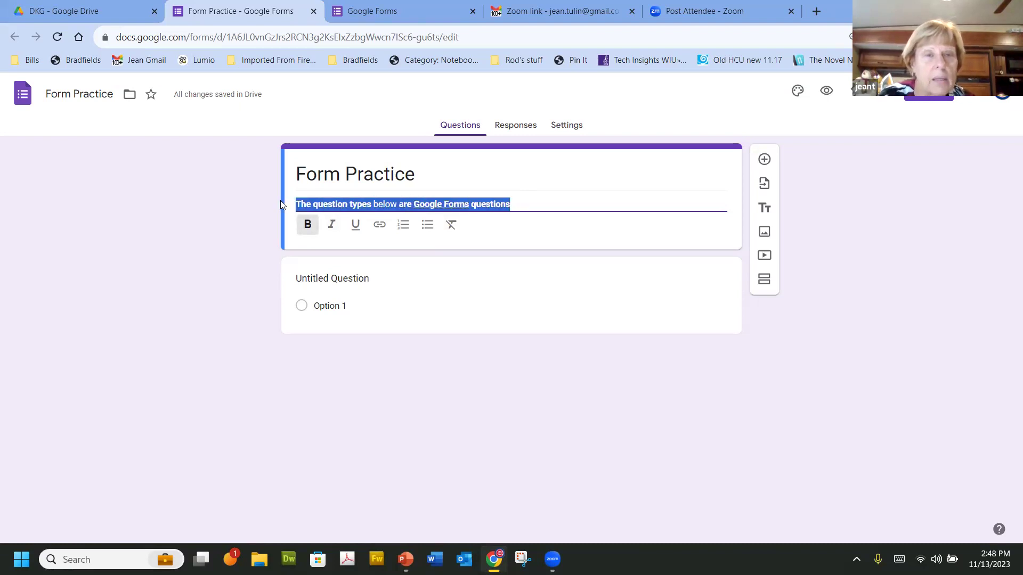
click(454, 226)
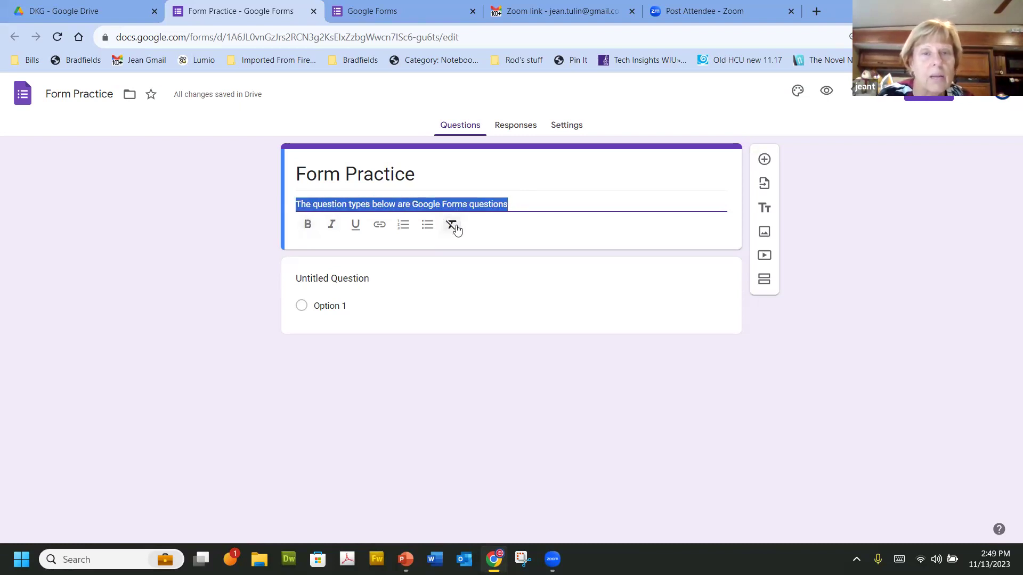
click(514, 209)
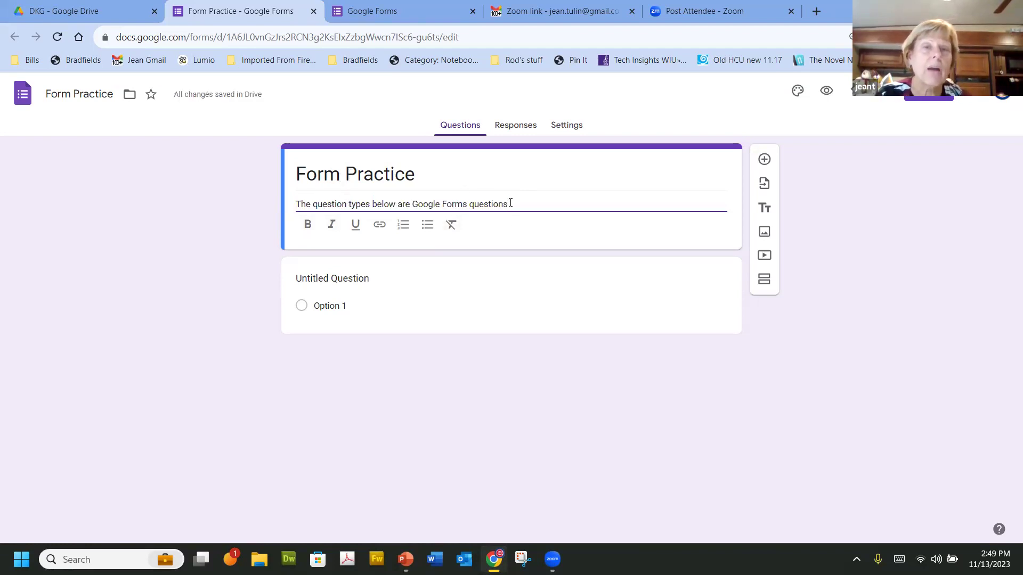
drag(510, 204, 262, 204)
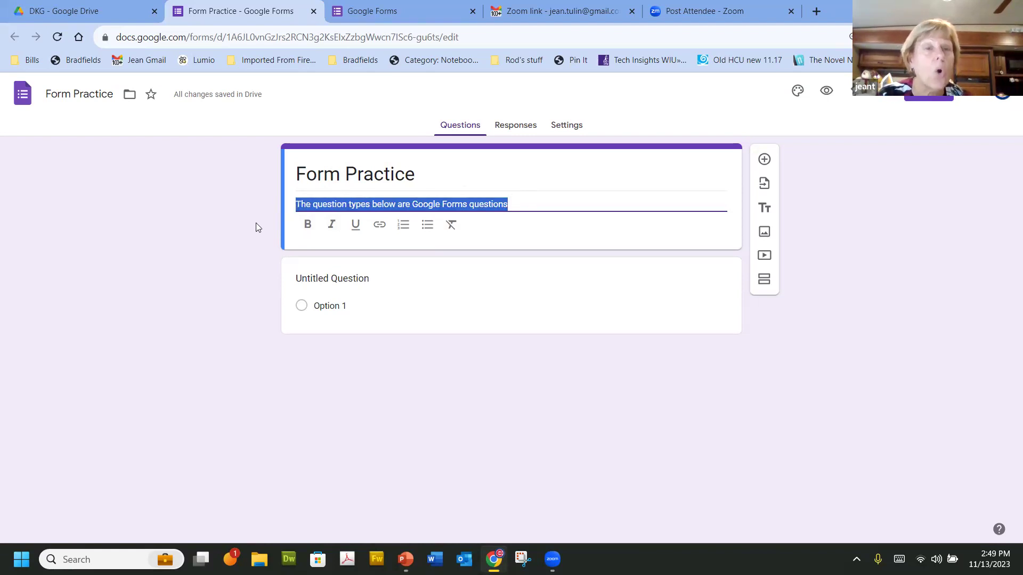
click(308, 225)
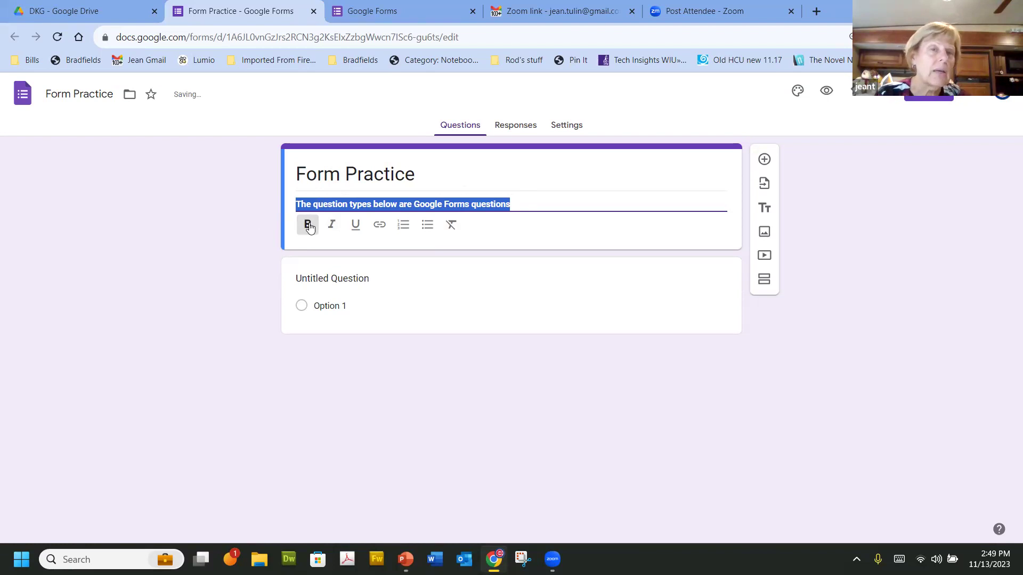
click(308, 225)
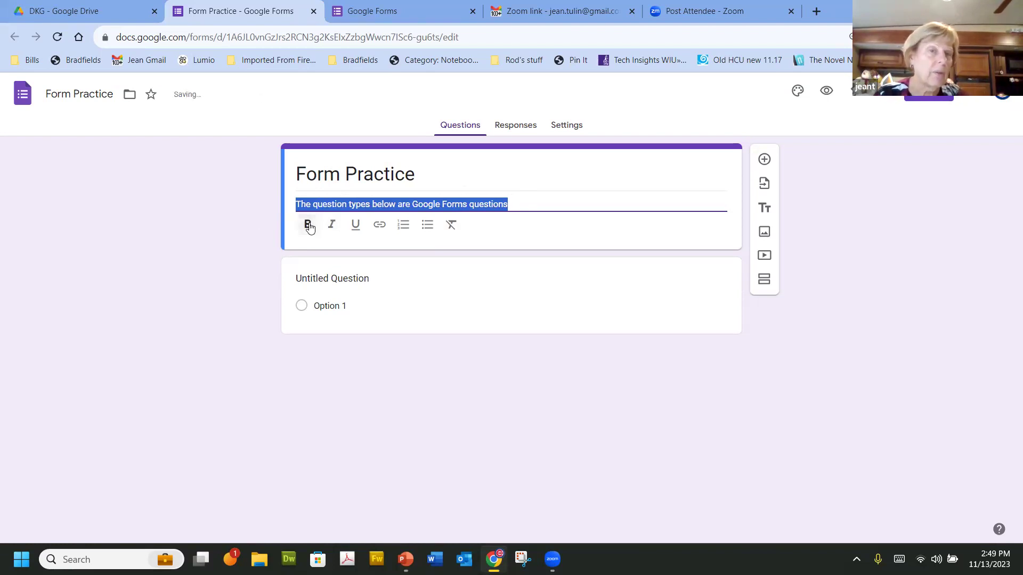
click(307, 224)
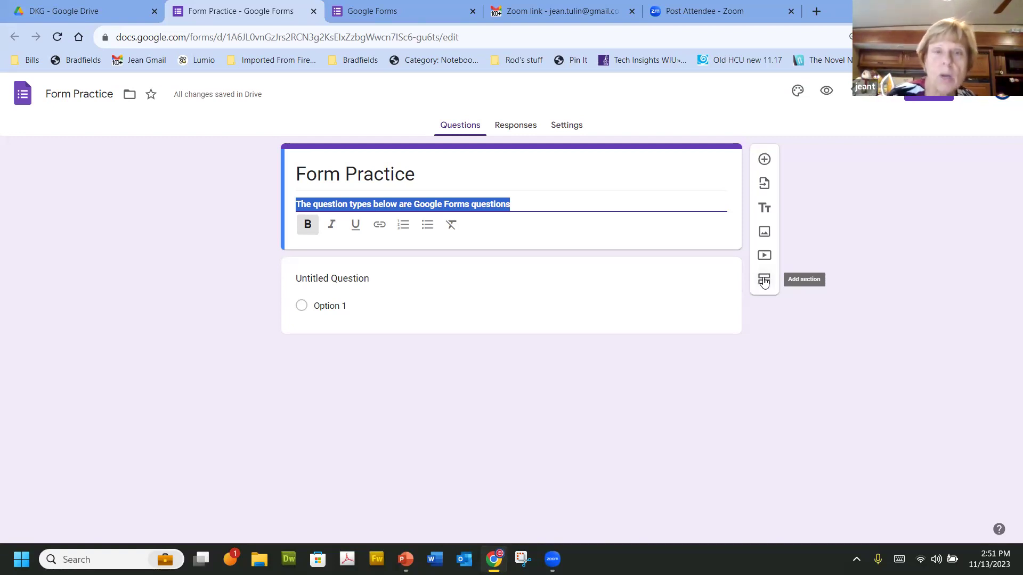
Step: Open the Untitled Question for editing, showing its question-type list
click(491, 299)
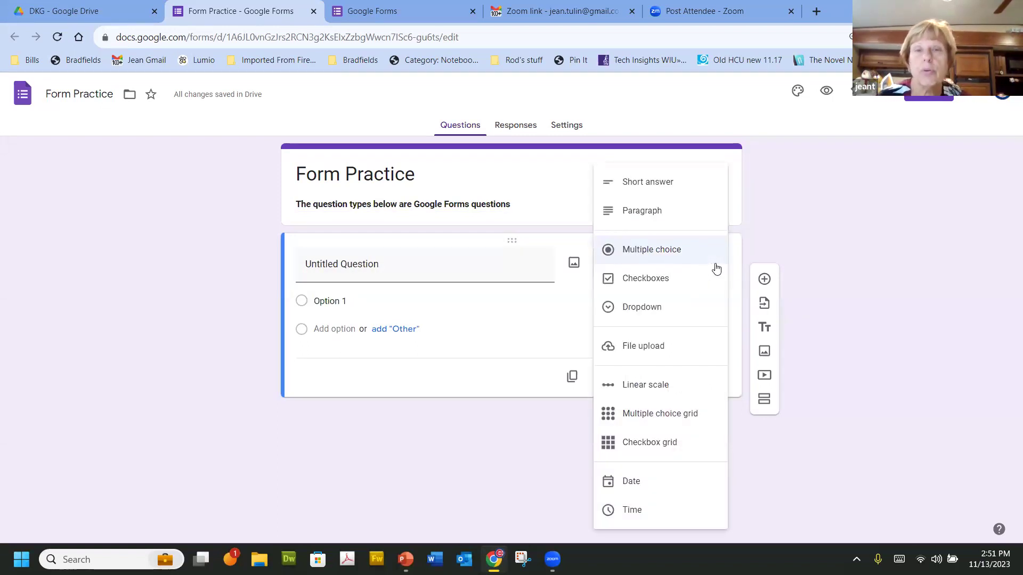
Step: Title the question 'What chapter or state organization are you a member of?' in bold
click(540, 326)
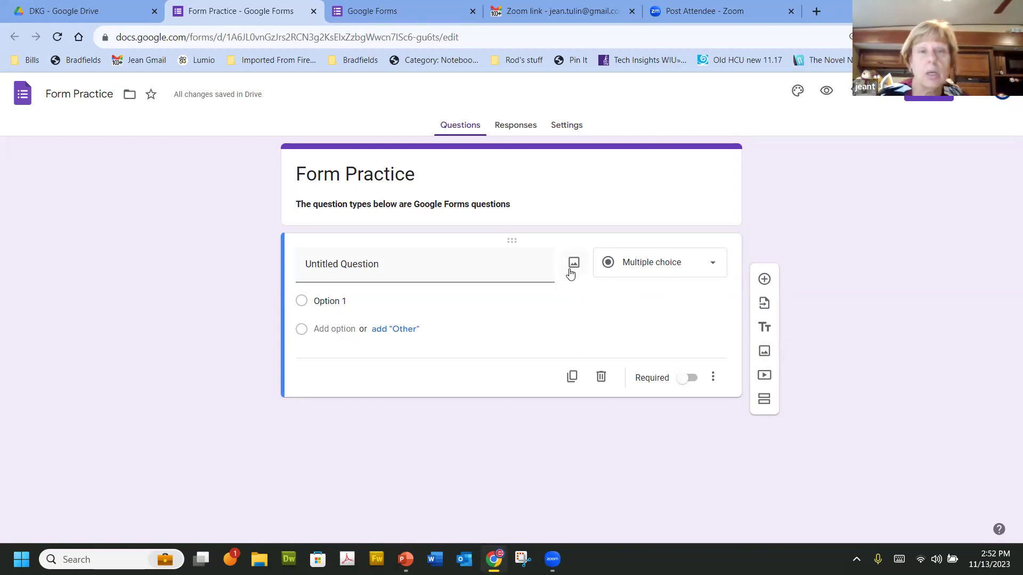
click(373, 264)
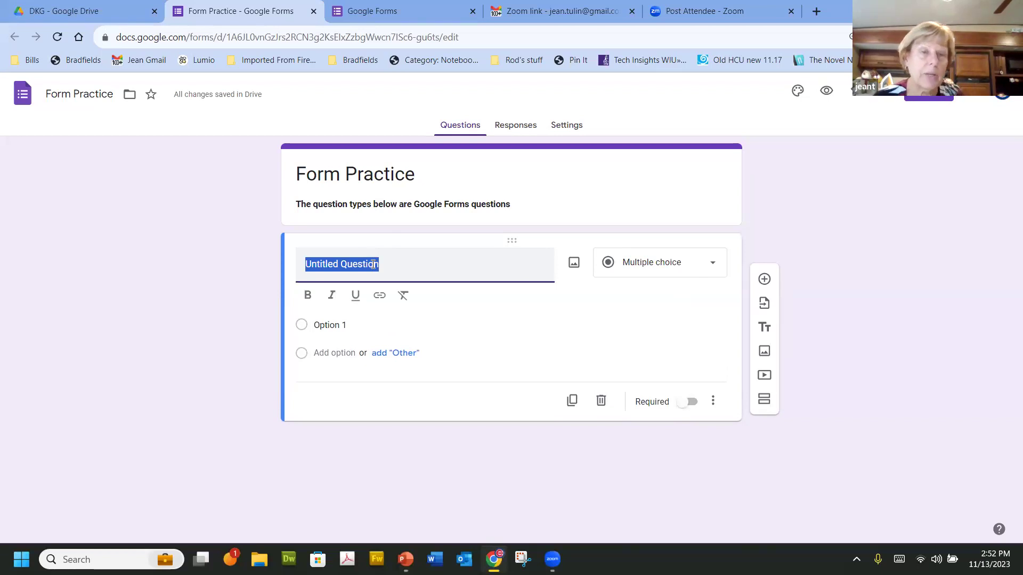
click(307, 303)
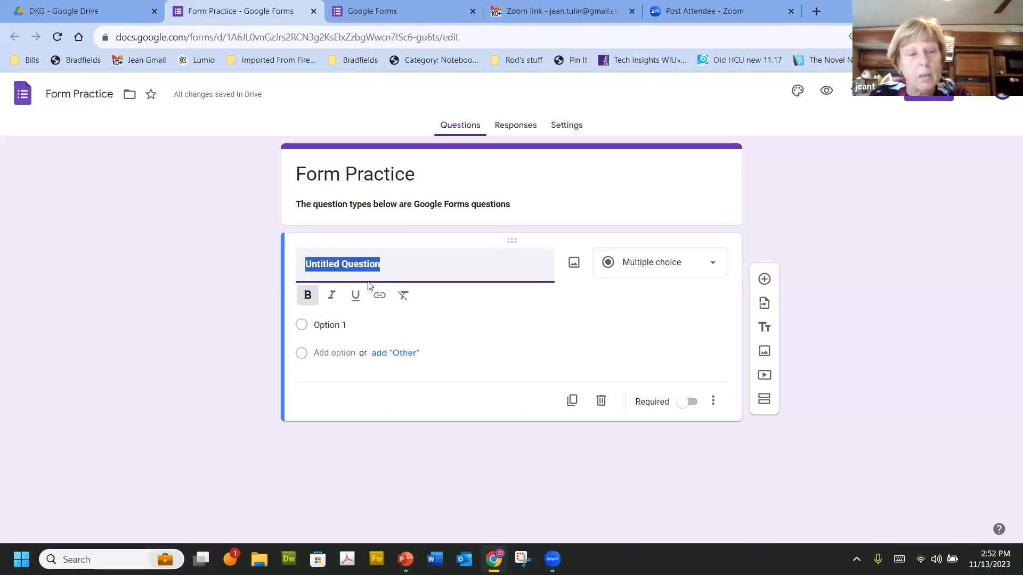
text(What)
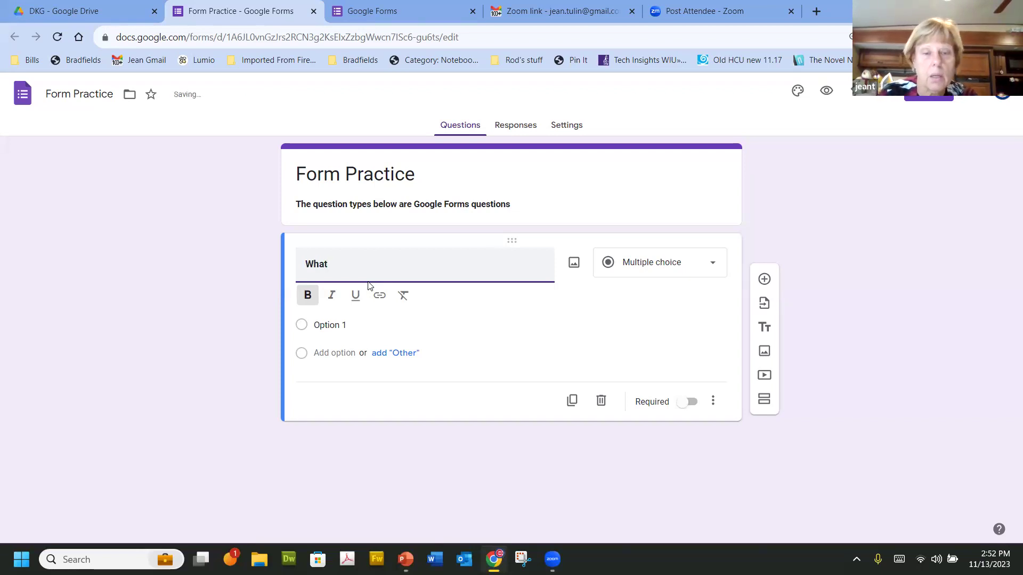
text( chapter)
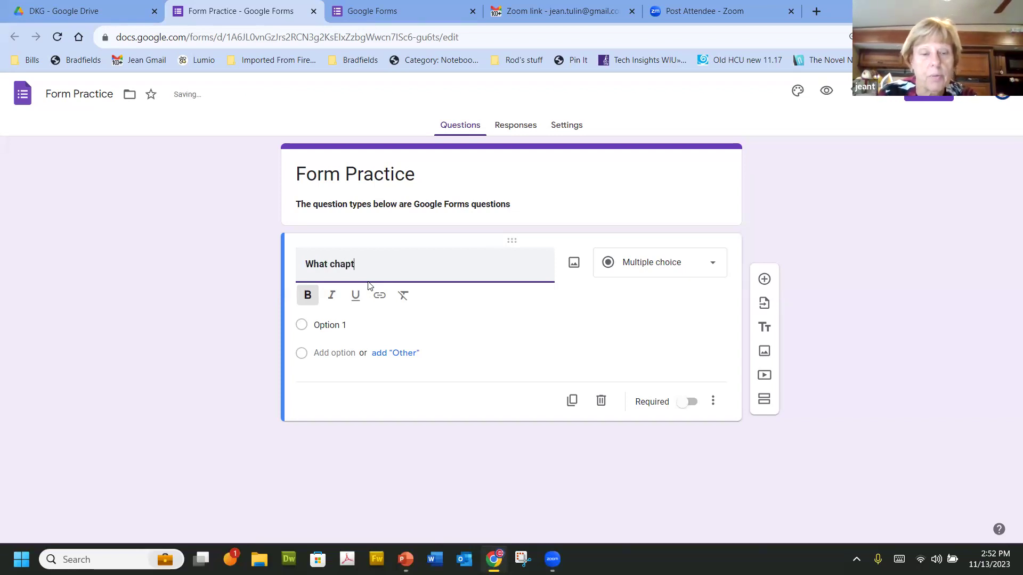
text( or )
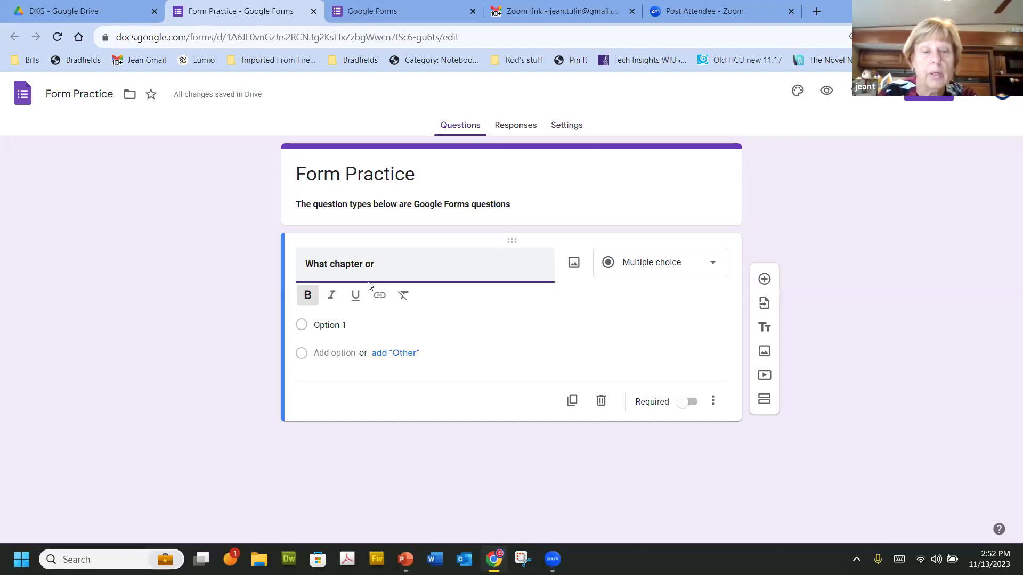
text(state )
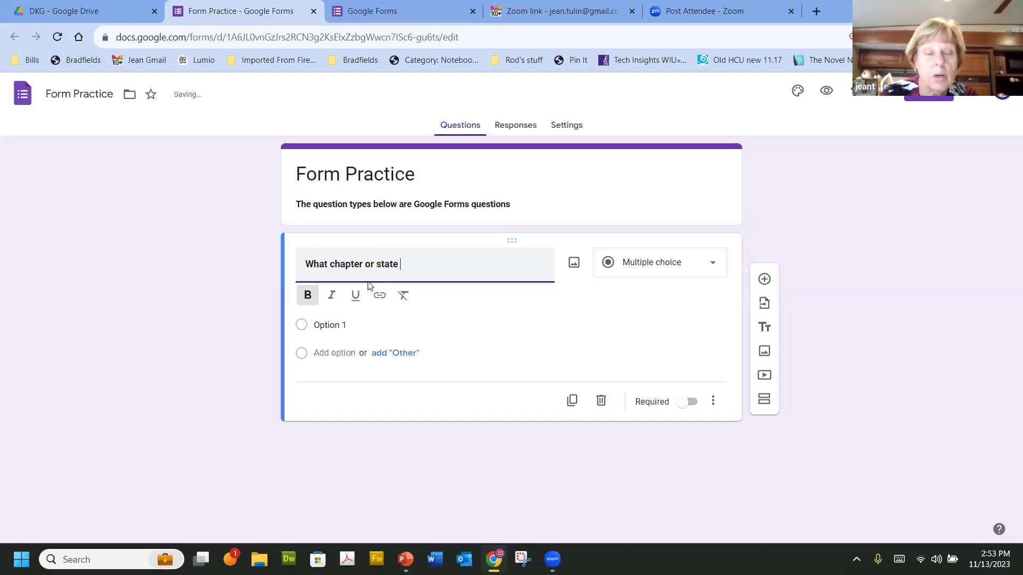
text(organiza)
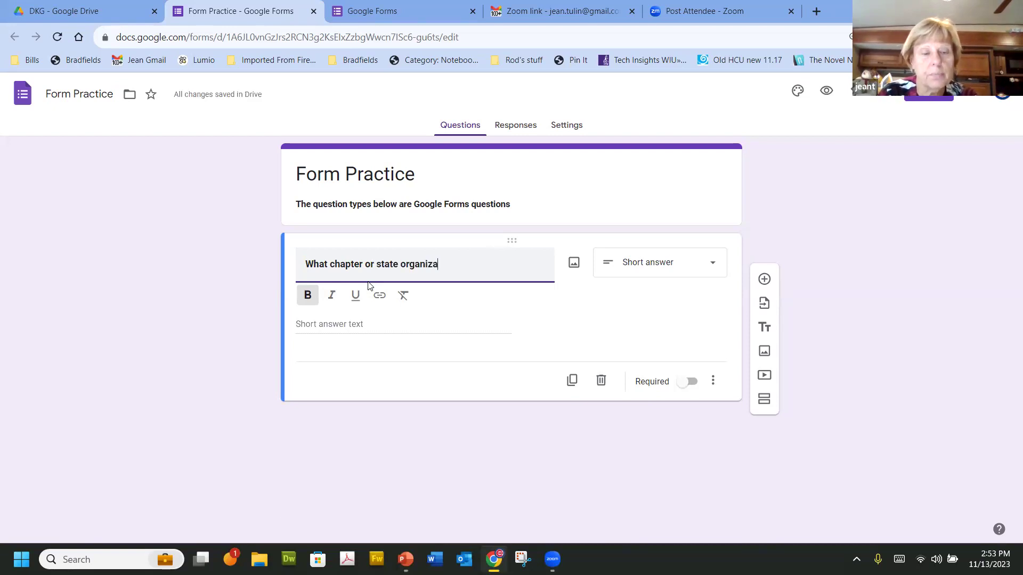
text(tion are )
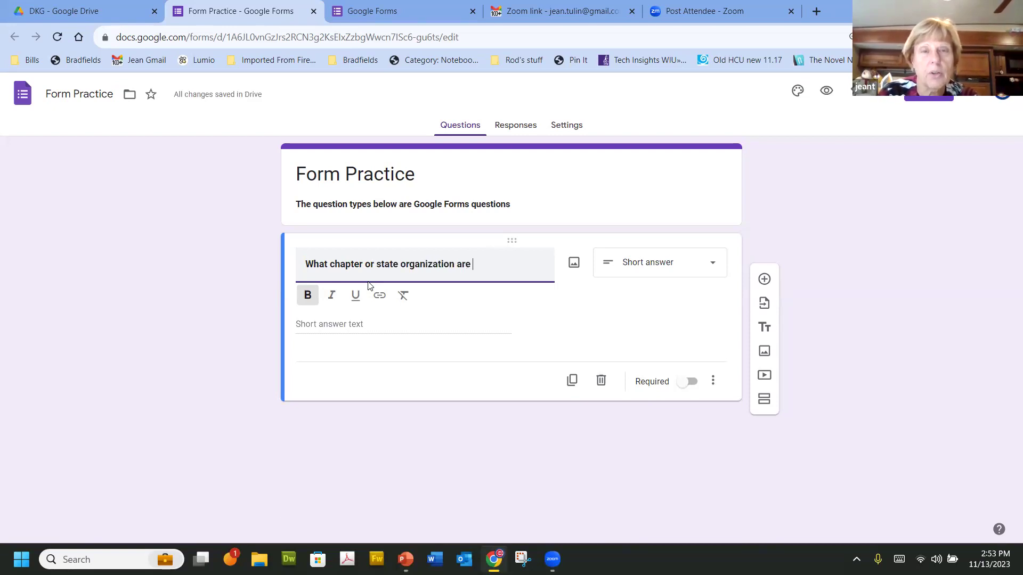
text(you)
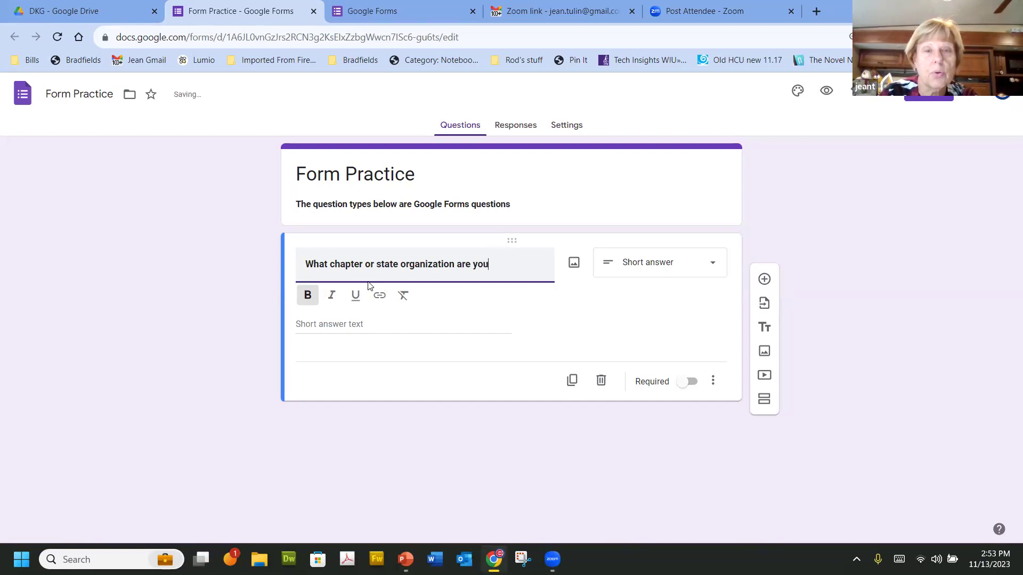
text( a member)
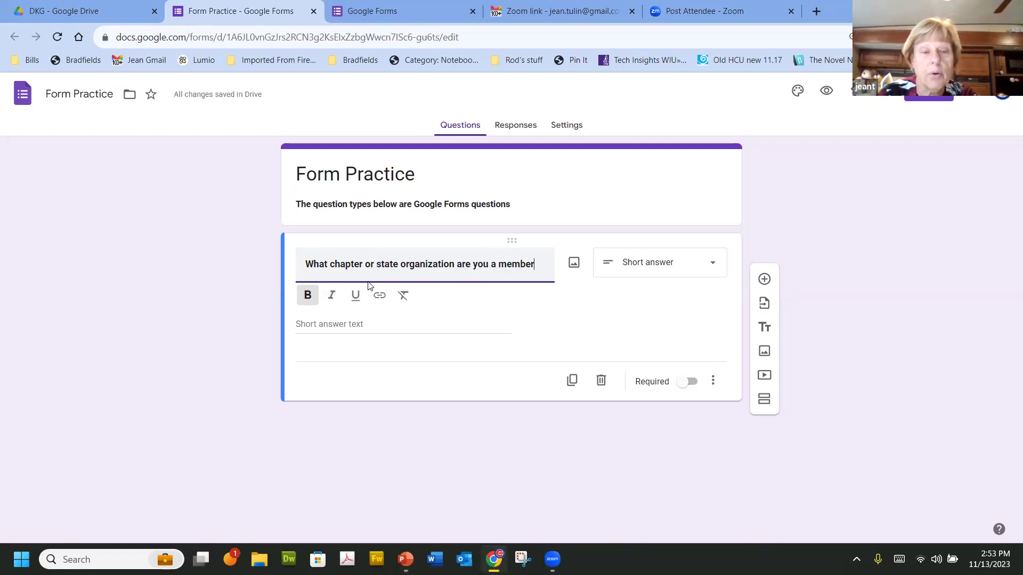
text( off?)
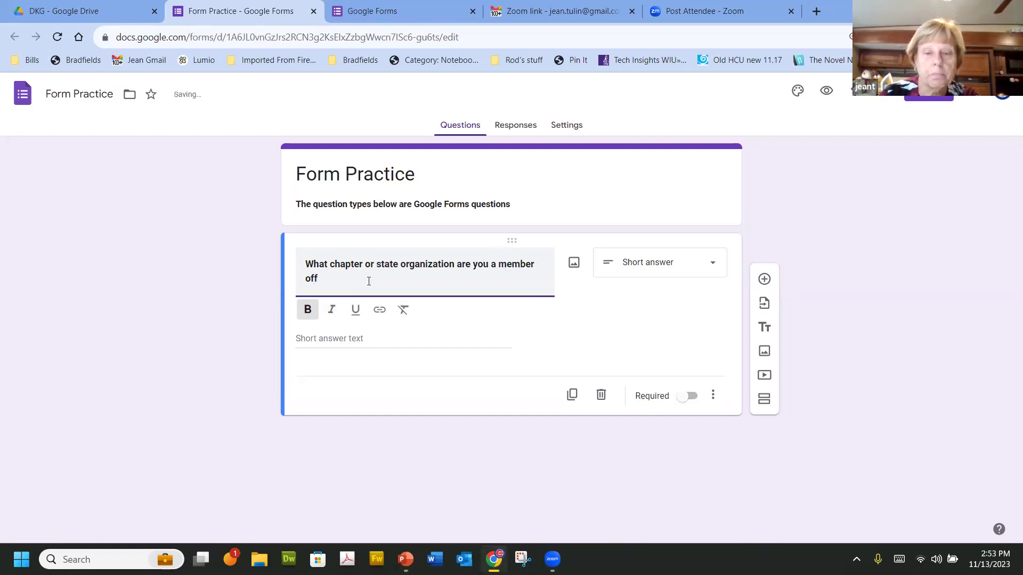
key(BackSpace)
text(?)
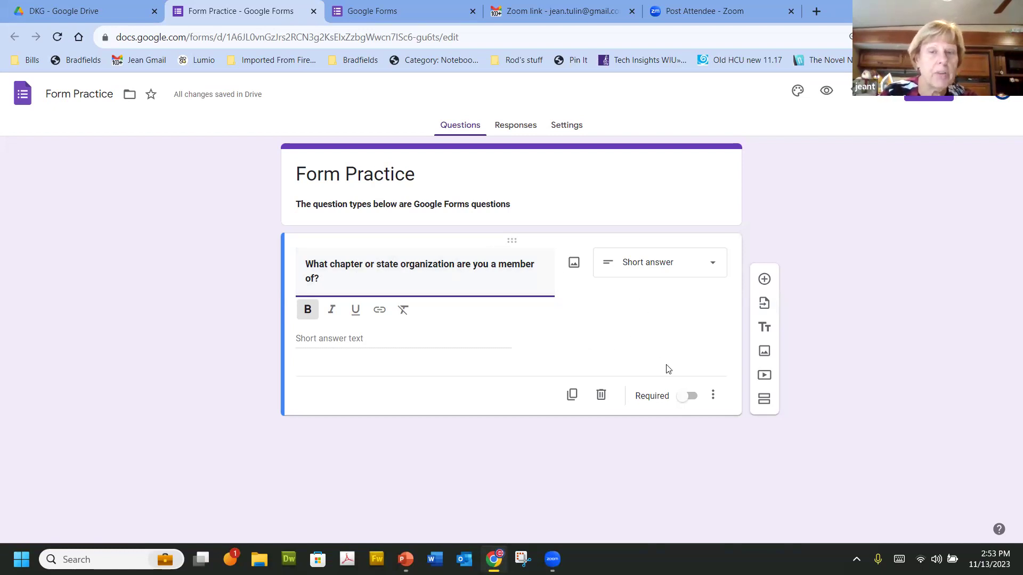
Step: Add a description: IL state members name their chapter; non-DKG members choose "other"
click(714, 399)
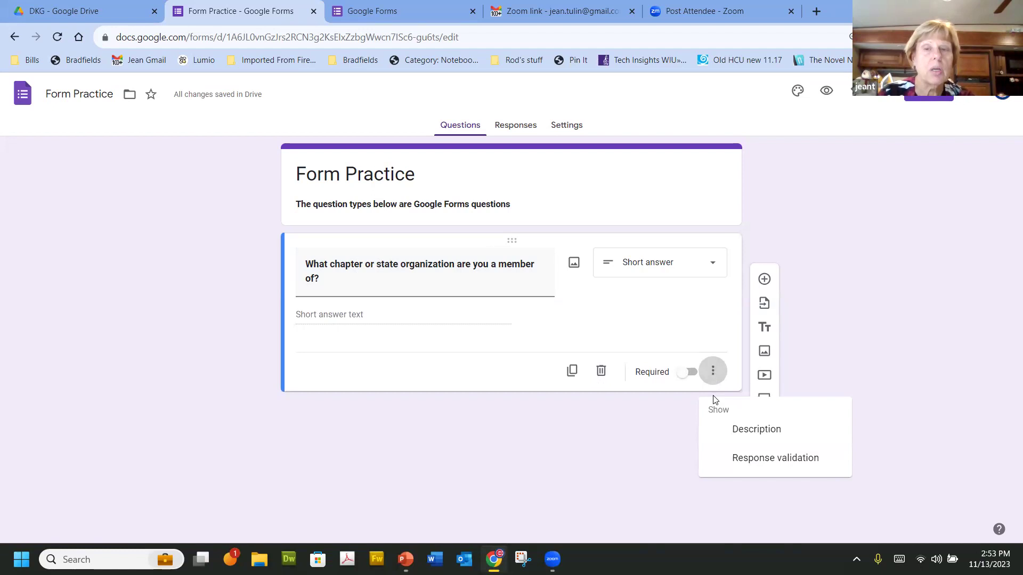
click(747, 432)
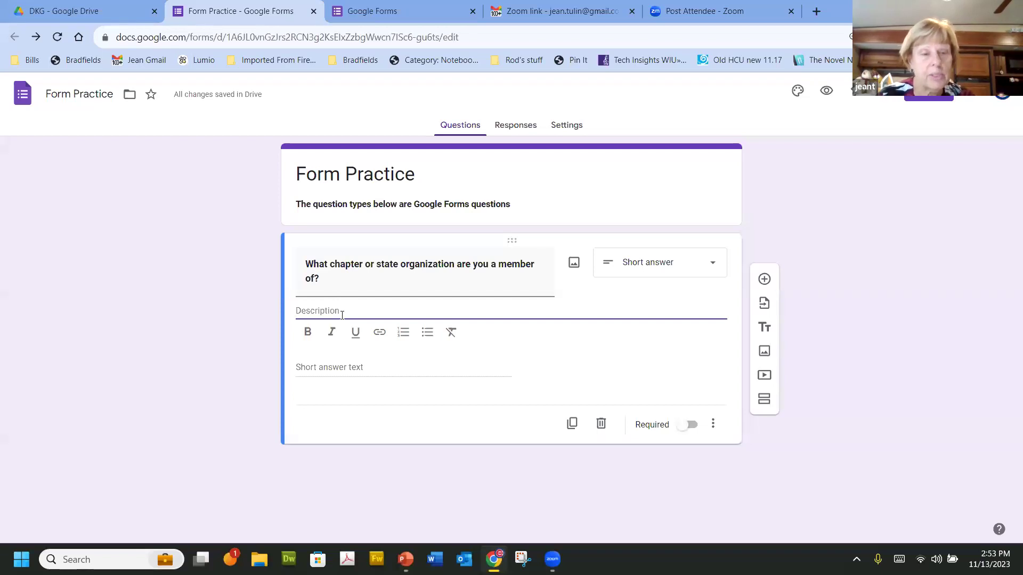
text(If your)
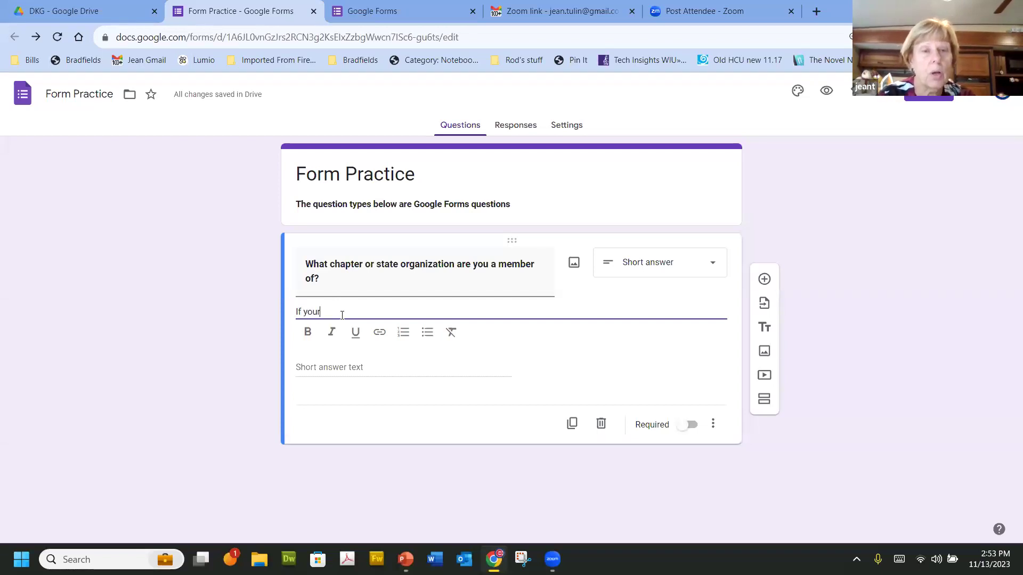
key(BackSpace)
text(ar)
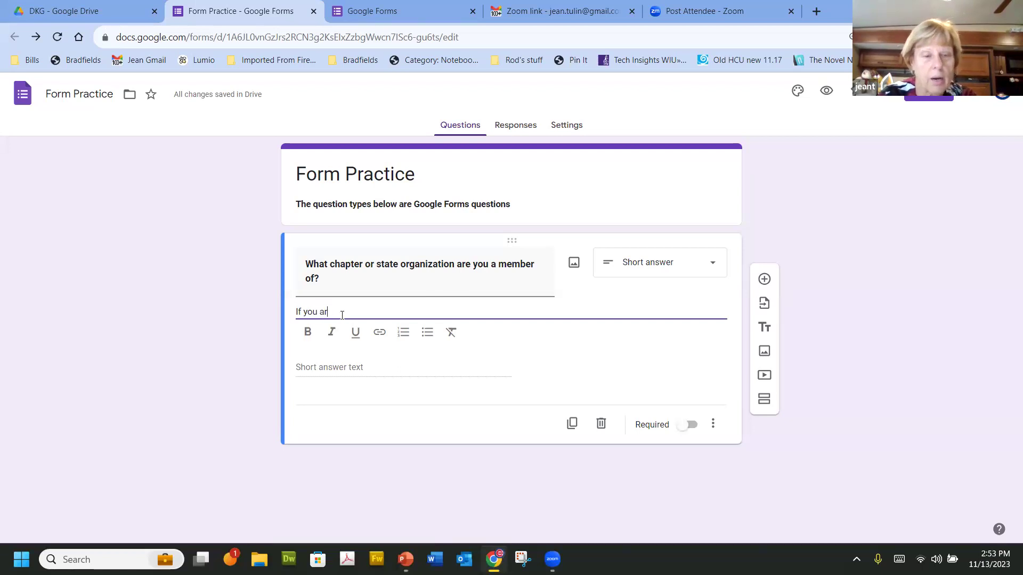
text(e an I)
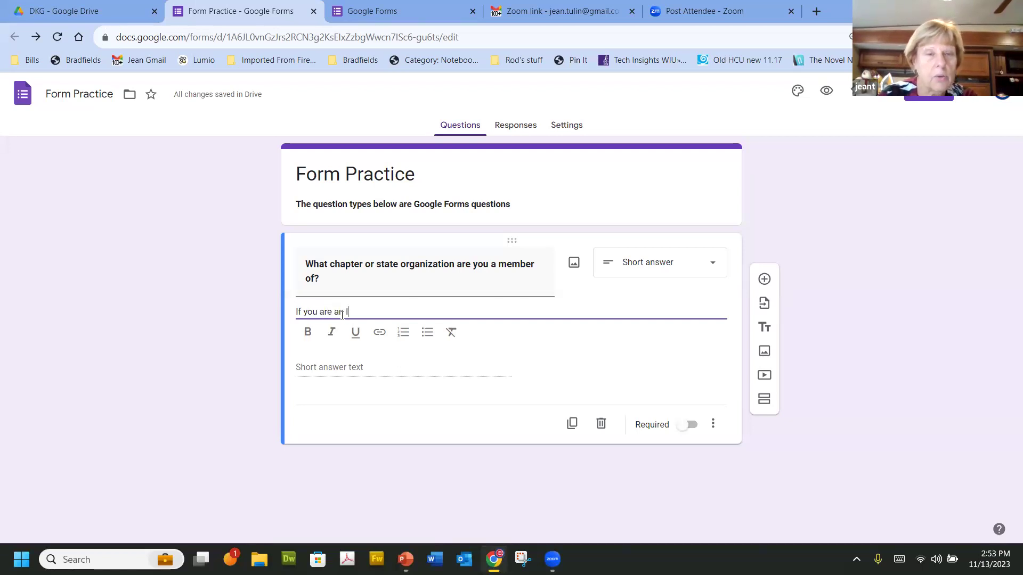
text(L state member)
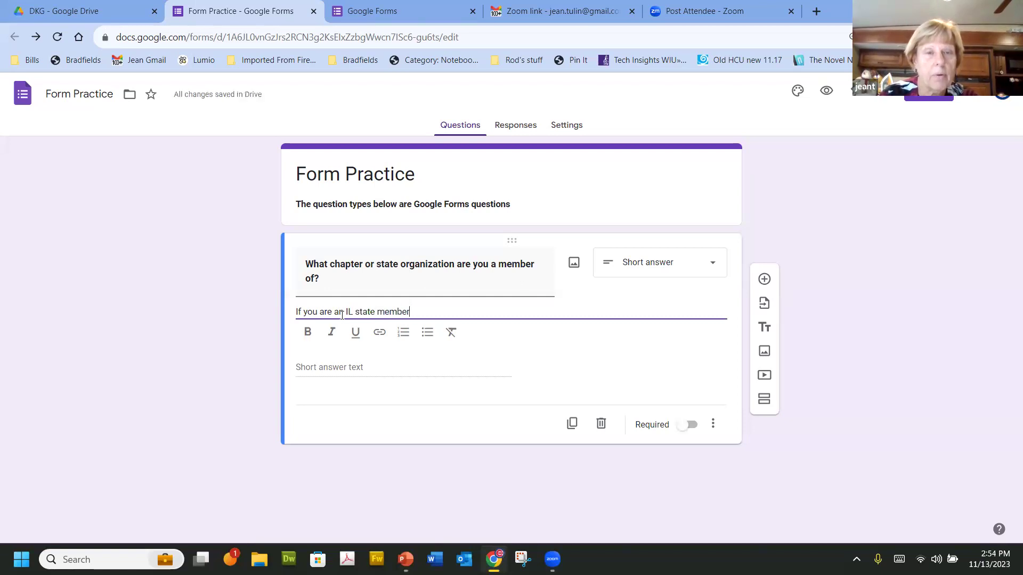
text(, no )
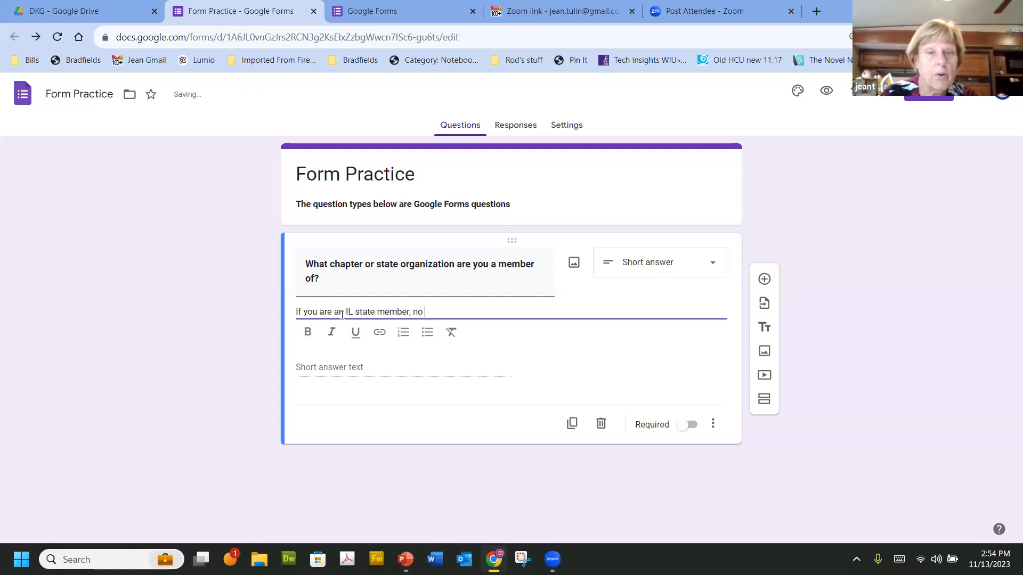
text(need to)
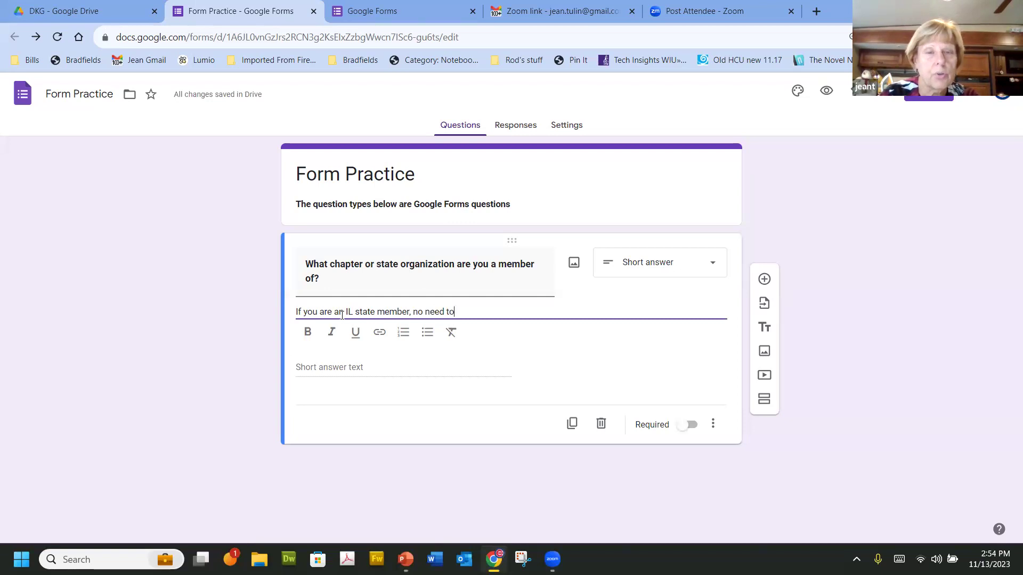
key(BackSpace)
key(BackSpace)
key(BackSpace)
key(BackSpace)
key(BackSpace)
key(BackSpace)
text(j)
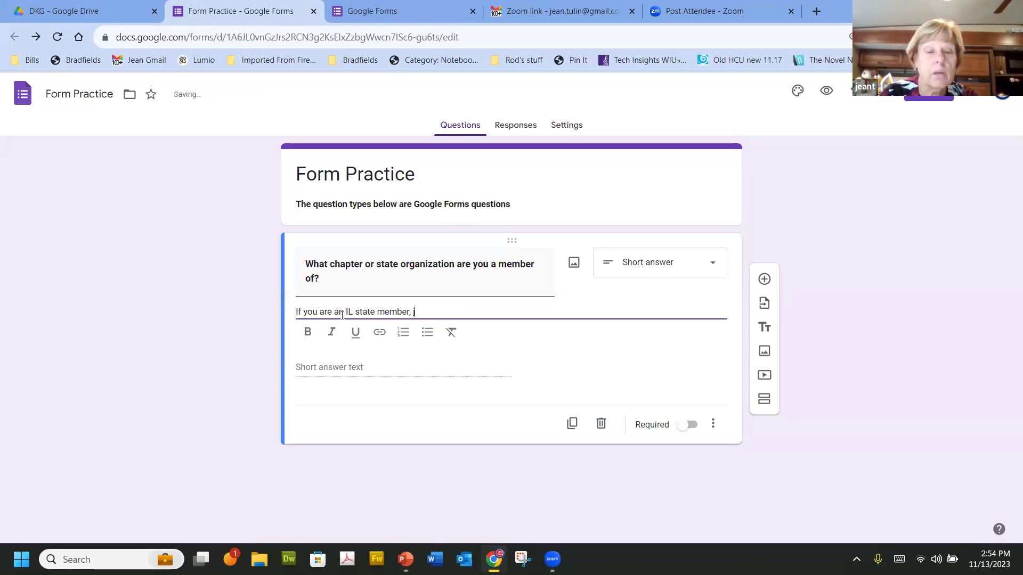
text(ust name your ch)
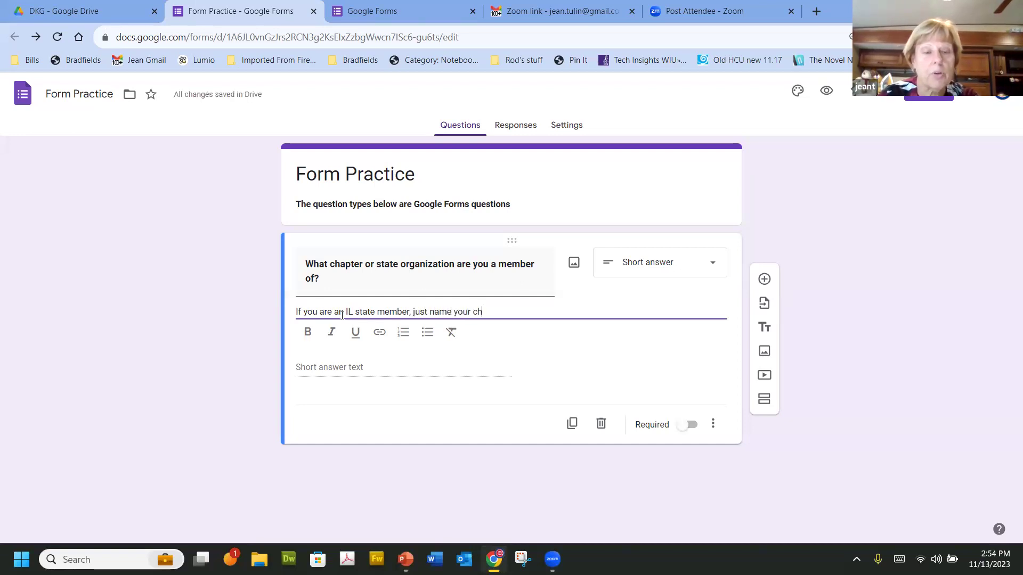
text(apter. If)
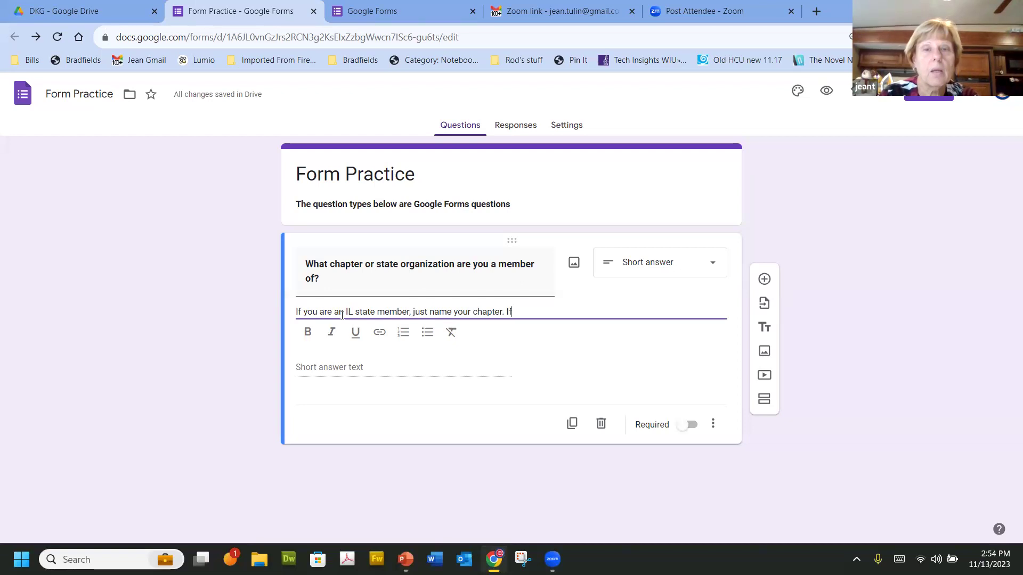
text( you are no)
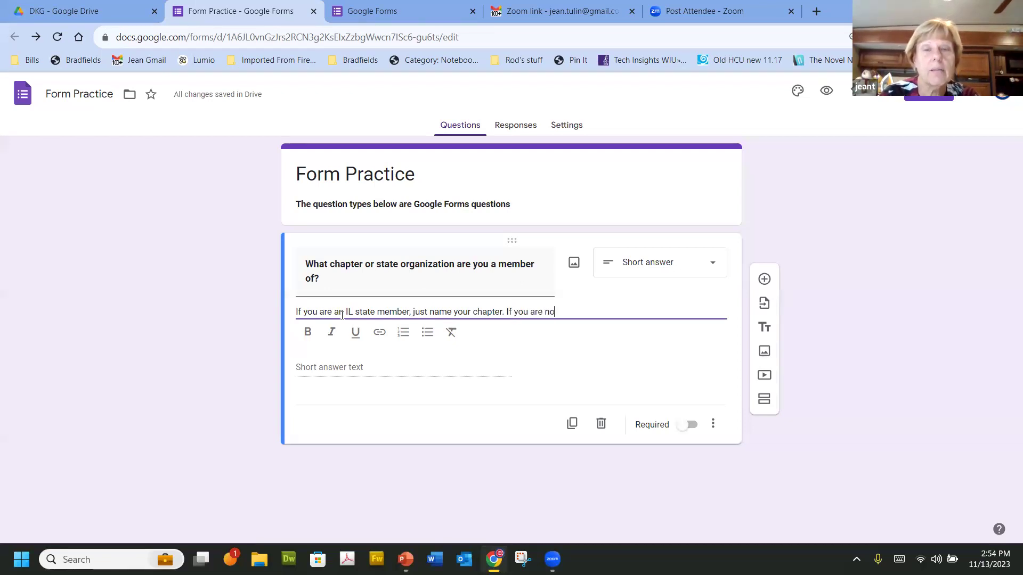
text(t a DK)
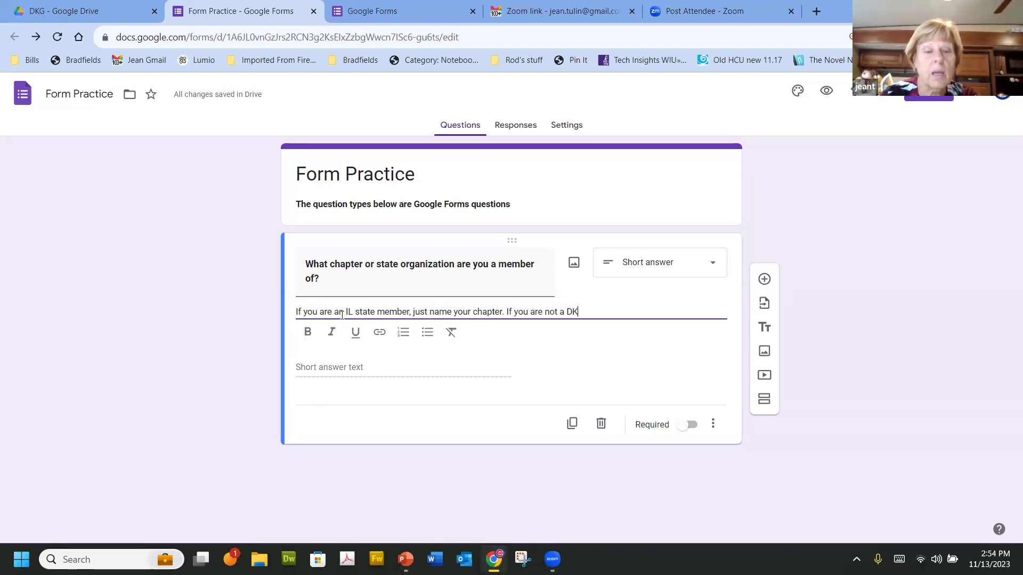
text(G mem)
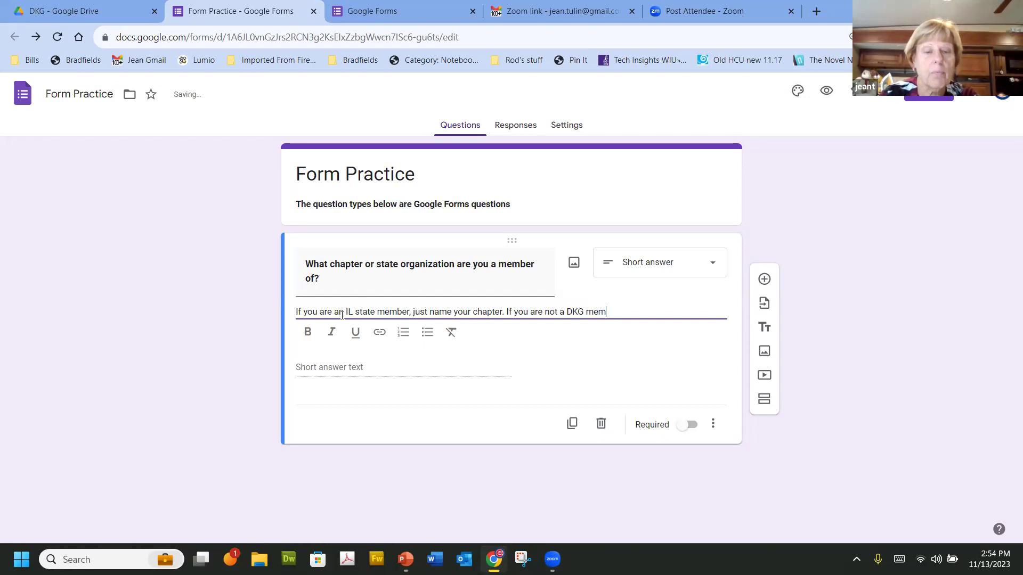
text(ber choose)
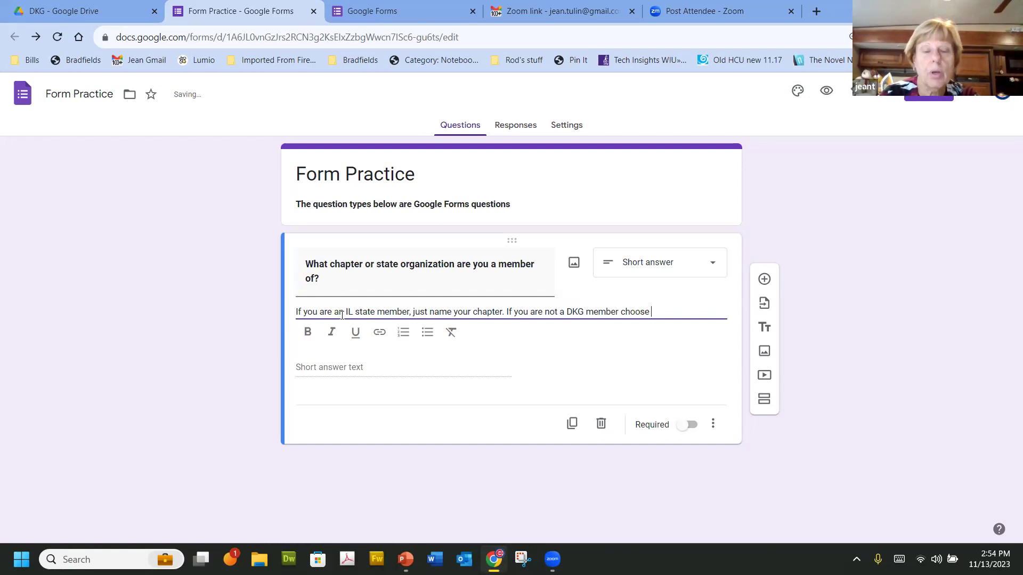
text( "other)
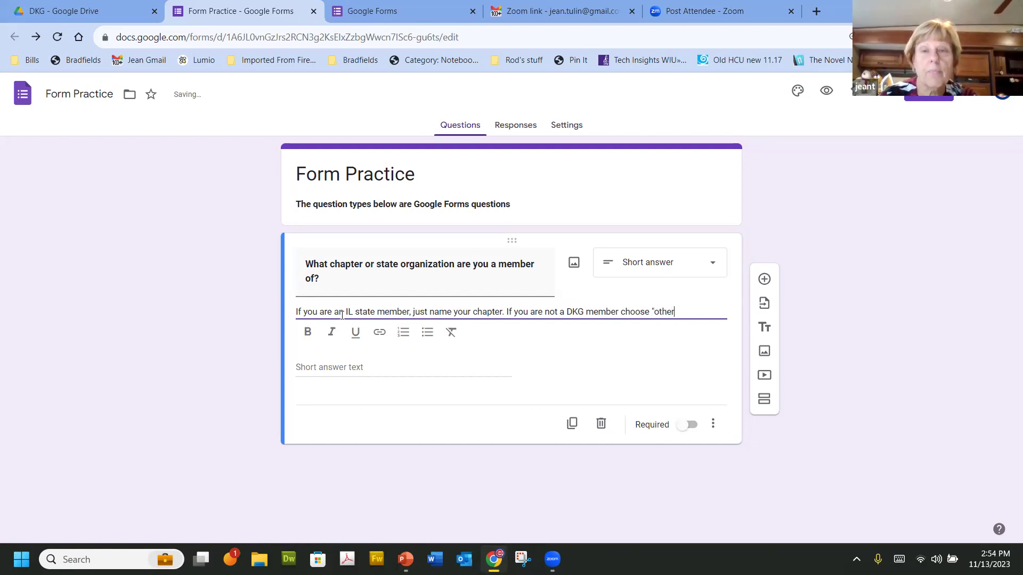
text(".)
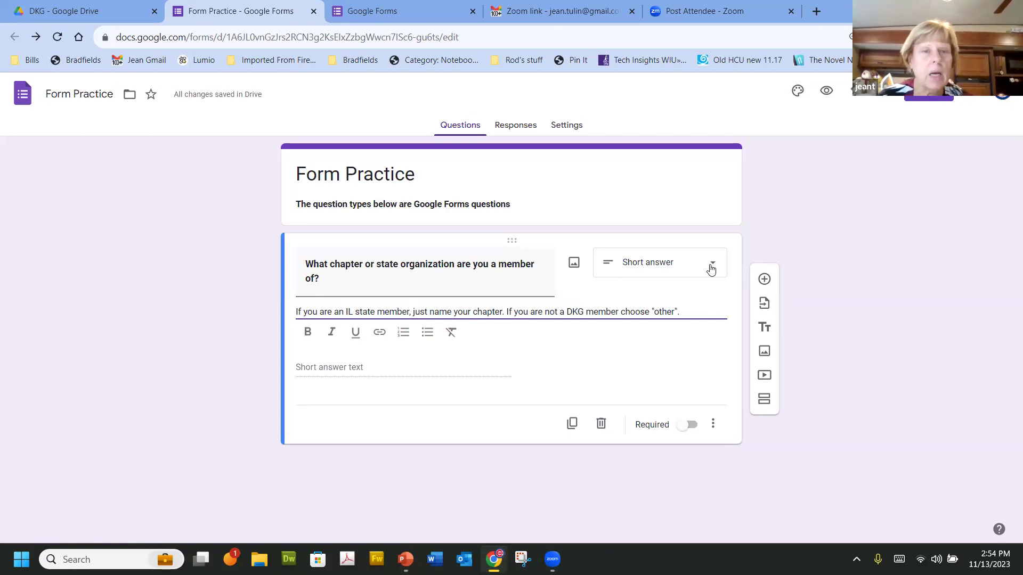
click(711, 269)
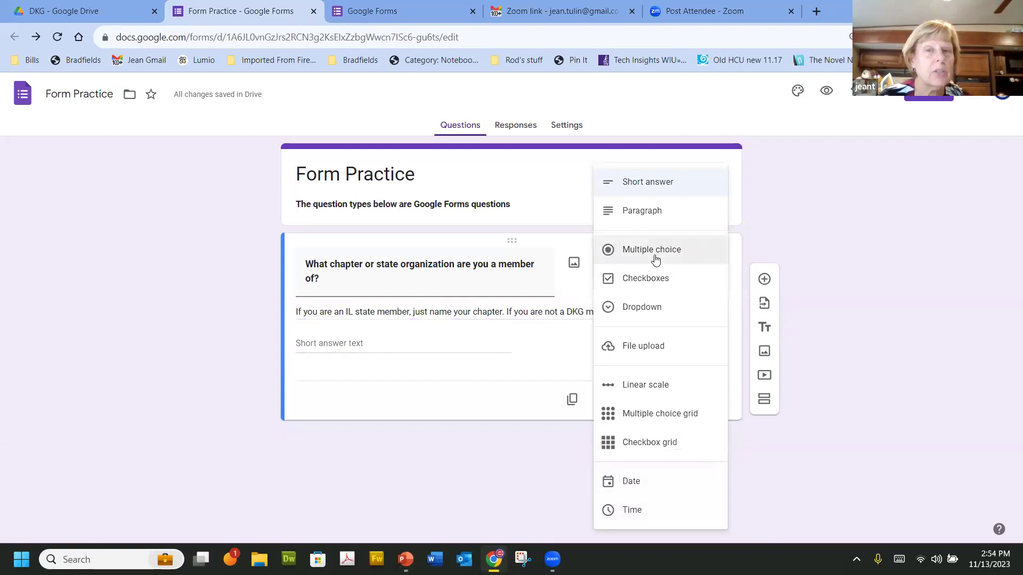
Step: Switch the question to Multiple choice and select the Option 1 text
click(655, 259)
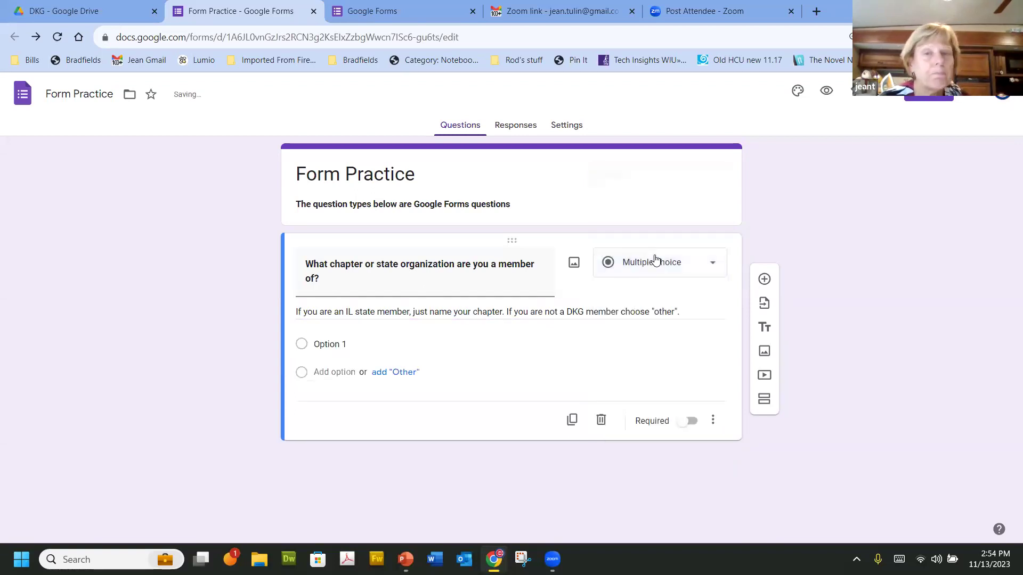
click(402, 347)
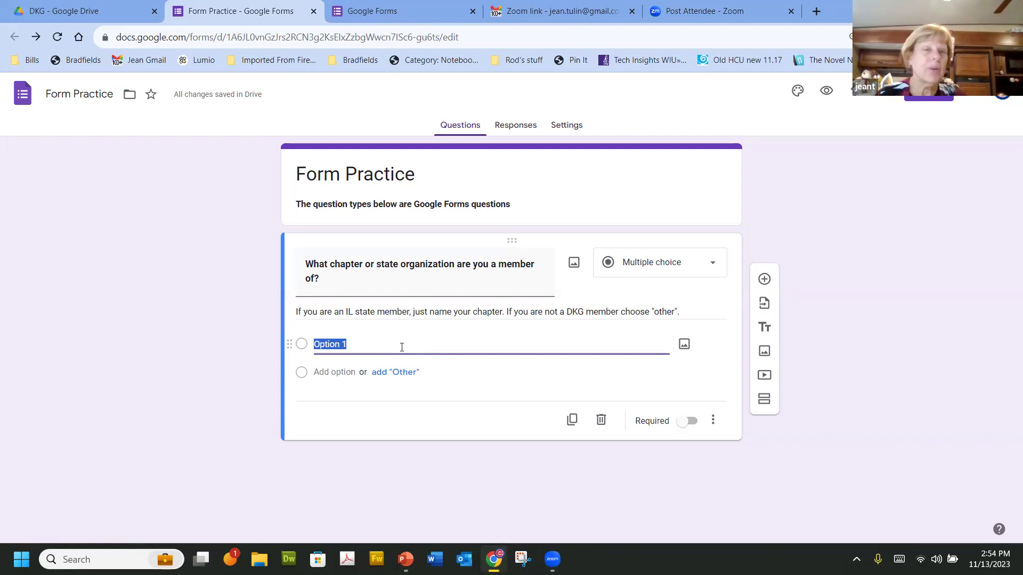
Step: Delete 'chapter or' so the title reads 'What state organization are you a member of?'
triple_click(378, 268)
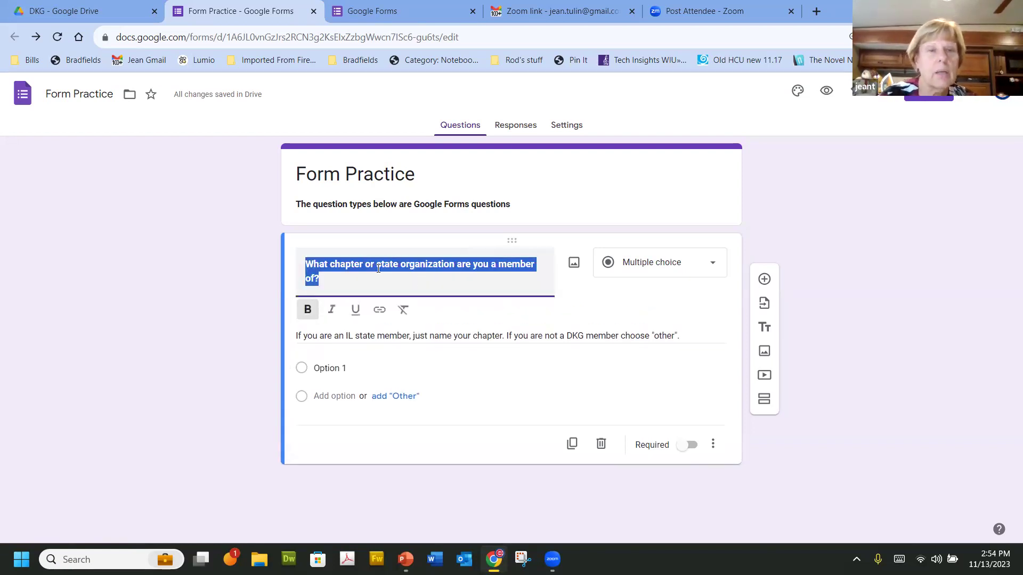
click(379, 267)
key(BackSpace)
key(BackSpace)
key(BackSpace)
key(BackSpace)
key(BackSpace)
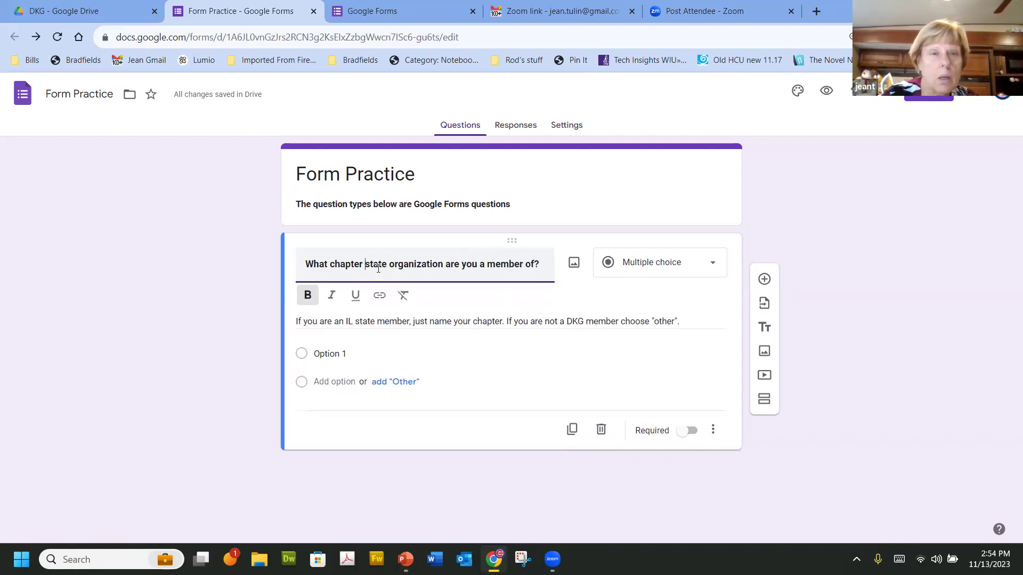
key(BackSpace)
key(BackSpace)
key(BackSpace)
key(BackSpace)
key(BackSpace)
key(BackSpace)
key(BackSpace)
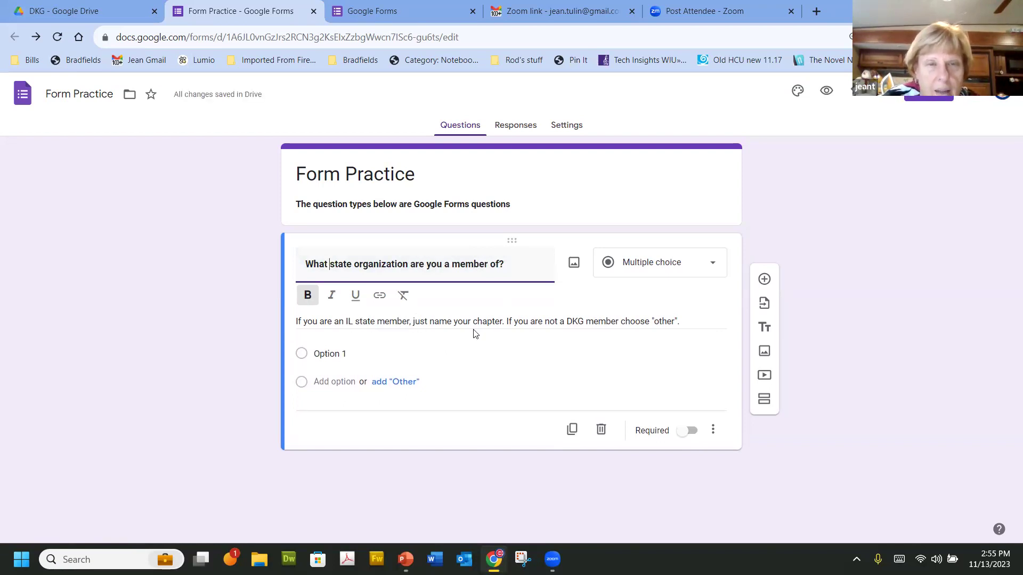
Step: Replace the description with 'If your state in not listed, choose other. If you are not a DKG member, choose NA'
triple_click(685, 322)
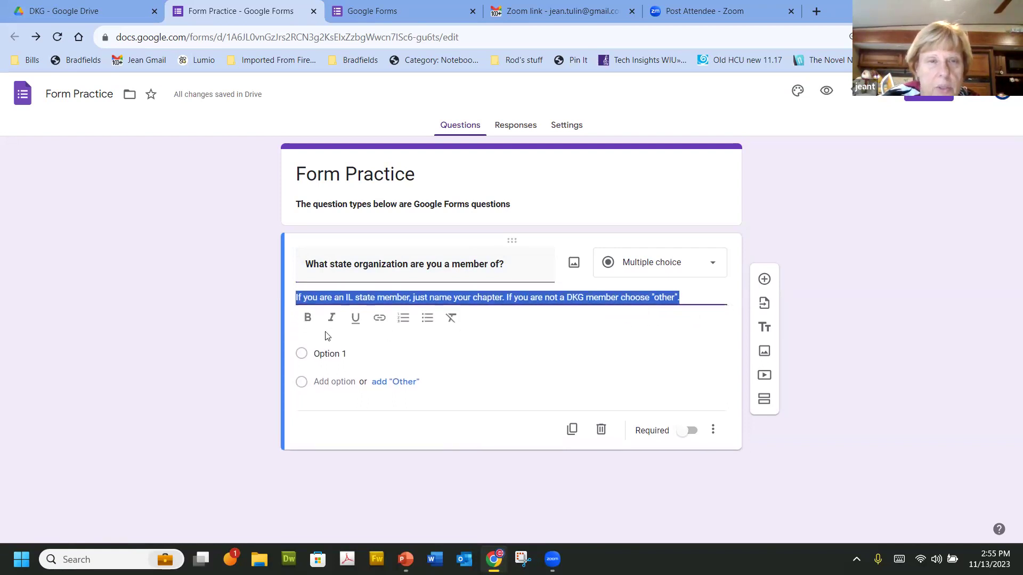
key(BackSpace)
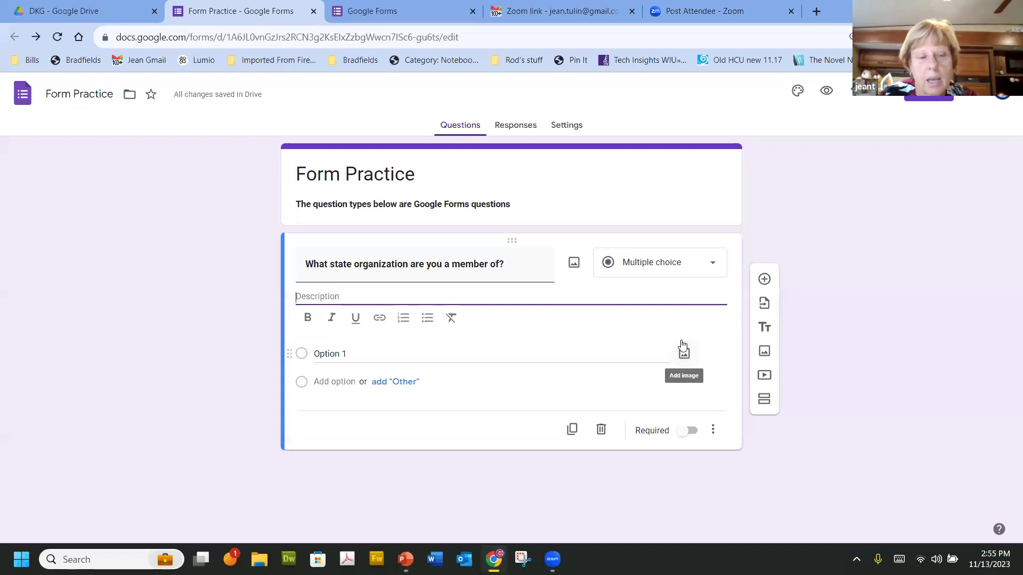
text(If your styate)
key(BackSpace)
key(BackSpace)
key(BackSpace)
key(BackSpace)
key(BackSpace)
text(tate in not l)
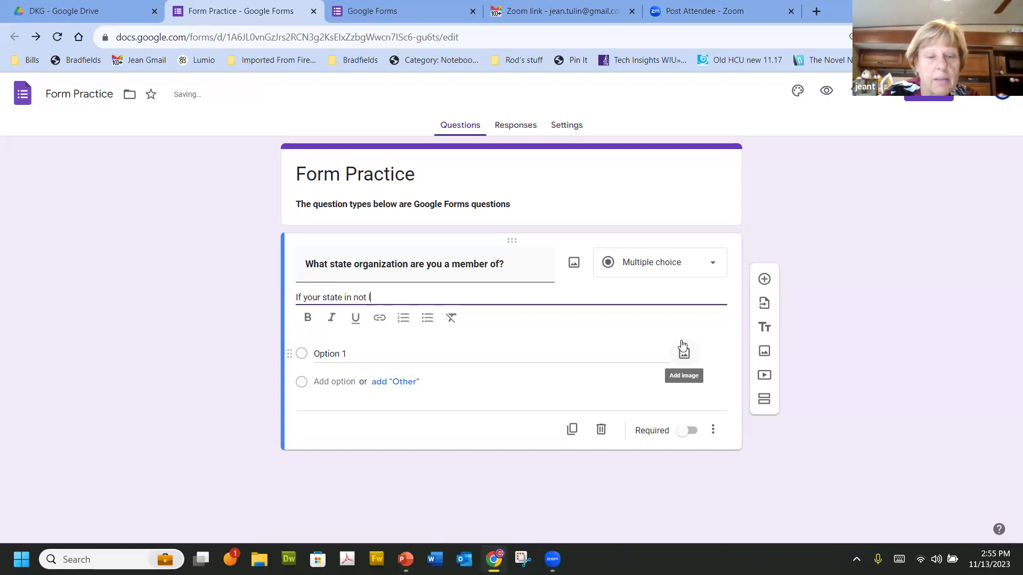
text(isted)
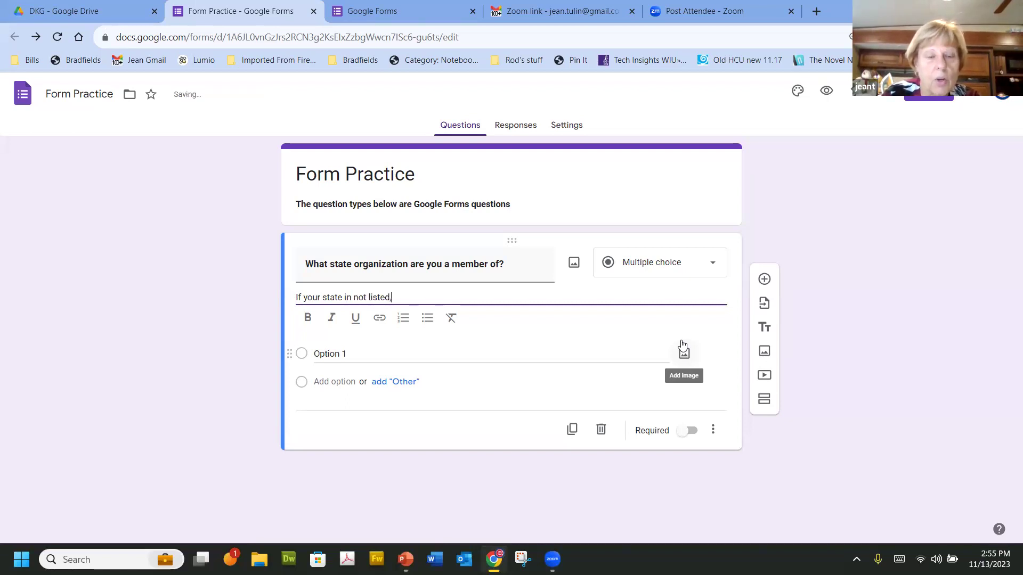
text(, choo)
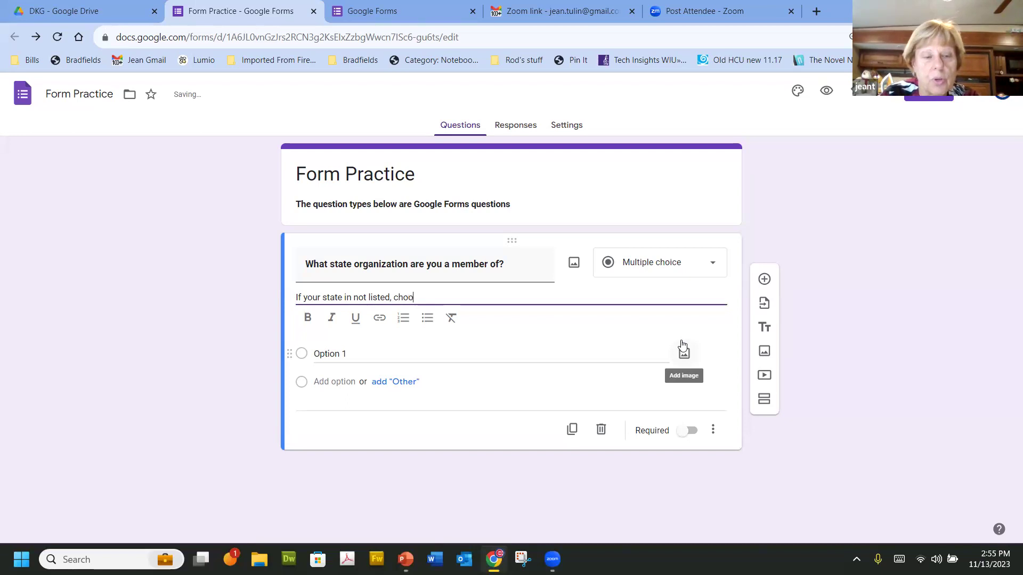
text(se ot)
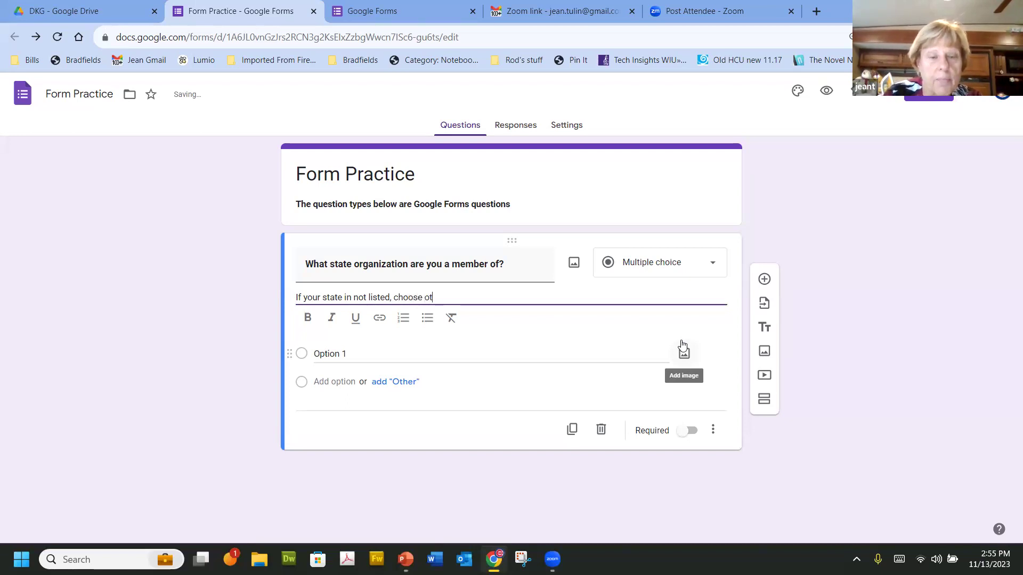
text(her. I)
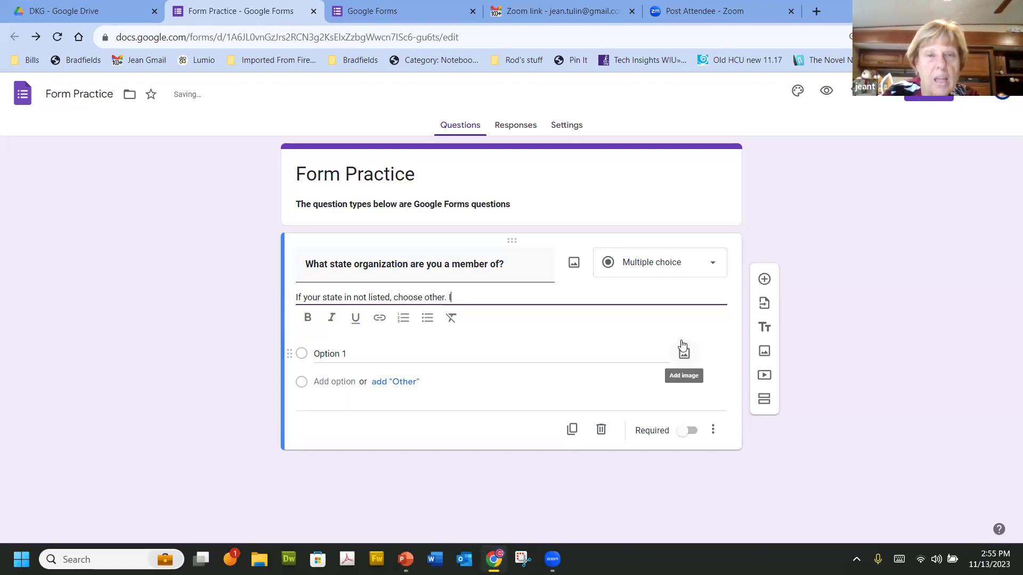
text(f you a)
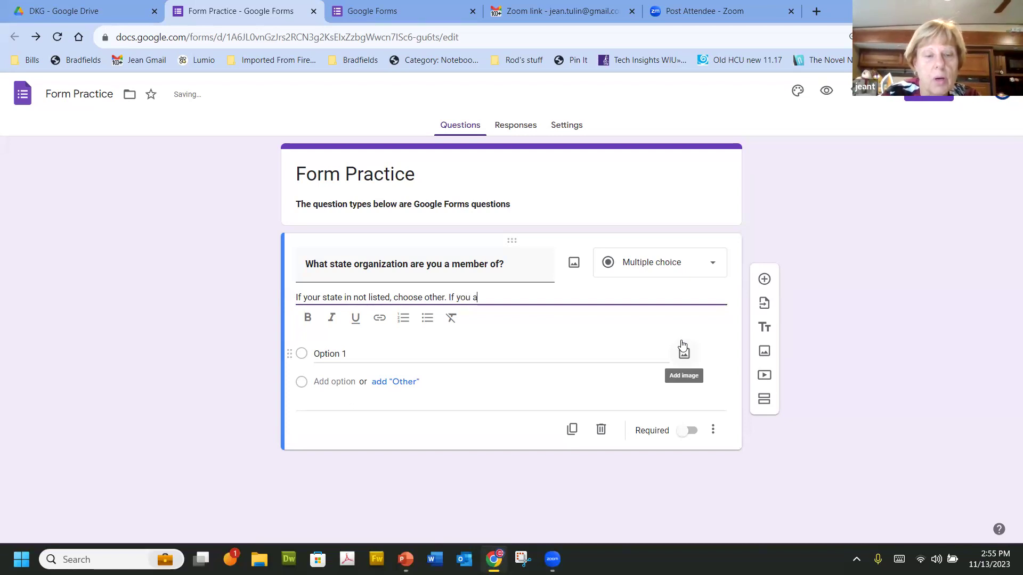
text(re not a)
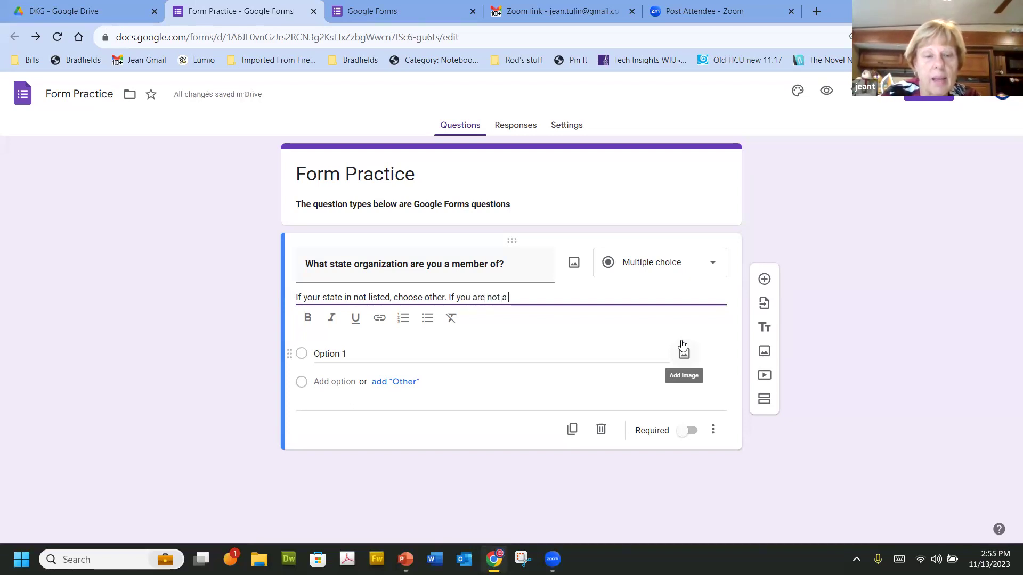
text( DK)
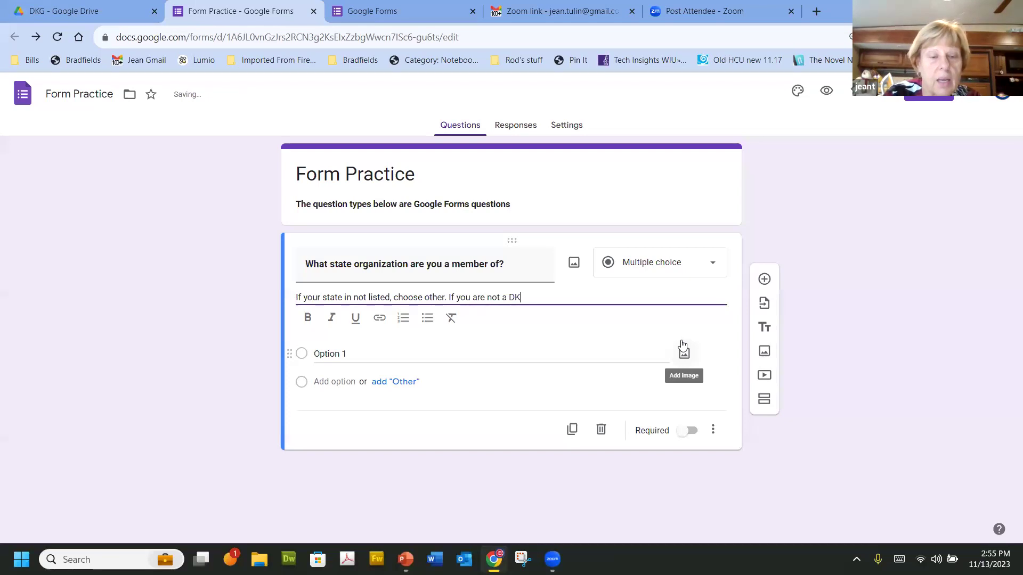
text(G member)
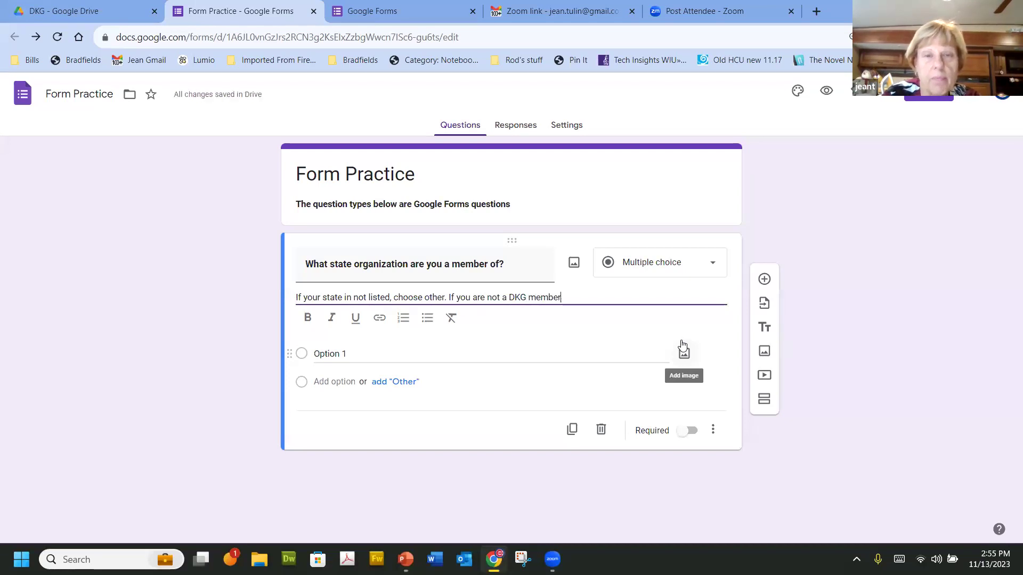
text(, choose NA)
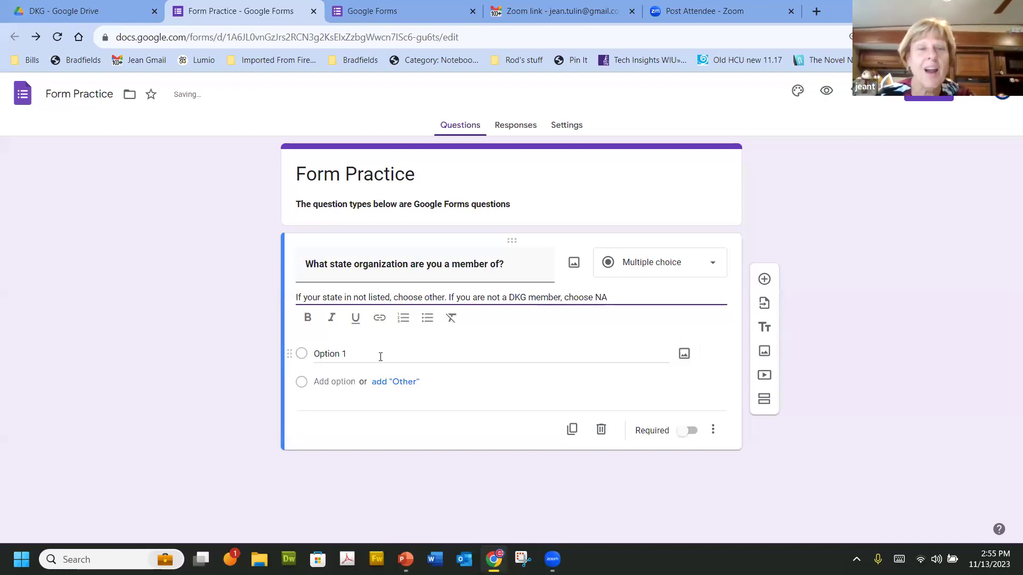
Step: Enter answer choices Illinois, Louisiana, Georgia and NA, plus an Other choice
click(380, 356)
text(IL)
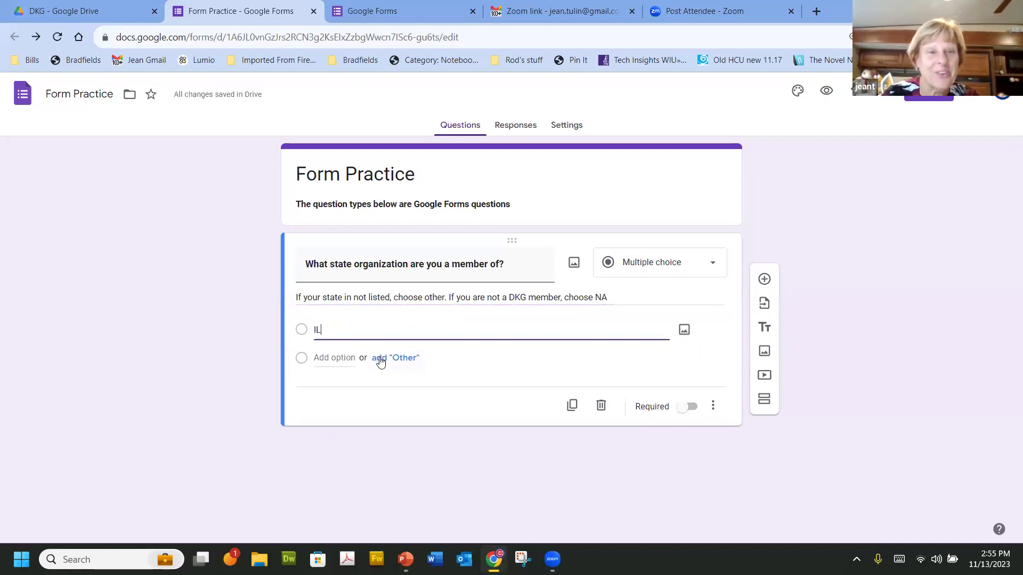
key(BackSpace)
text(llim)
key(BackSpace)
key(BackSpace)
text(inois)
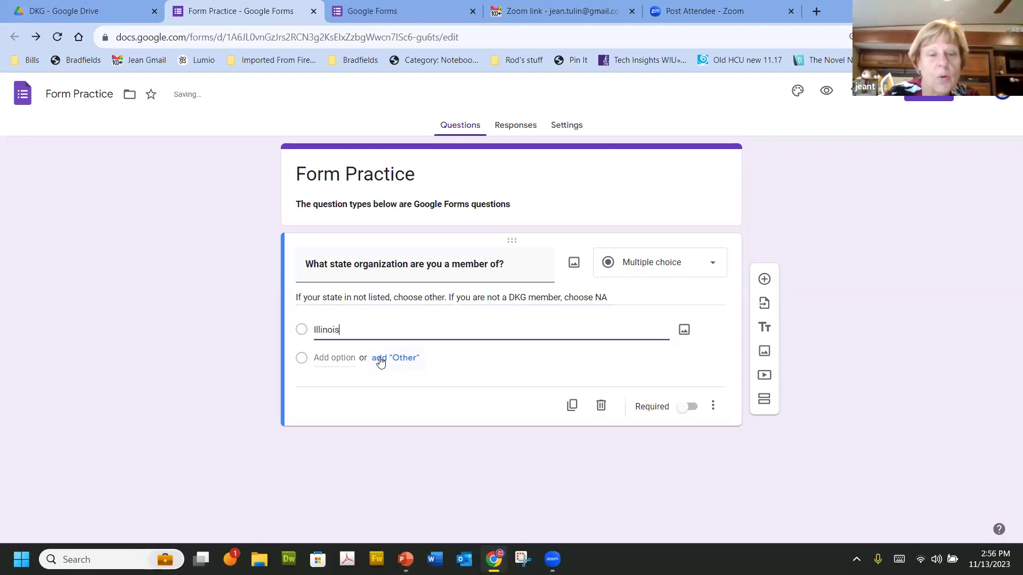
click(347, 356)
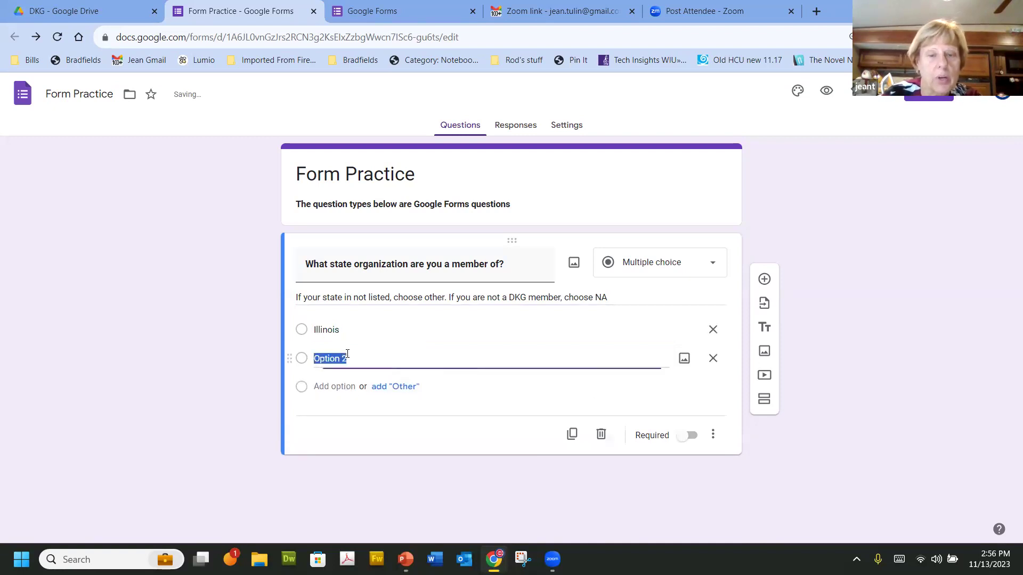
text(Loui)
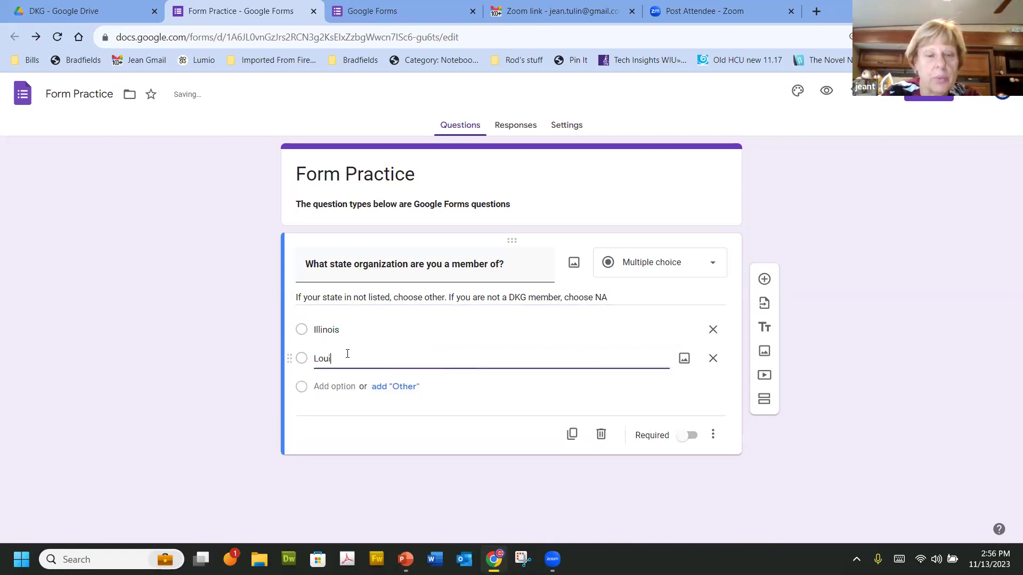
text(siana)
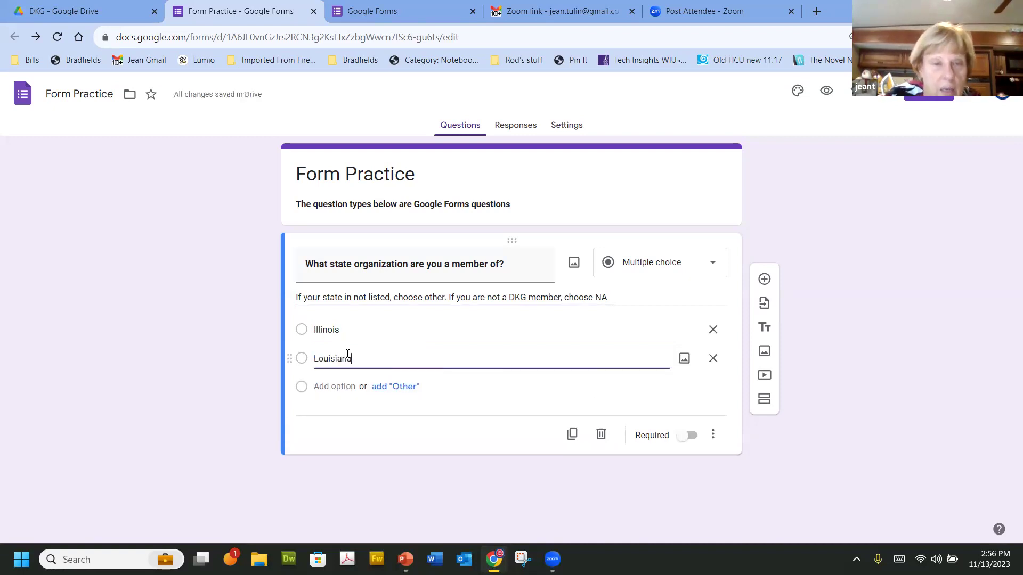
click(347, 386)
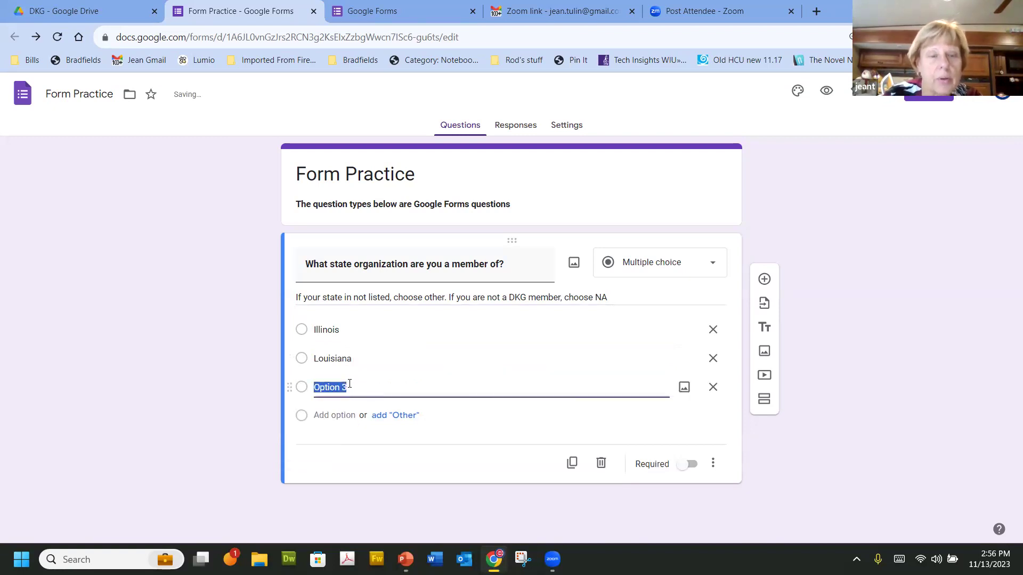
text(Georgia)
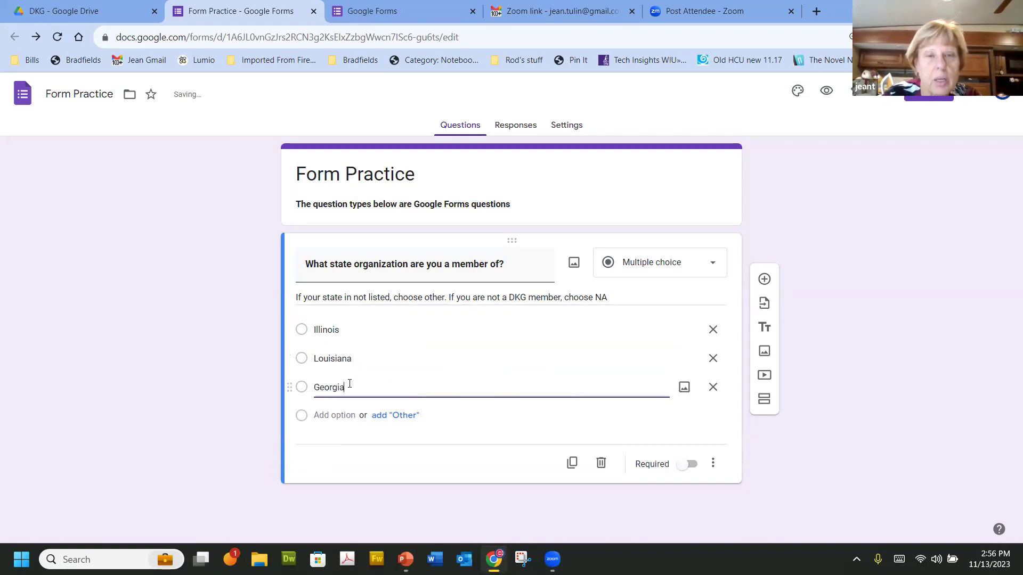
click(338, 415)
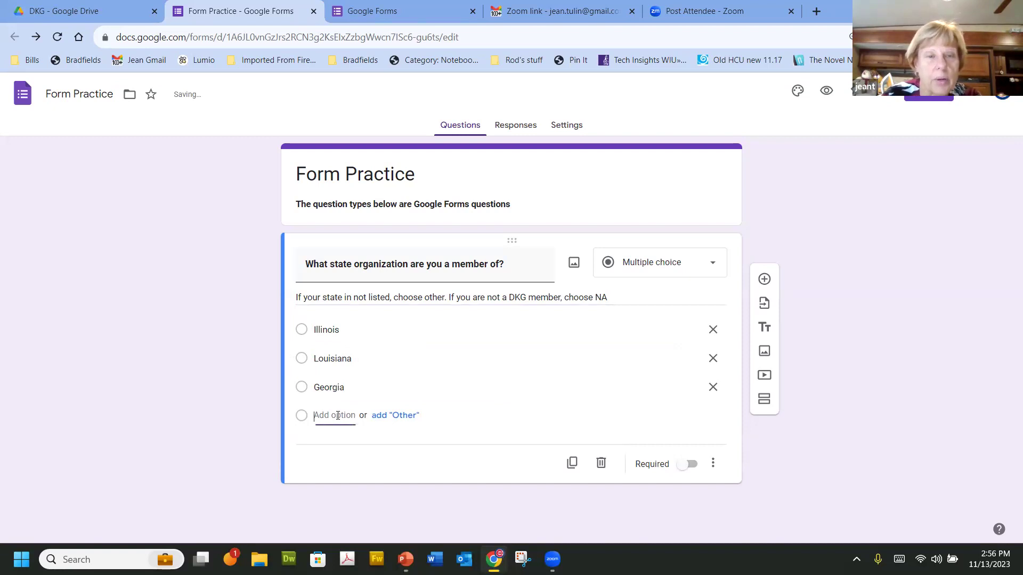
text(NA)
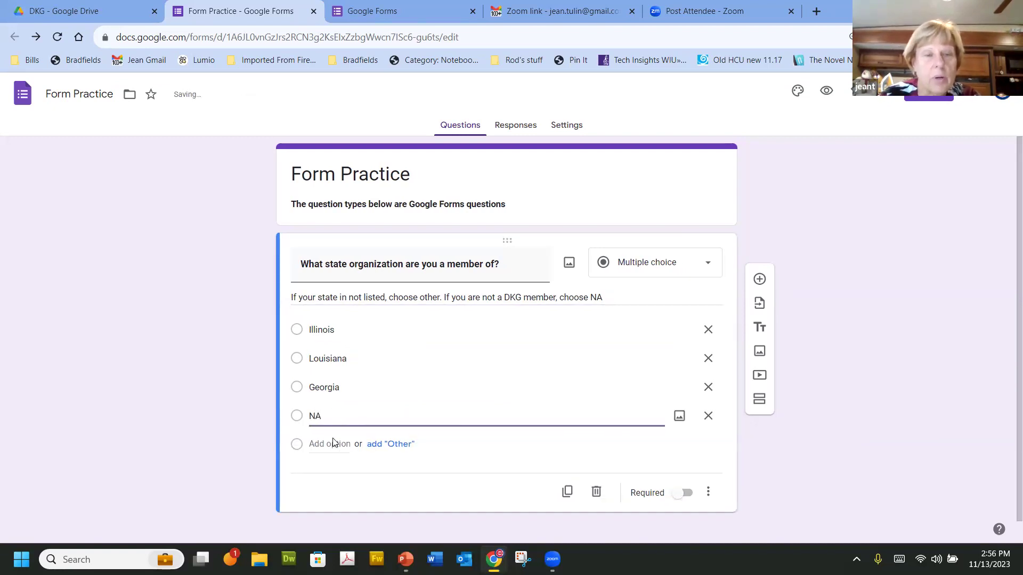
click(404, 448)
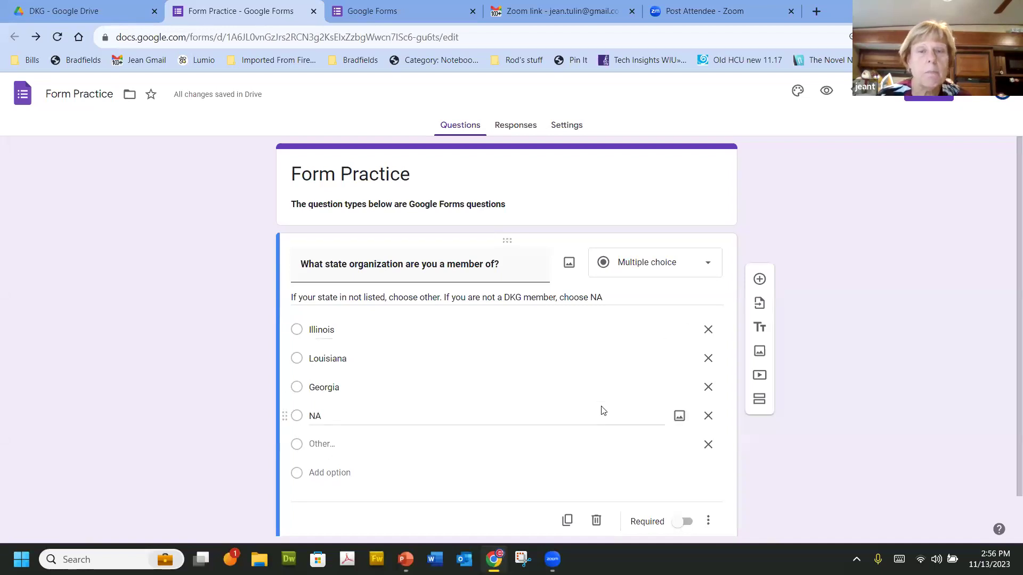
Step: Turn on the Required toggle for the state-organization question
scroll(602, 411, down, 1)
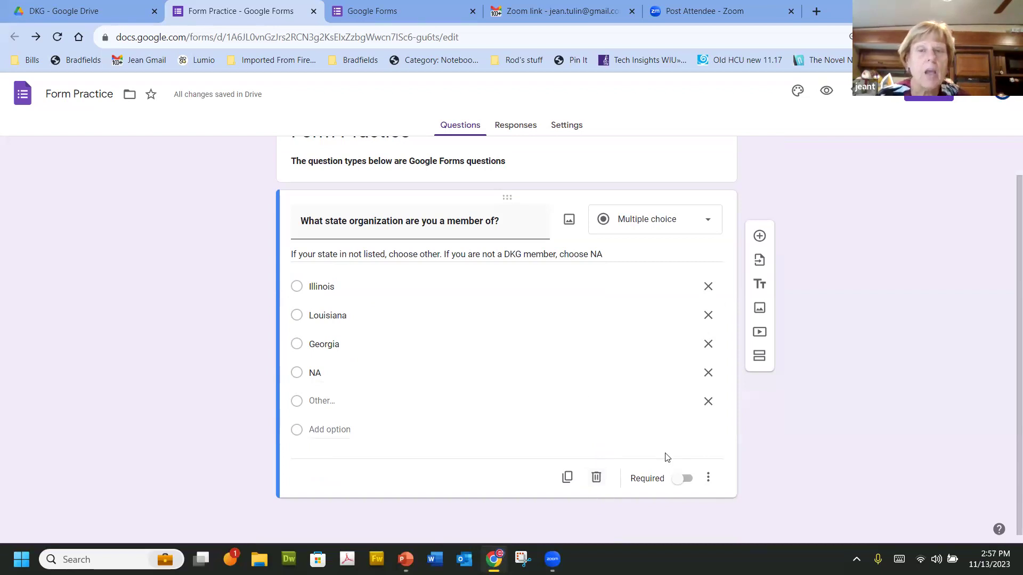
click(687, 480)
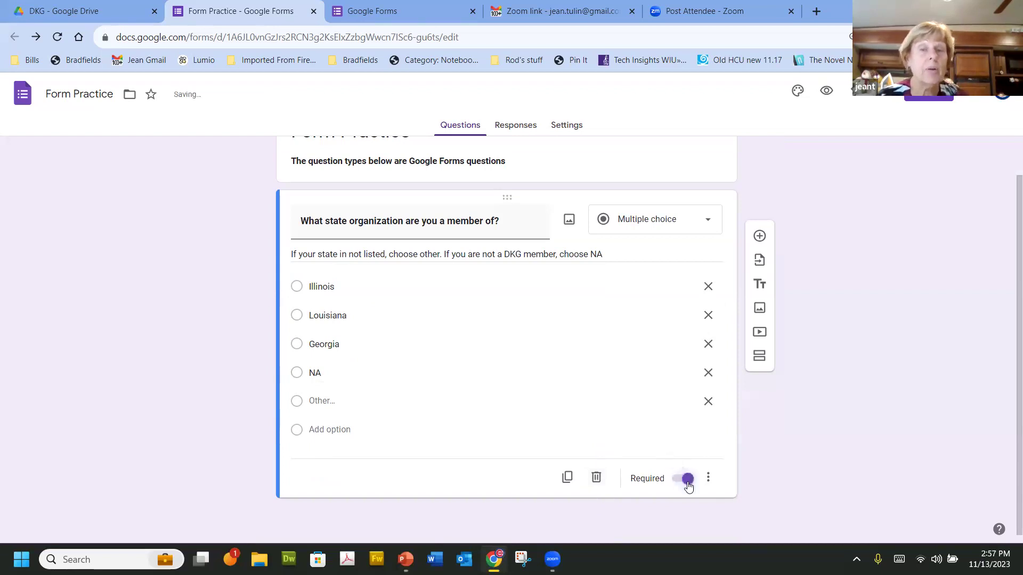
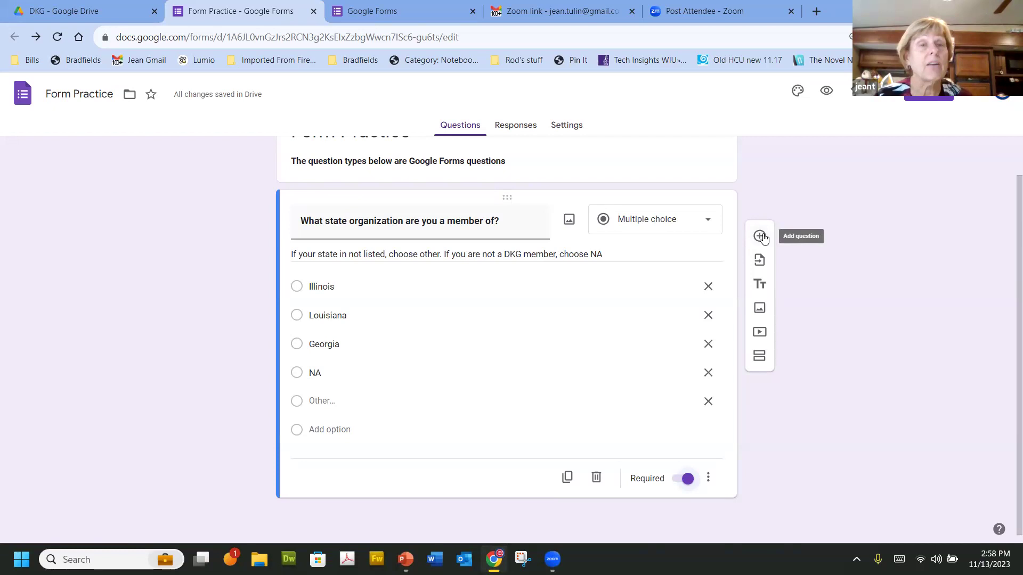
Step: Insert a Short answer question beneath the required state-organization question, ready for its title
click(760, 236)
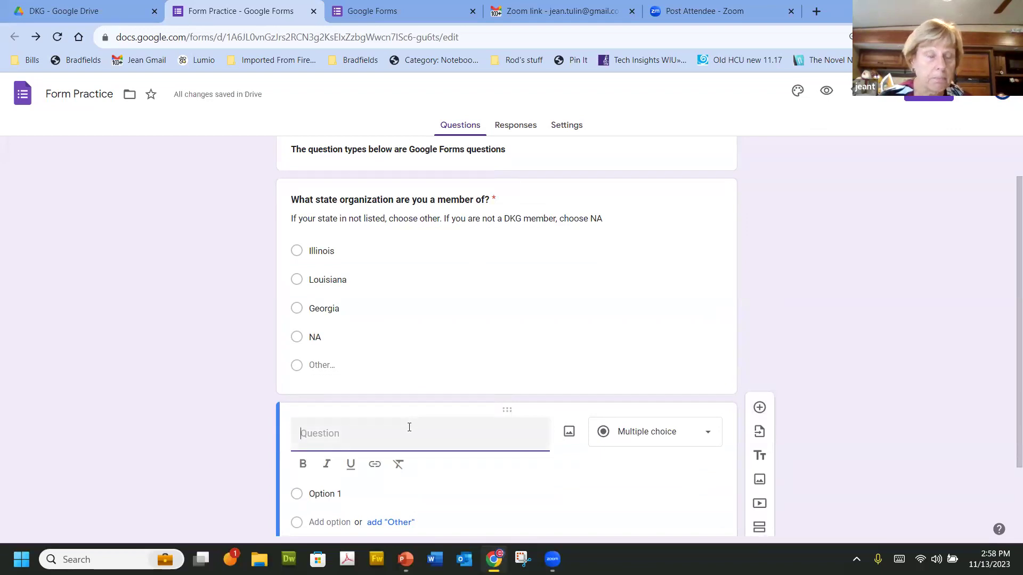
click(711, 435)
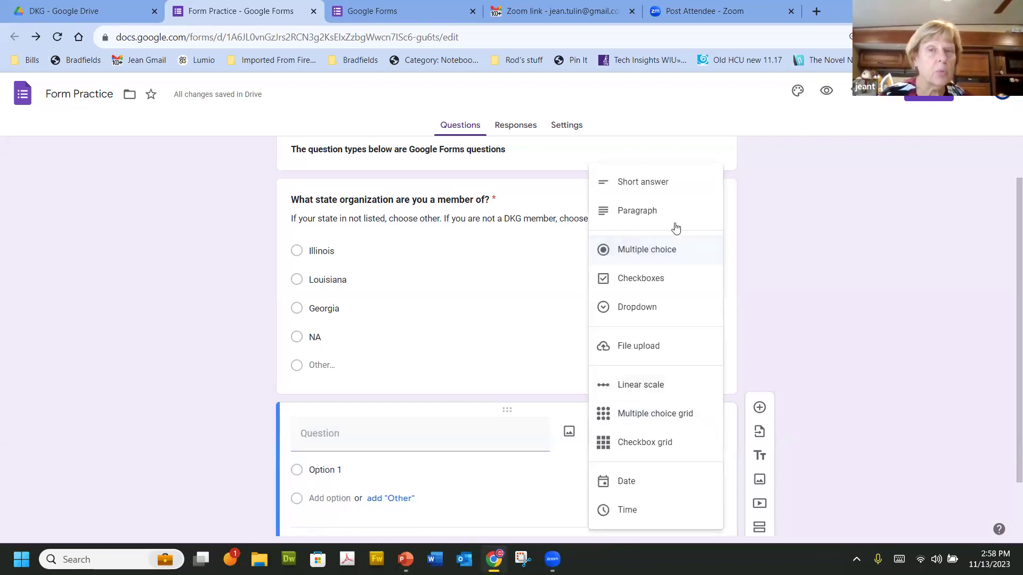
click(659, 184)
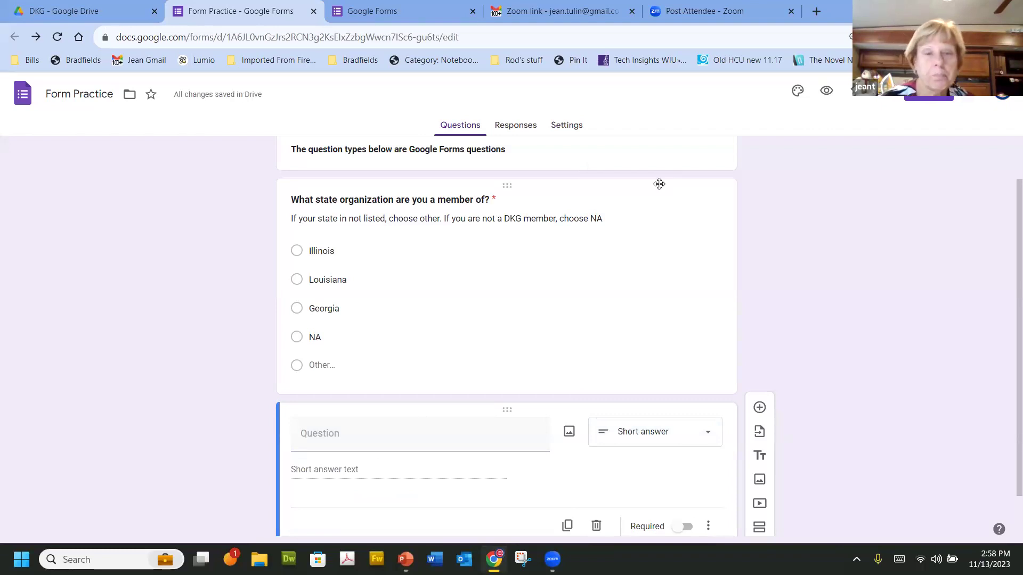
scroll(659, 184, down, 1)
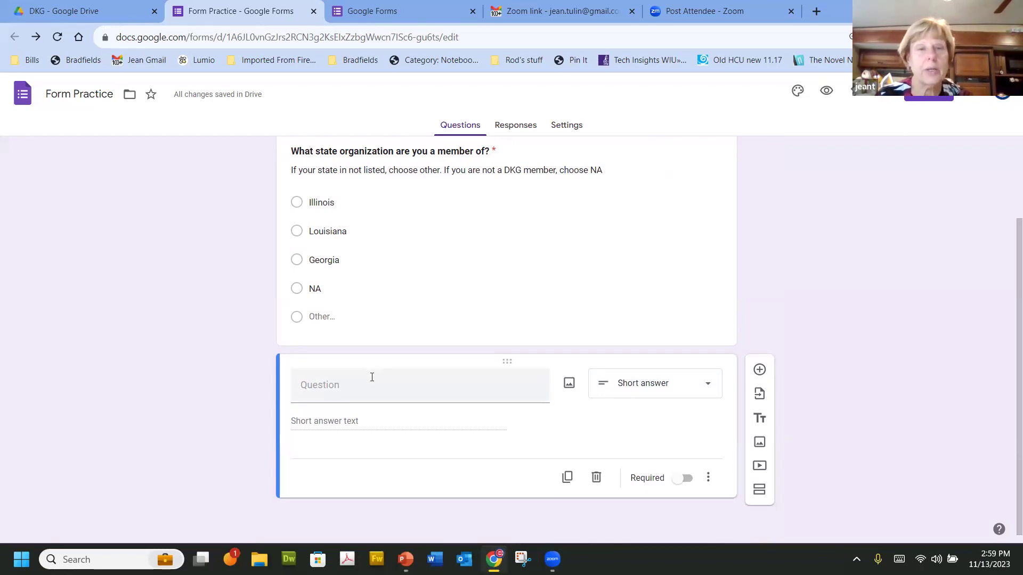
click(357, 386)
Step: Title the question 'Name the DKG International President' and make the title bold
text(N)
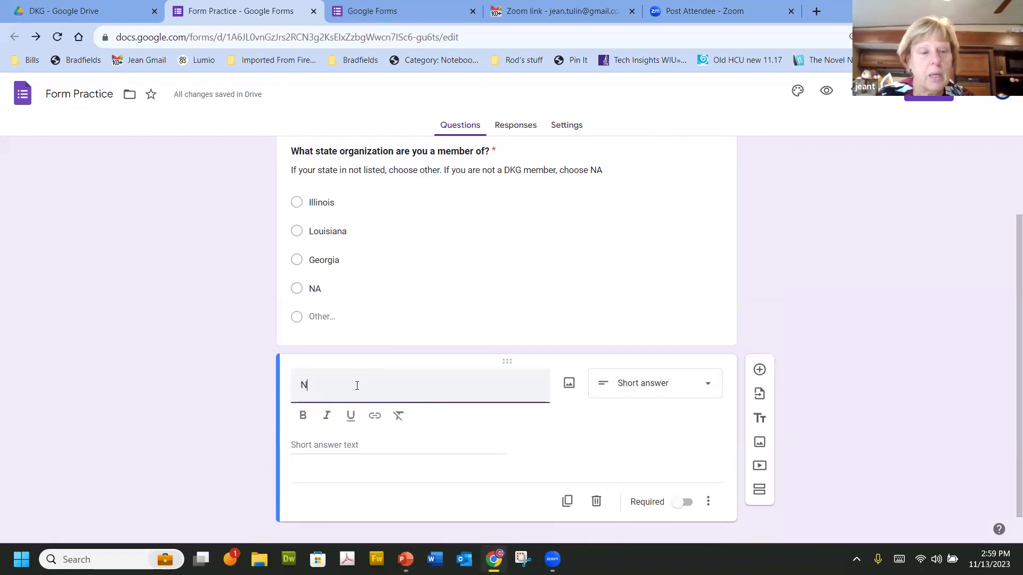
text(ame the )
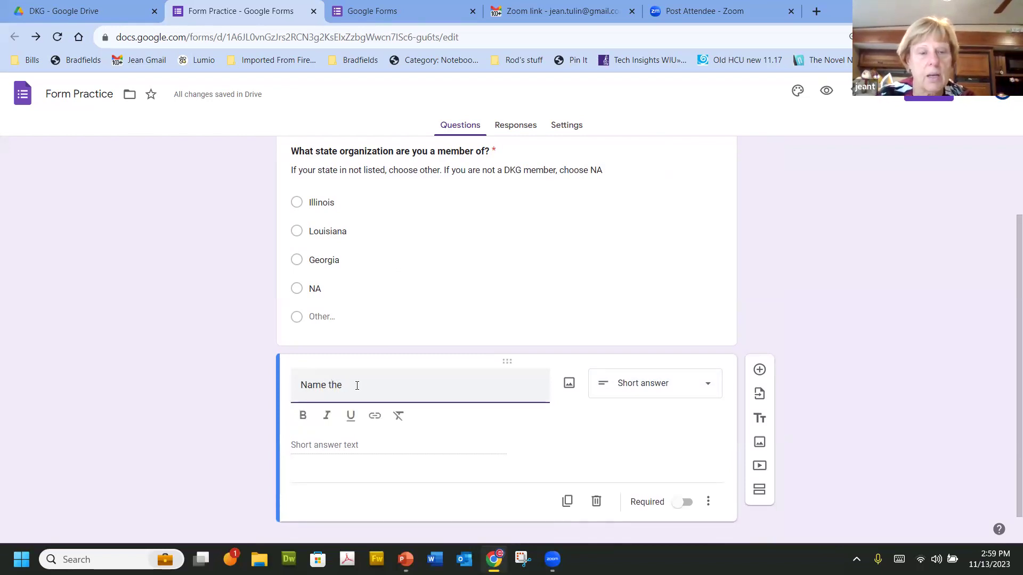
text(DKG)
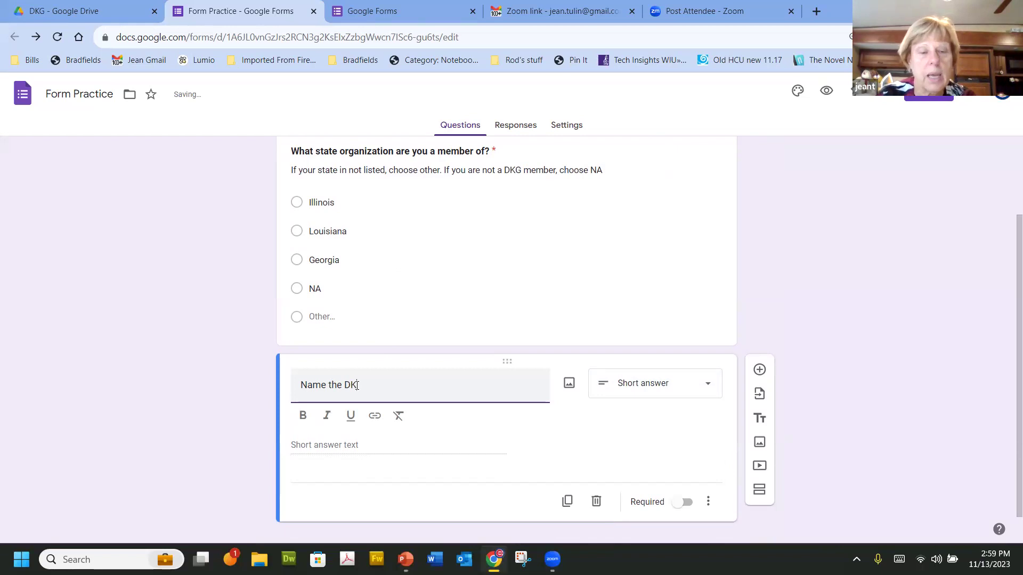
text( International President)
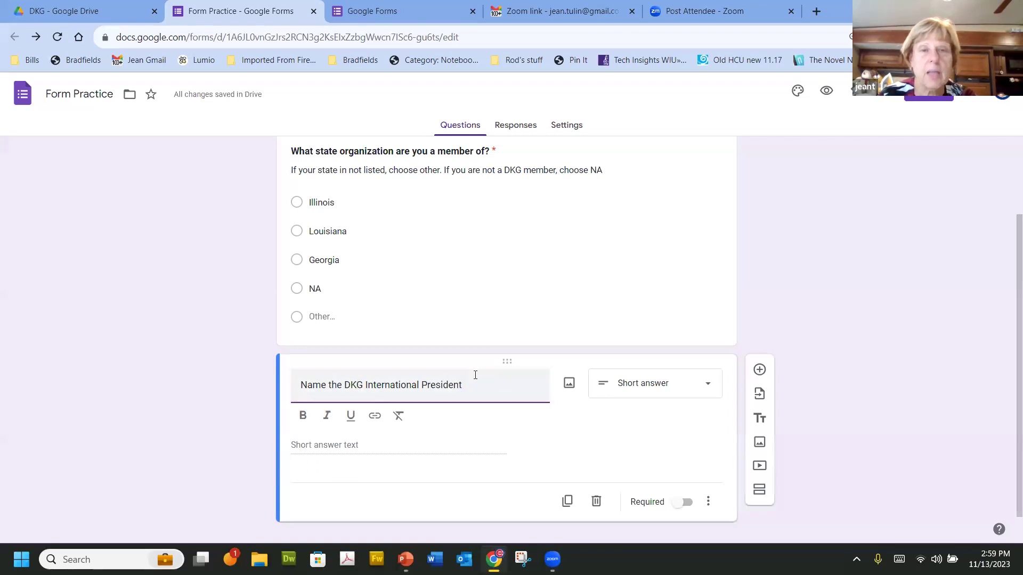
triple_click(398, 382)
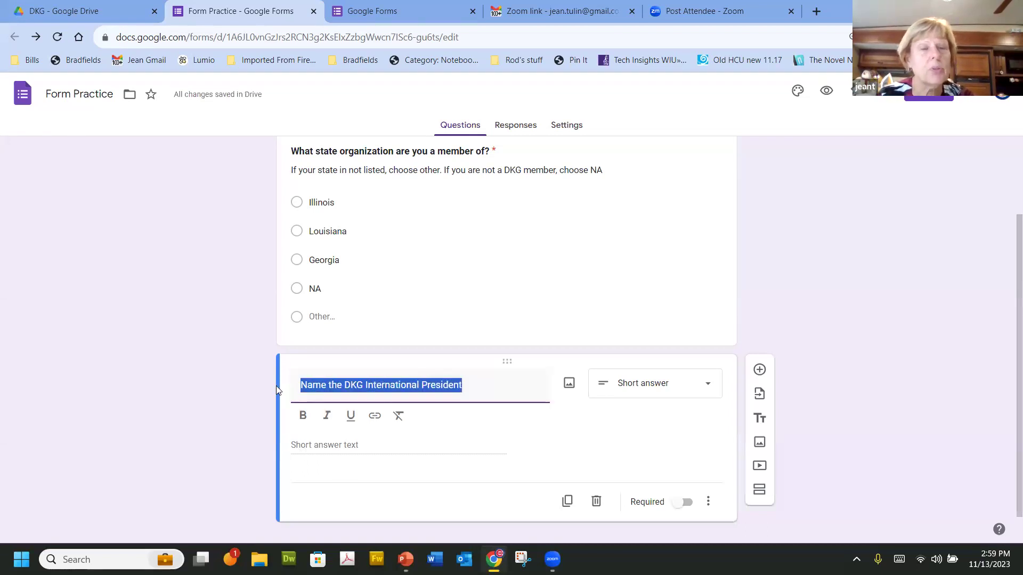
click(306, 421)
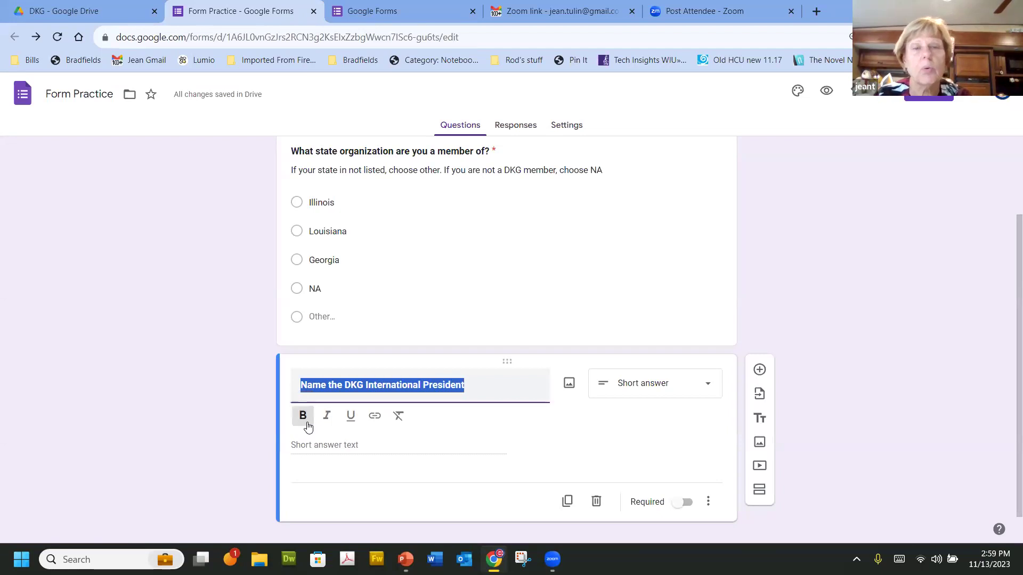
click(565, 454)
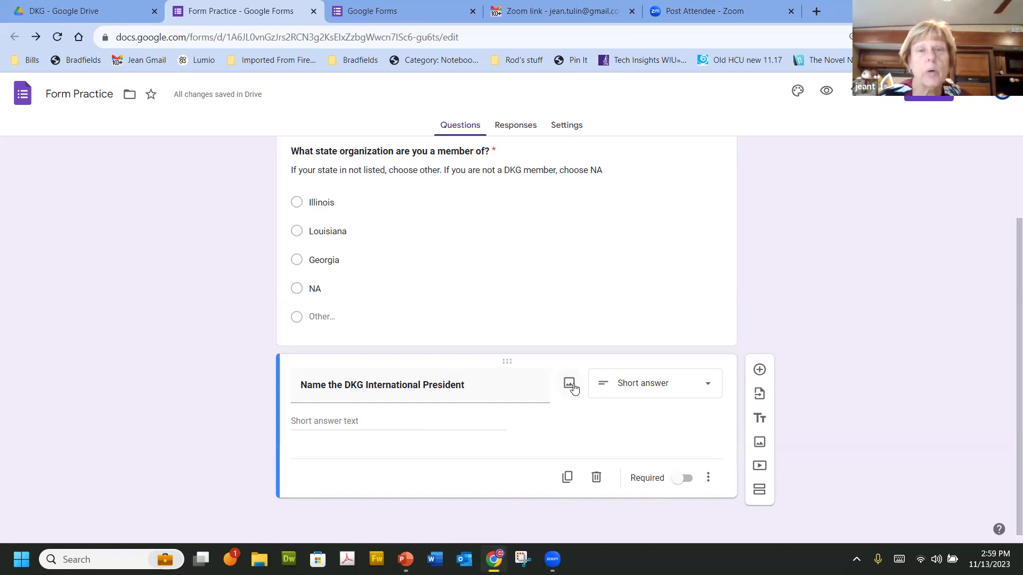
click(569, 385)
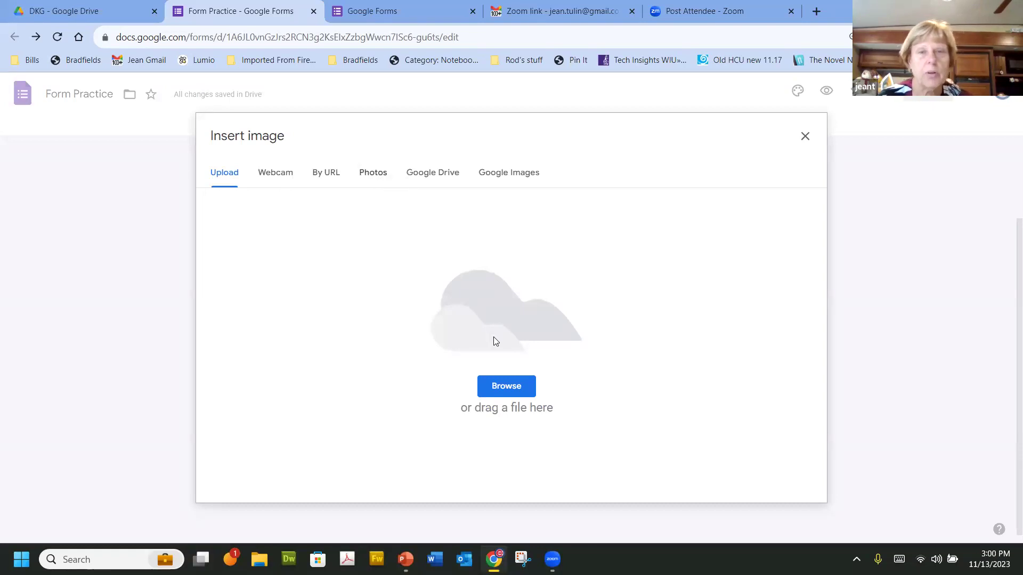
Step: Upload a portrait PNG photo from the computer into the President question
click(507, 388)
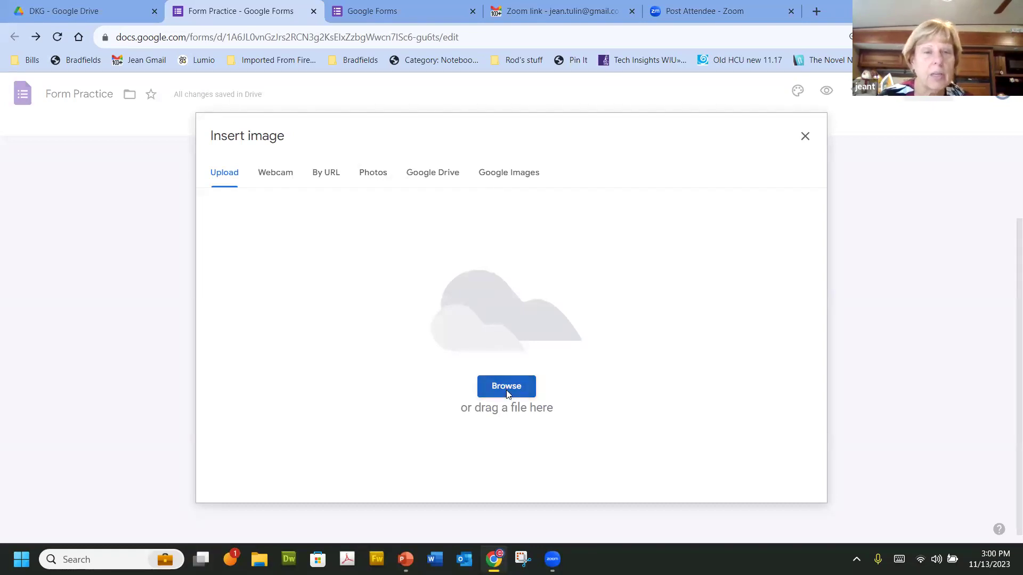
click(159, 156)
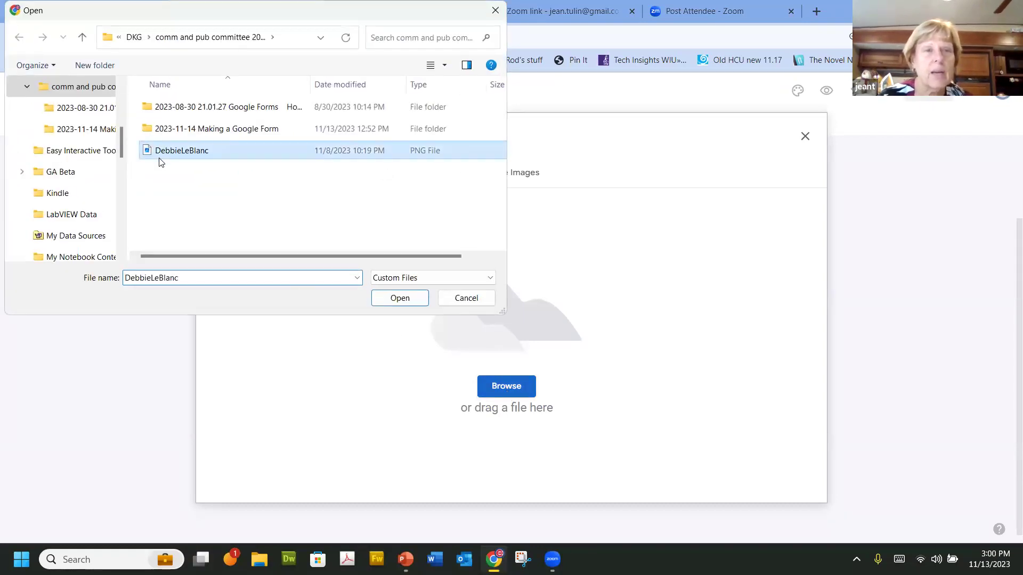
click(399, 299)
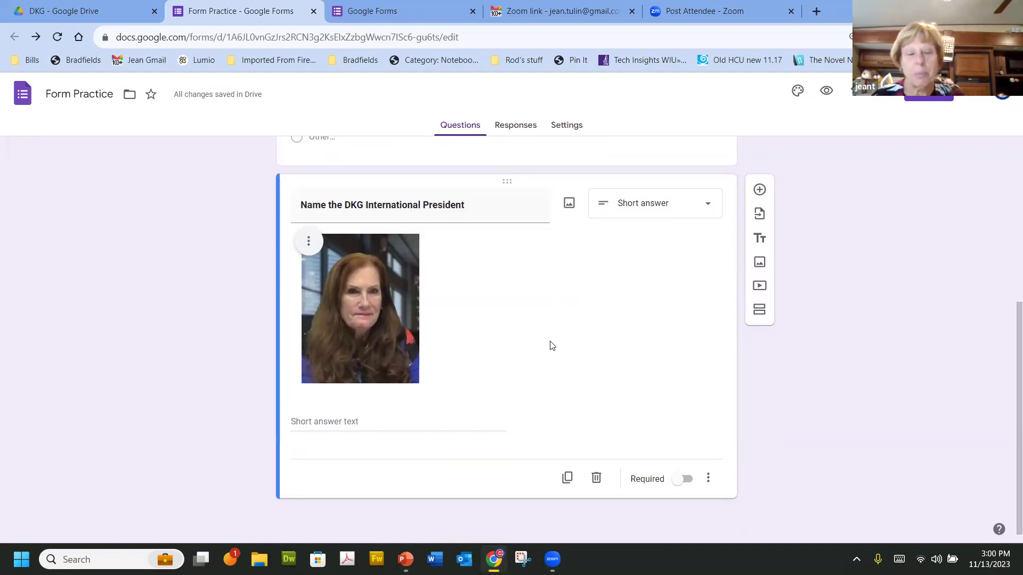
click(308, 249)
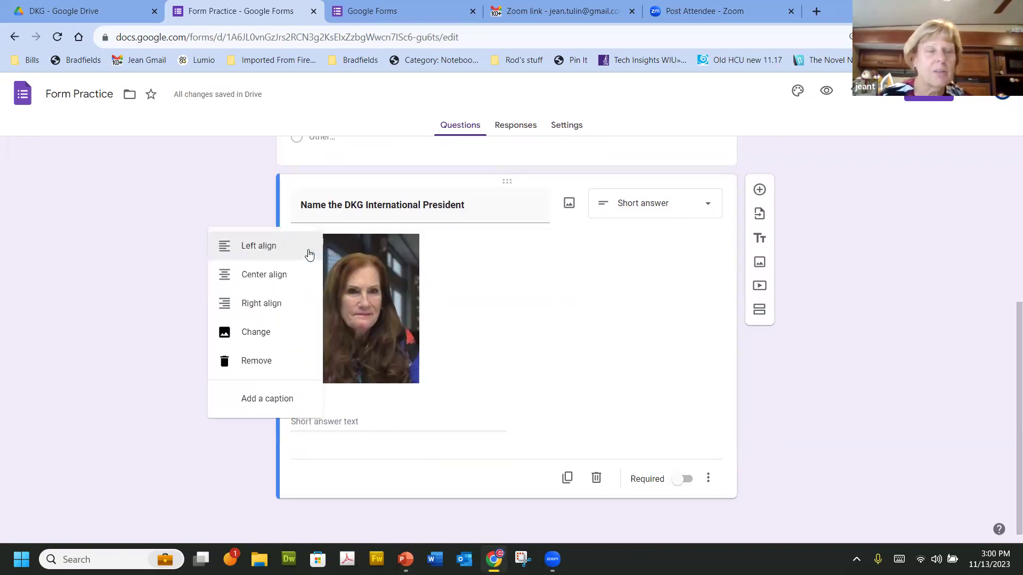
click(275, 288)
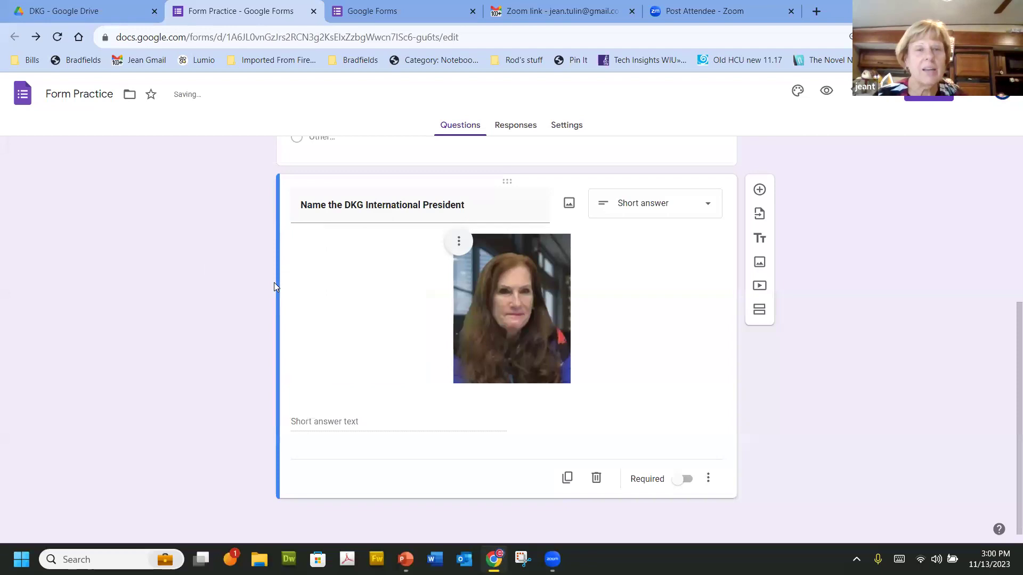
right_click(466, 250)
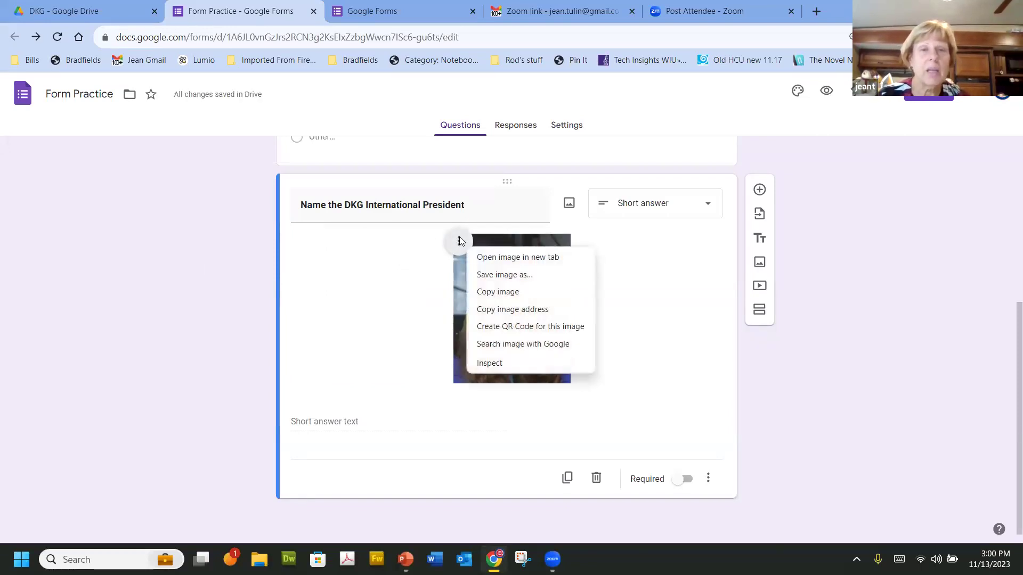
click(462, 244)
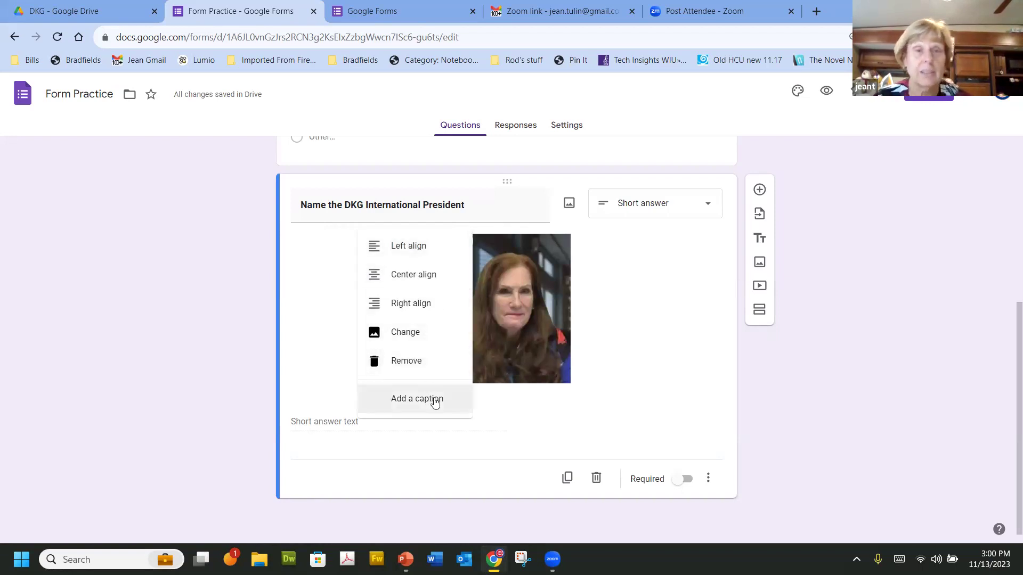
click(402, 247)
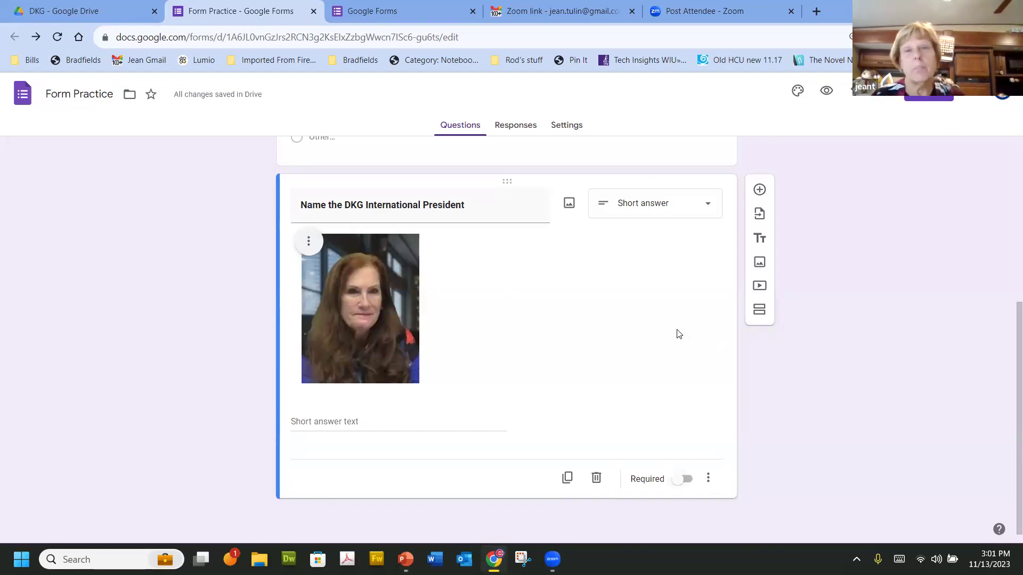
scroll(680, 334, up, 1)
scroll(679, 334, down, 1)
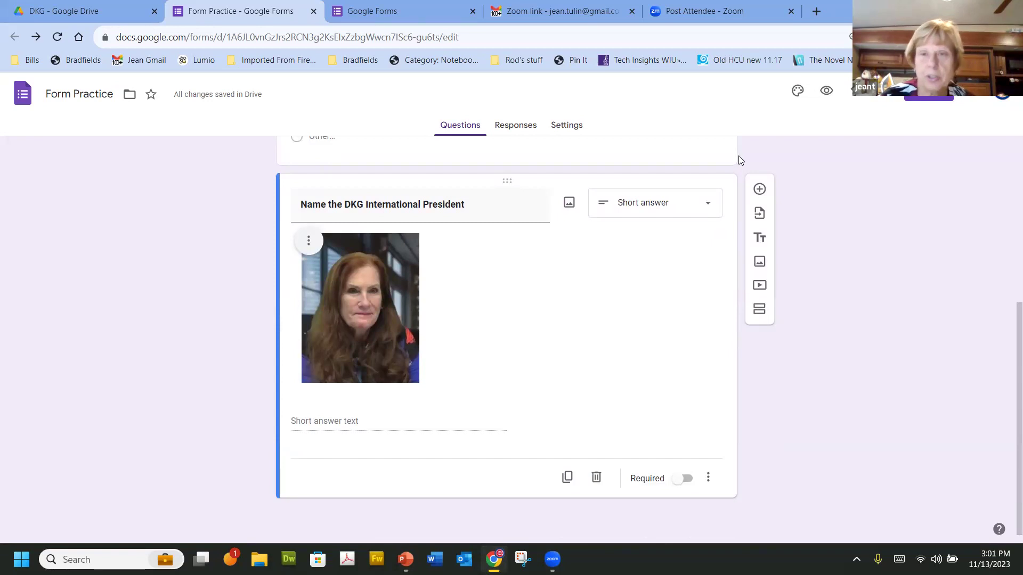
Step: Insert a Checkboxes question with a blank Option 1 below the President photo question
click(761, 188)
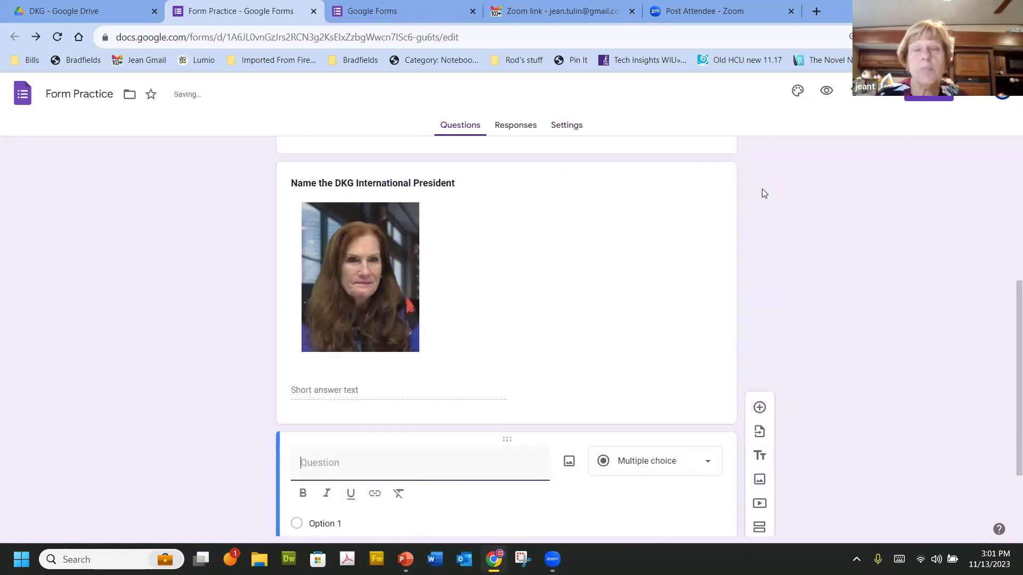
scroll(669, 323, down, 2)
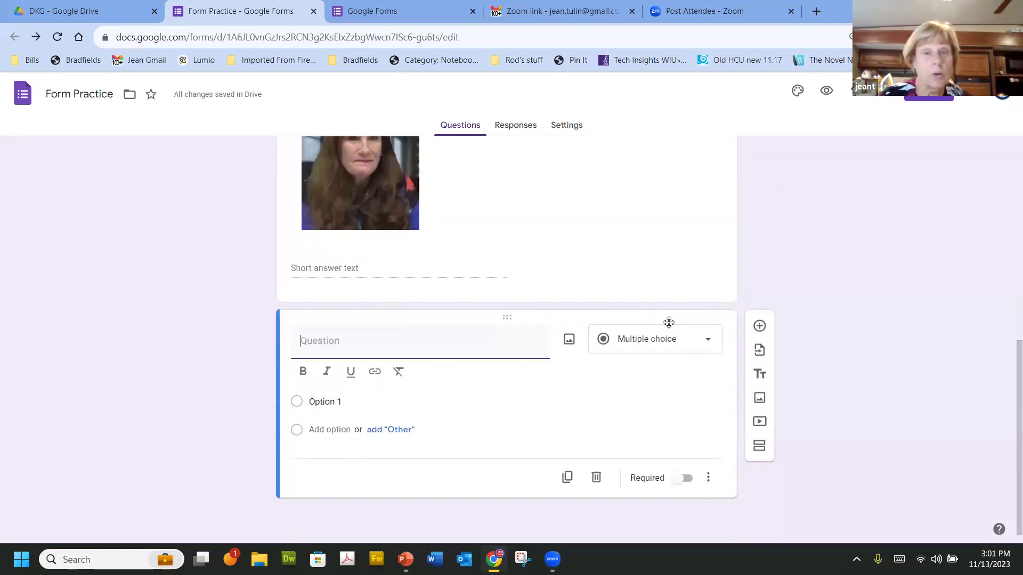
click(706, 347)
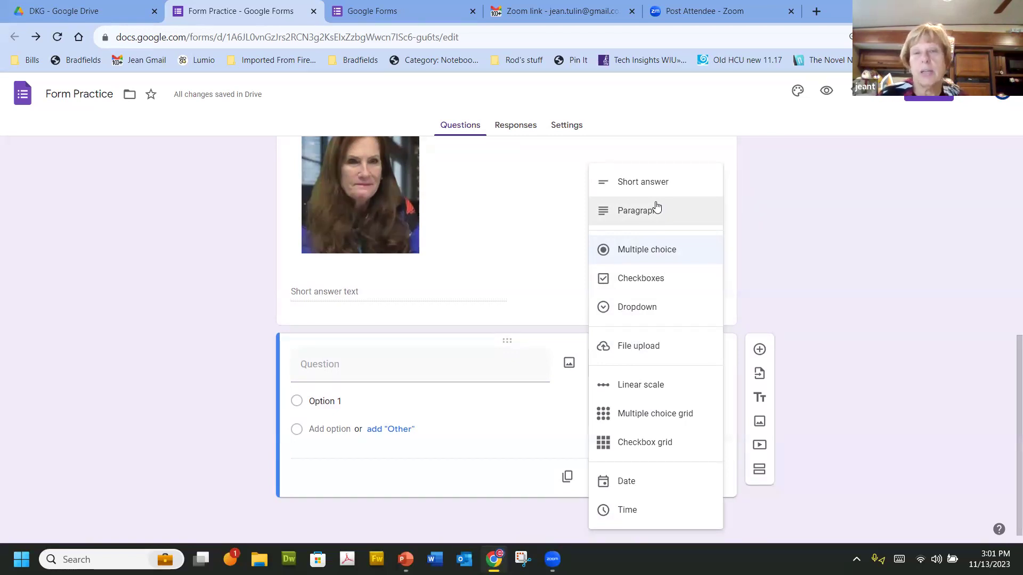
click(636, 285)
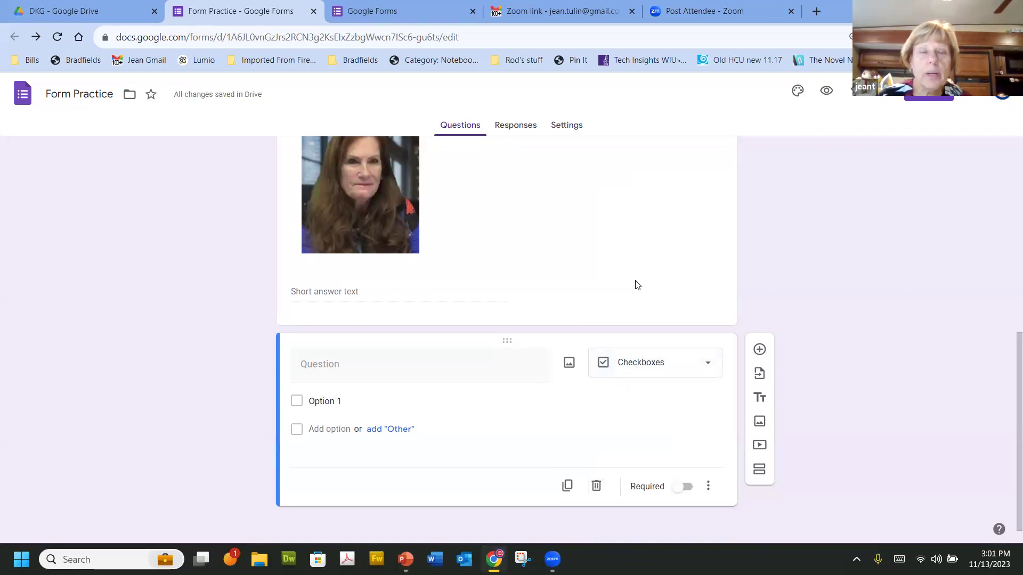
scroll(636, 285, up, 5)
scroll(637, 285, up, 1)
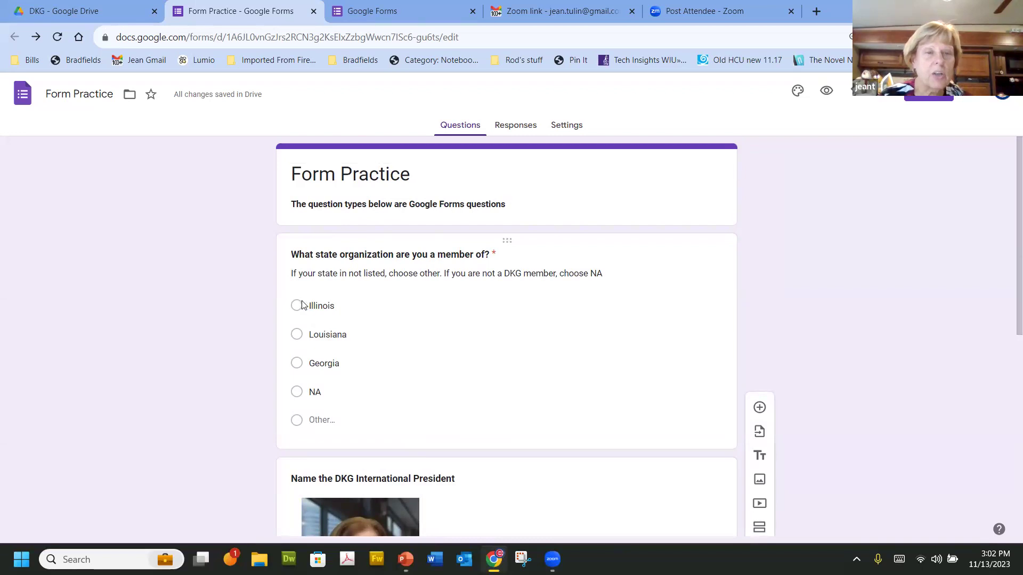
scroll(380, 329, down, 5)
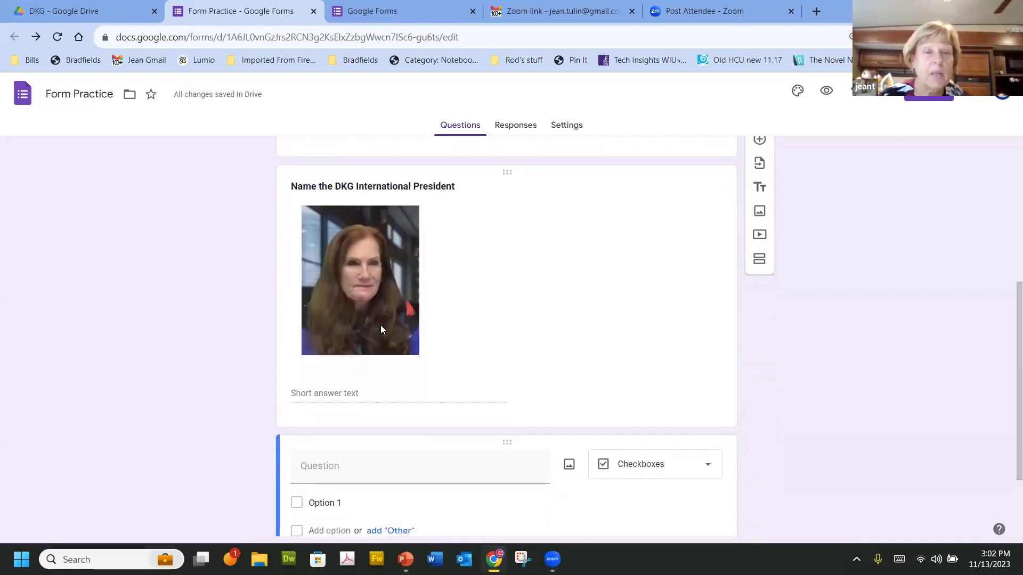
scroll(380, 329, down, 2)
scroll(380, 329, down, 1)
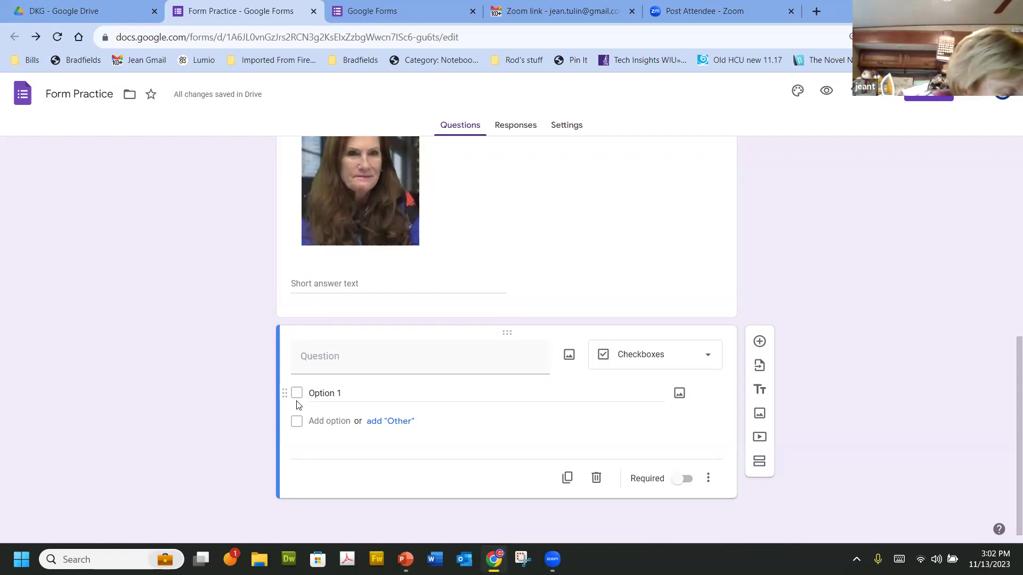
Step: Title the checkbox question 'Choose the states that border Illinois'
click(317, 348)
text(Choose th)
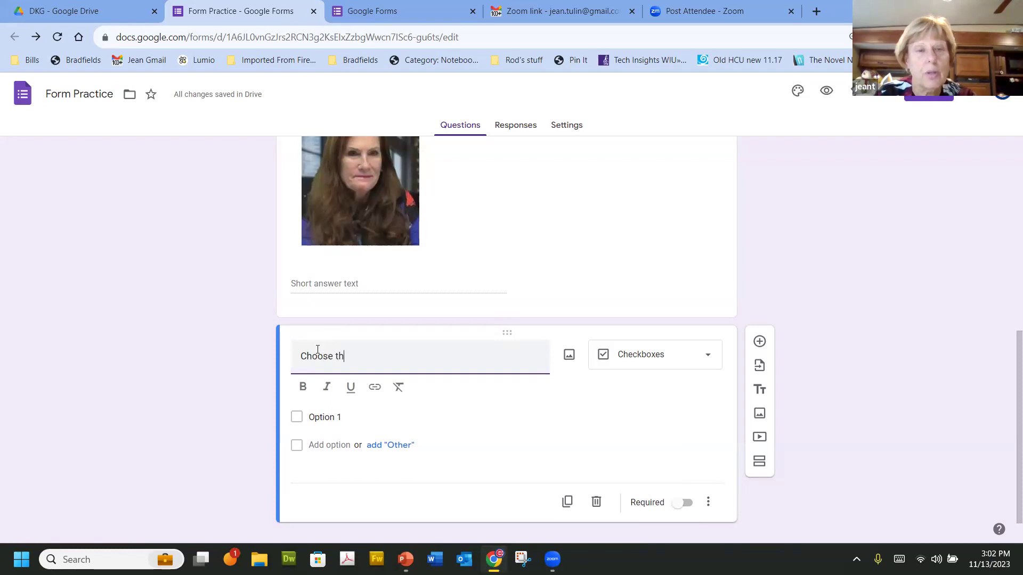
text(e states that border Illinois)
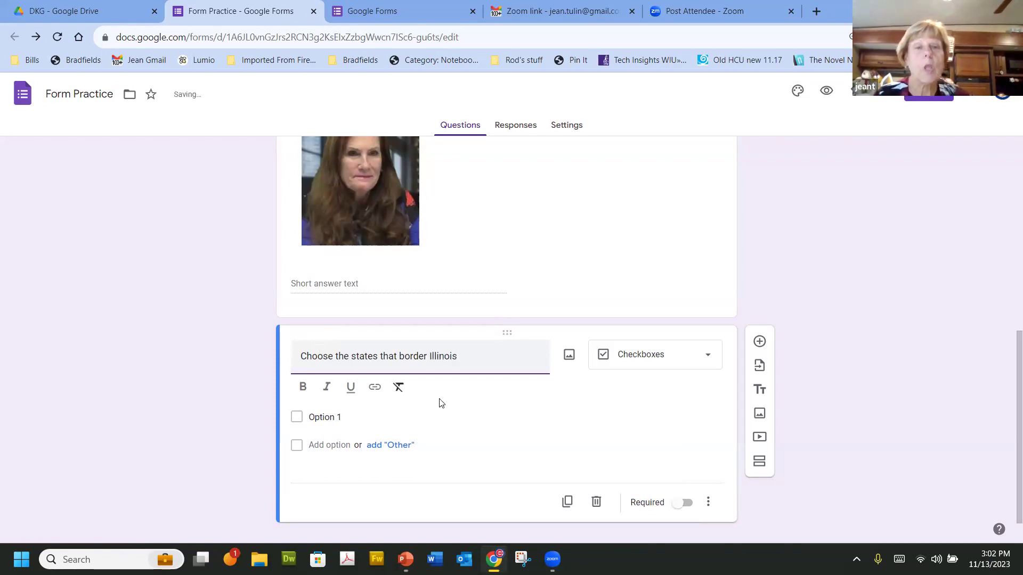
click(710, 509)
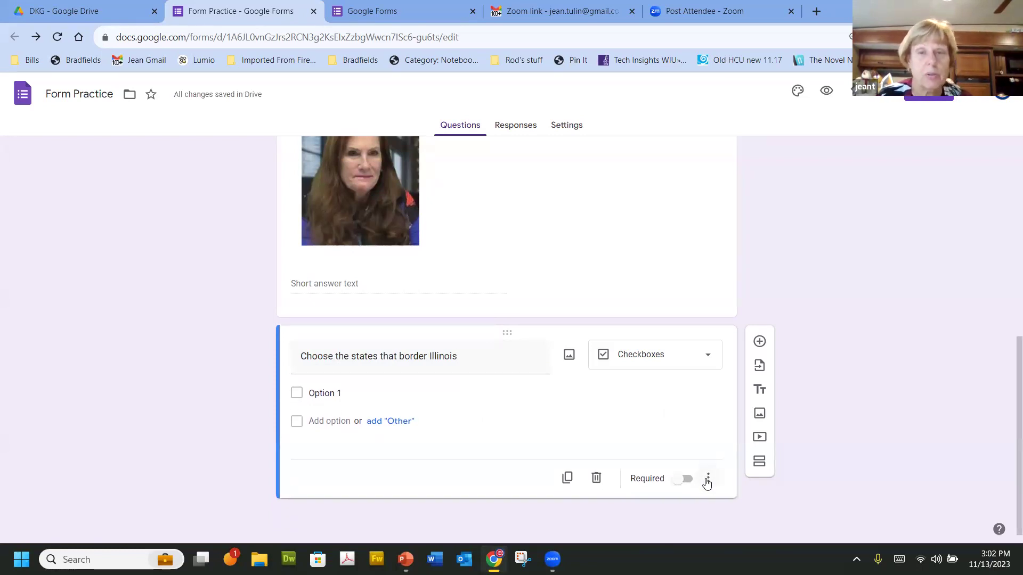
Step: Add the description 'Choose as;; correct options in the list' to the question
click(708, 481)
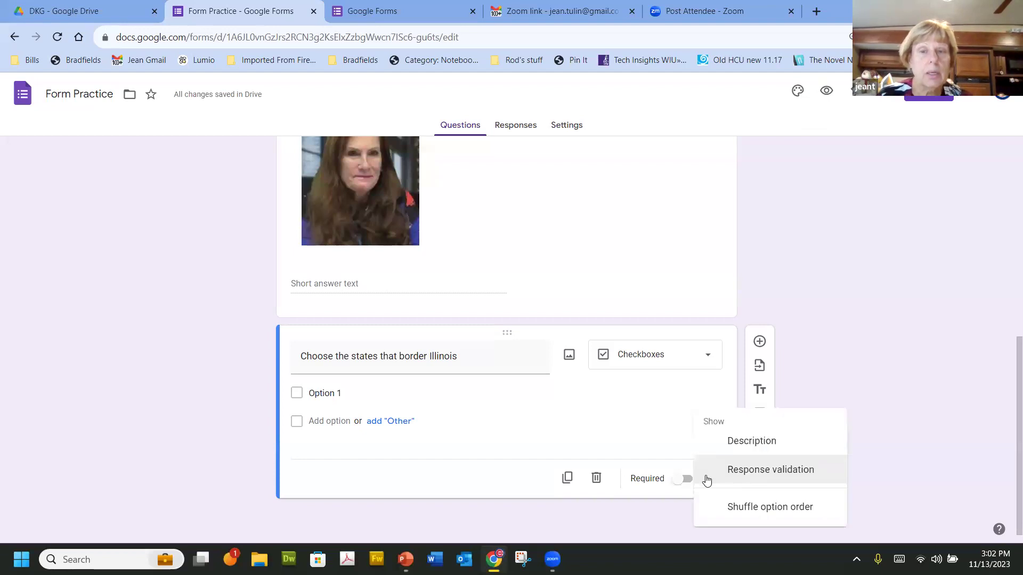
click(745, 448)
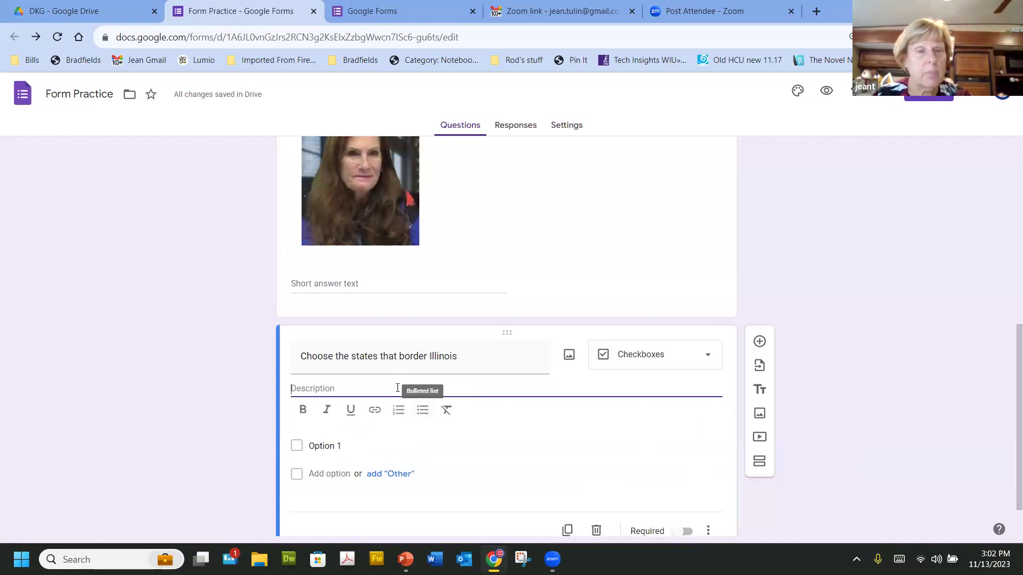
text(Choose as)
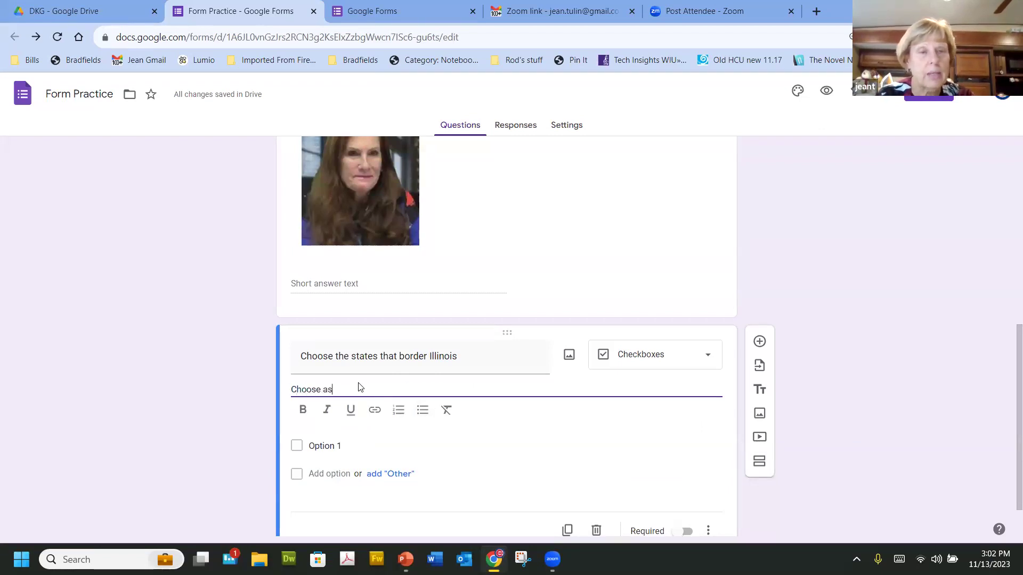
key(BackSpace)
text(;; correct op)
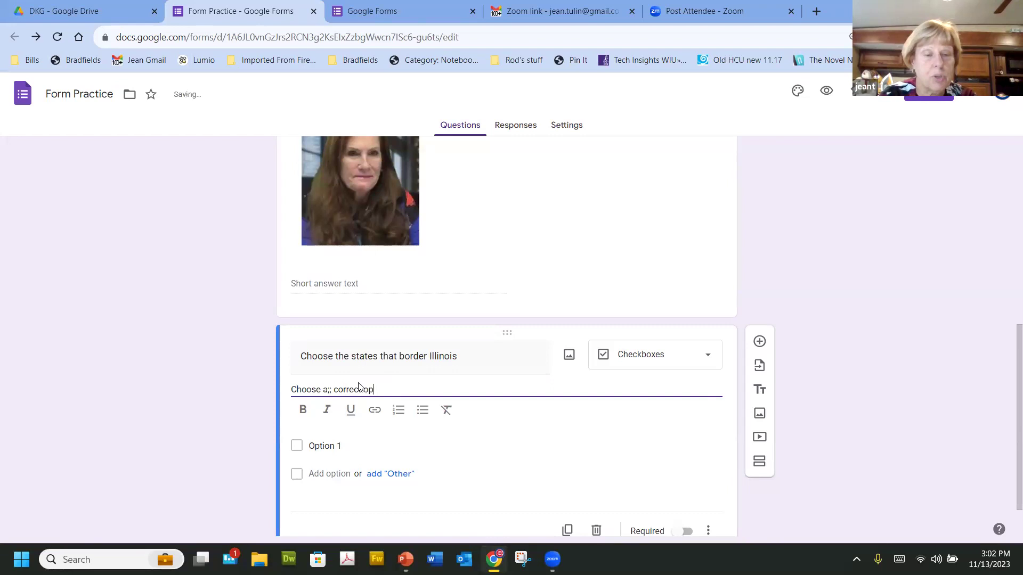
text(tions in the list.)
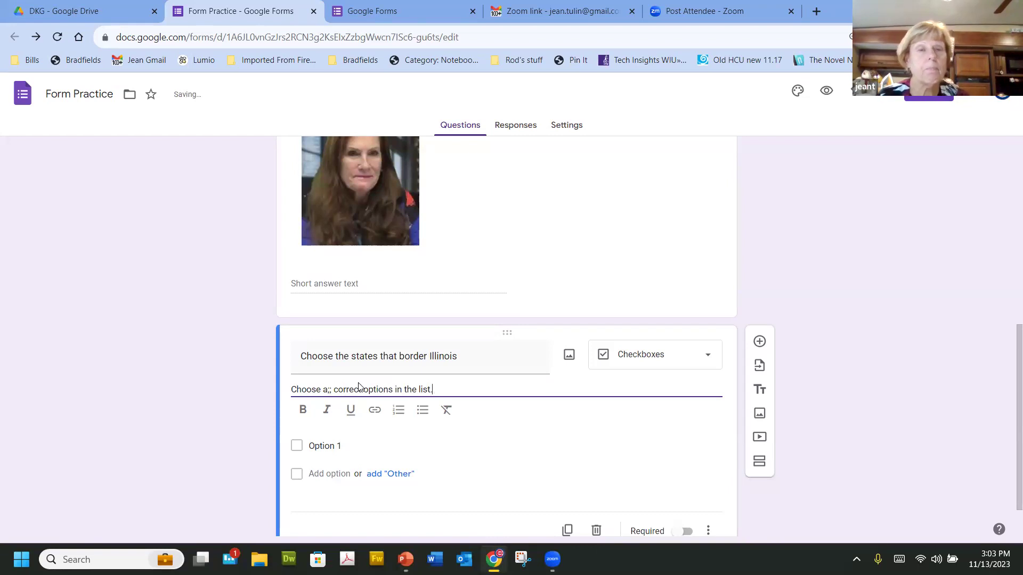
click(314, 446)
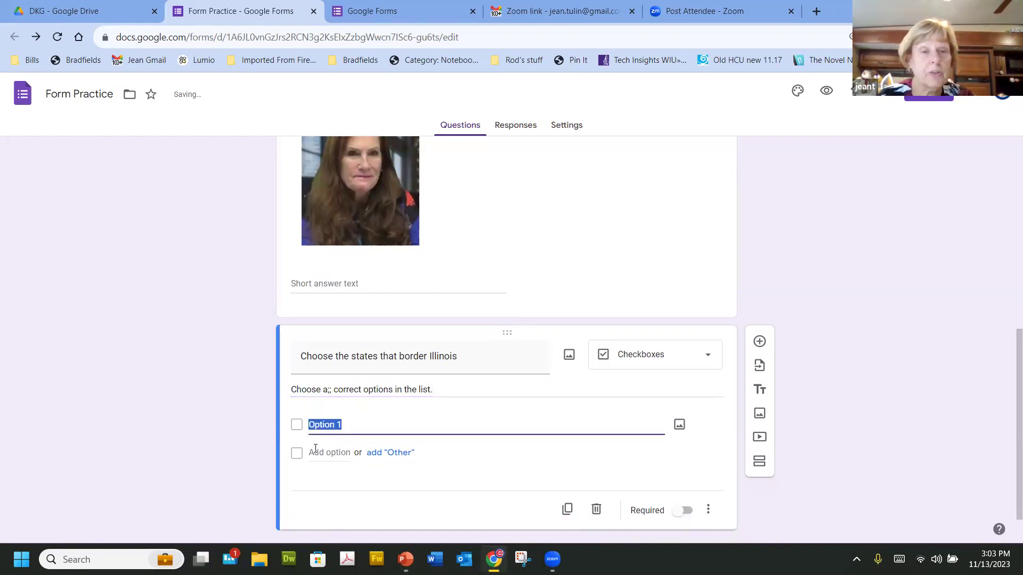
Step: Enter the answer choices Iowa, Georgia, Kentucky, Indiana and Wisconsin
text(Iowa)
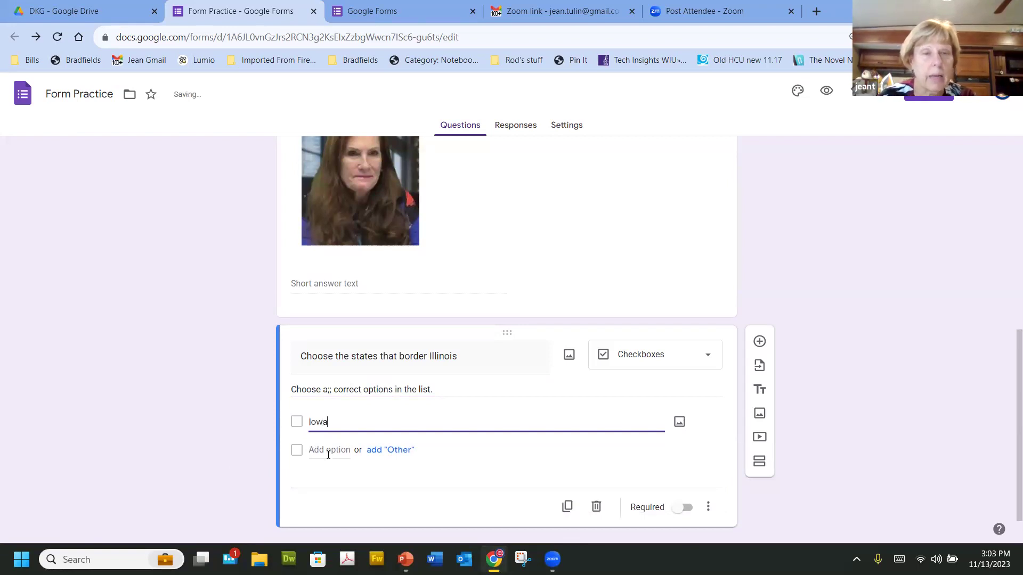
click(328, 454)
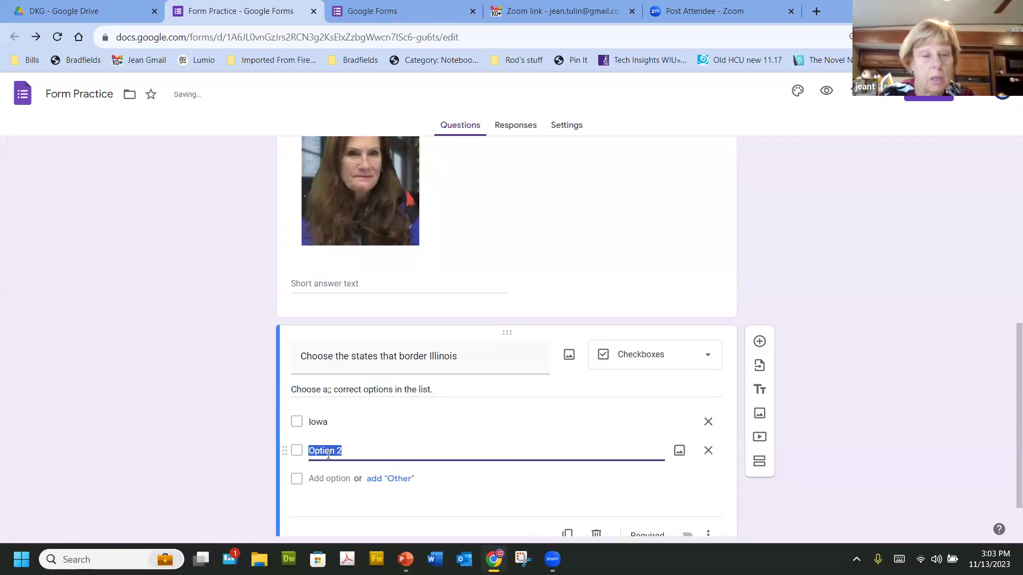
text(Georgia)
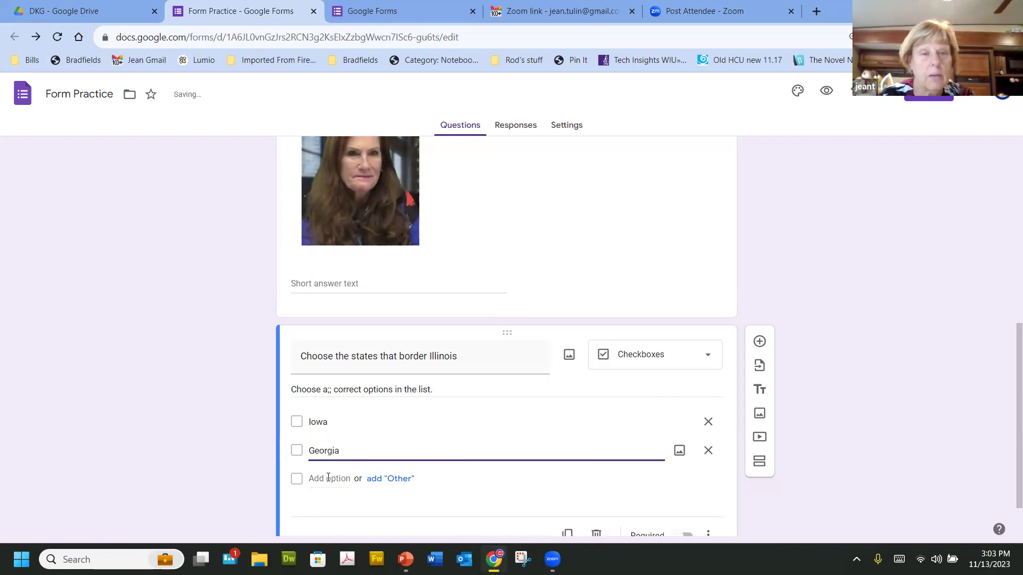
click(330, 479)
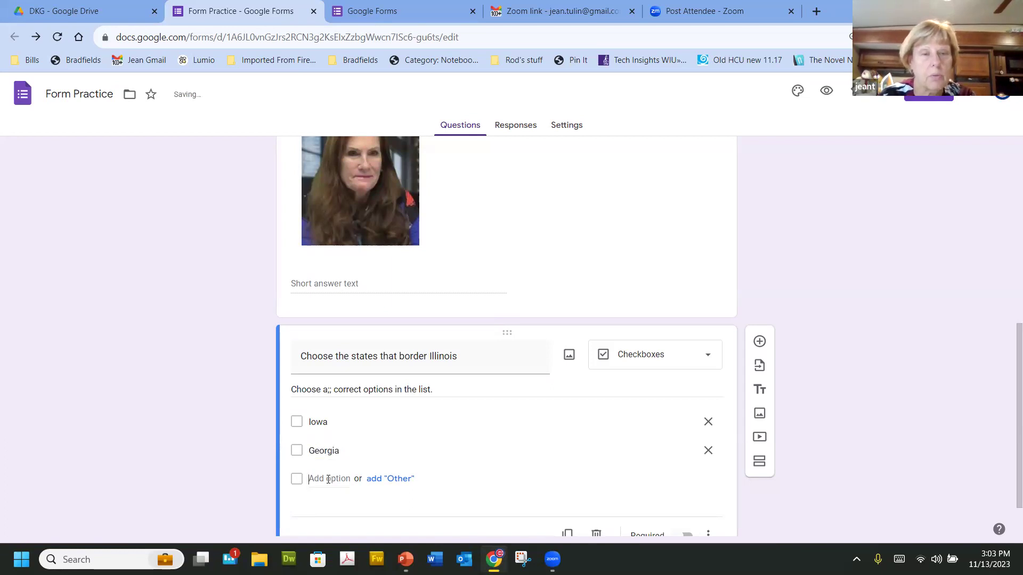
text(Kentucky)
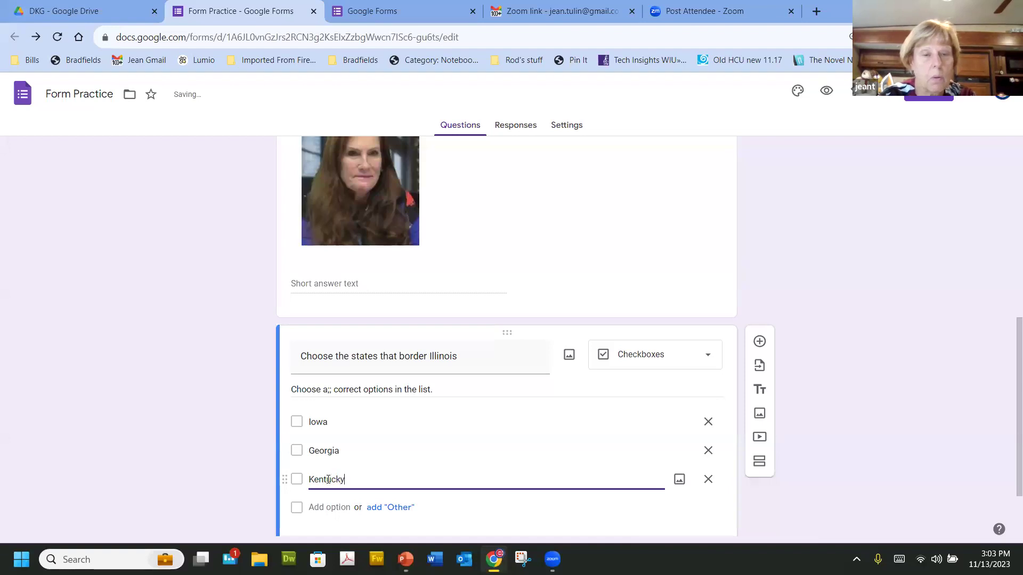
click(333, 513)
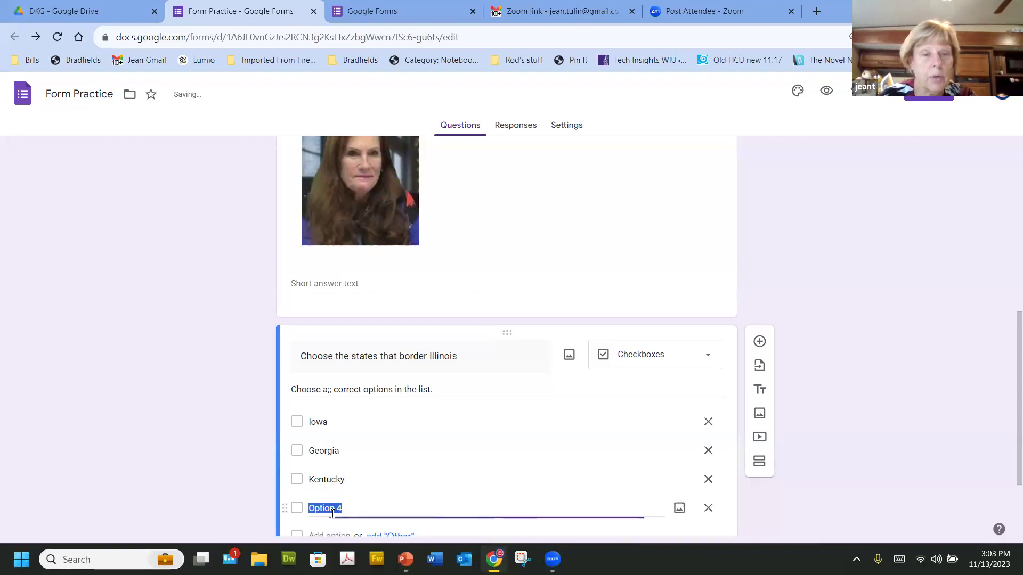
text(Indiana)
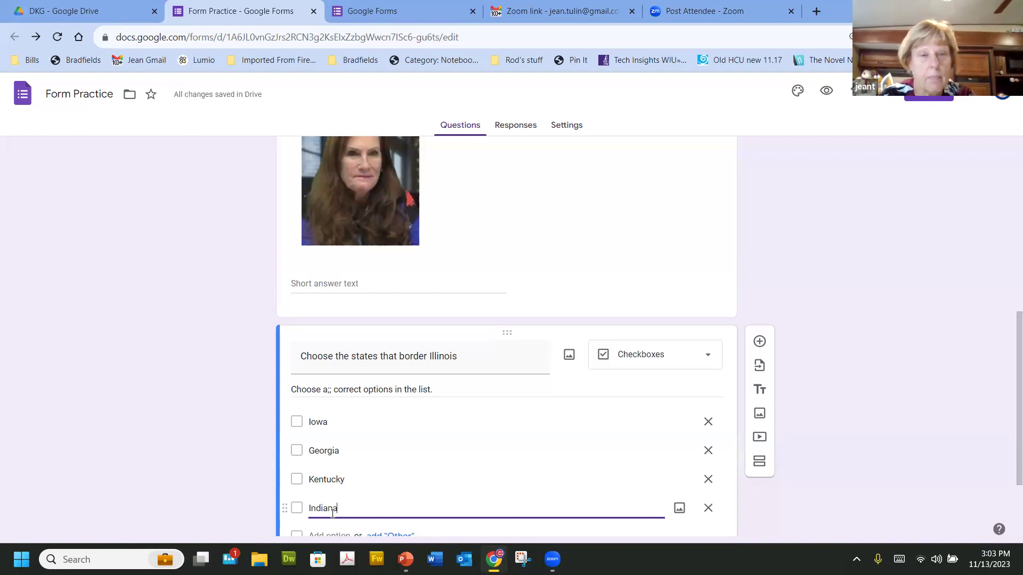
scroll(388, 450, down, 1)
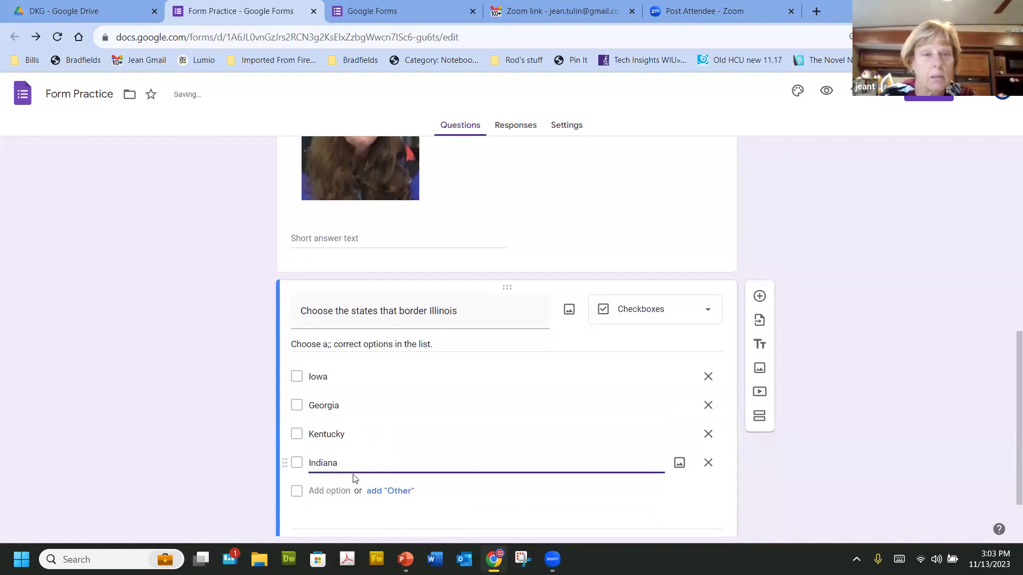
click(339, 489)
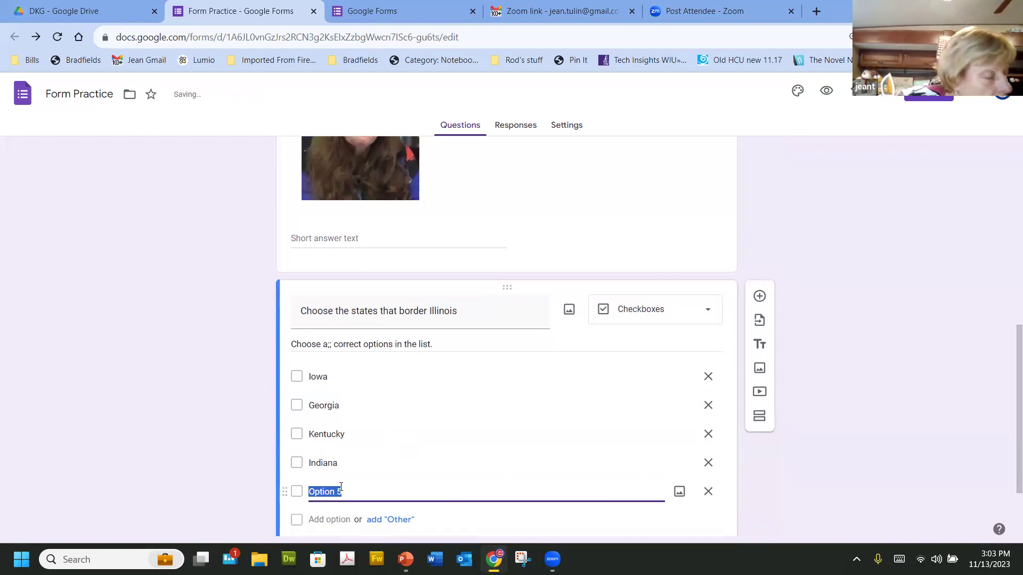
text(Wisconsin)
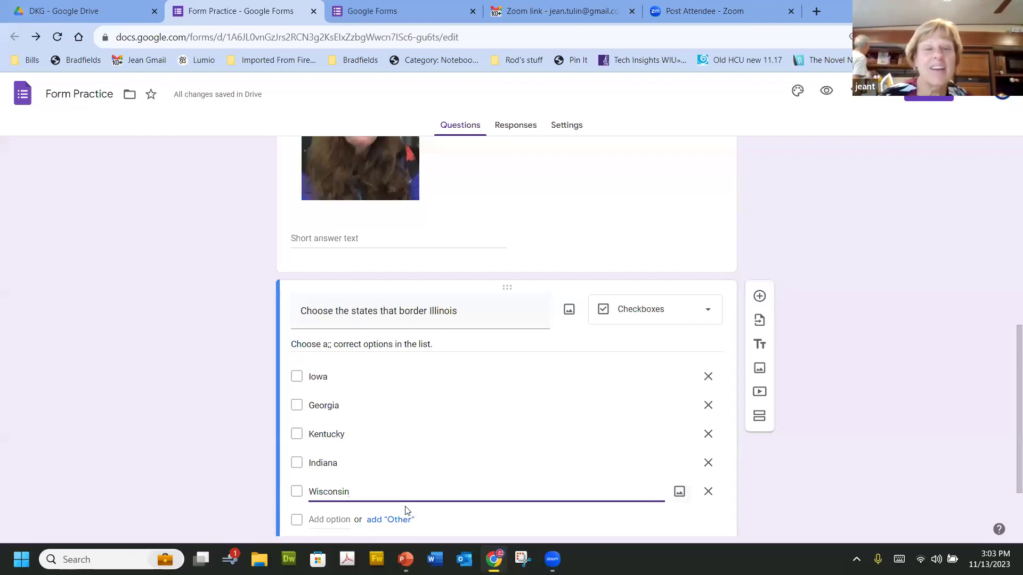
scroll(398, 528, down, 1)
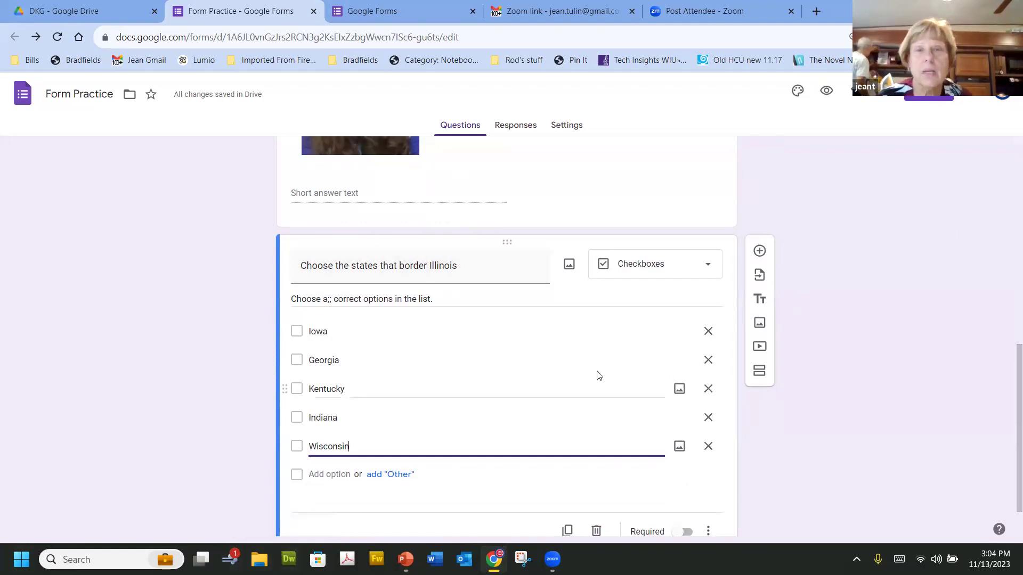
scroll(665, 410, up, 2)
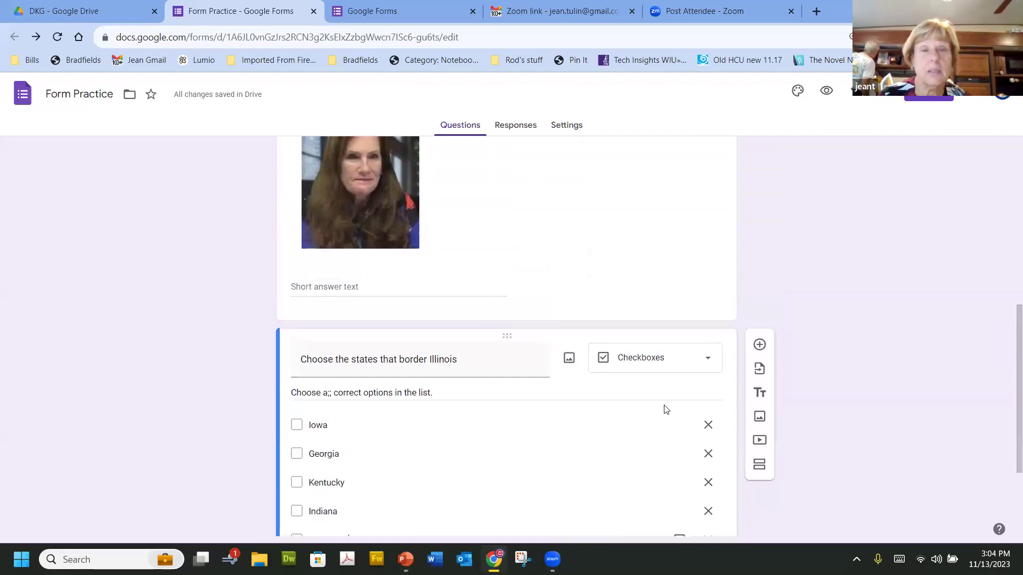
scroll(665, 413, up, 2)
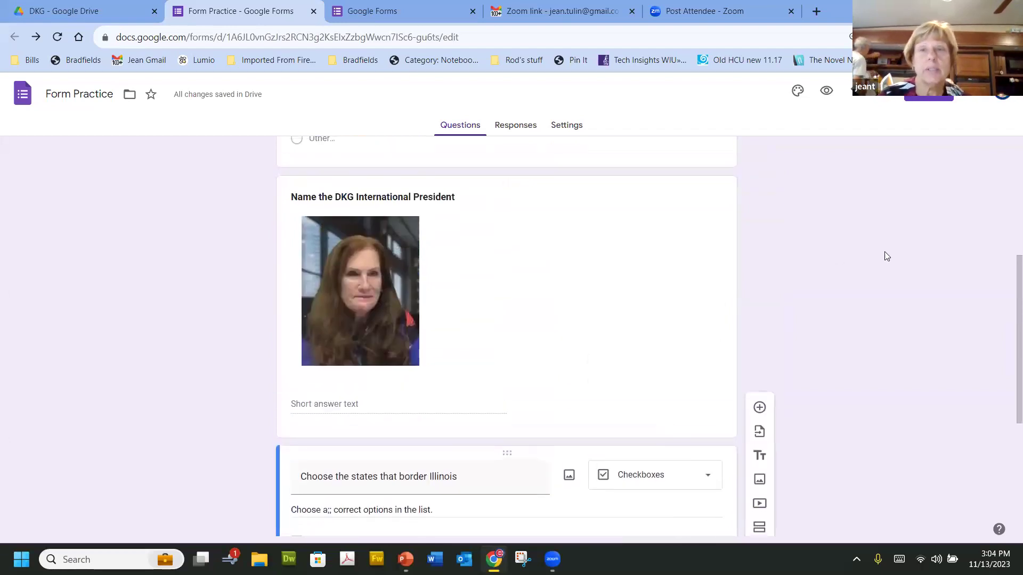
Step: Open the Form Practice respondent preview and scroll to the questions
click(826, 92)
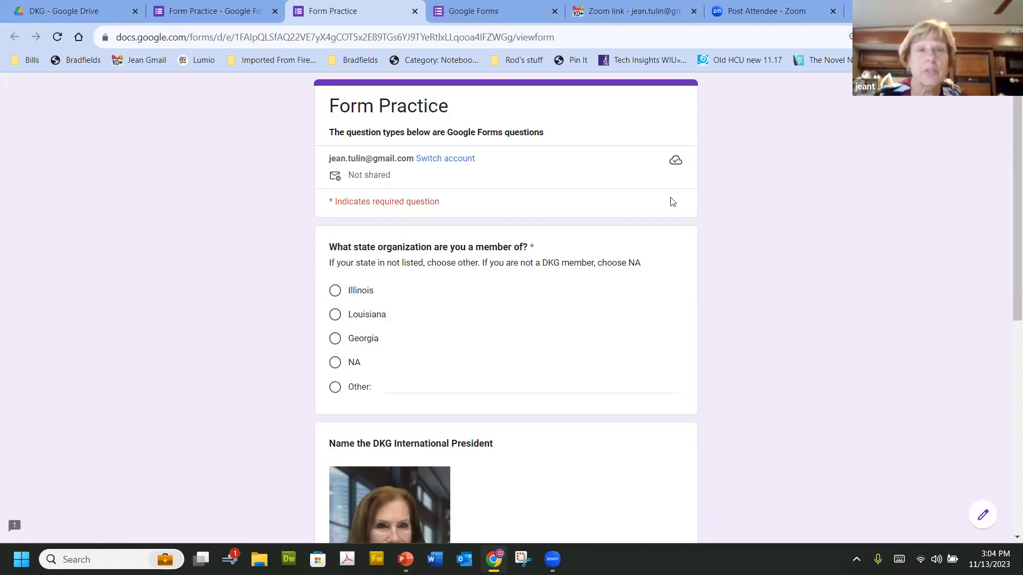
scroll(672, 202, down, 1)
scroll(672, 201, up, 1)
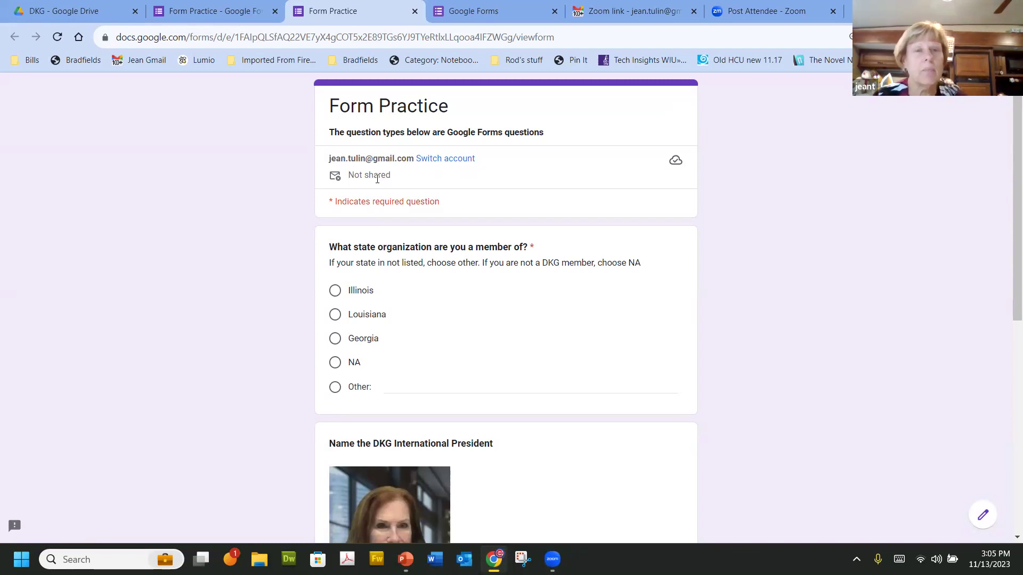
scroll(378, 180, down, 2)
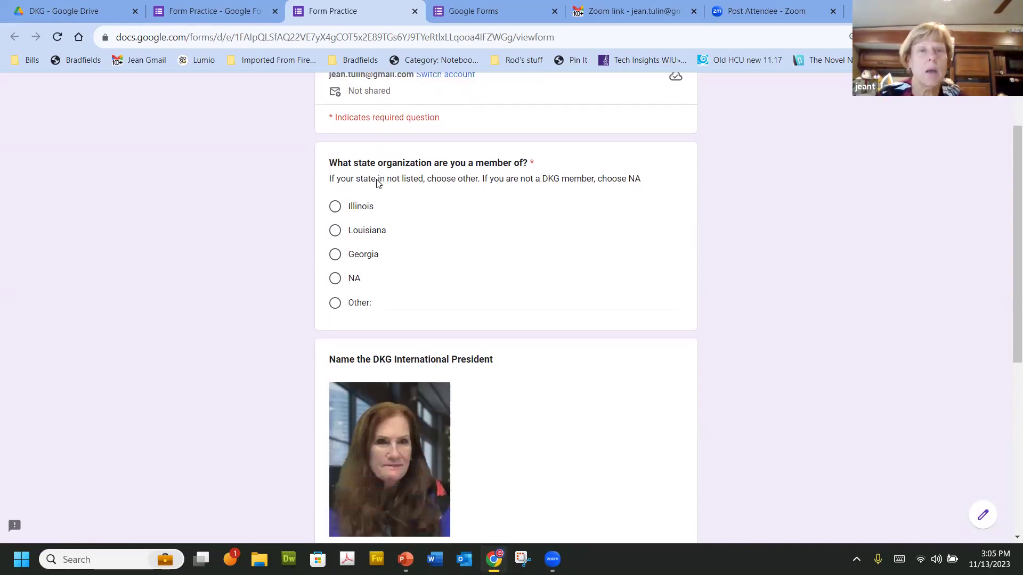
scroll(377, 183, down, 1)
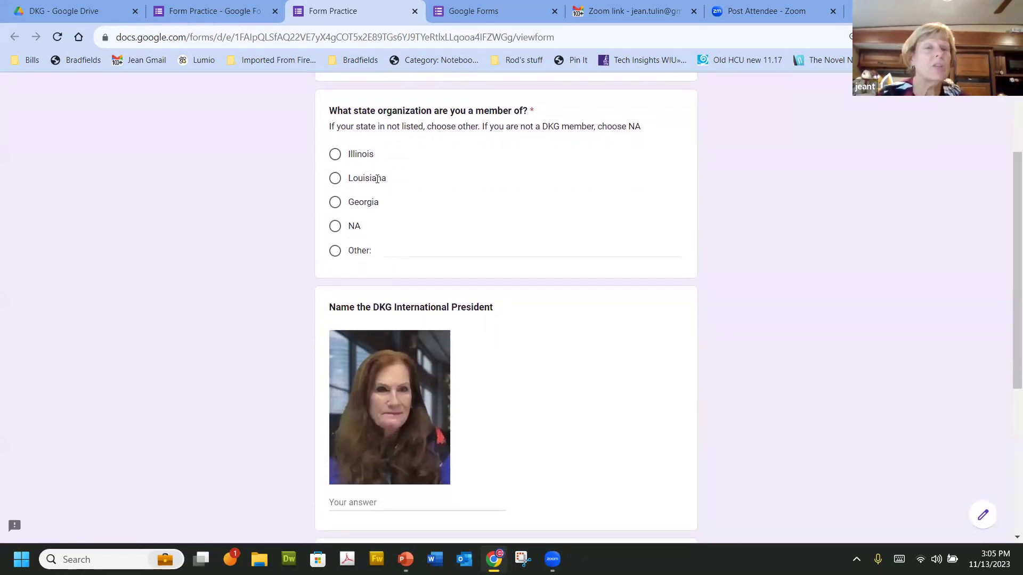
Step: Try the Illinois, Georgia, NA and Other answers on the state organization question
click(337, 158)
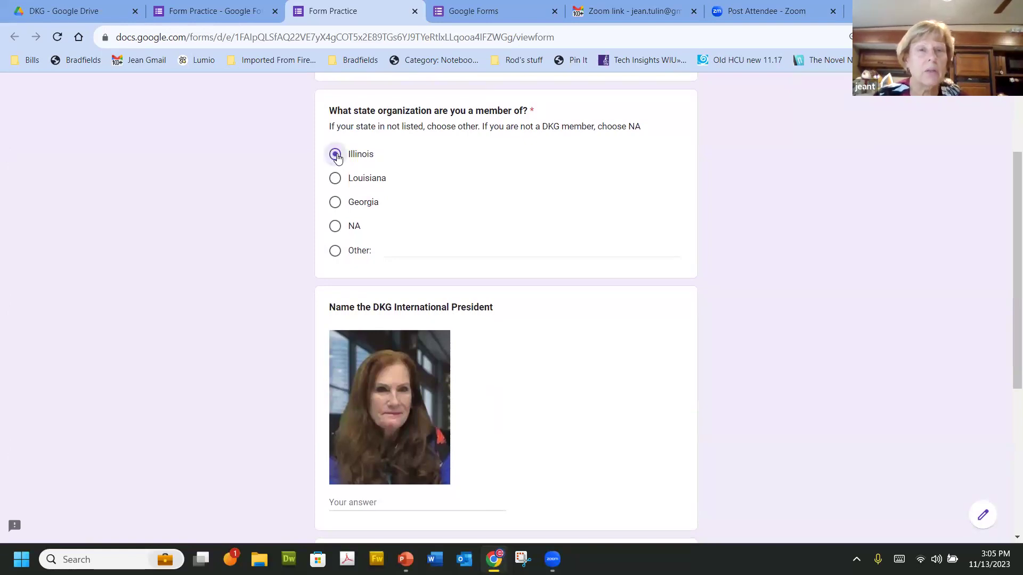
click(335, 205)
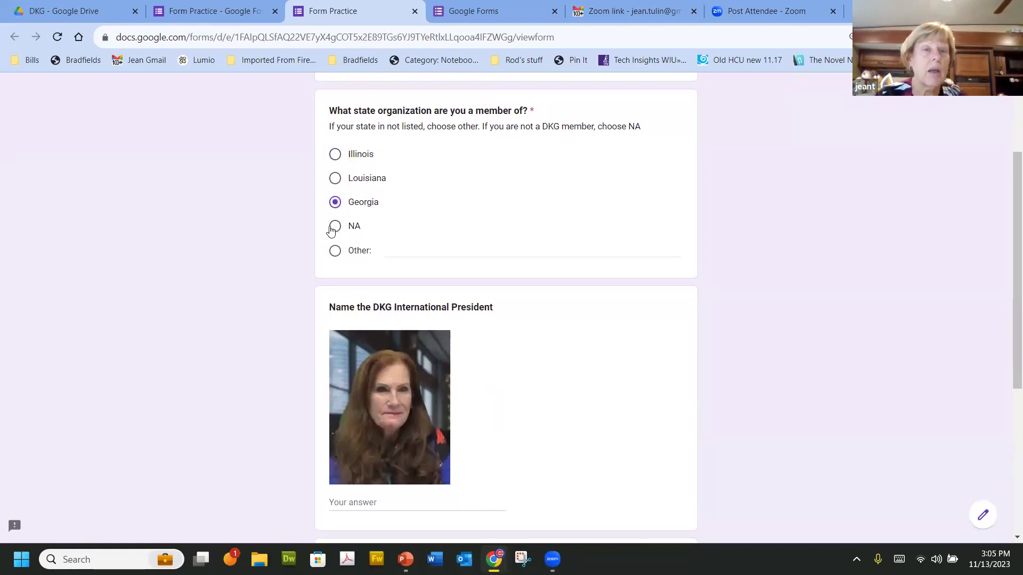
click(331, 231)
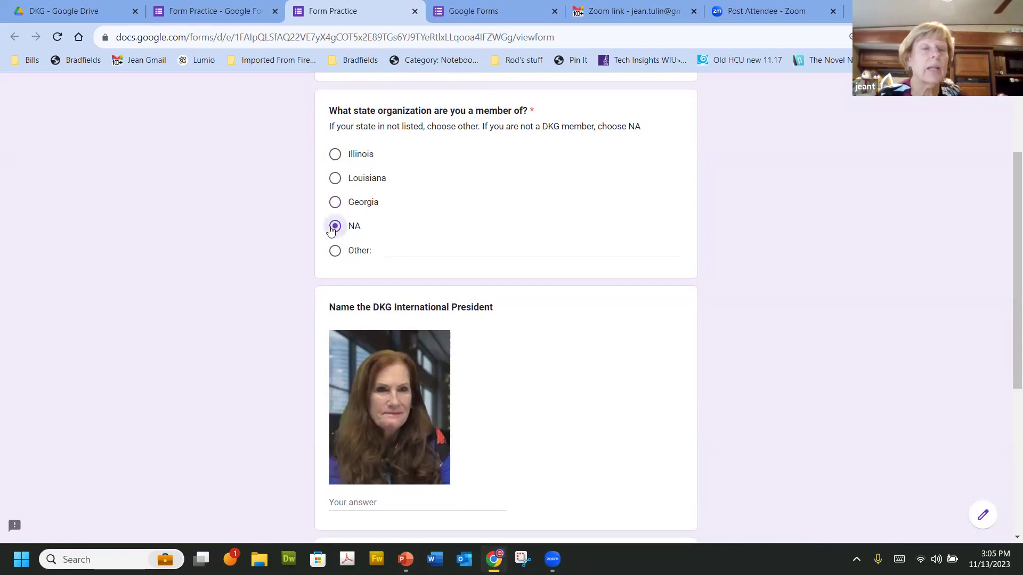
click(335, 253)
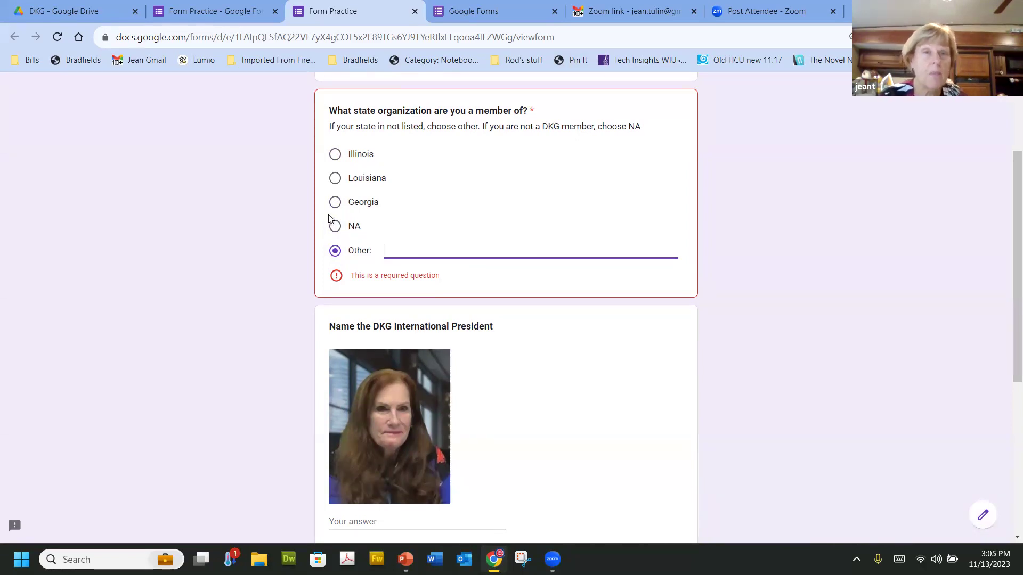
Step: Select Illinois as the state organization and click into the President name answer
click(335, 155)
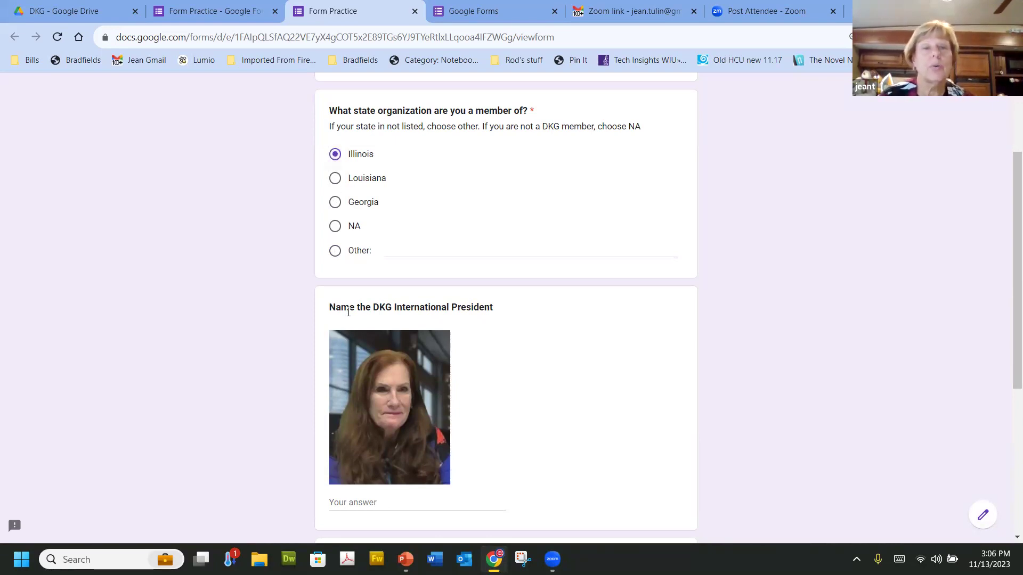
scroll(349, 312, down, 2)
scroll(348, 314, up, 1)
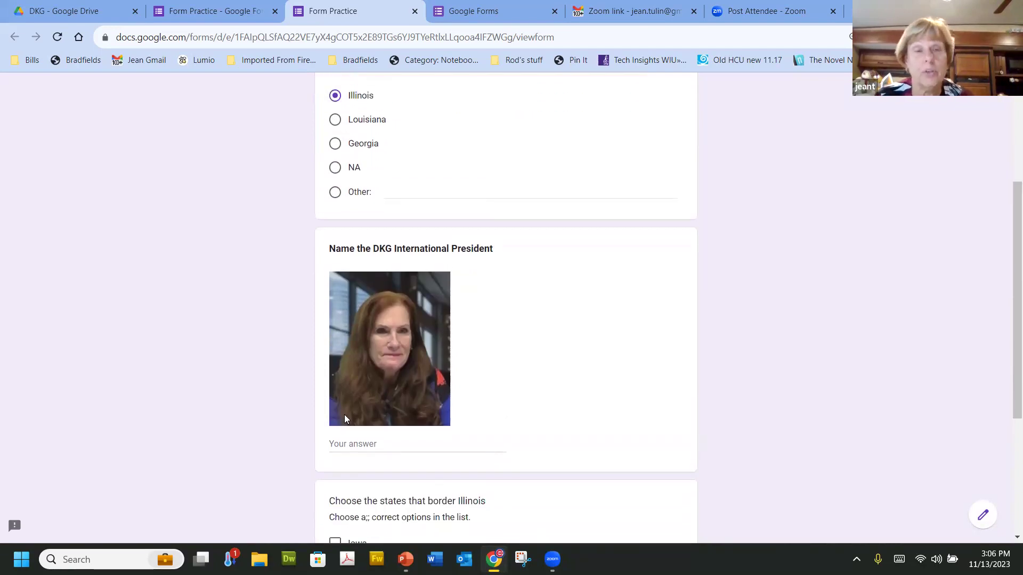
click(353, 442)
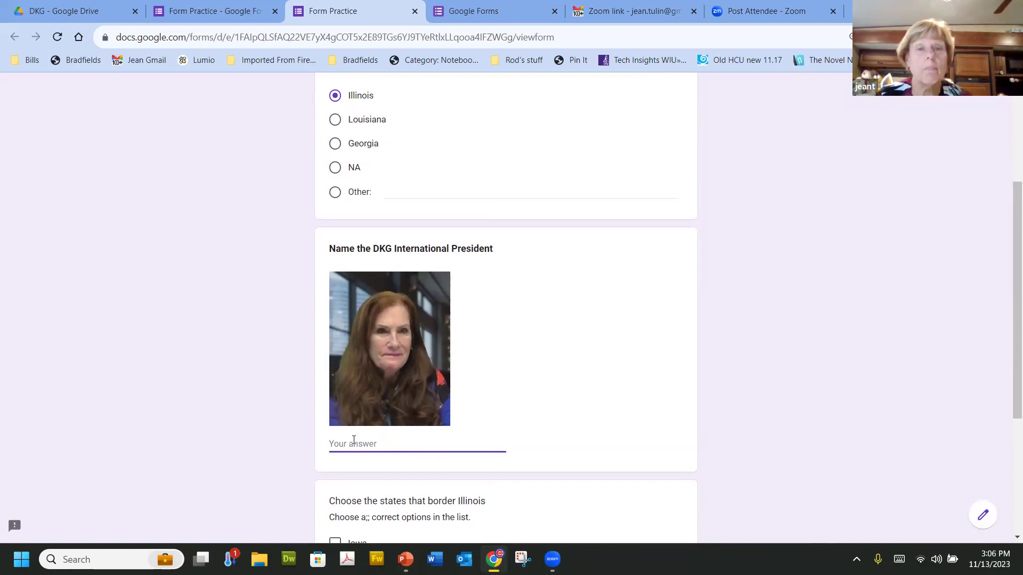
scroll(354, 441, down, 3)
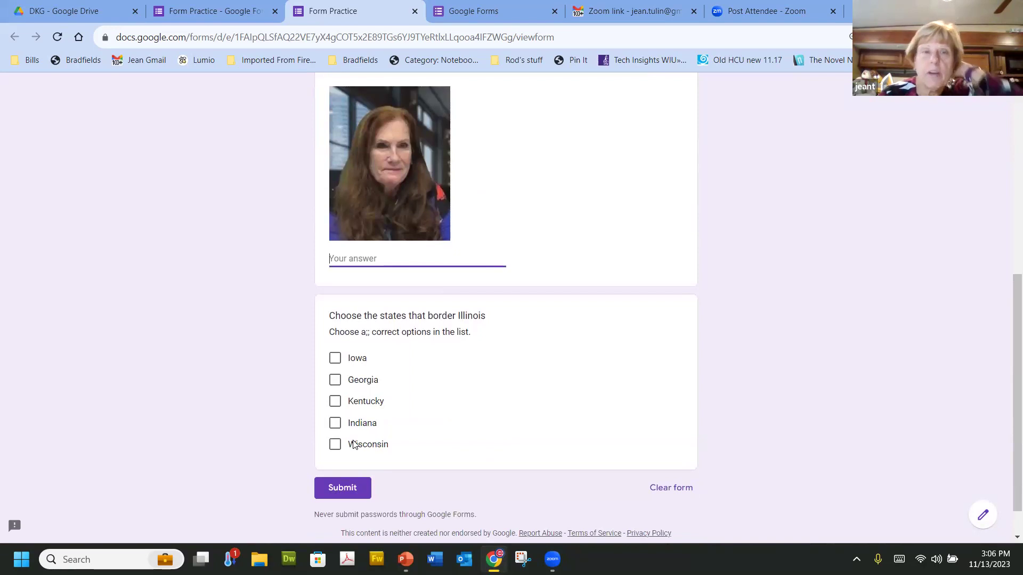
Step: Tick Iowa, Kentucky and Indiana, unchecking Georgia and leaving Wisconsin unchecked
click(337, 360)
click(336, 381)
click(338, 402)
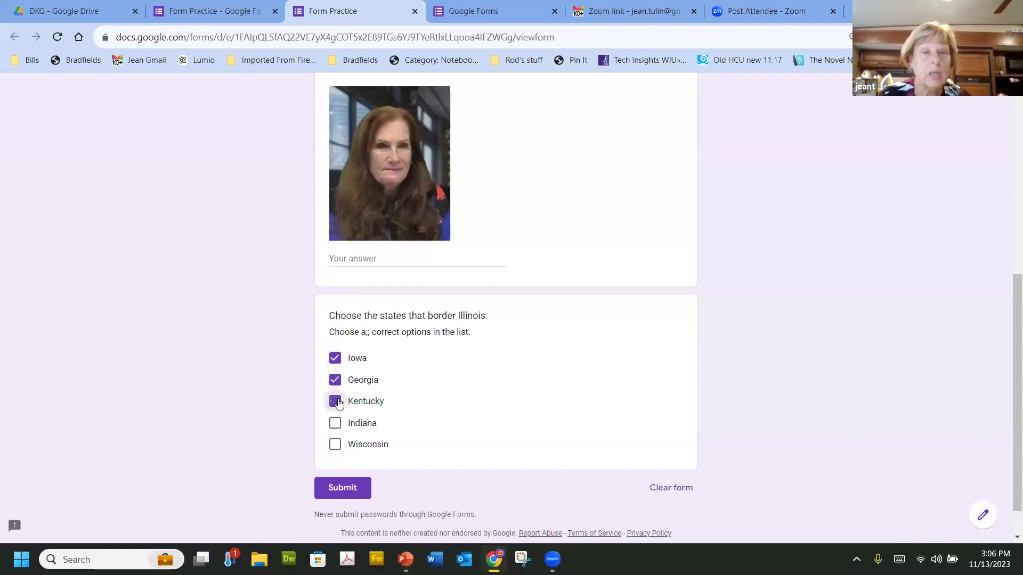
click(339, 430)
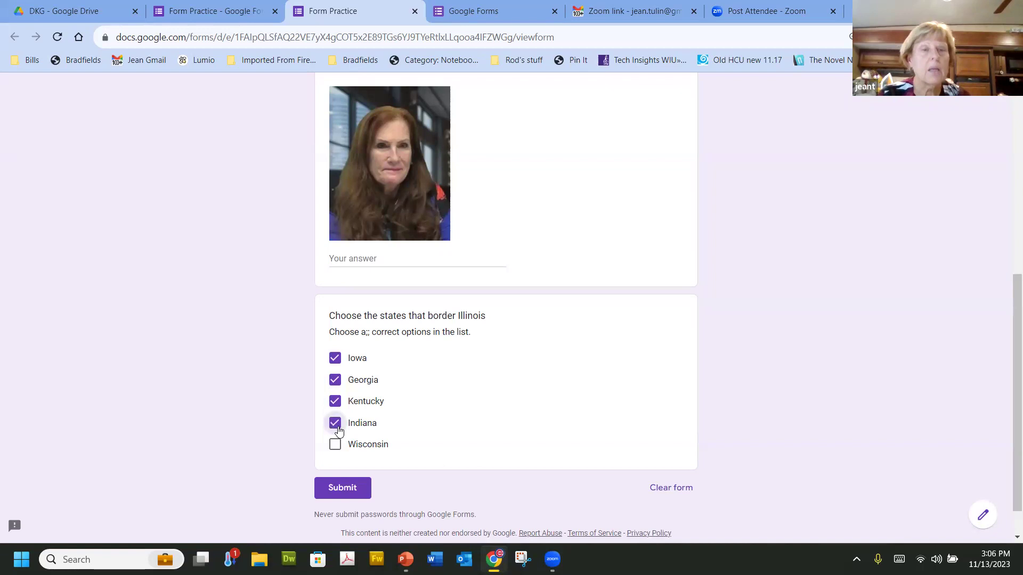
click(335, 380)
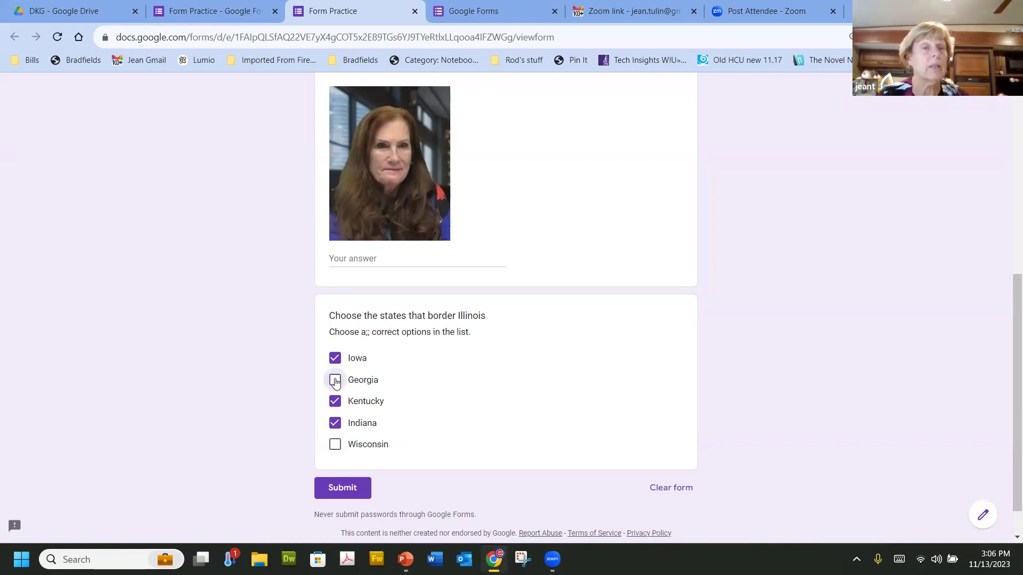
right_click(334, 446)
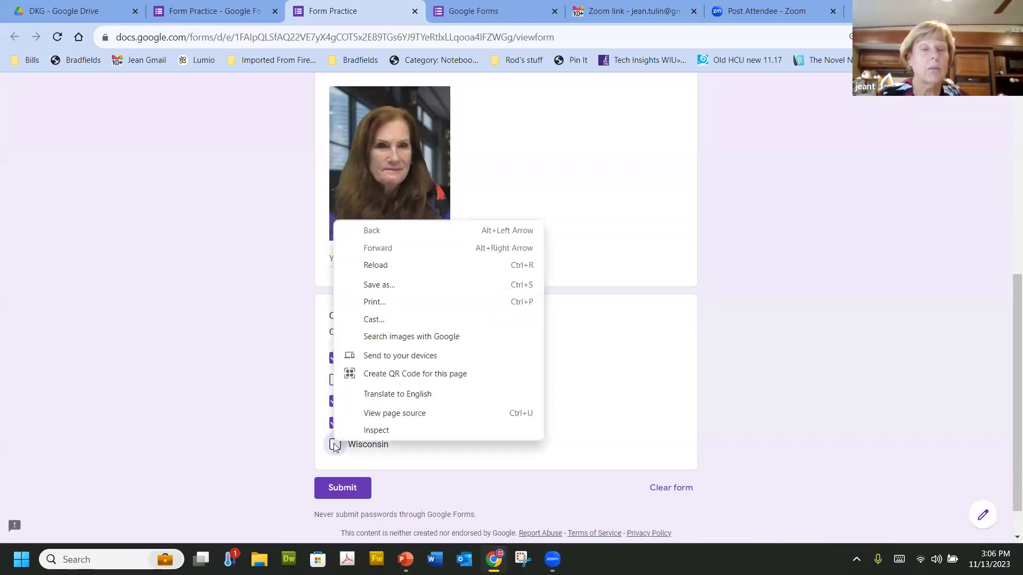
click(334, 447)
click(335, 447)
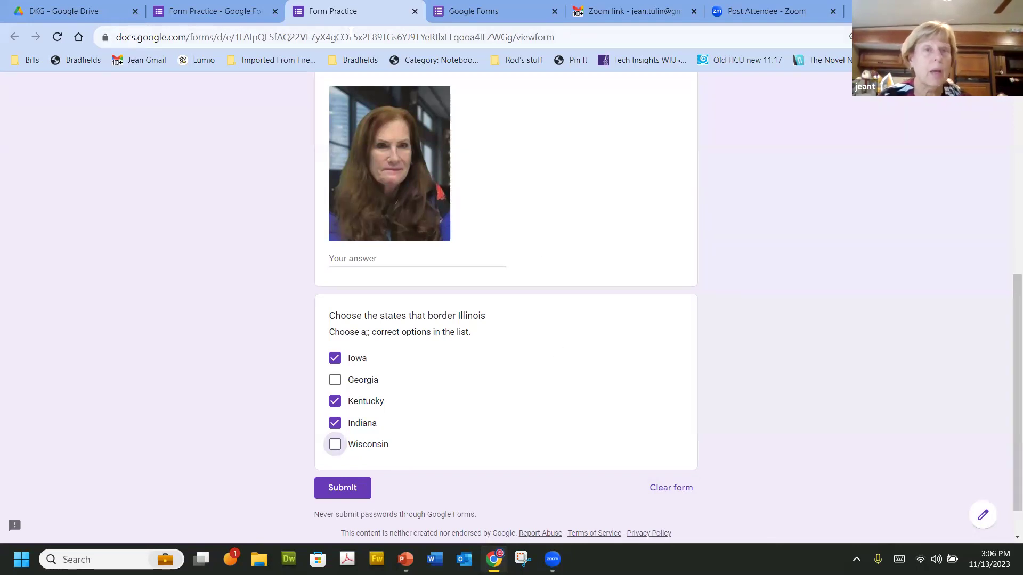
click(184, 11)
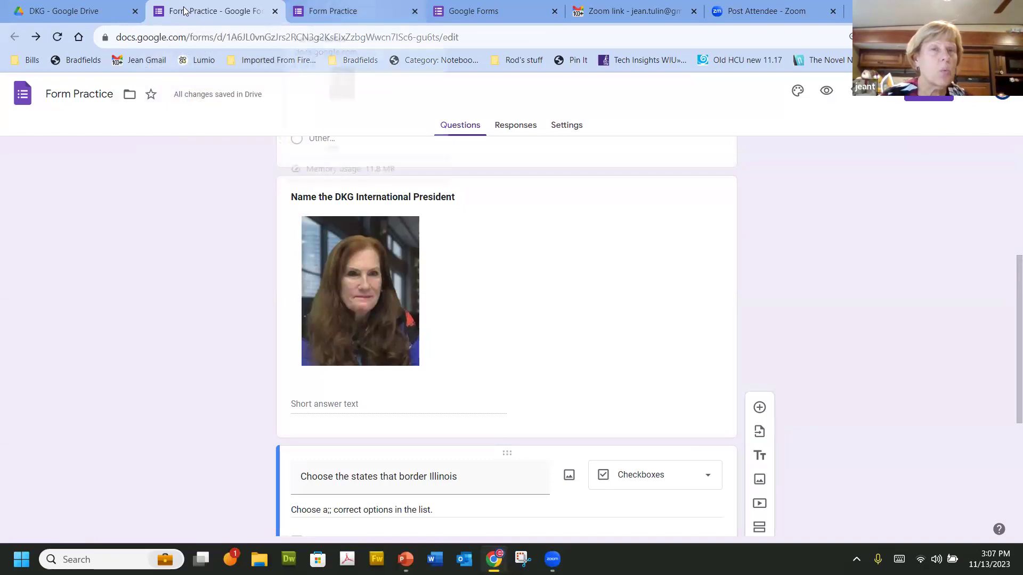
Step: Return to the Form Practice editor tab and scroll down to the Illinois border question
key(ctrl+Tab)
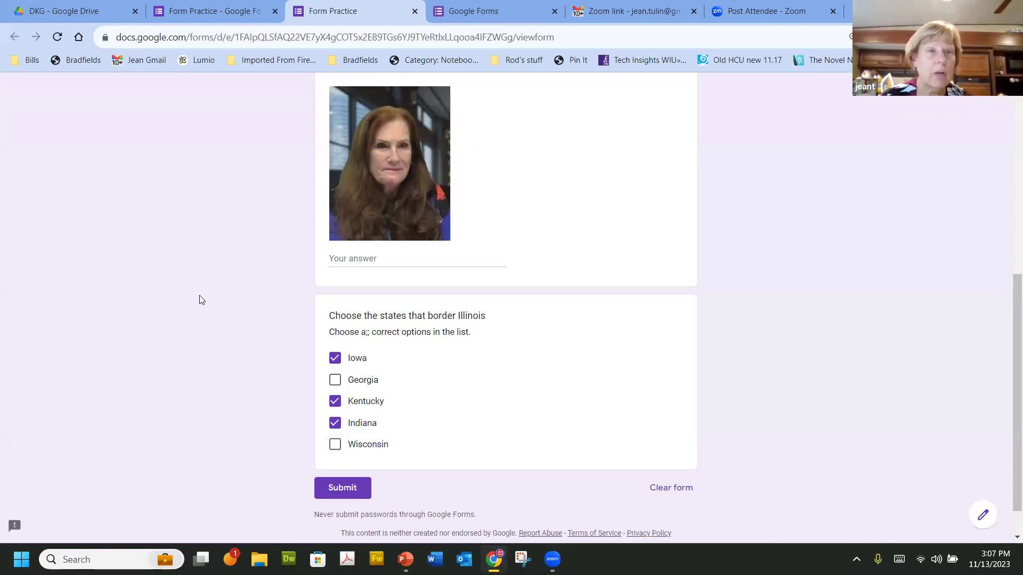
click(169, 18)
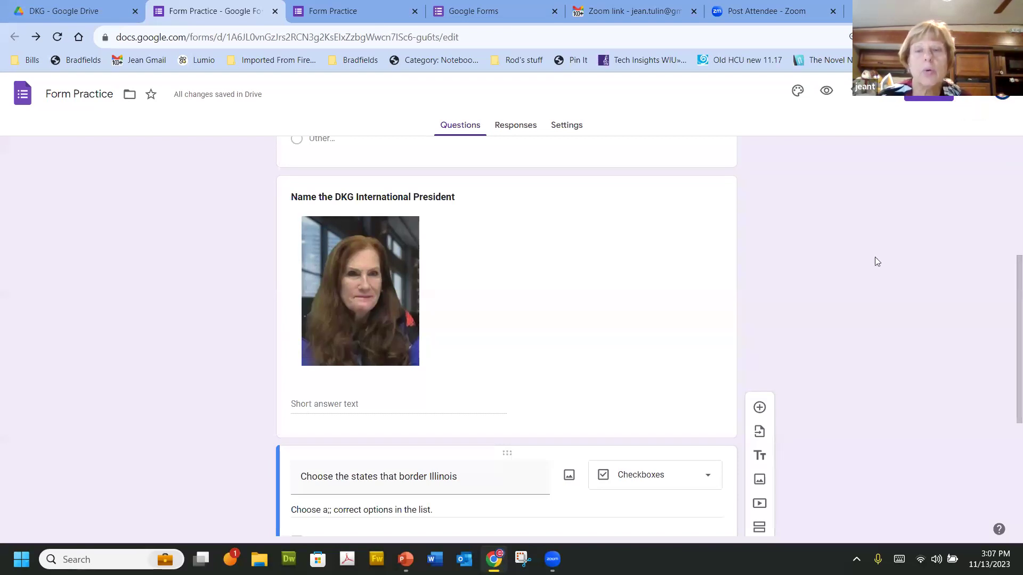
scroll(850, 309, down, 5)
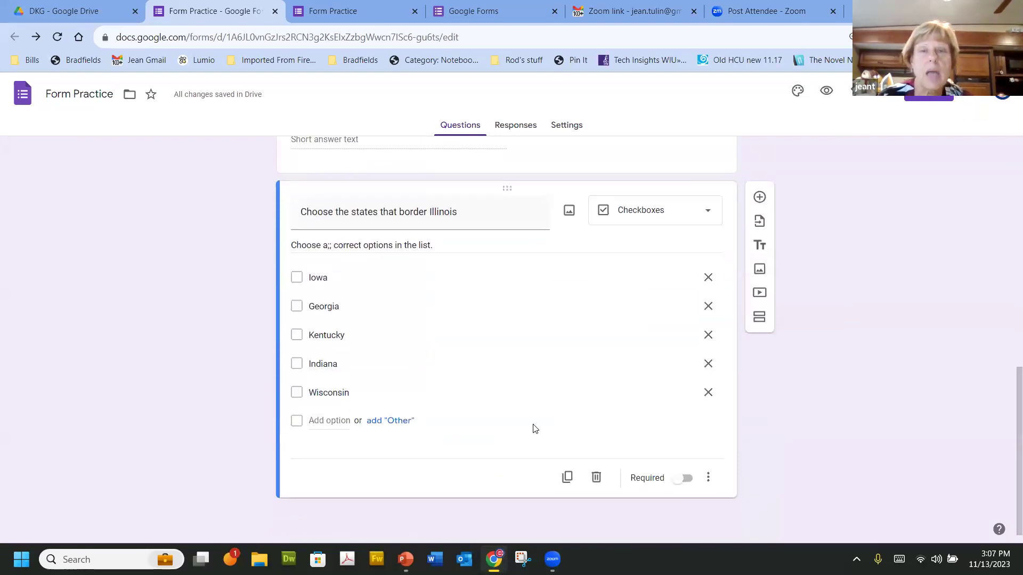
click(759, 198)
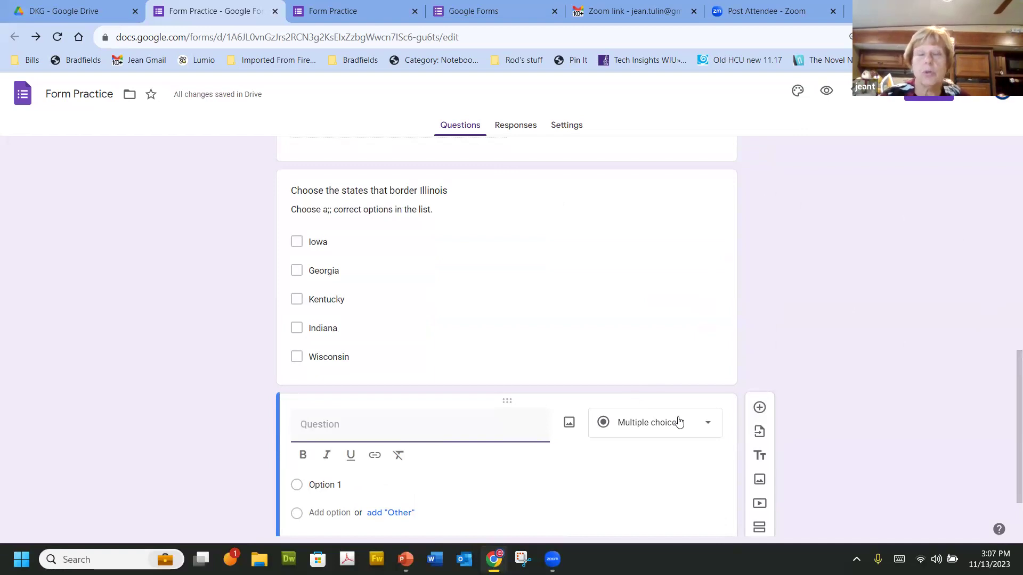
Step: Make the new question below the Illinois border question a Dropdown question
click(709, 425)
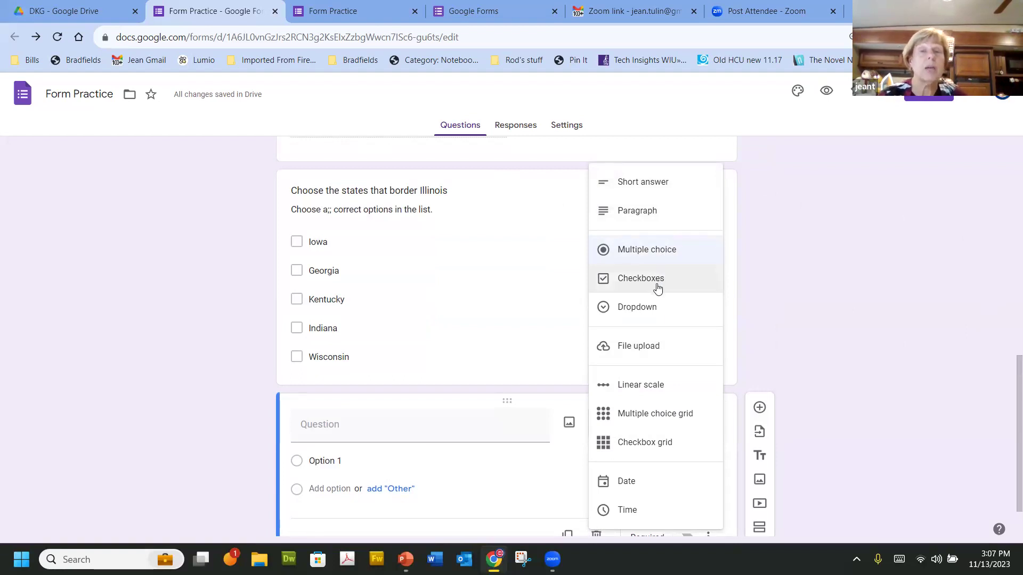
click(658, 318)
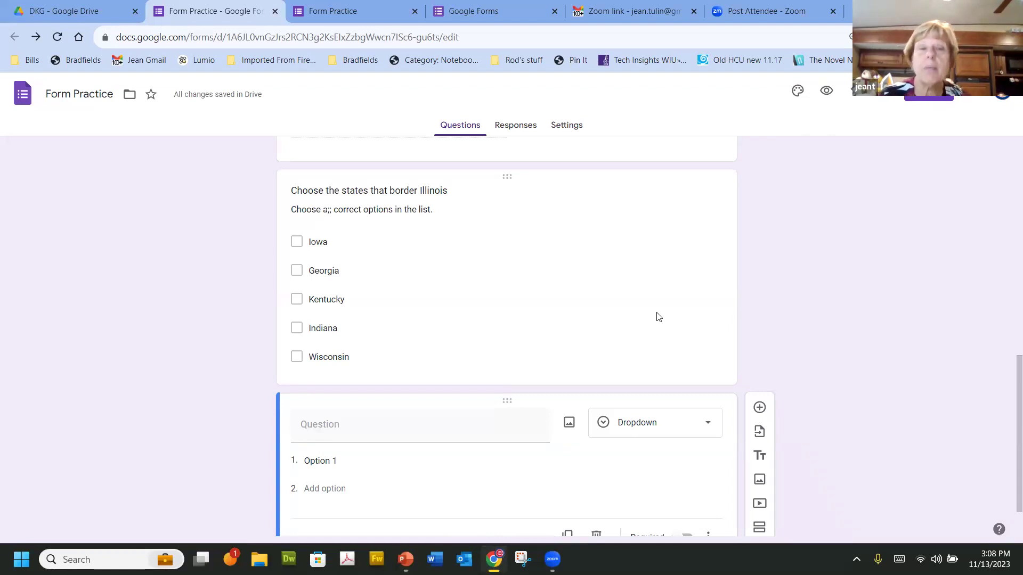
Step: Title the dropdown question '35 + 21 = ?' and make the title bold
click(405, 424)
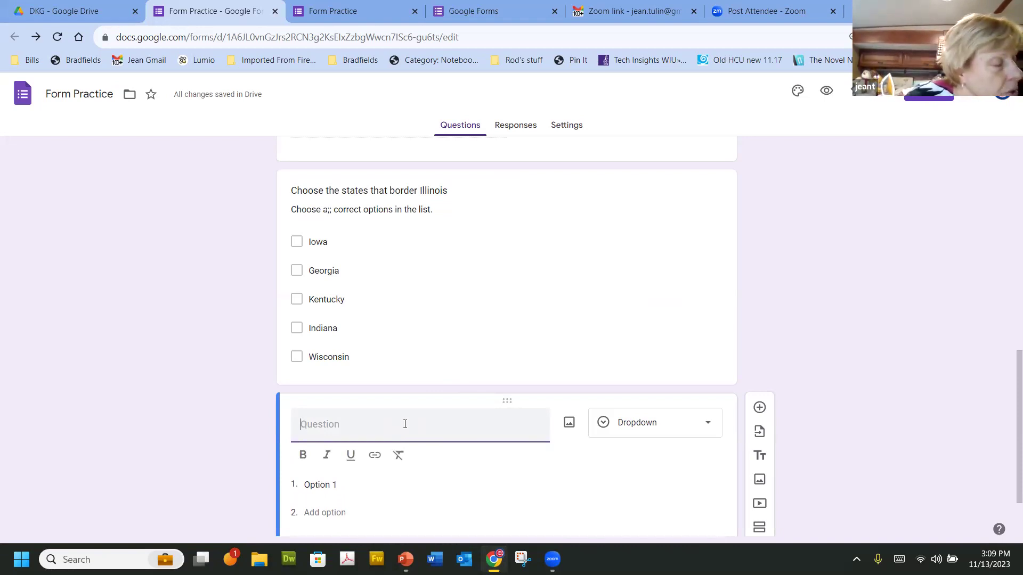
text(35)
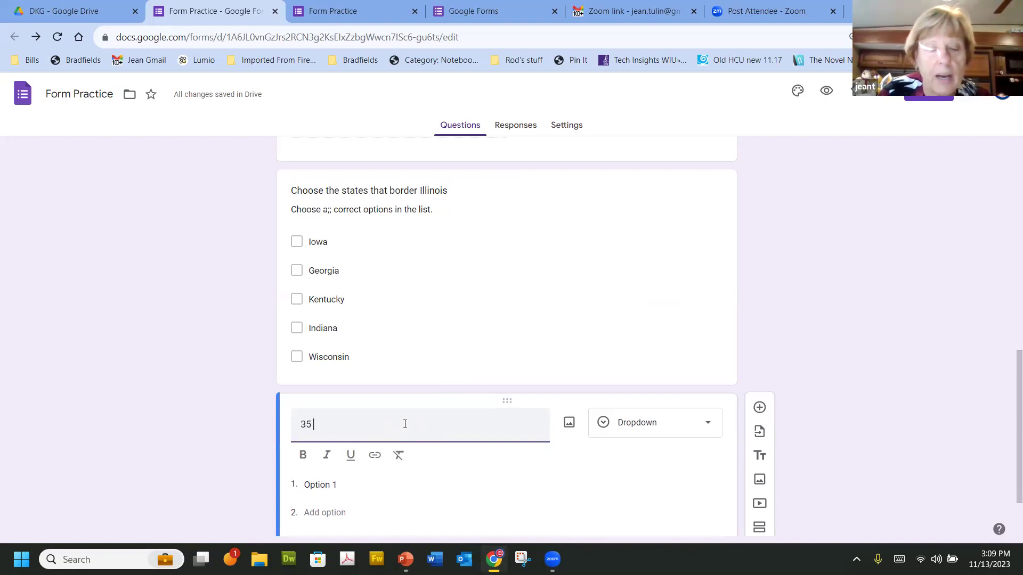
text( + 21 = ?)
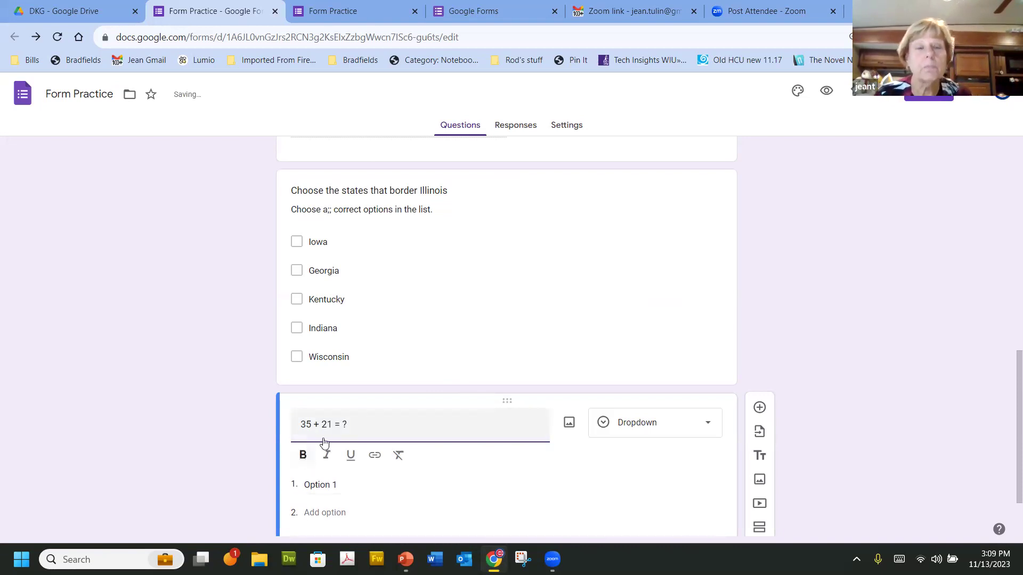
drag(360, 423, 254, 424)
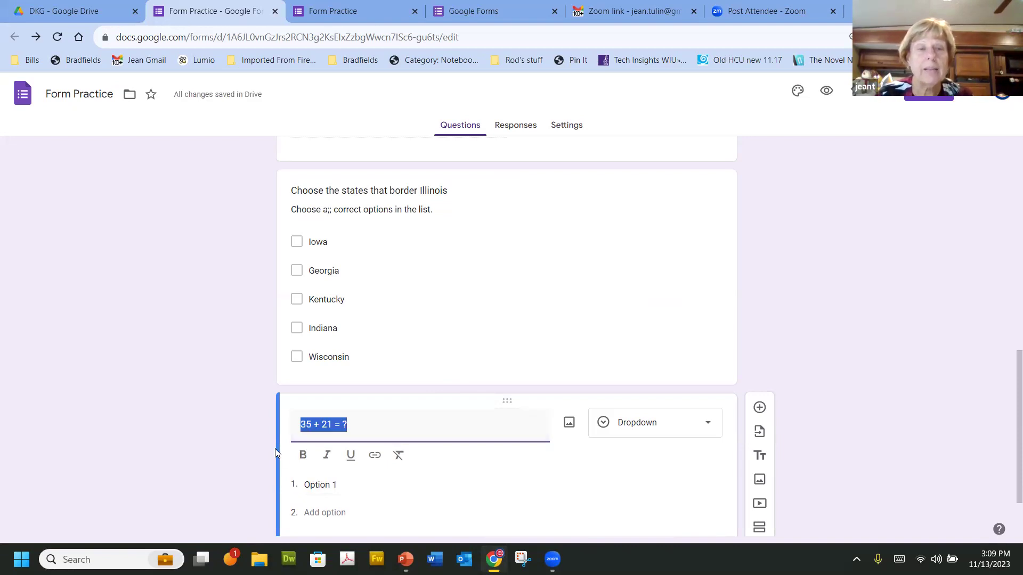
click(303, 462)
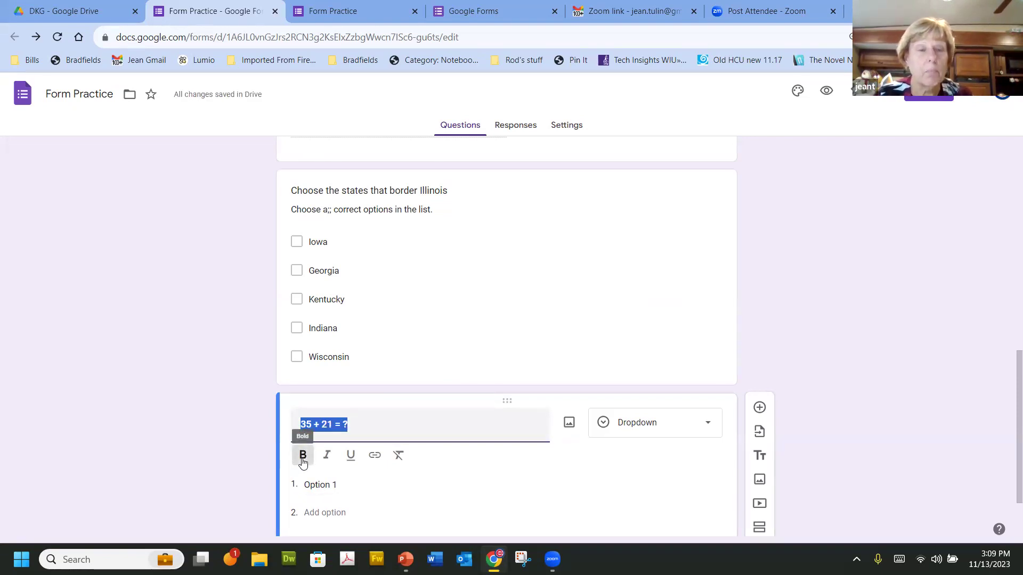
click(427, 424)
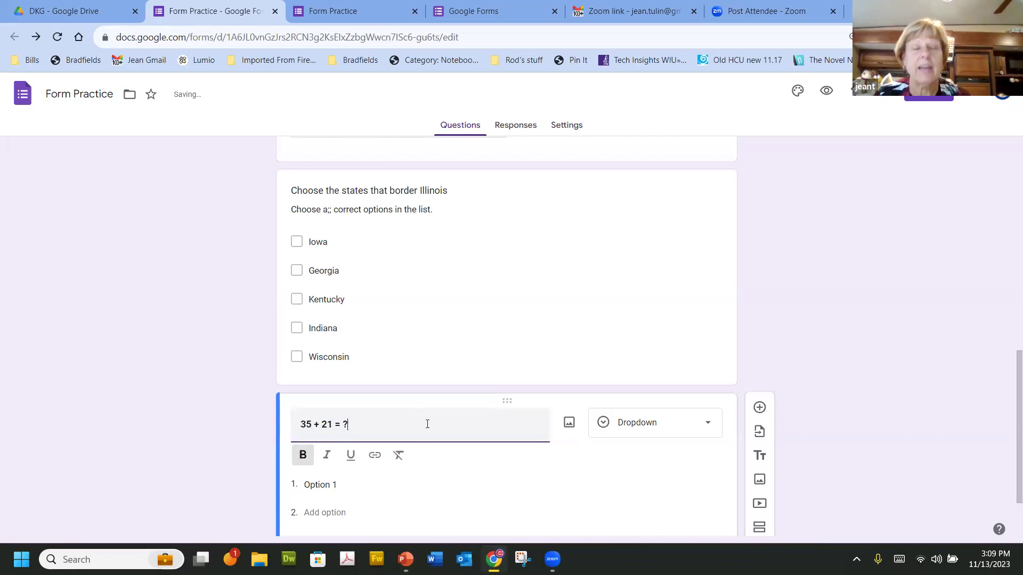
scroll(446, 474, down, 1)
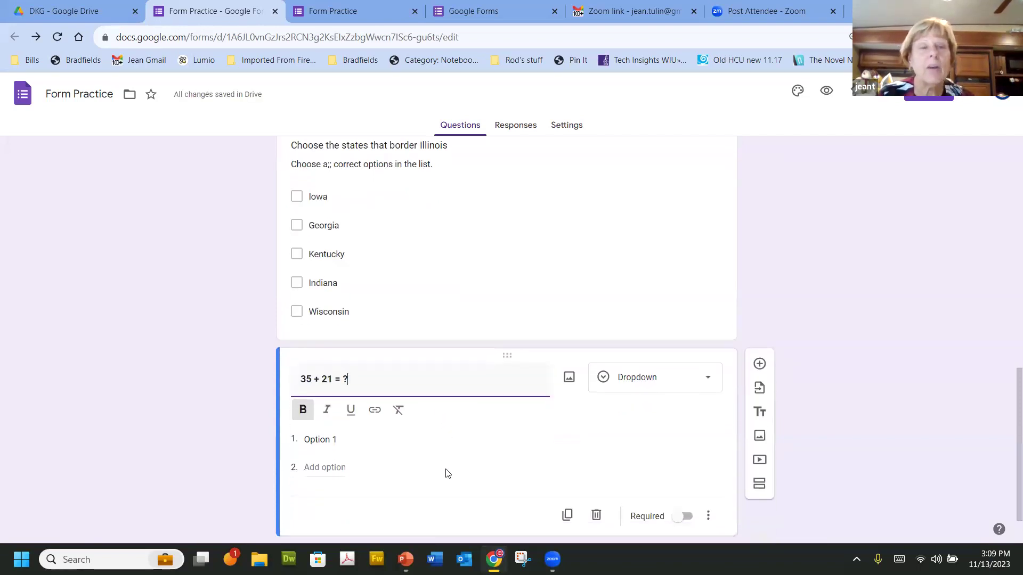
click(335, 442)
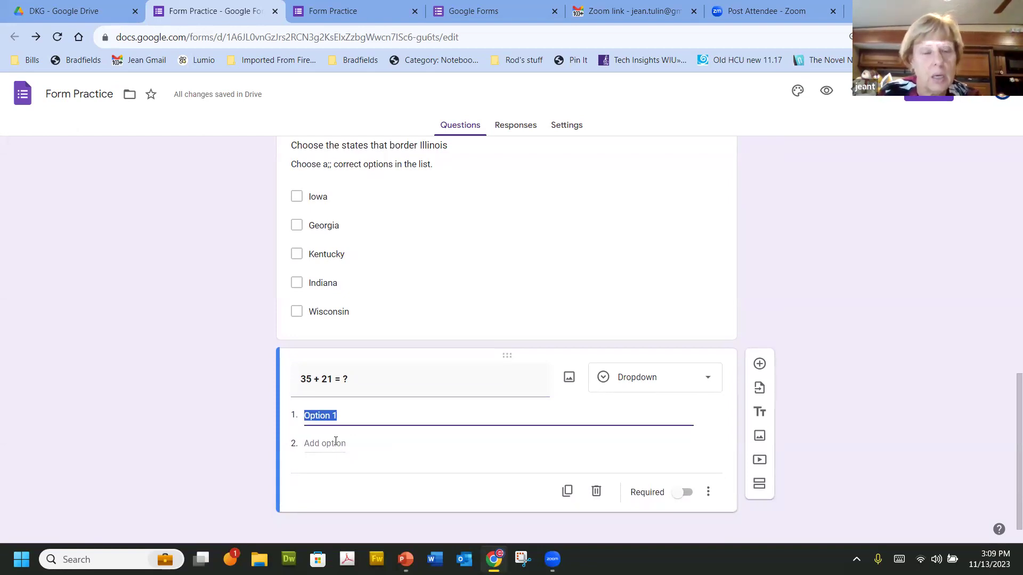
Step: Enter the dropdown answer choices 54, 55, 56 and 57
text(54)
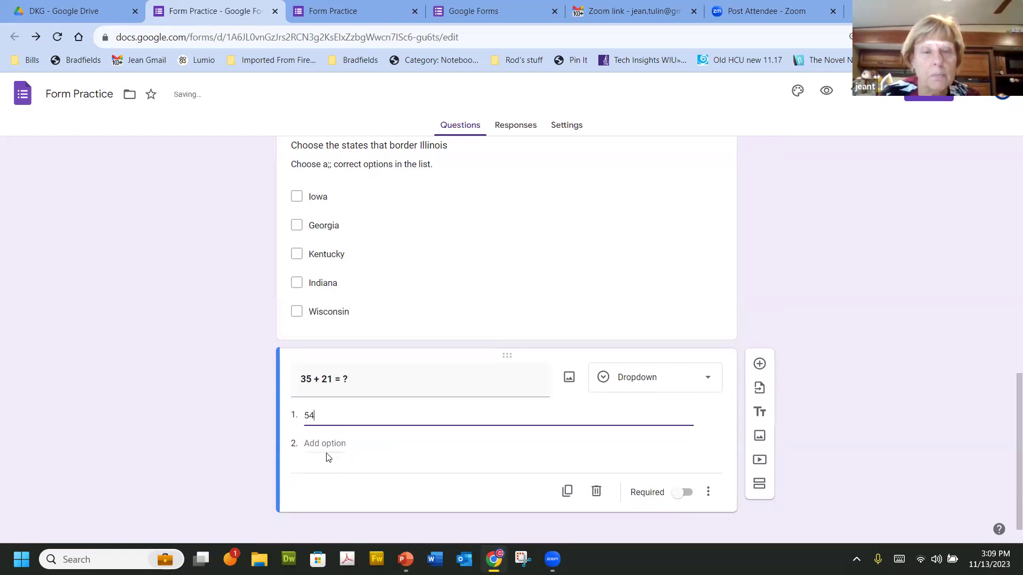
click(327, 449)
text(55)
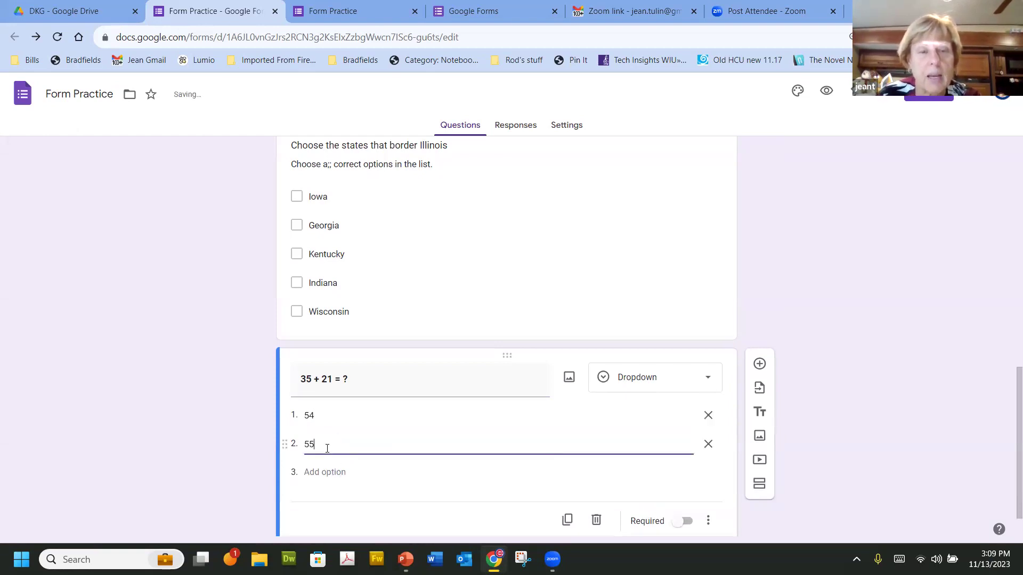
click(327, 471)
text(56)
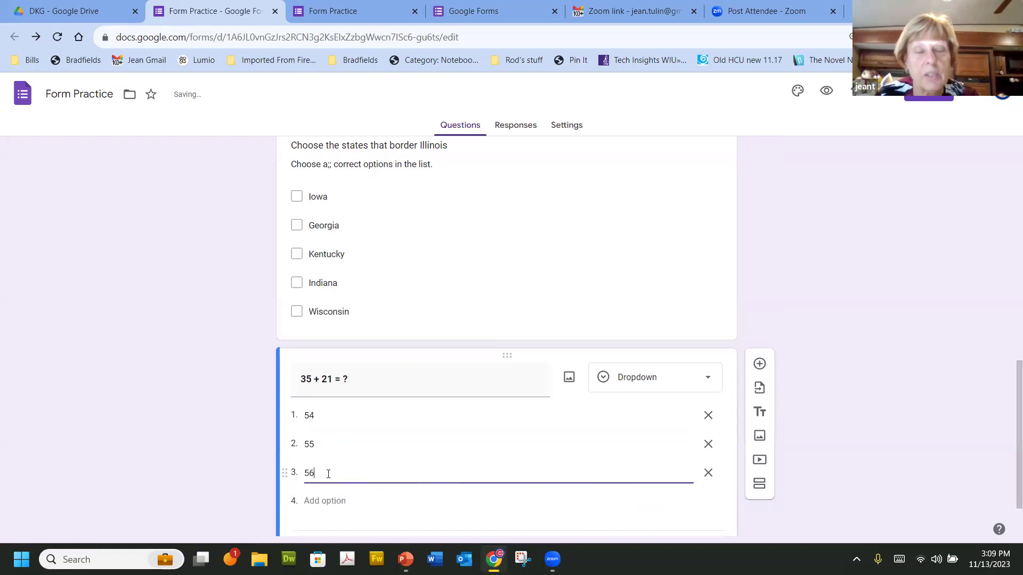
click(330, 501)
text(57)
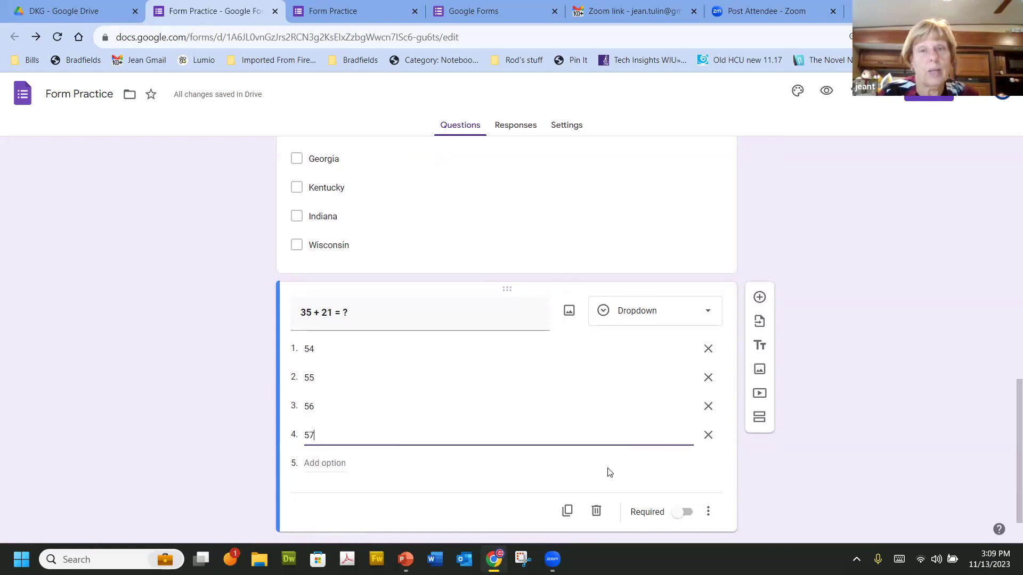
scroll(609, 473, down, 1)
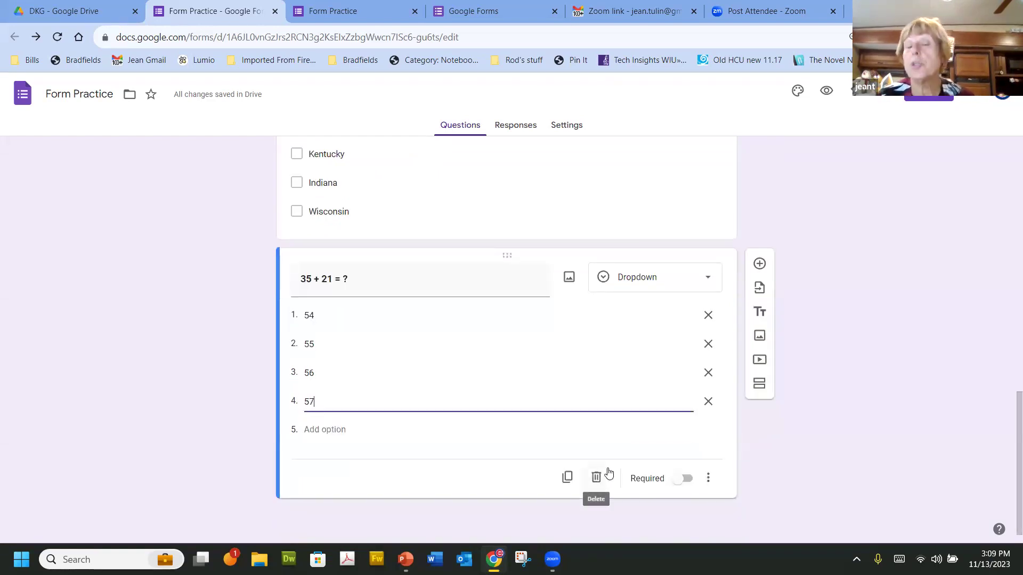
Step: Duplicate the question as '33 + 21 = ?', delete that copy, and make '35 + 21 = ?' required
click(567, 479)
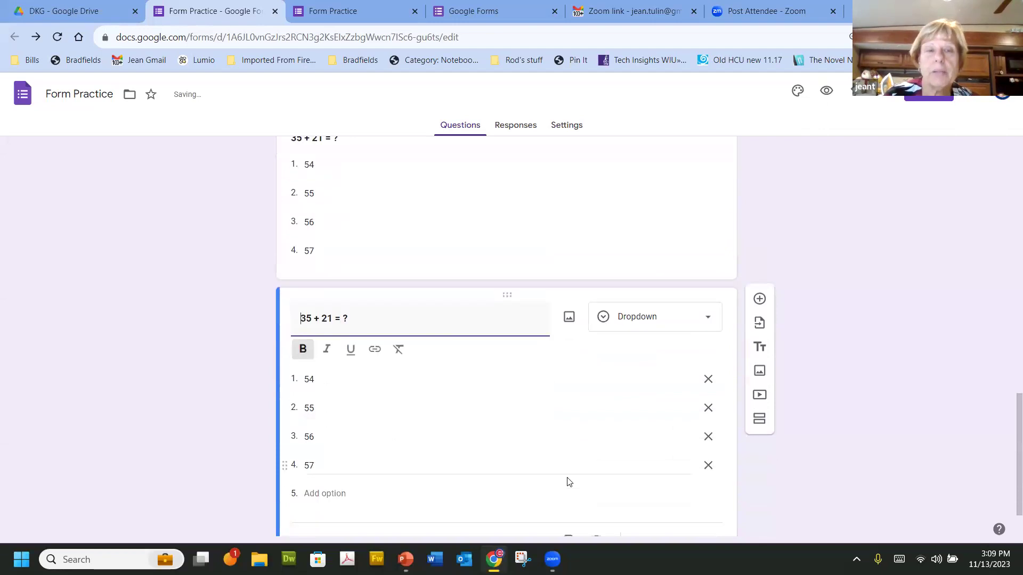
click(312, 299)
key(BackSpace)
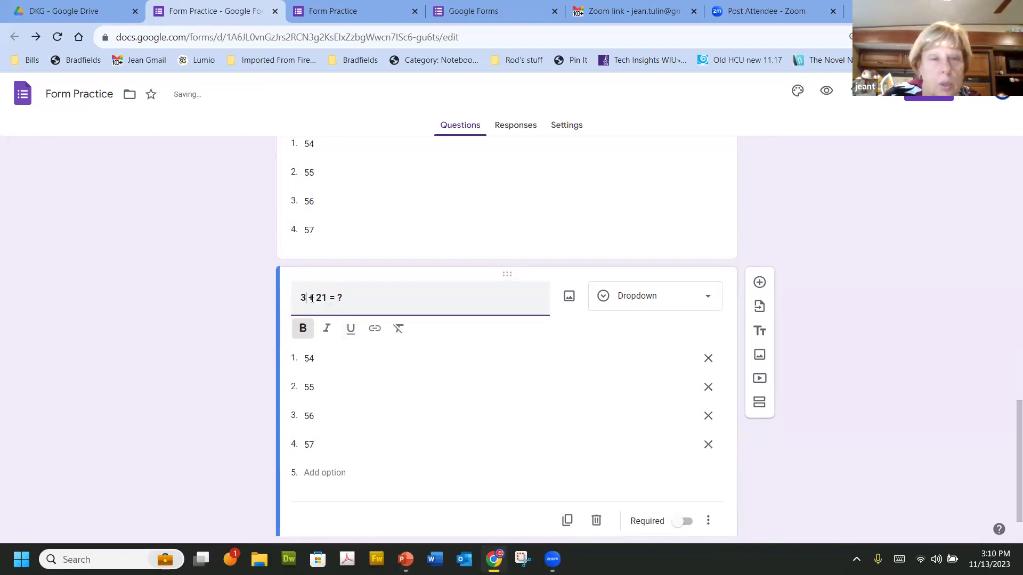
text(3)
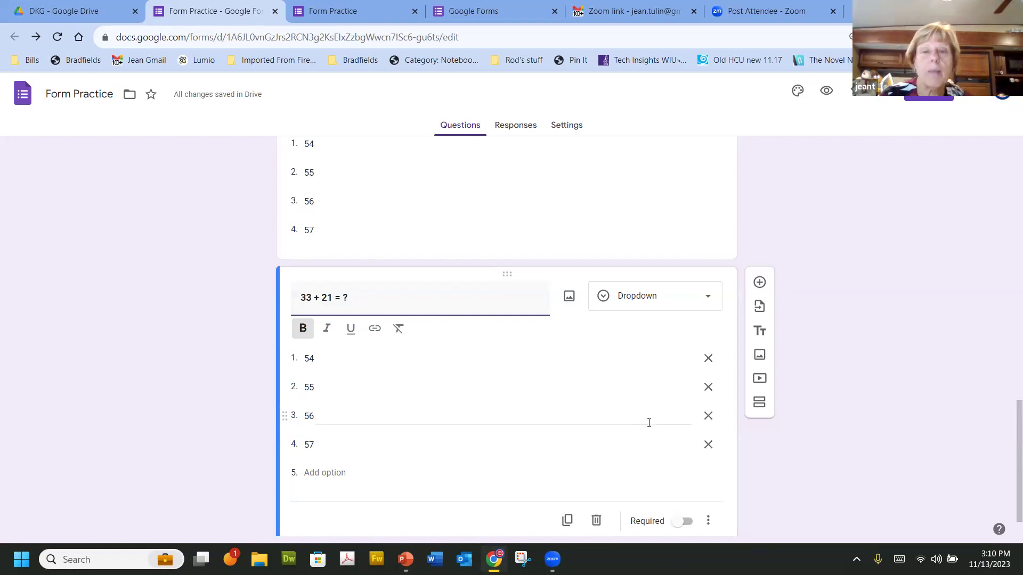
click(596, 525)
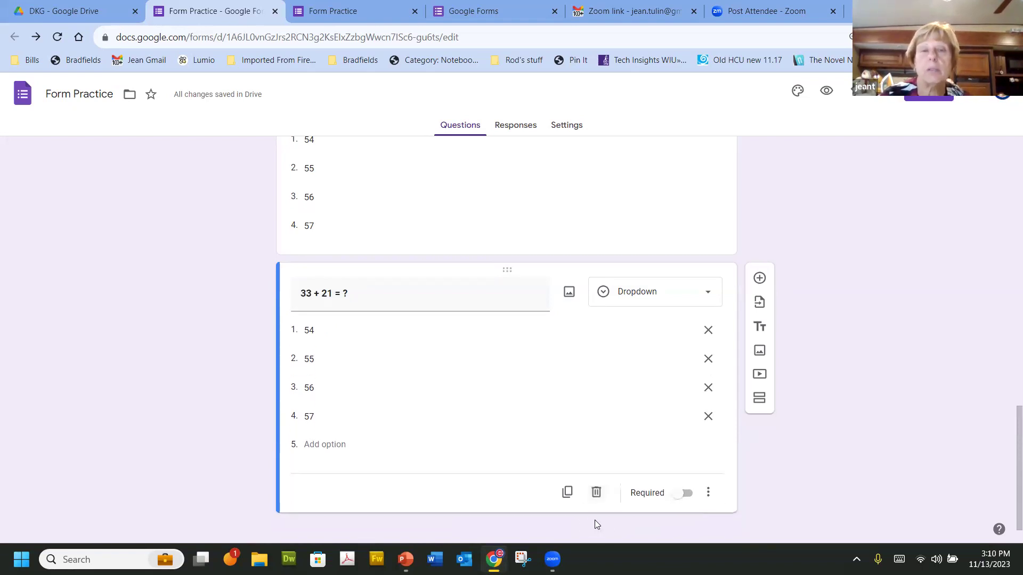
click(597, 493)
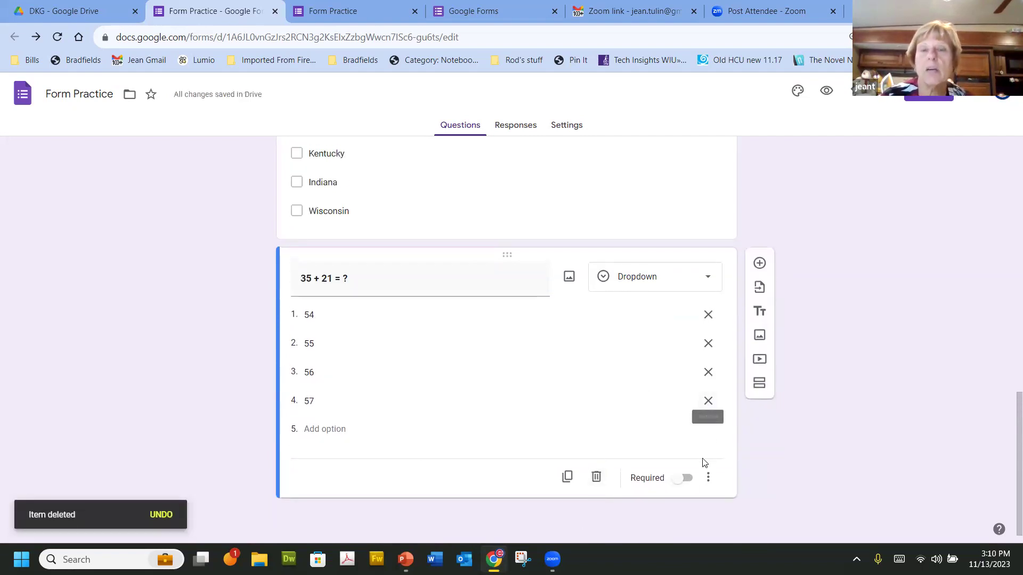
click(688, 479)
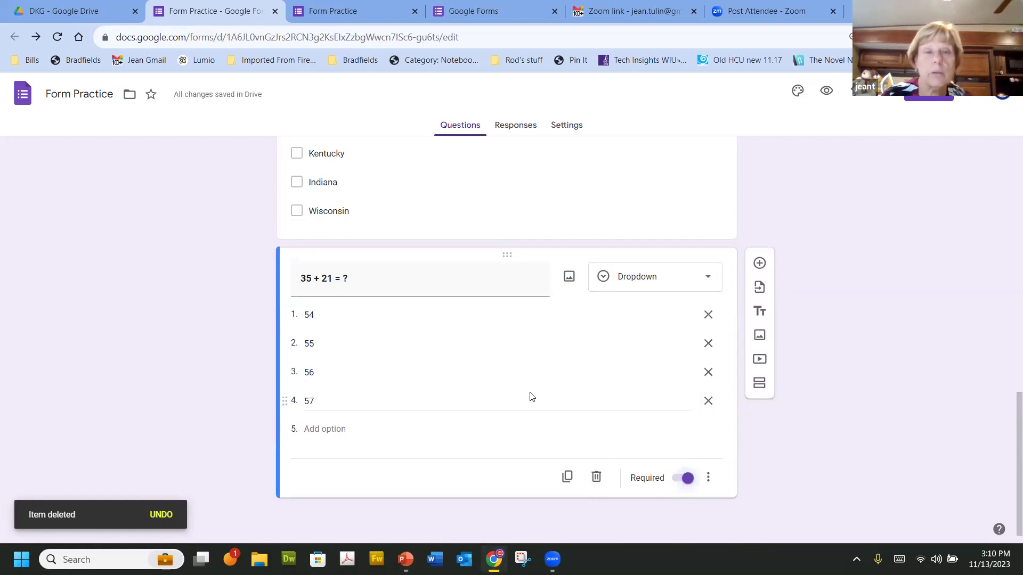
Step: Add a 1-to-5 Linear scale question after the '35 + 21 = ?' dropdown
click(759, 265)
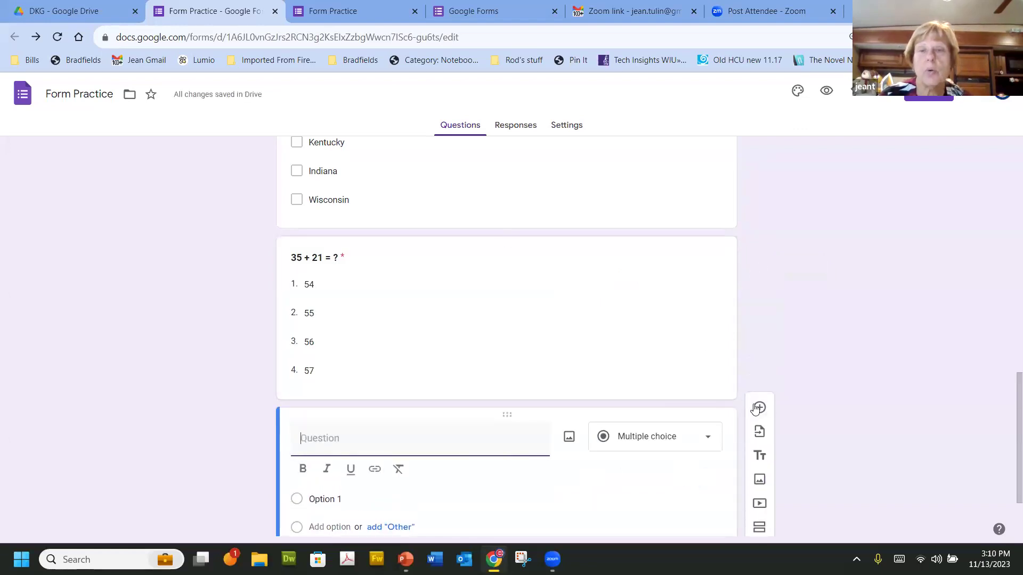
click(709, 441)
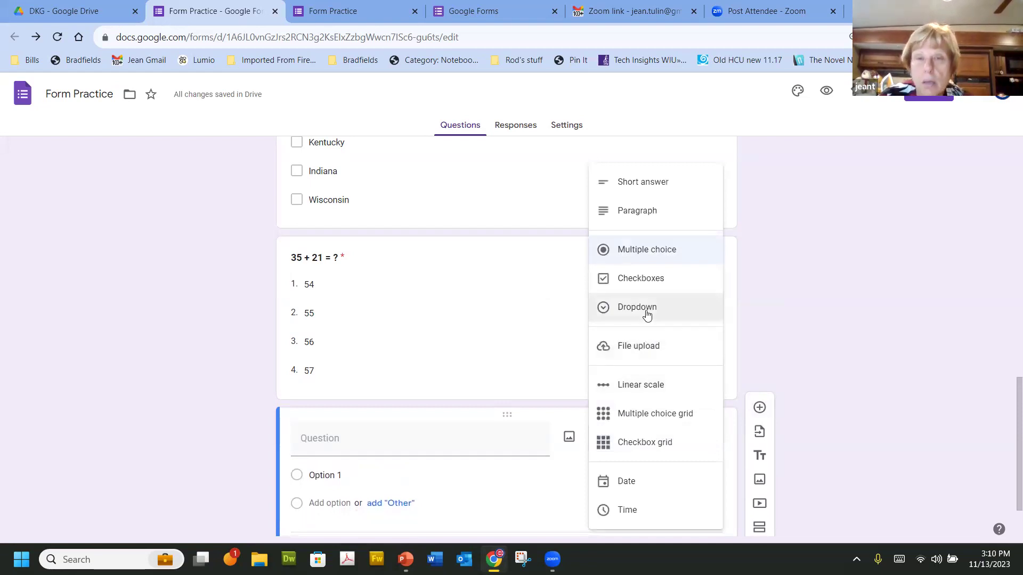
click(648, 391)
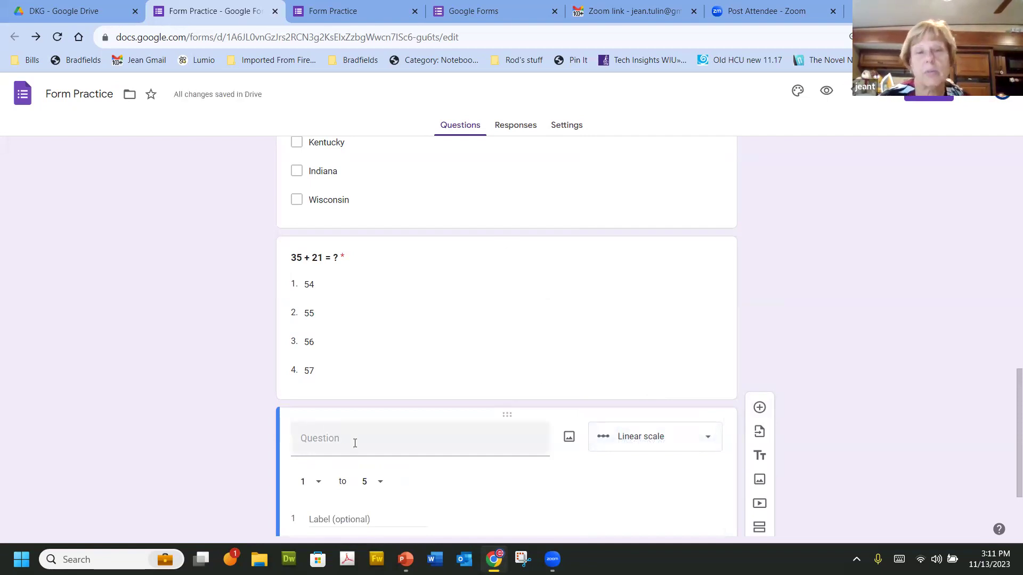
scroll(355, 445, down, 3)
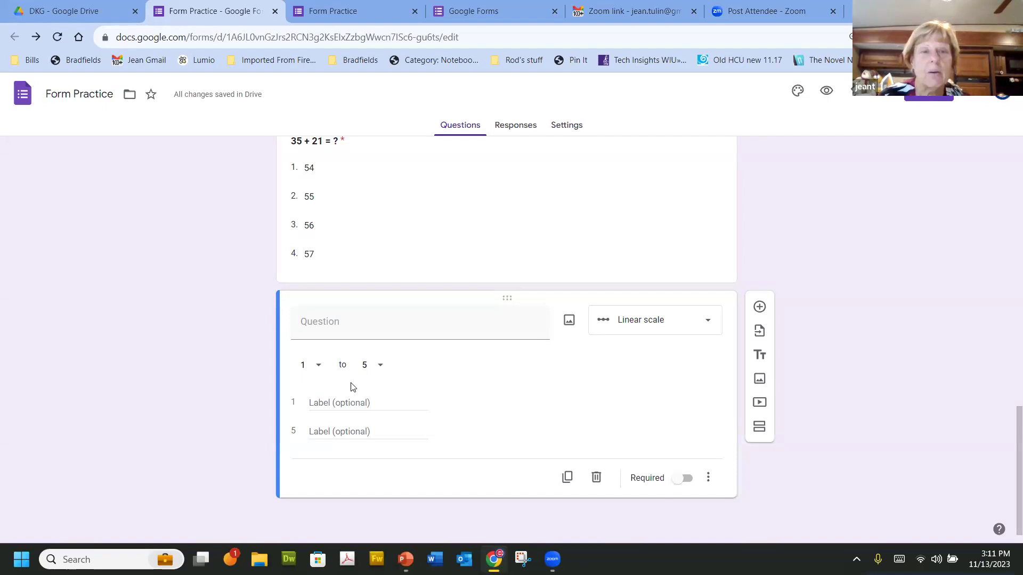
click(344, 330)
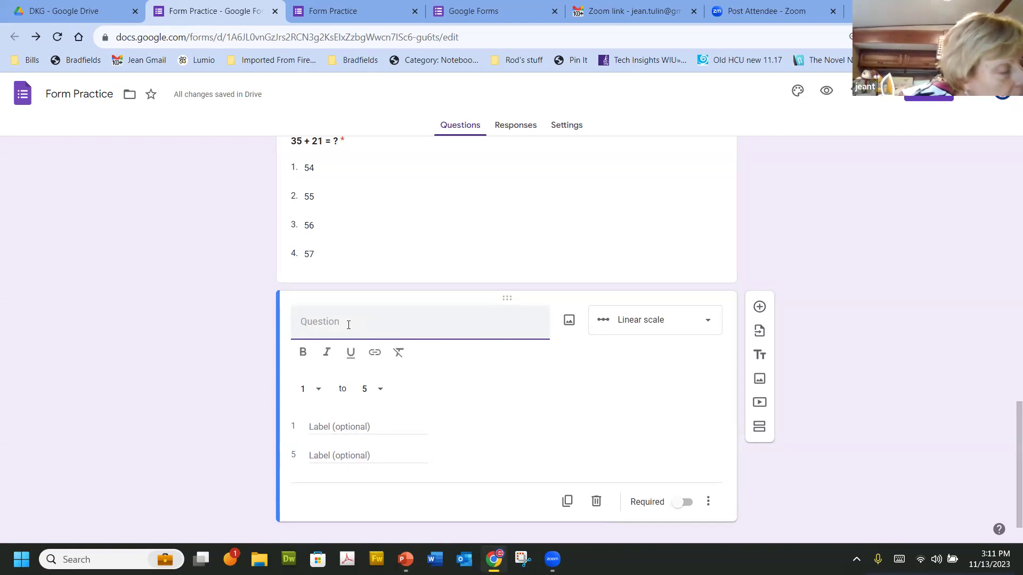
Step: Title the scale question 'Rate your feelings about ice cream:'
text(T)
key(BackSpace)
text(Rate ytou)
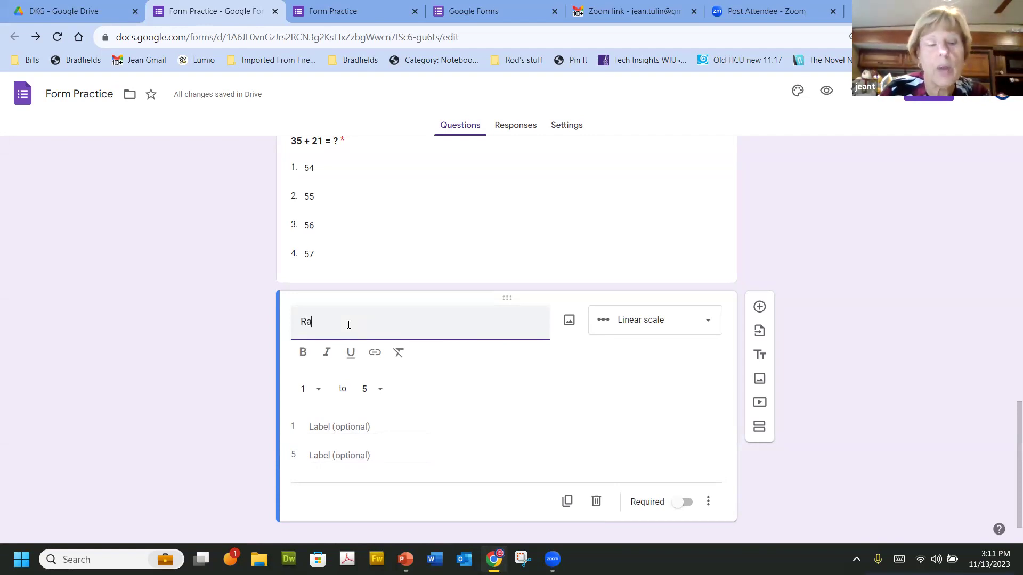
key(BackSpace)
key(BackSpace)
key(BackSpace)
text(our fe)
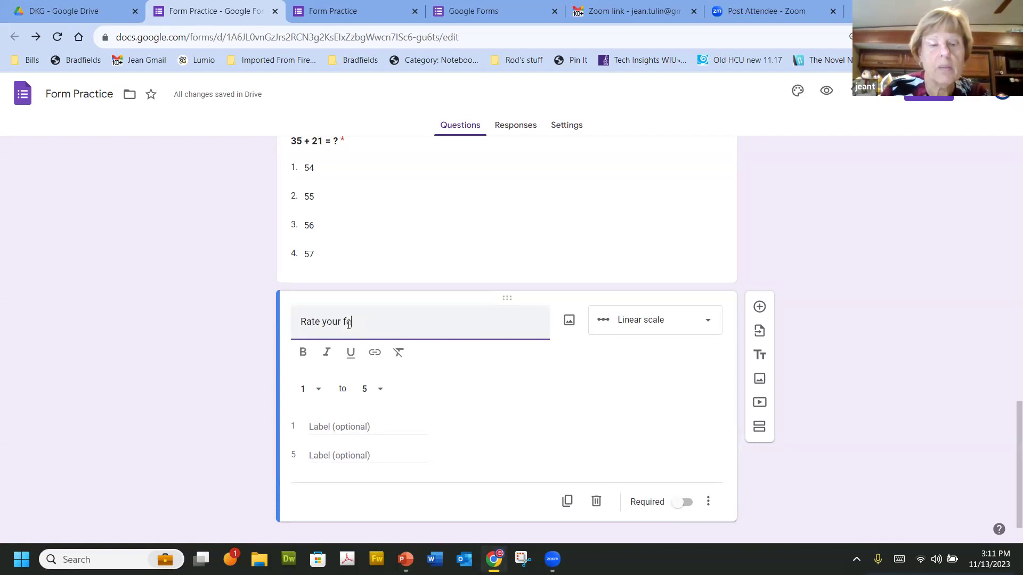
text(elings about ice cream)
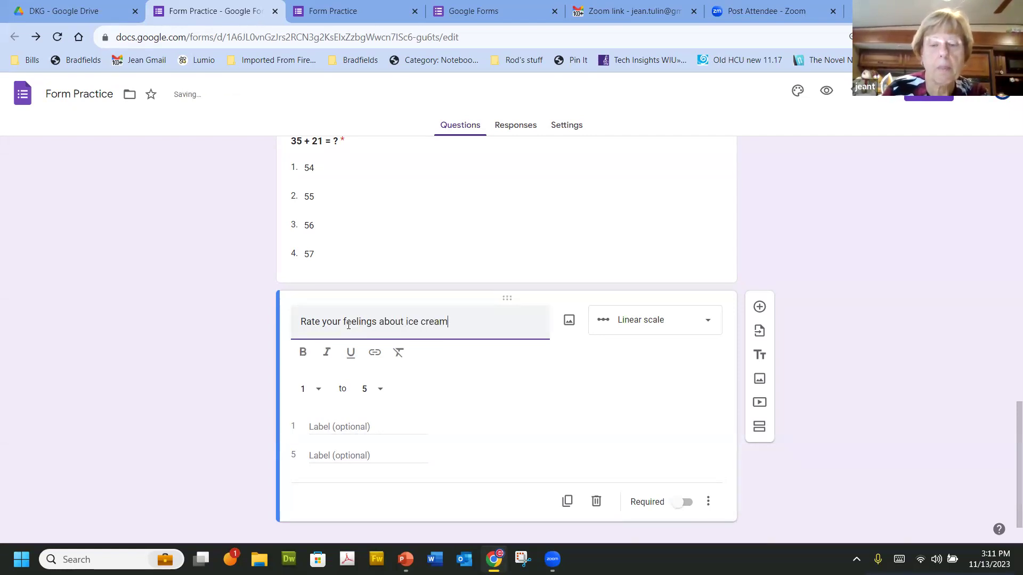
text(:)
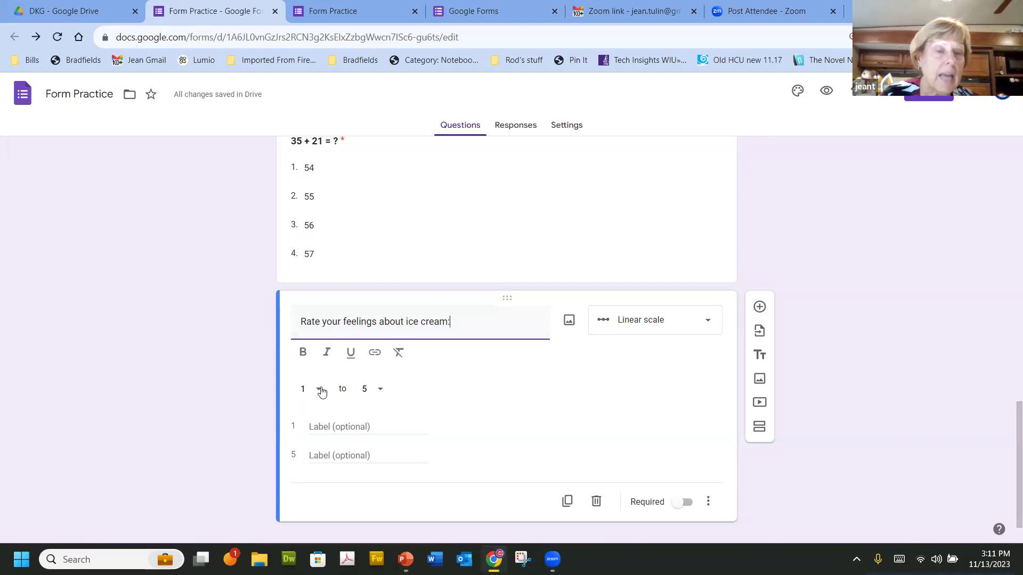
Step: Set the scale to run 0 to 5, labelled 'Never want it' and 'I love it'
click(321, 390)
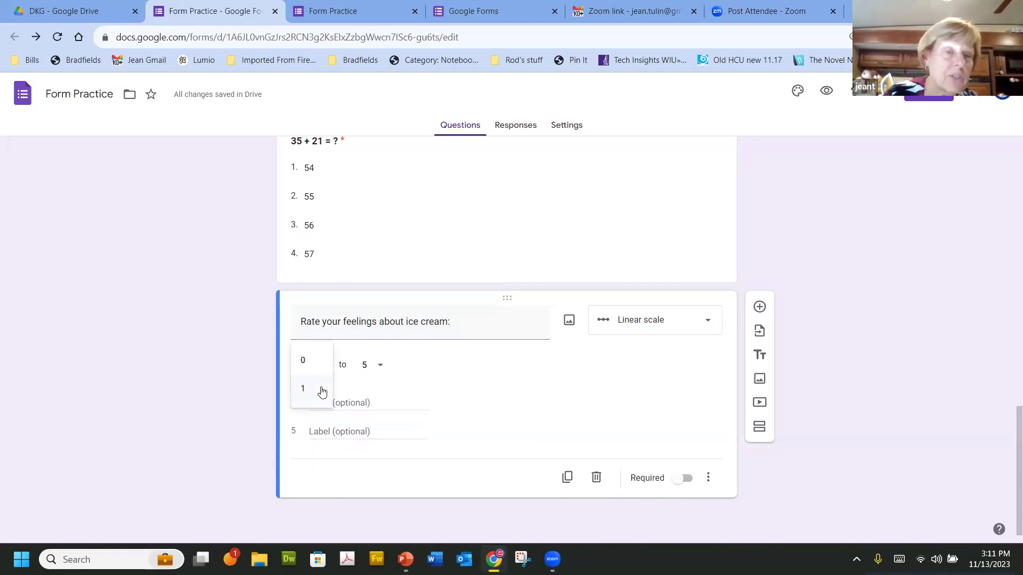
click(321, 390)
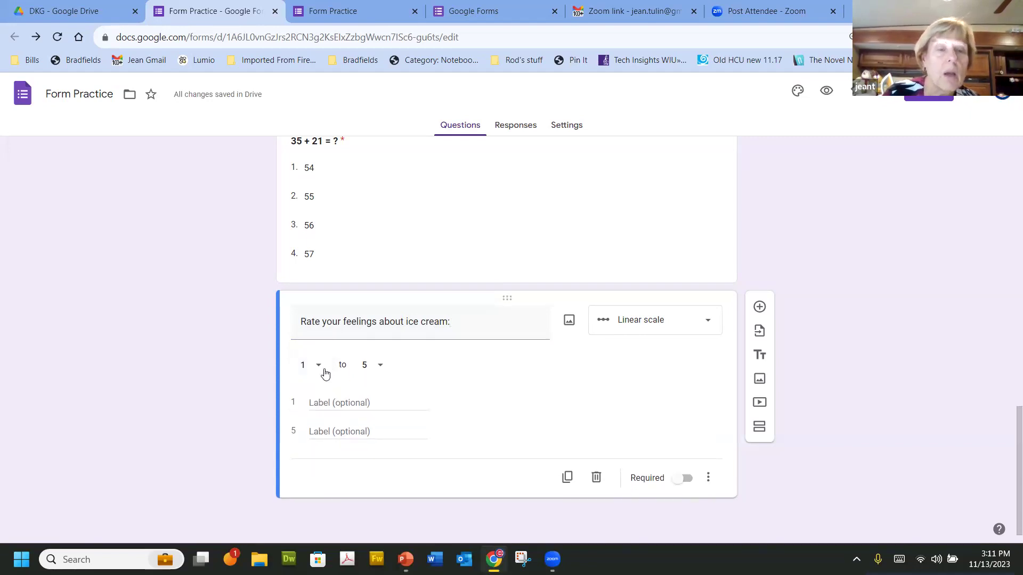
click(320, 367)
click(310, 338)
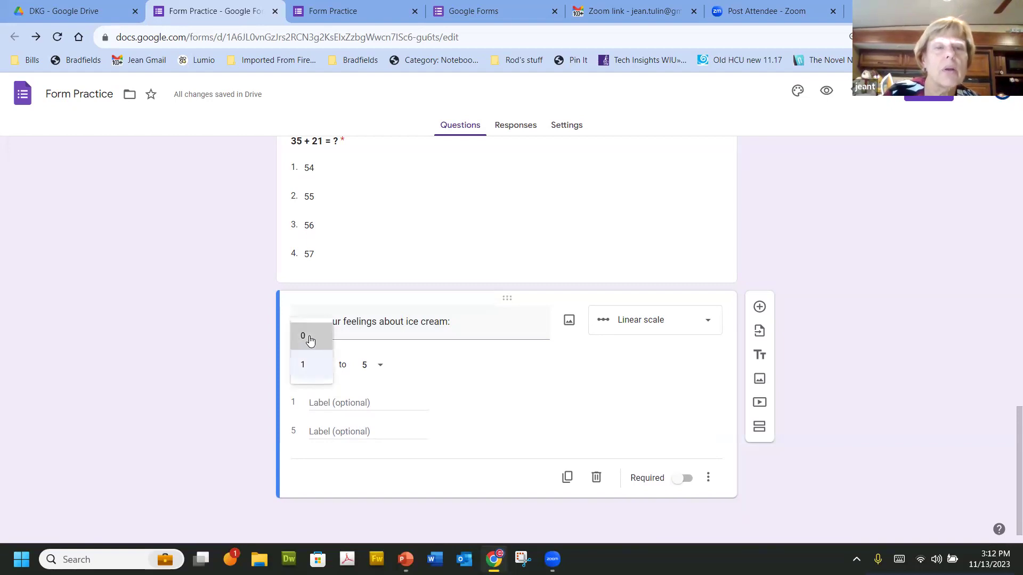
click(381, 368)
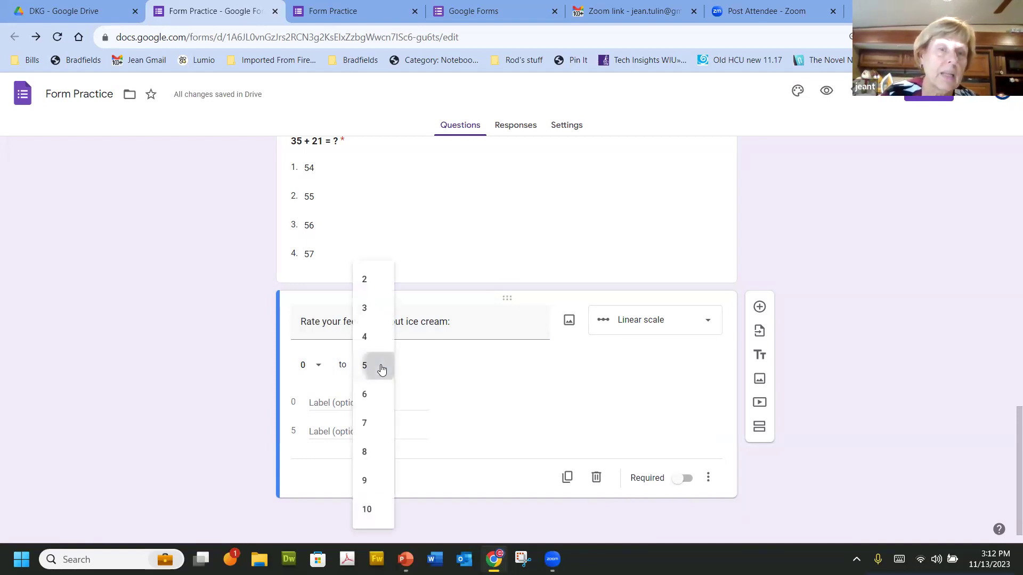
click(321, 404)
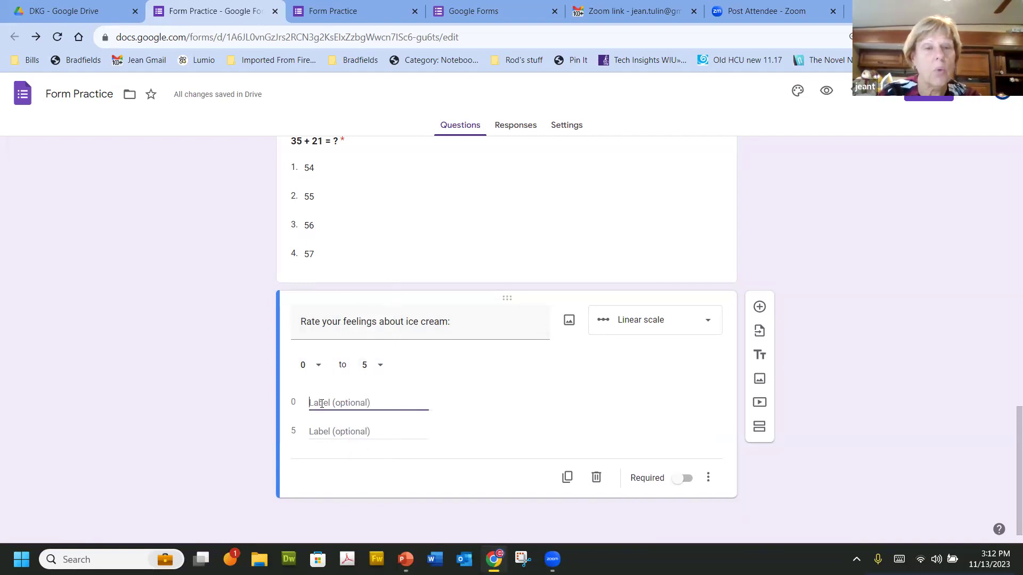
text(Never )
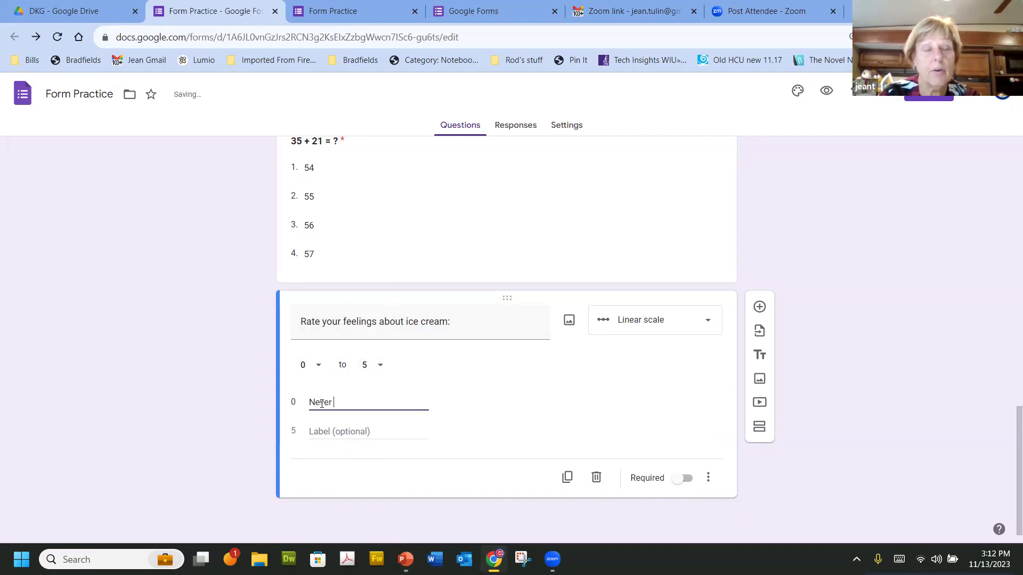
text(want it)
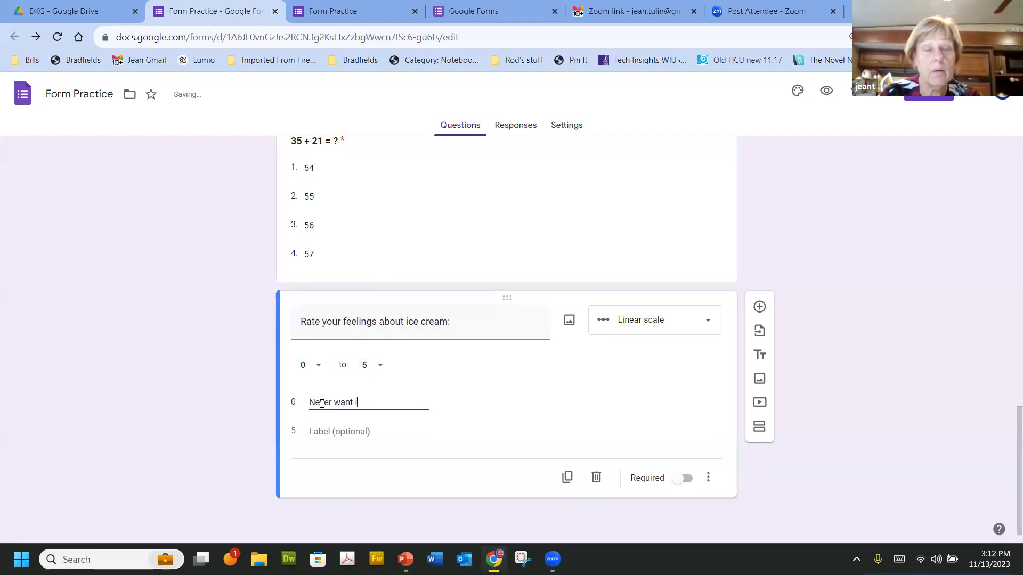
click(333, 432)
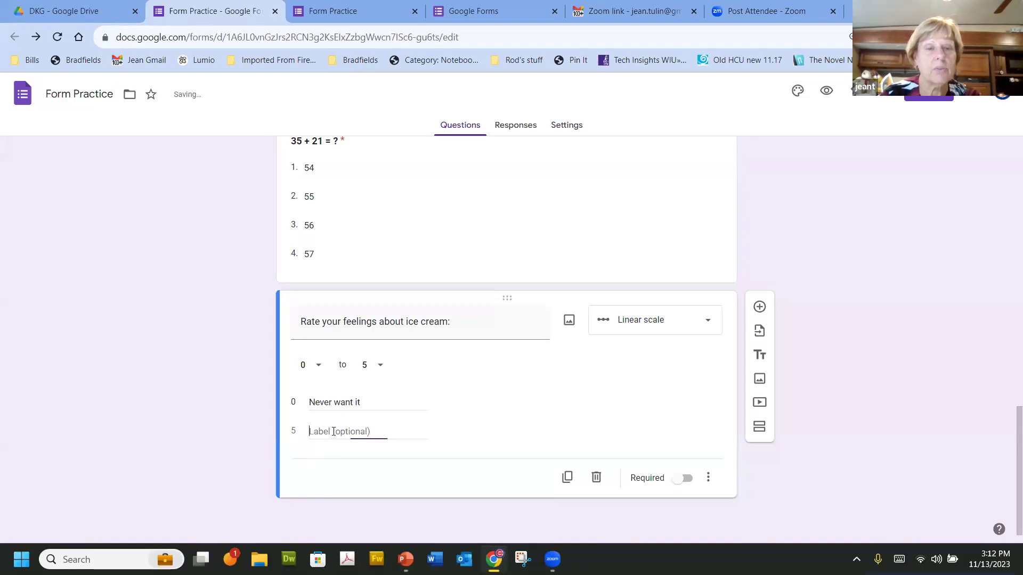
text(I love it)
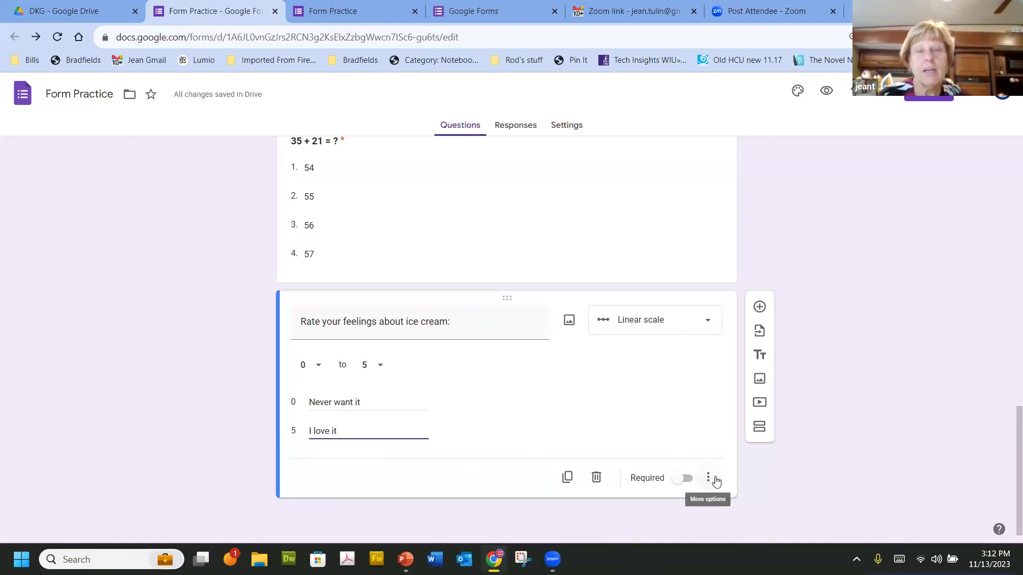
Step: Open the form's respondent preview
right_click(659, 415)
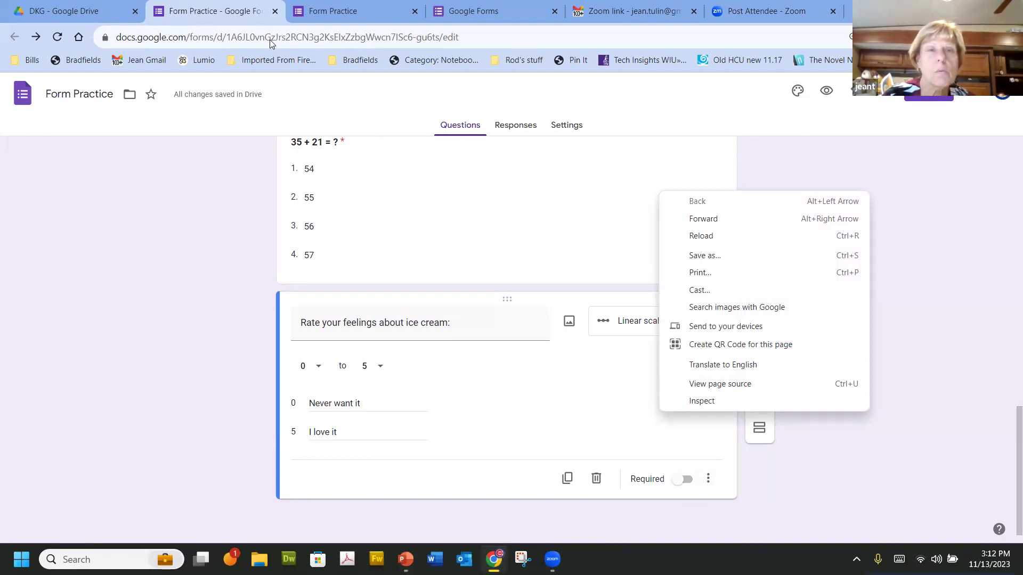
click(299, 19)
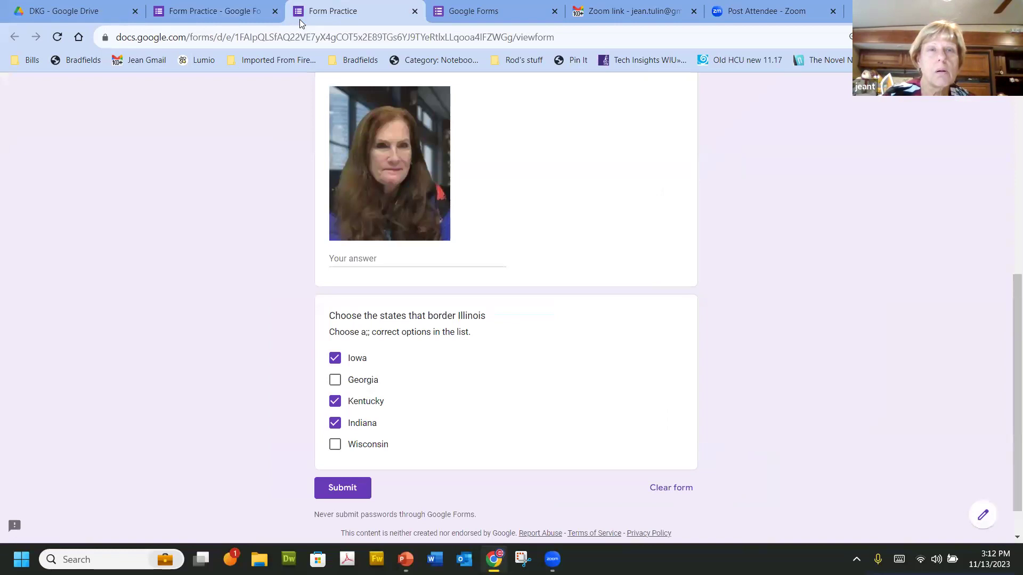
right_click(300, 19)
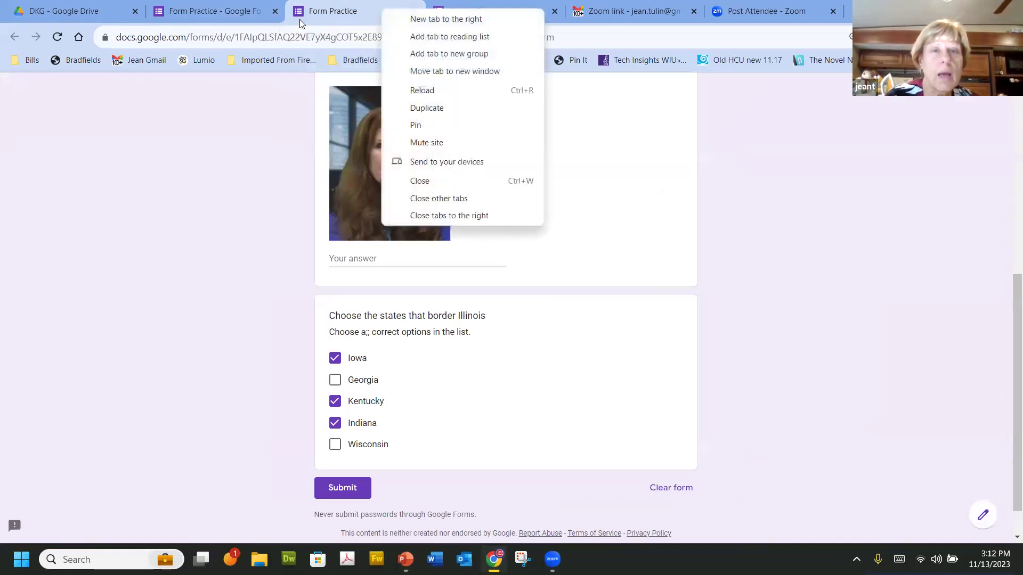
click(418, 181)
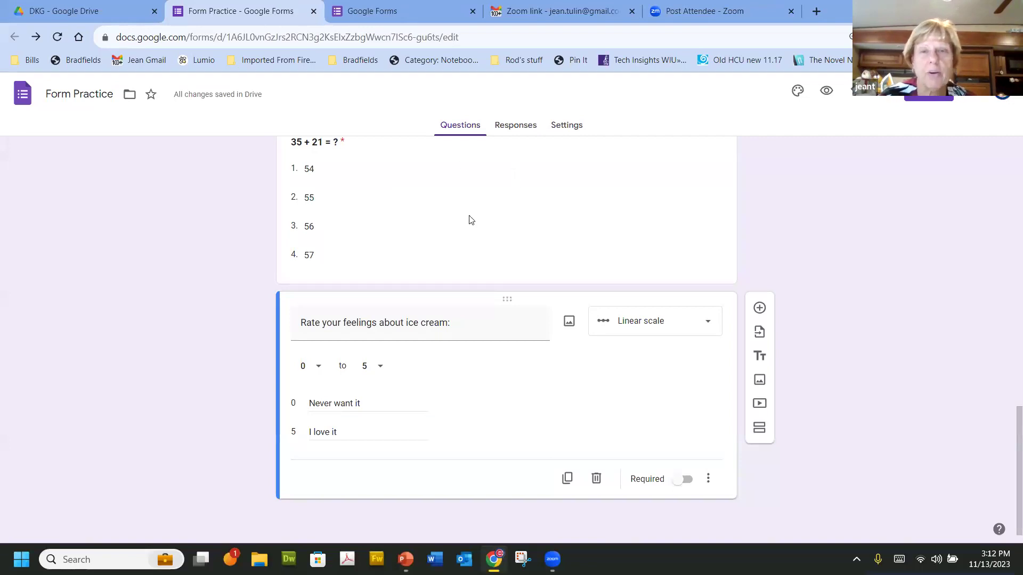
click(827, 94)
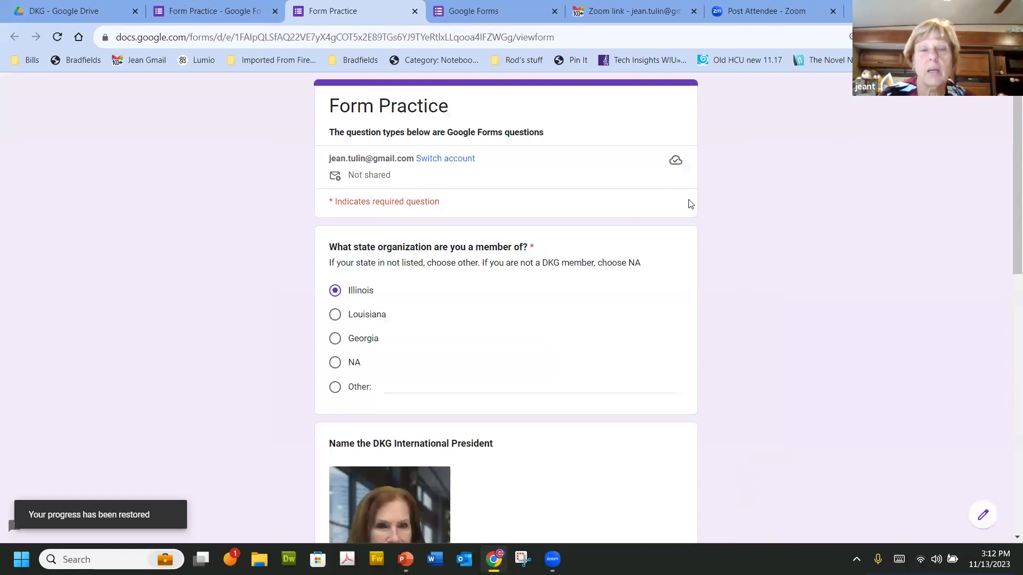
Step: In the preview, answer '35 + 21 = ?' with 56
scroll(690, 204, down, 10)
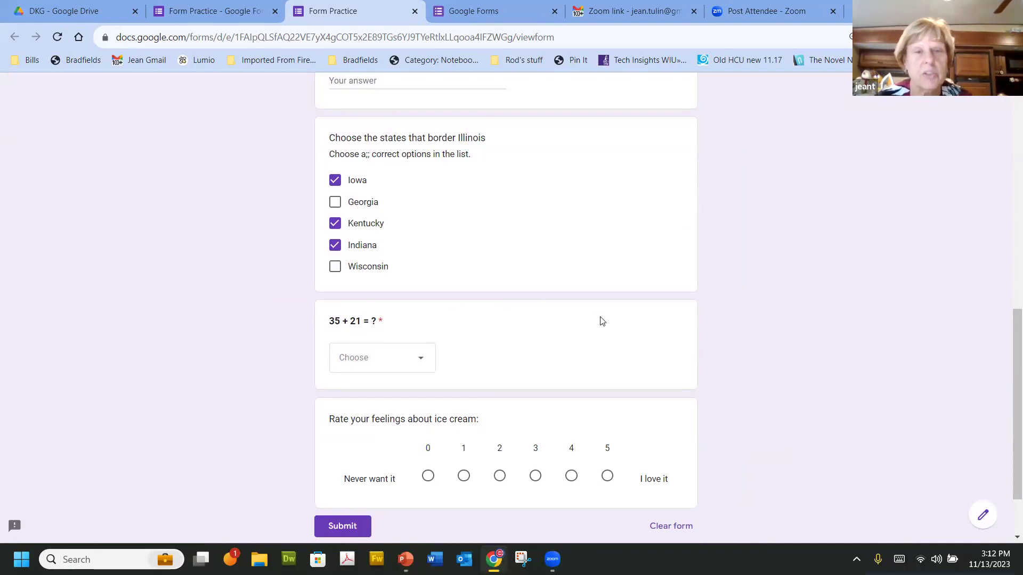
scroll(491, 292, down, 2)
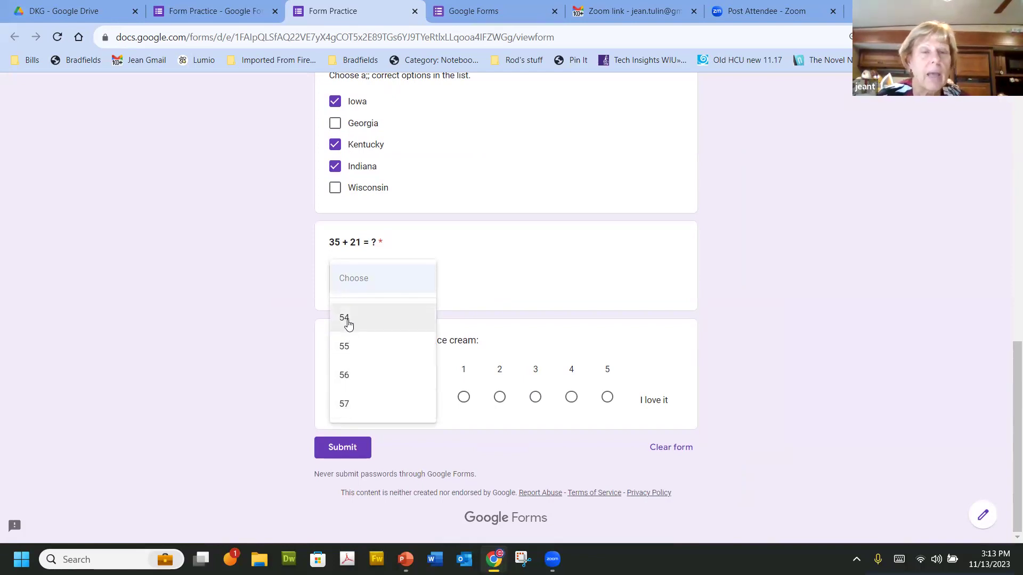
click(354, 387)
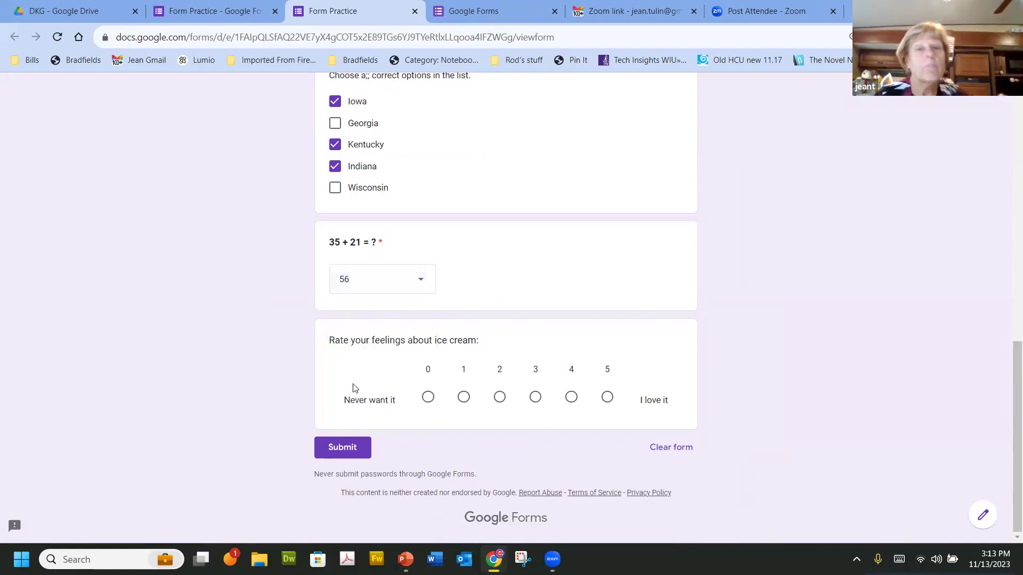
click(419, 279)
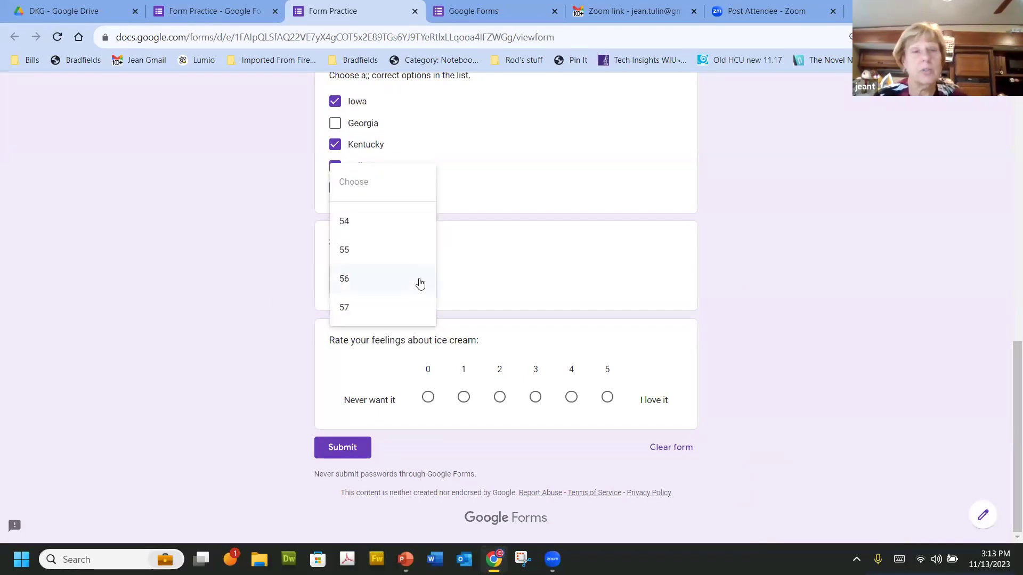
click(420, 283)
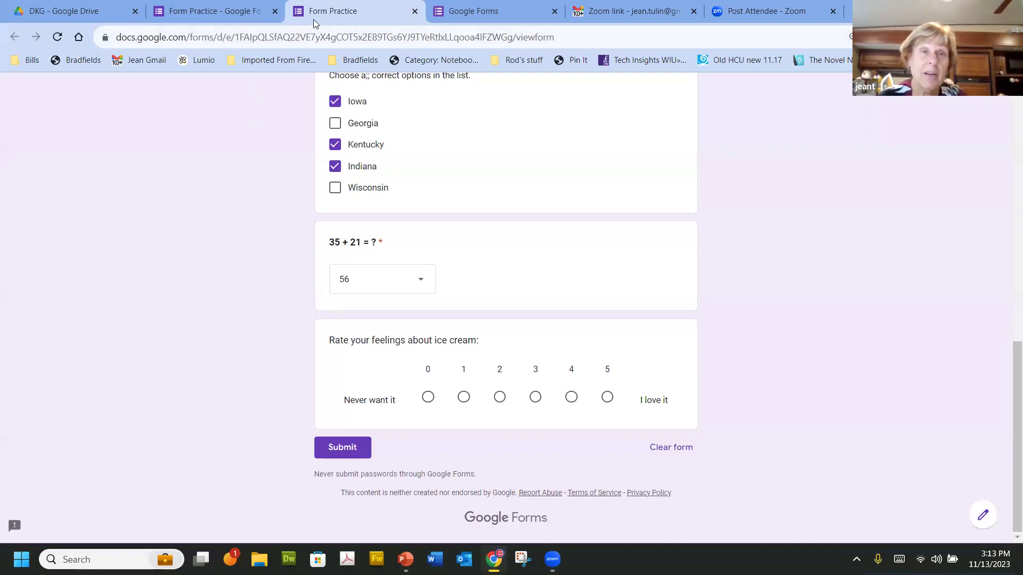
right_click(346, 13)
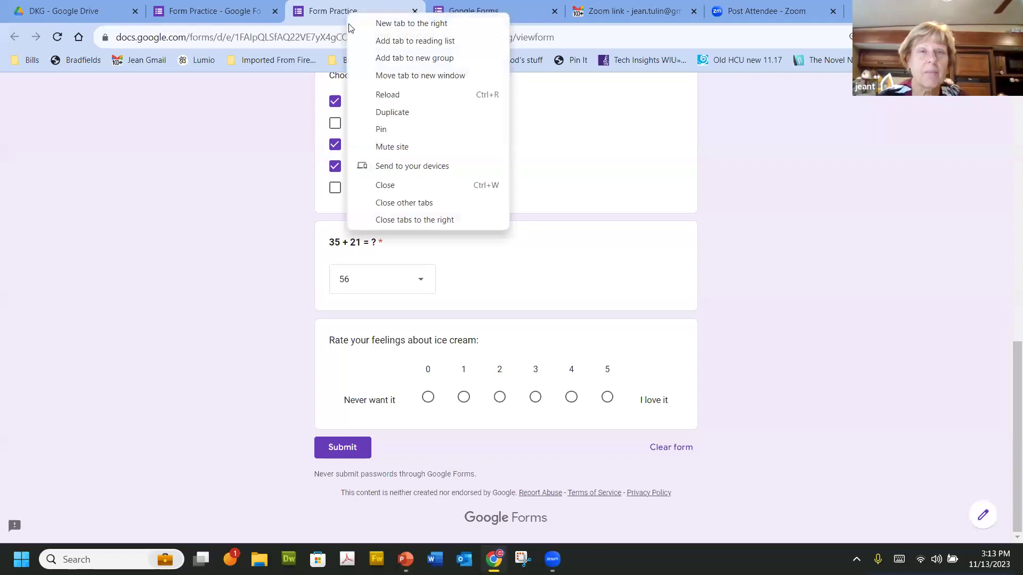
click(199, 20)
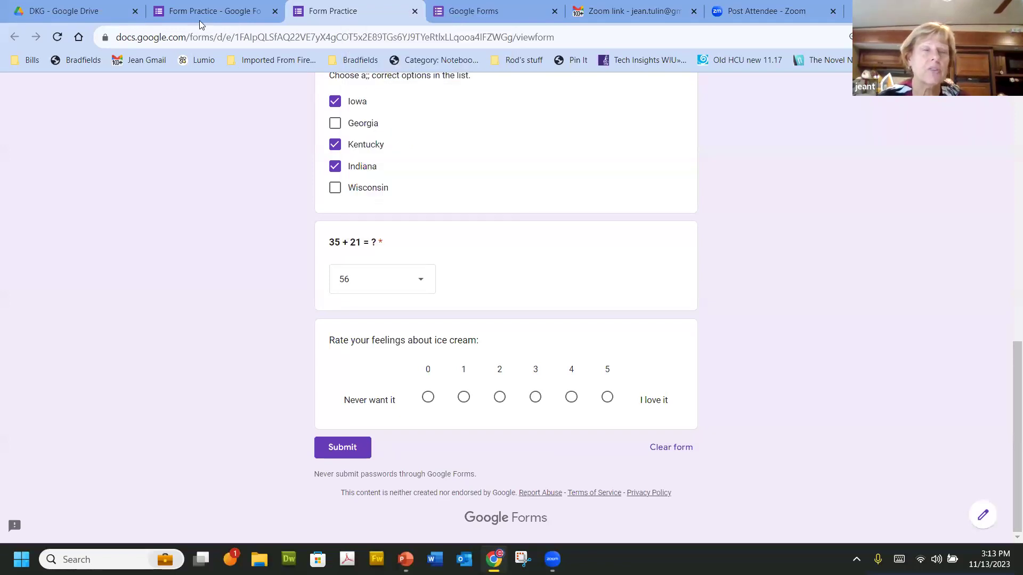
Step: Add a Multiple choice grid question after the ice cream scale and start its Super Bowl chances title
click(199, 20)
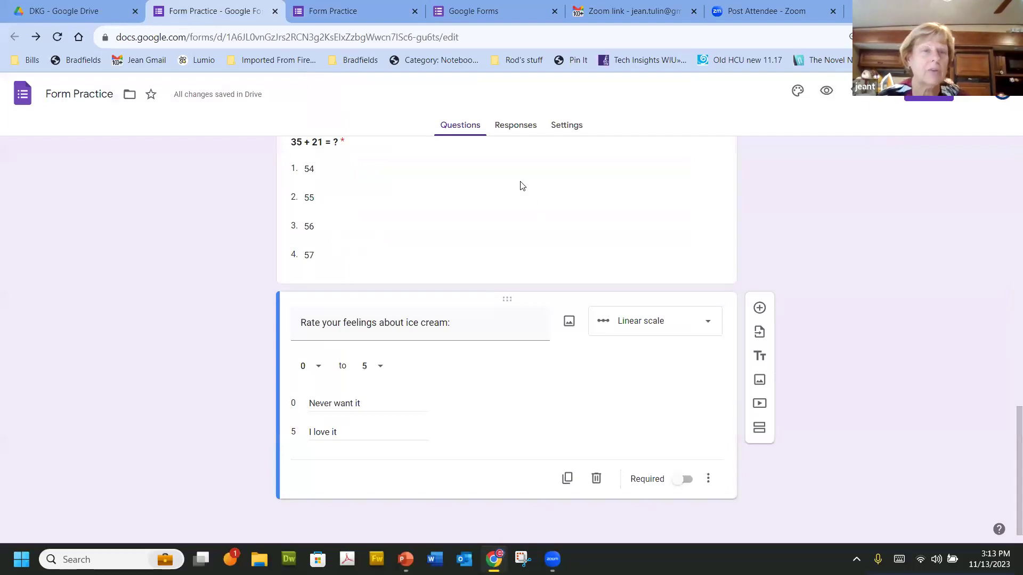
click(760, 308)
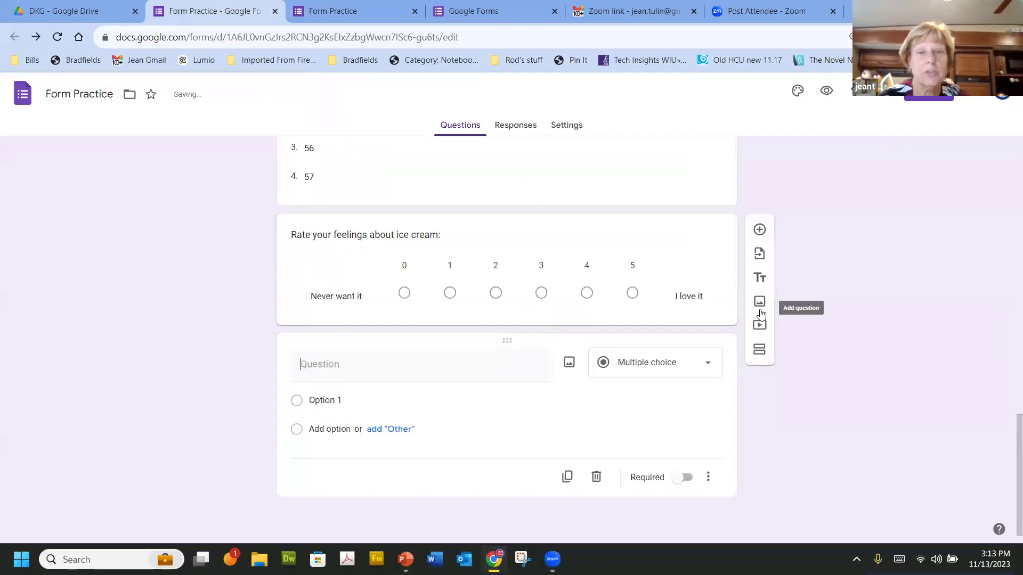
click(635, 367)
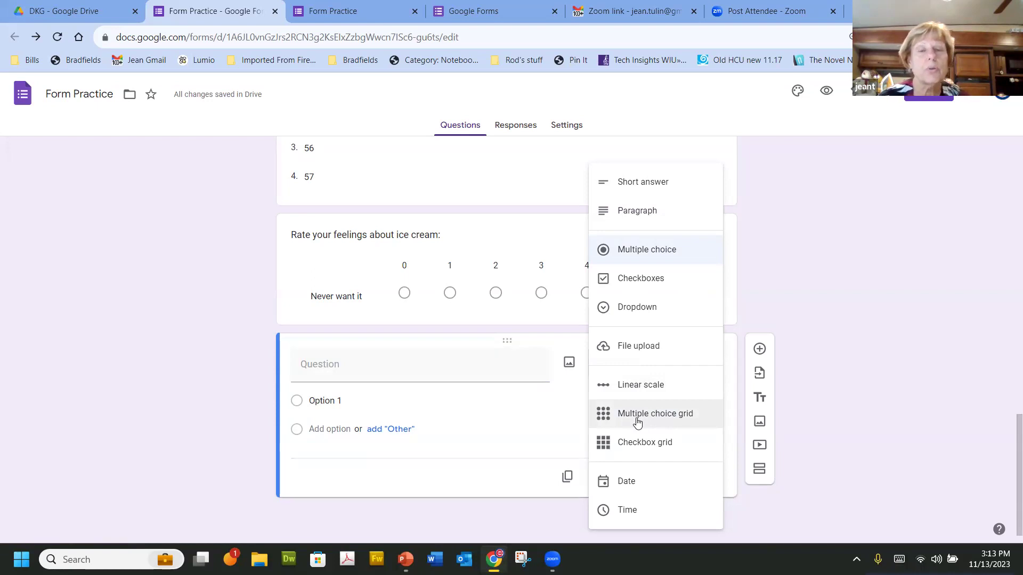
click(637, 421)
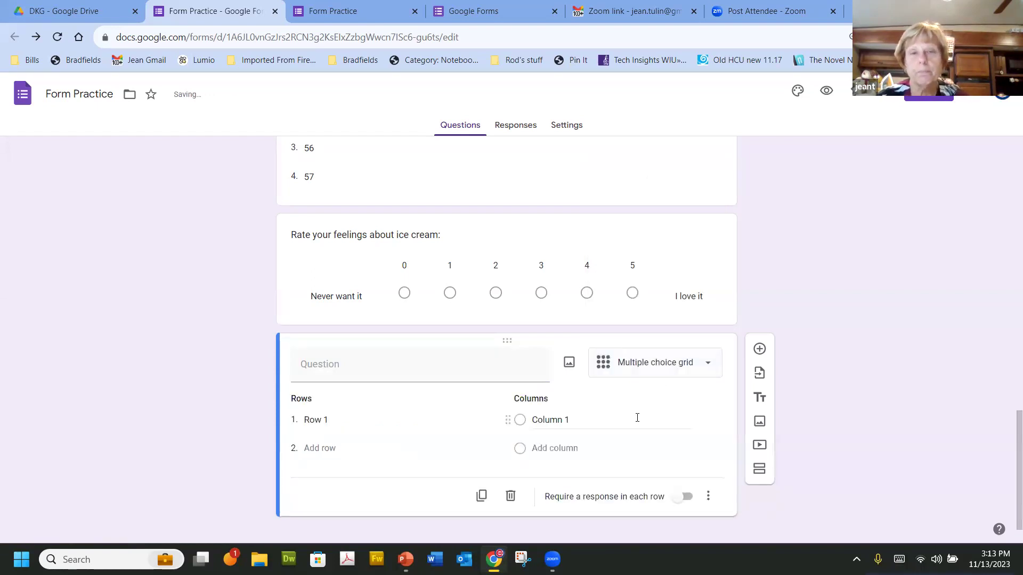
click(324, 373)
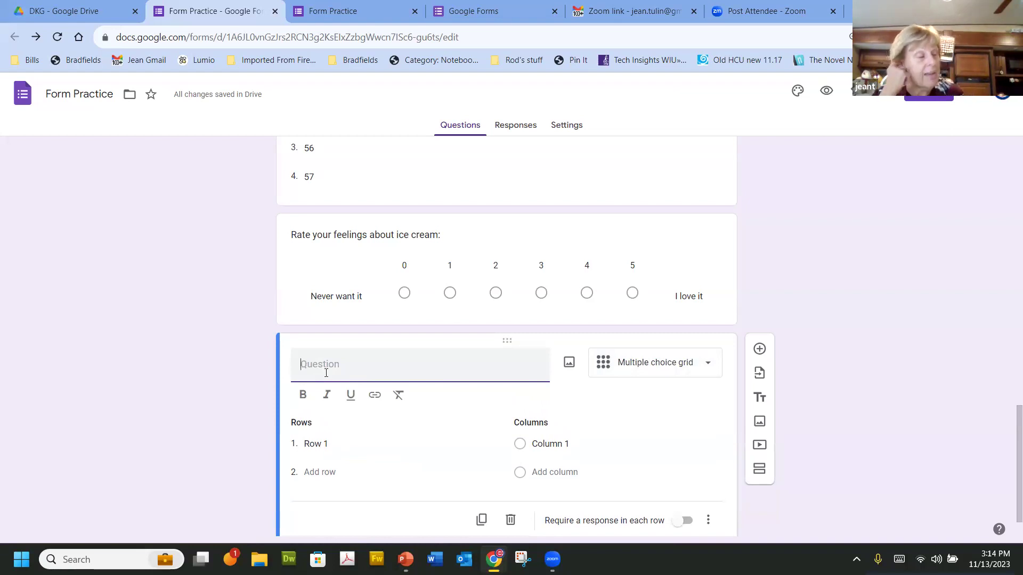
text(R)
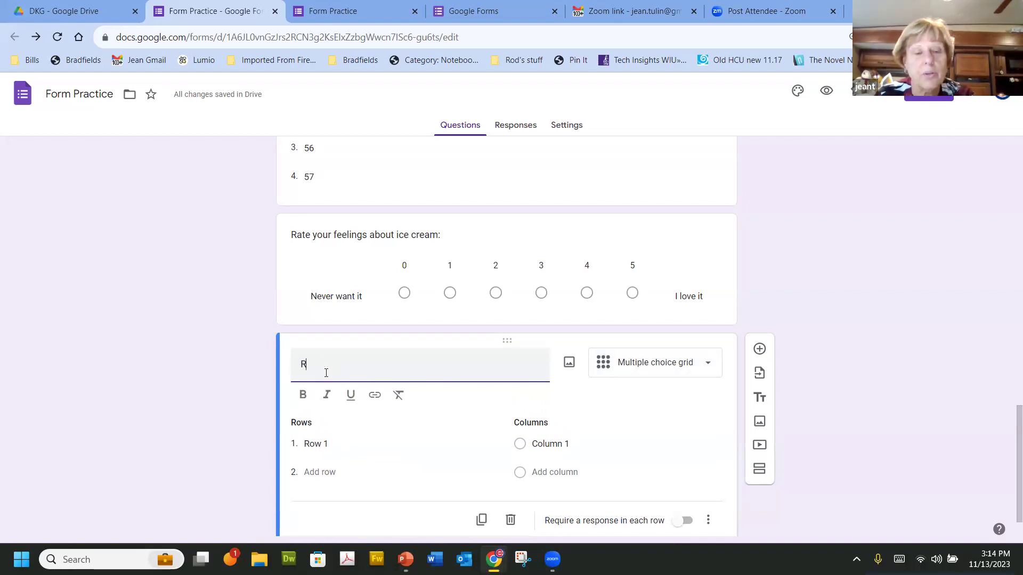
text(ate e)
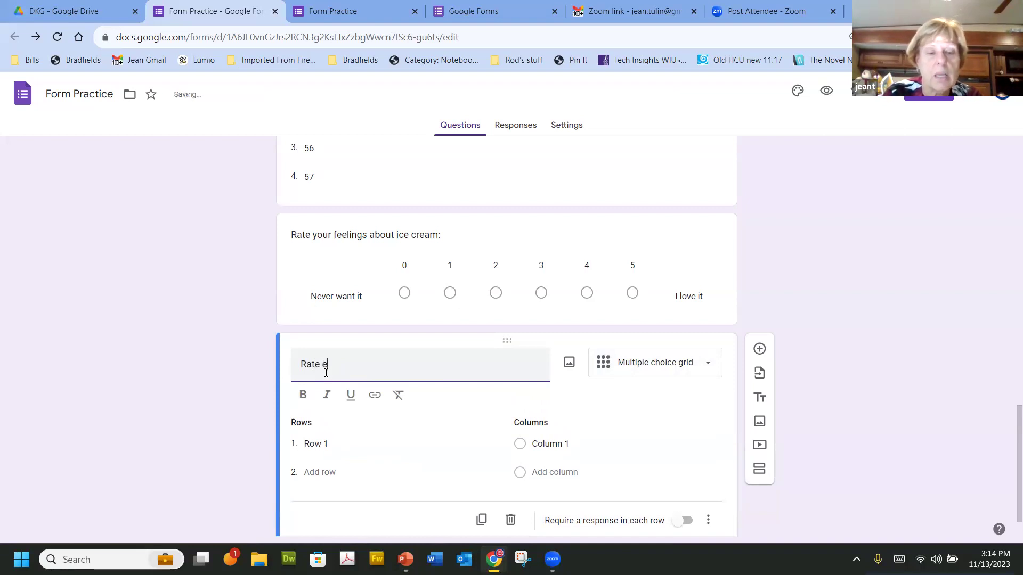
text(ach teams )
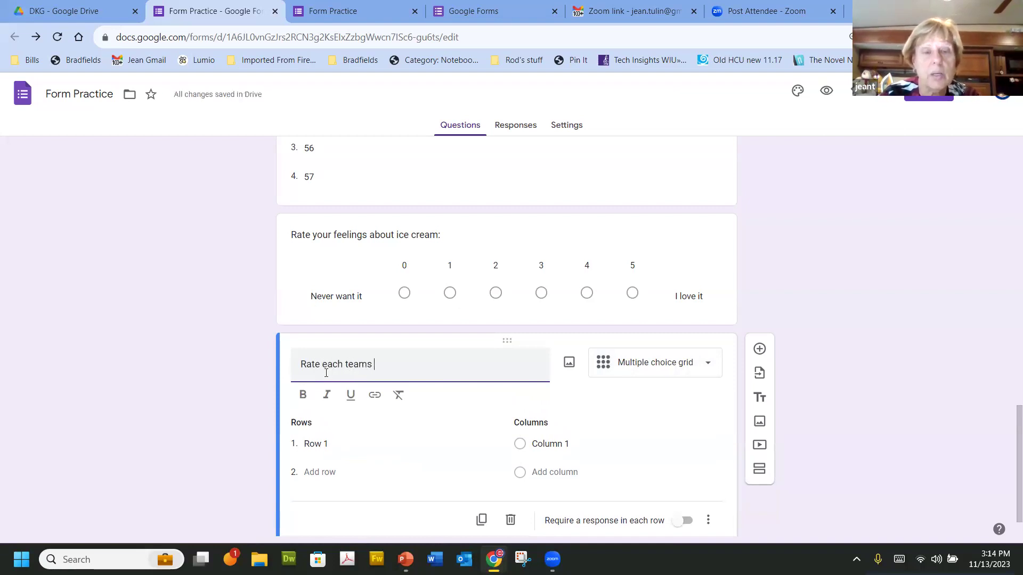
text(chances)
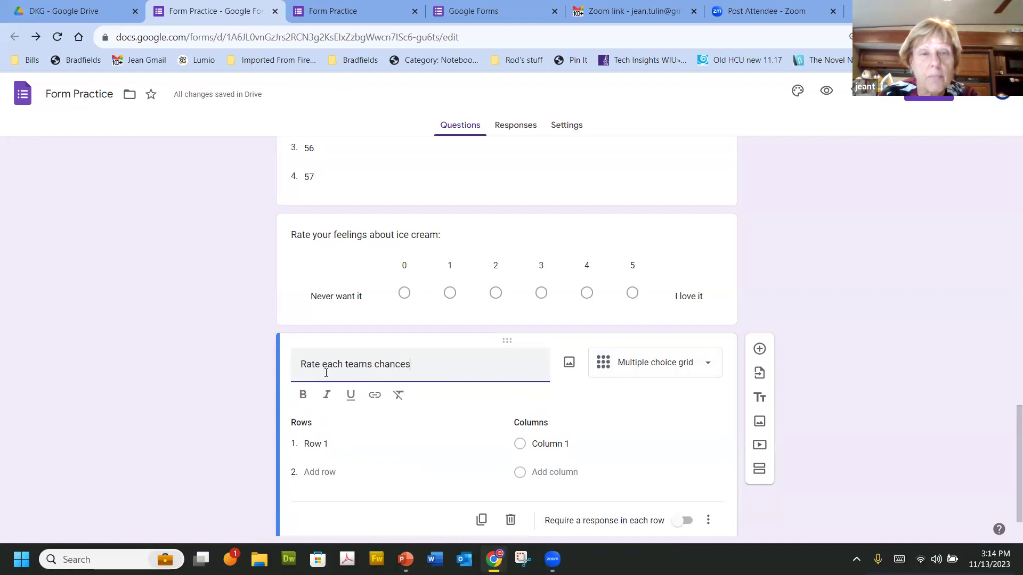
text( of winni)
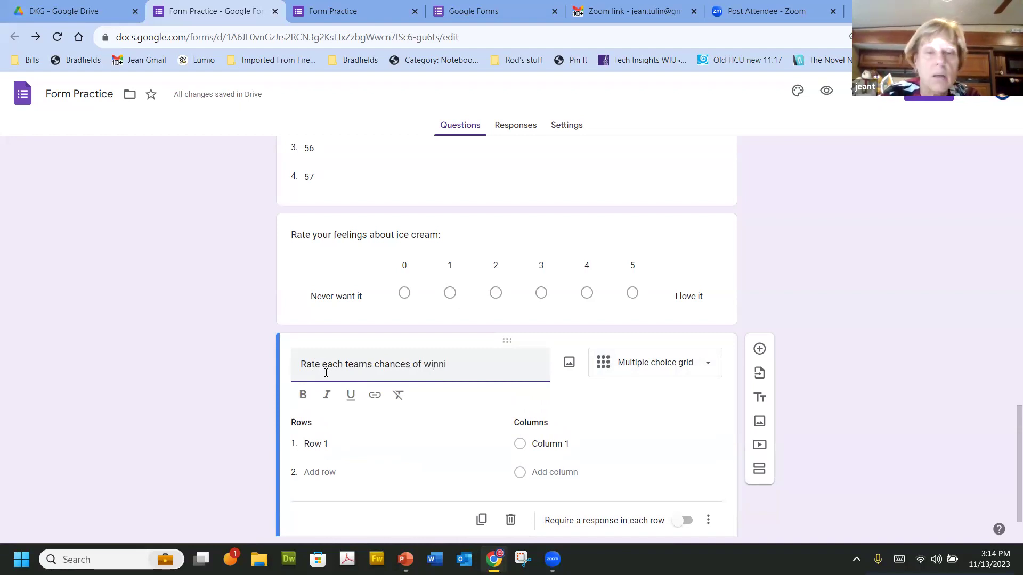
text(ng the Super Bowl)
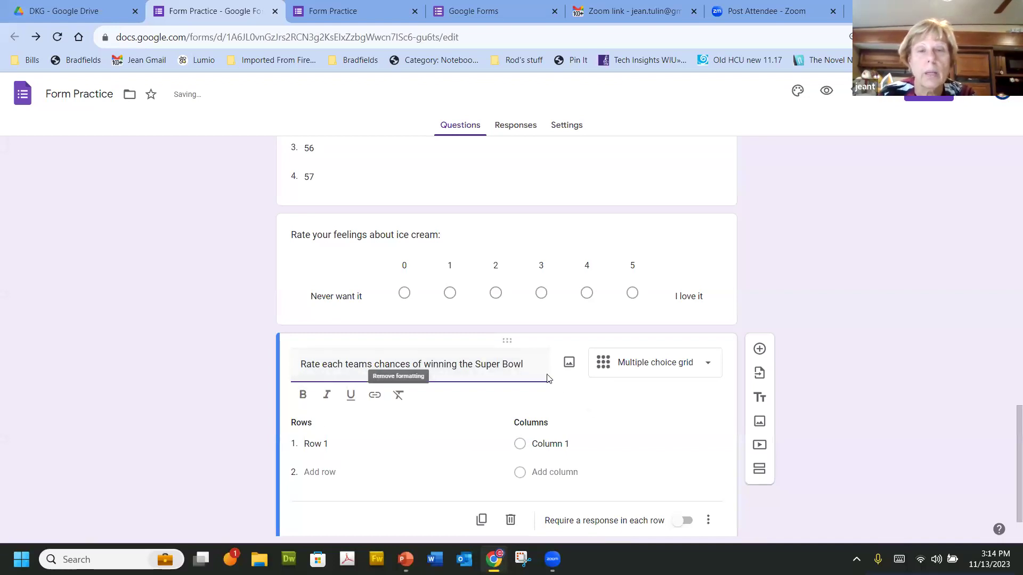
Step: Finish the title 'Rate each teams chances of winning the Super Bowl' and make it bold
drag(531, 361, 207, 353)
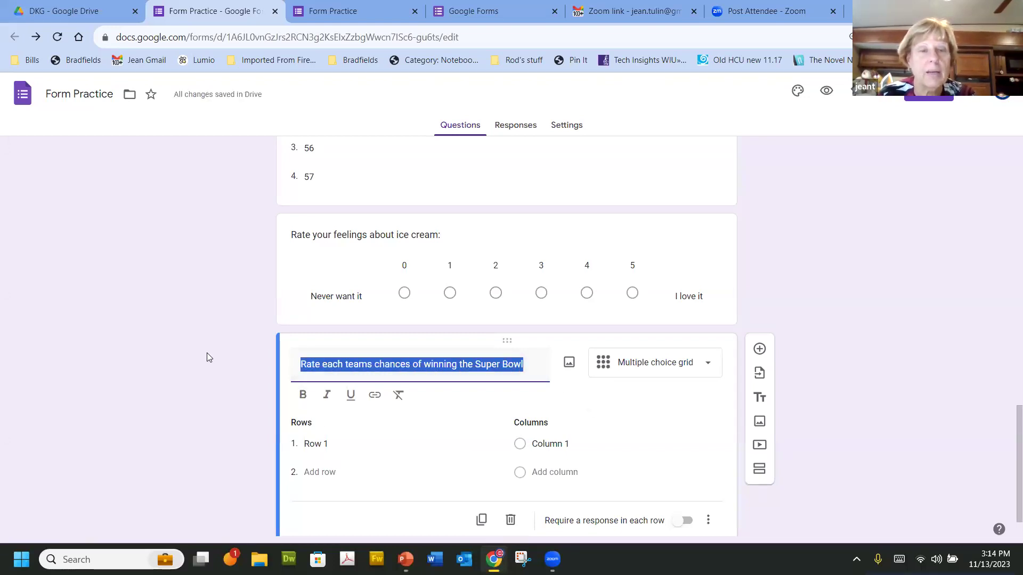
click(303, 395)
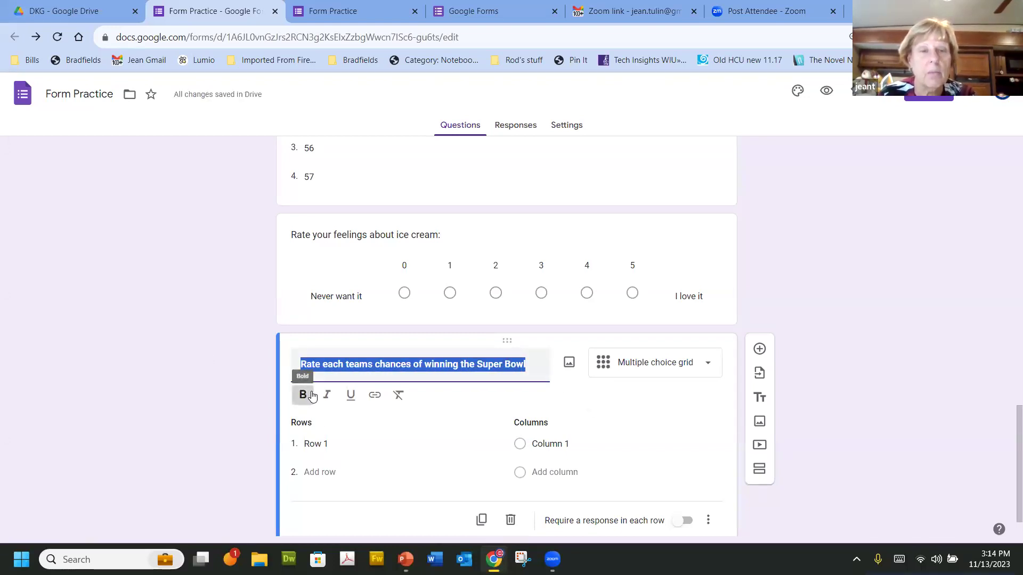
Step: Label the grid rows Chicago Bears, KC Chiefs, Dallas Cowboys and New England Patriots
click(318, 445)
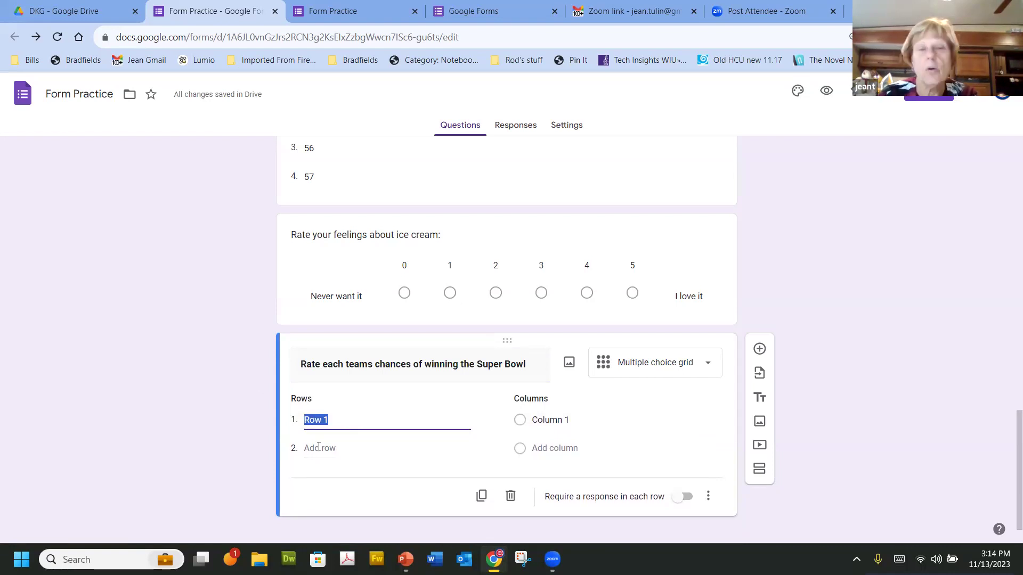
text(Ch)
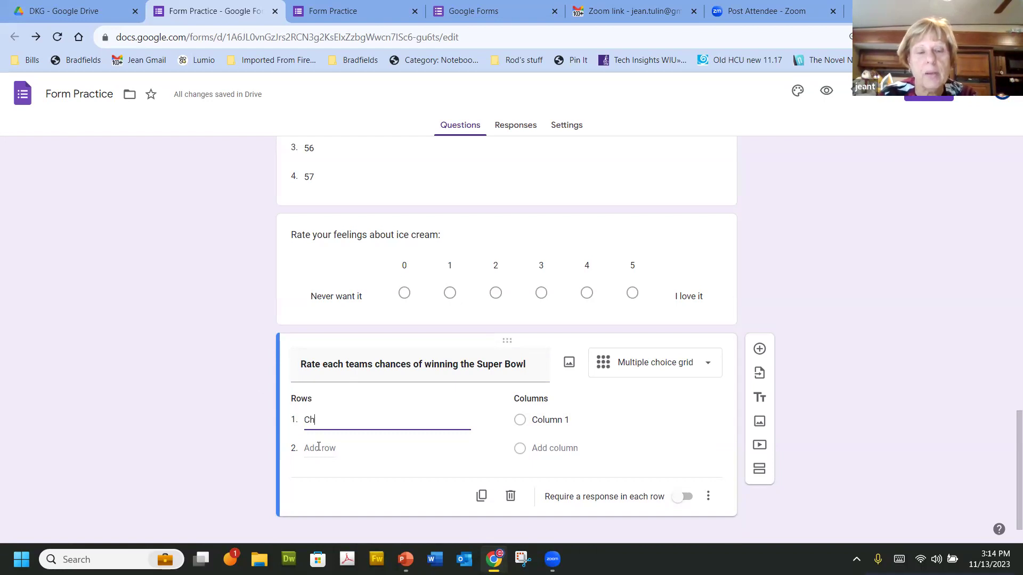
text(ica)
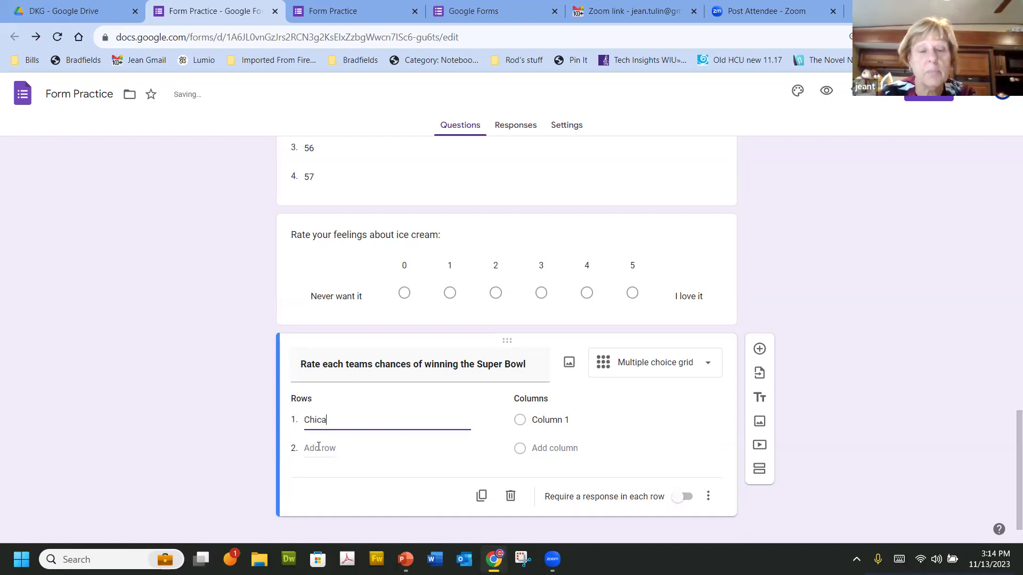
text(go Bears)
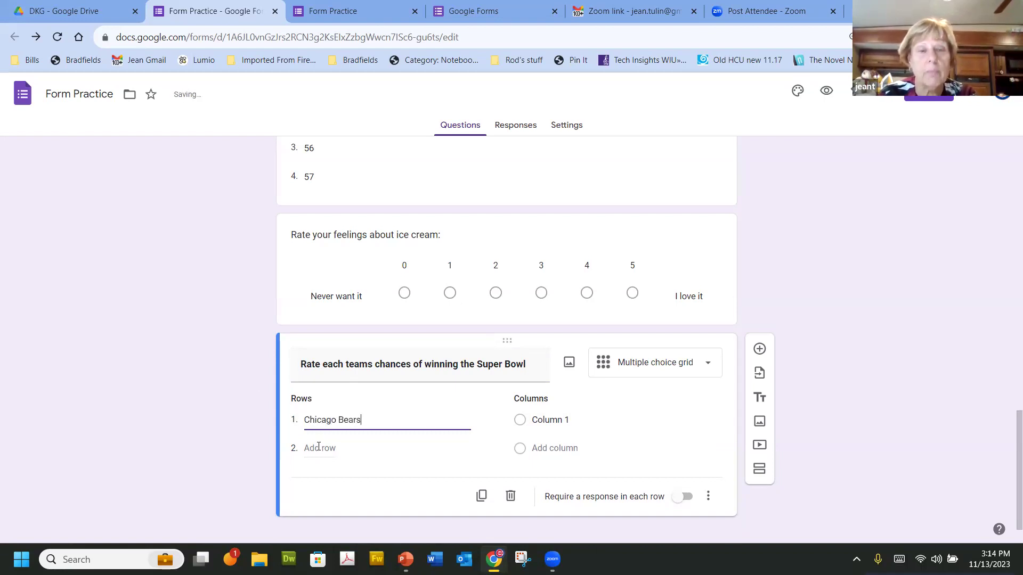
click(337, 451)
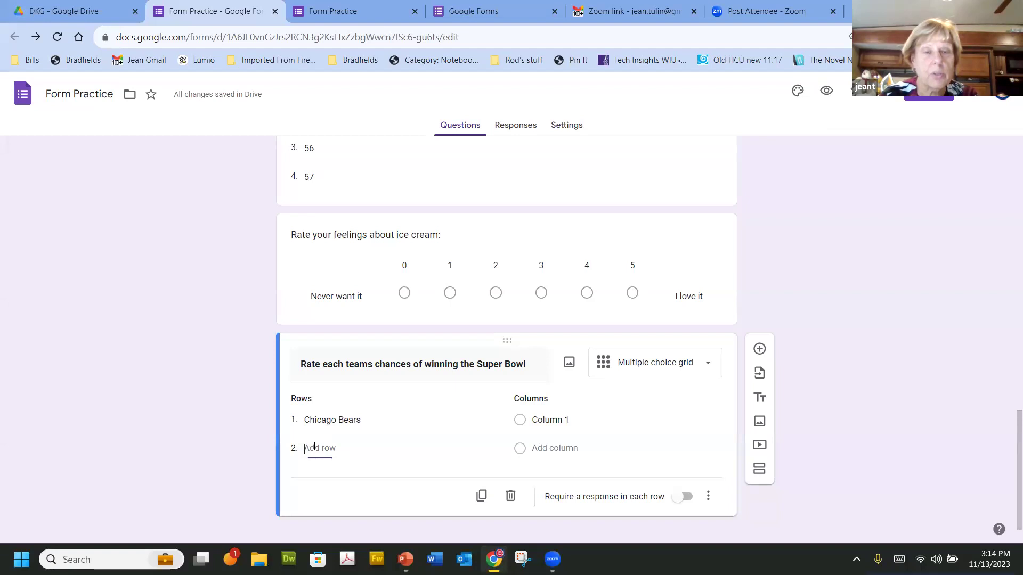
click(315, 447)
text(K)
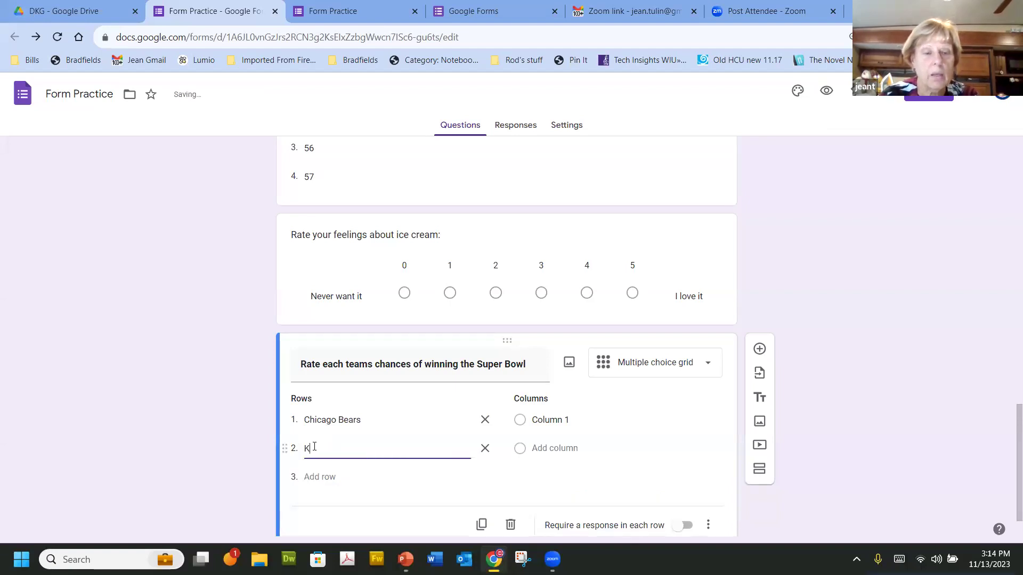
text(C Chiefs)
click(326, 477)
text(Dall)
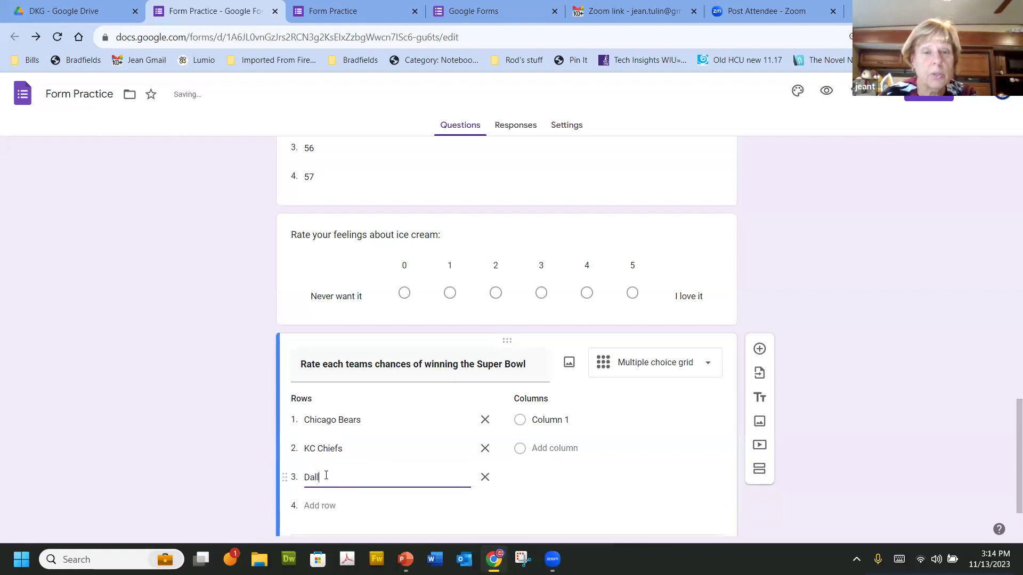
text(as Cowboys)
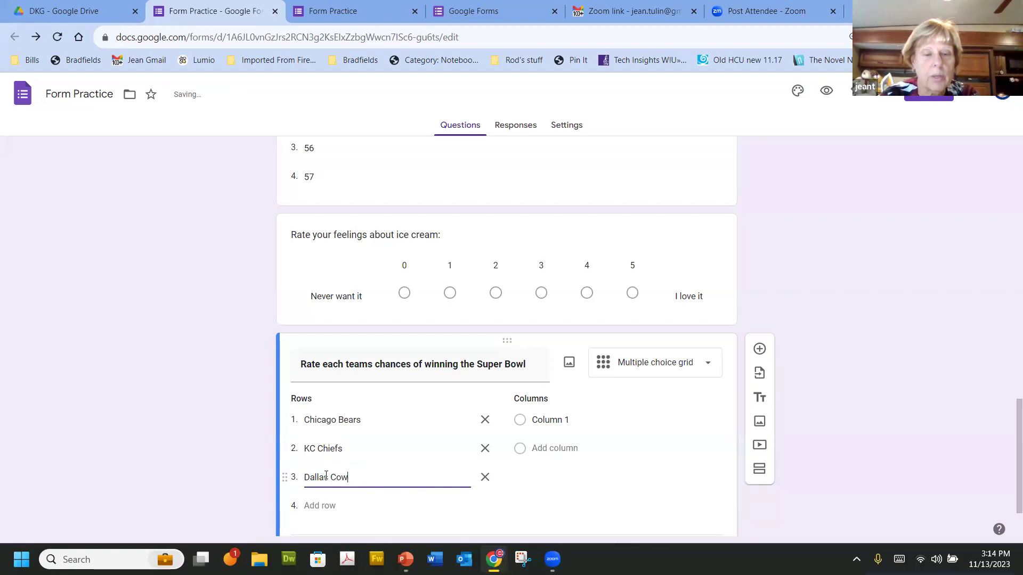
click(334, 505)
text(New En)
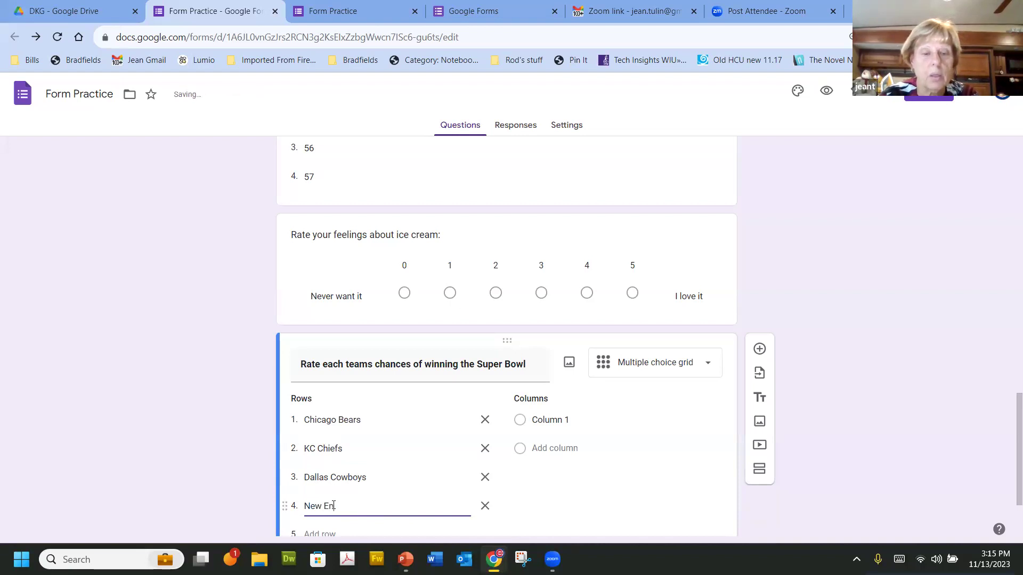
text(gland patriots)
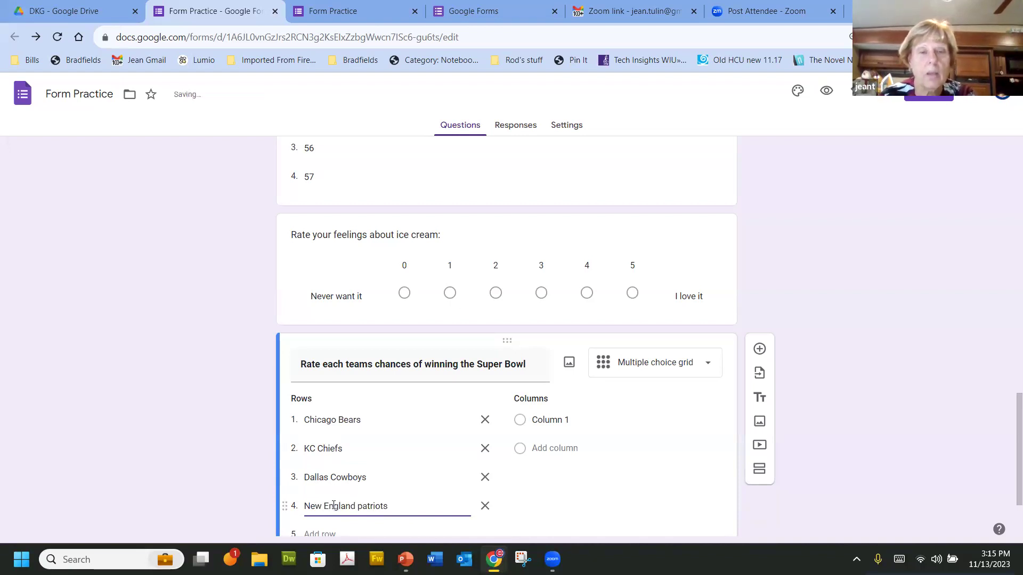
key(BackSpace)
text(P)
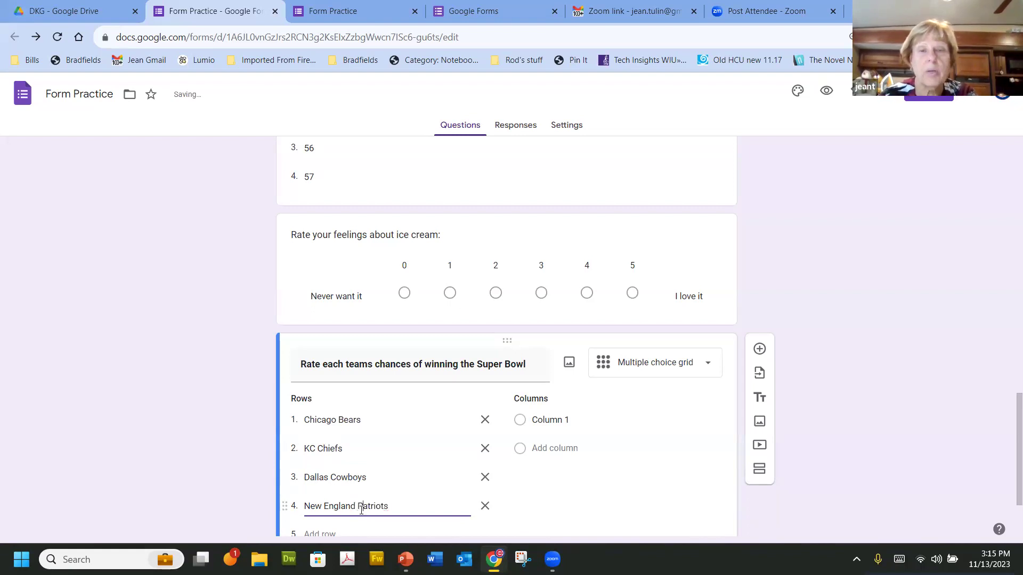
click(539, 421)
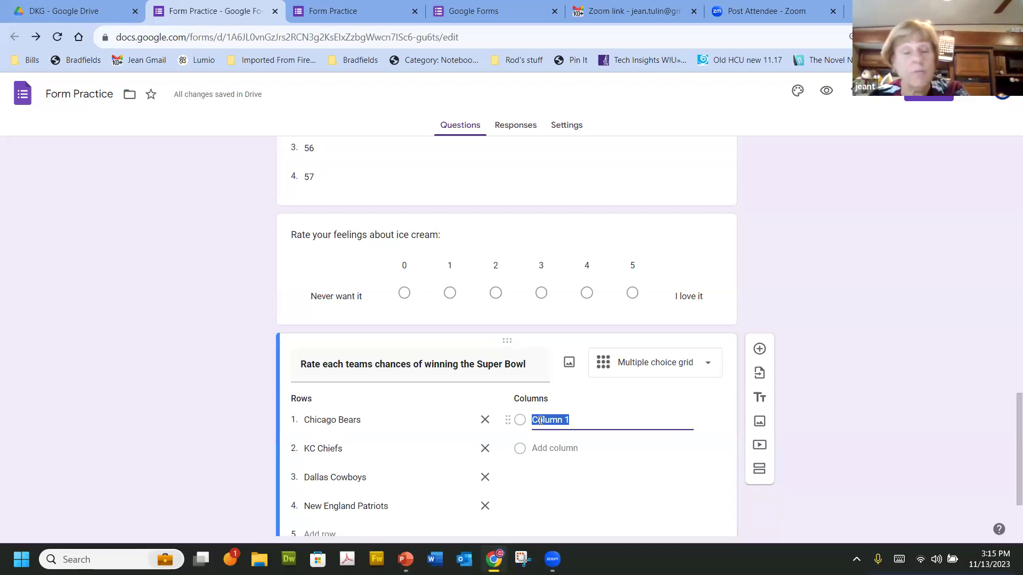
Step: Label the first three grid columns 0%, 25% and 50%
text(0)
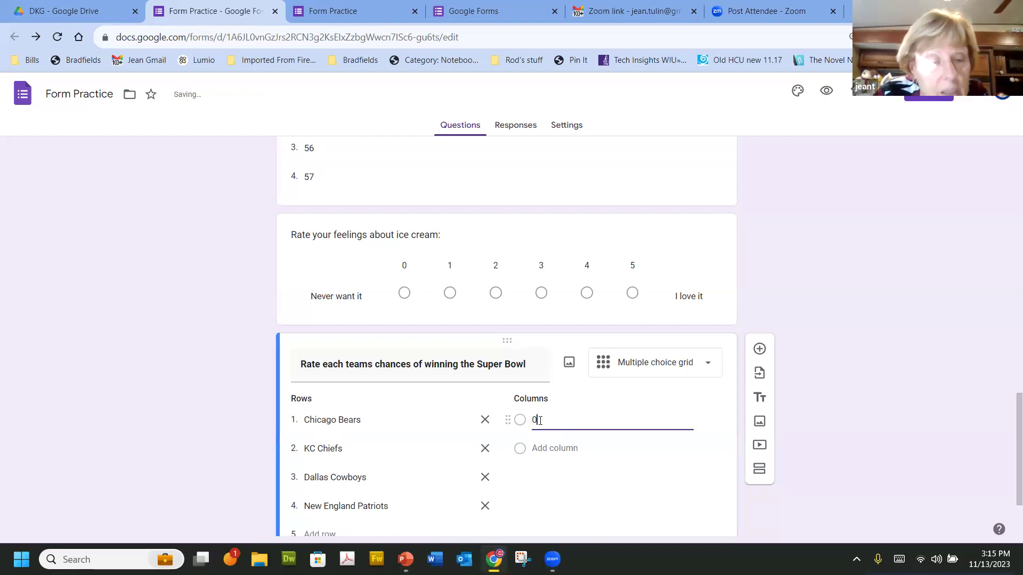
text(%)
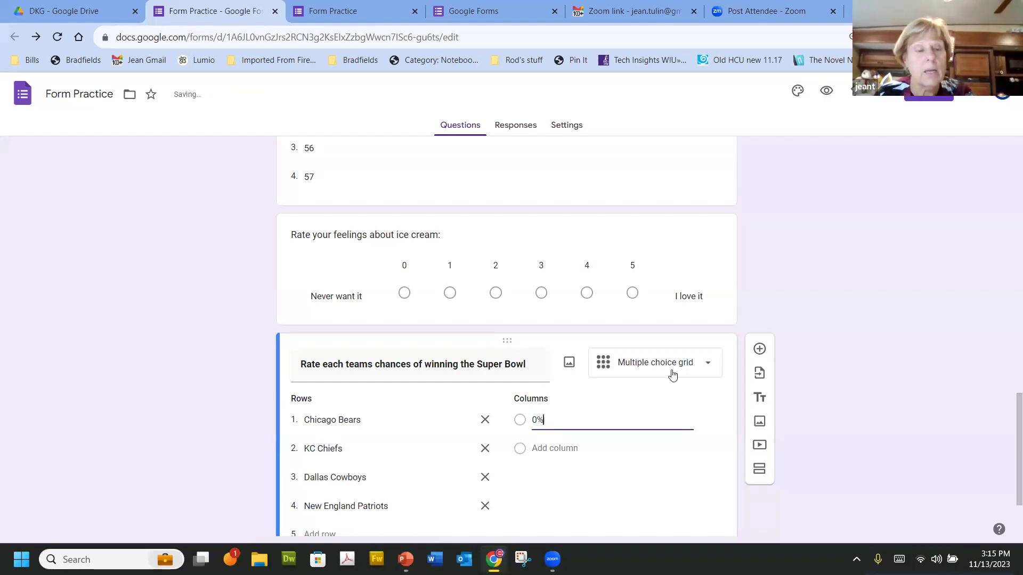
key(shift+Left)
key(shift+Left)
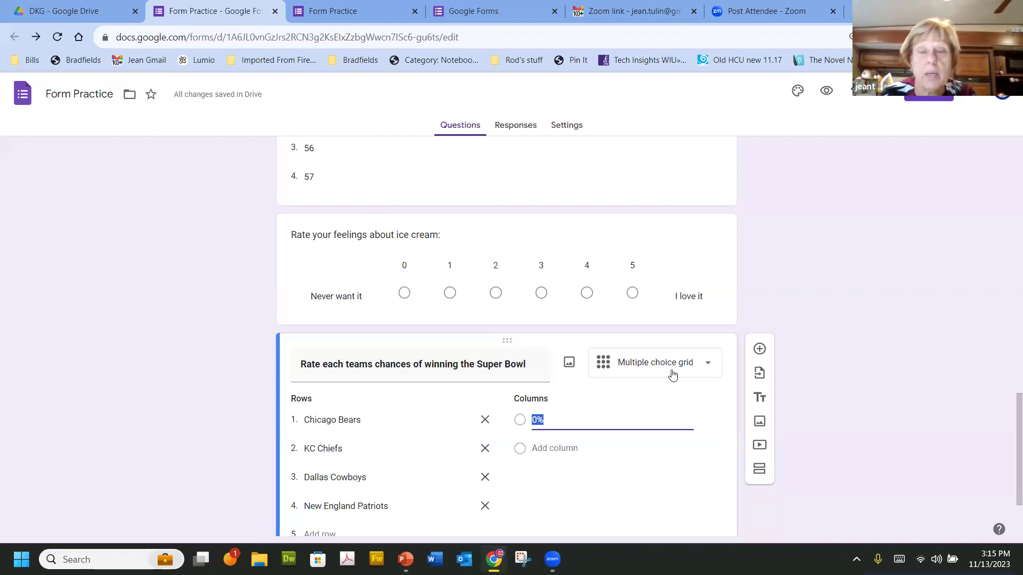
click(573, 447)
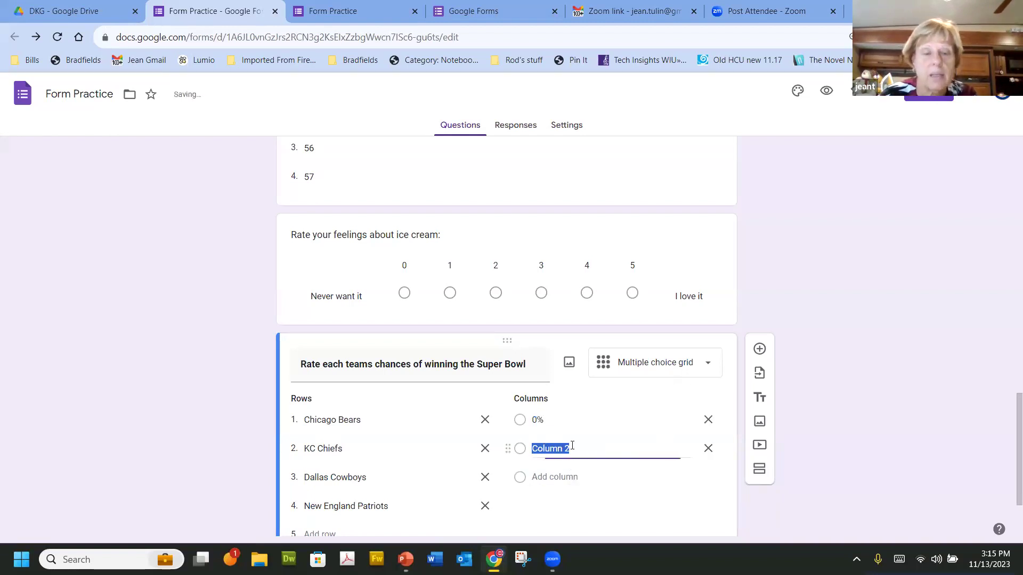
text(0%)
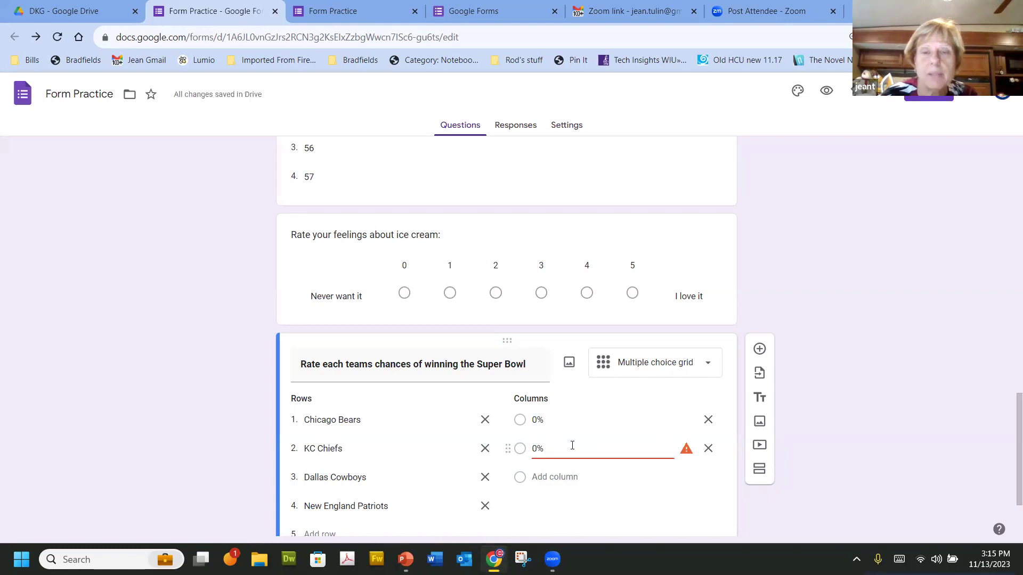
mouse_move(687, 456)
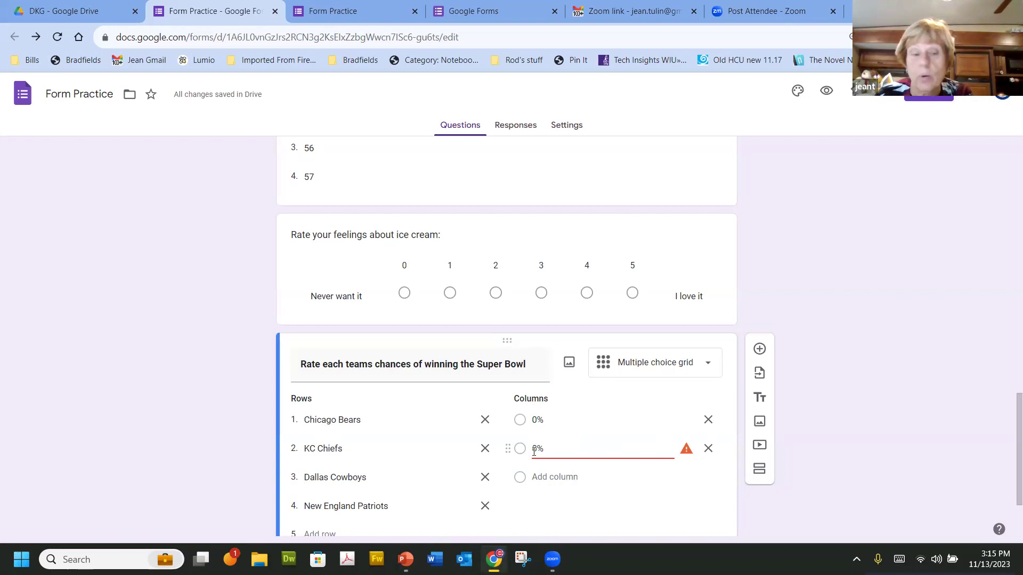
text(25)
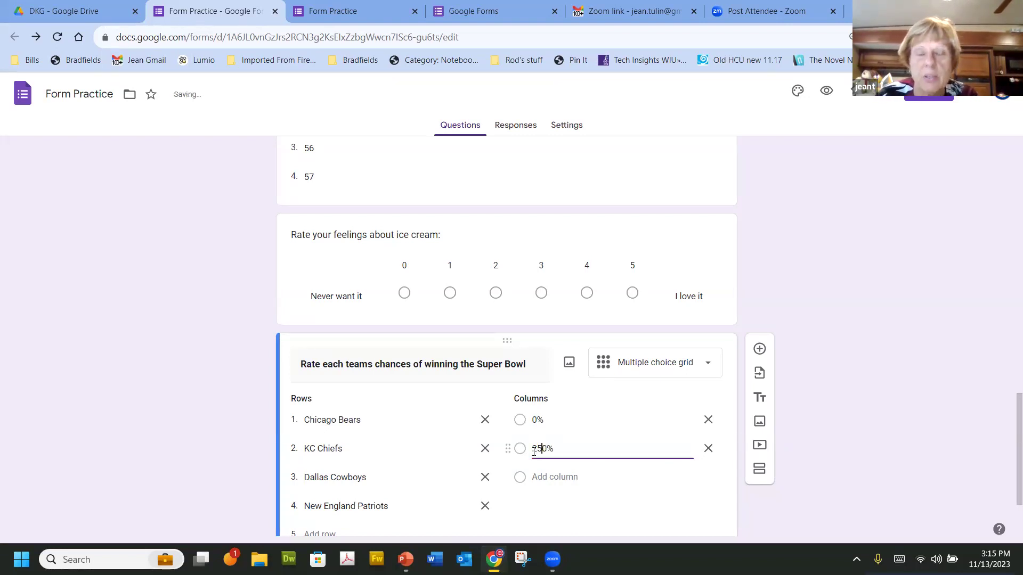
key(Delete)
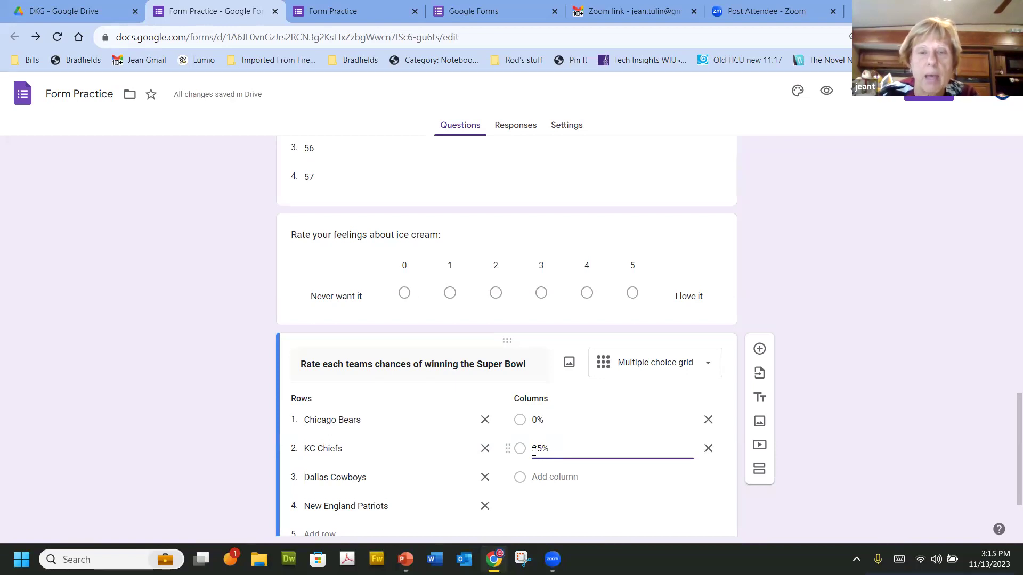
click(546, 478)
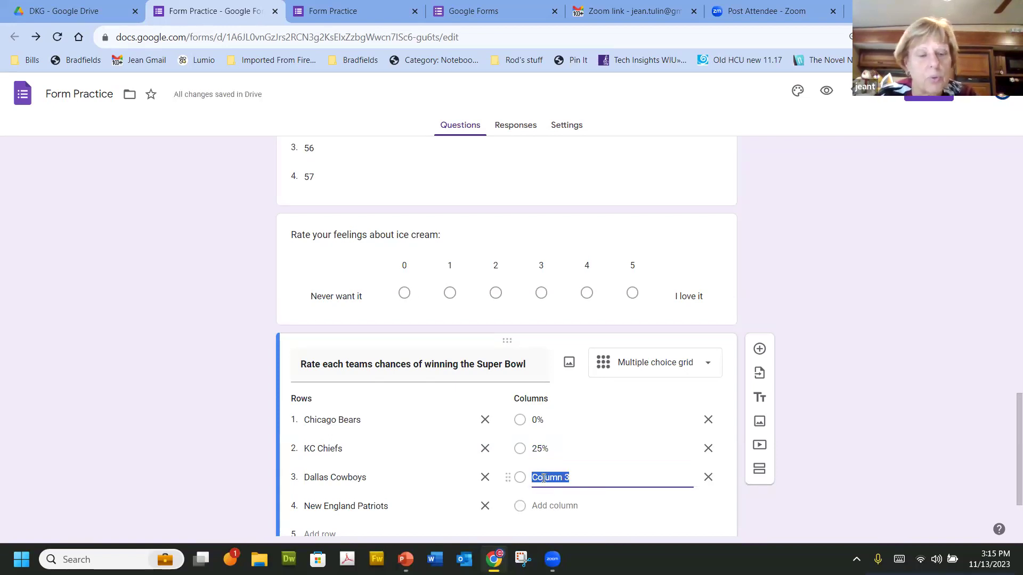
text(0%)
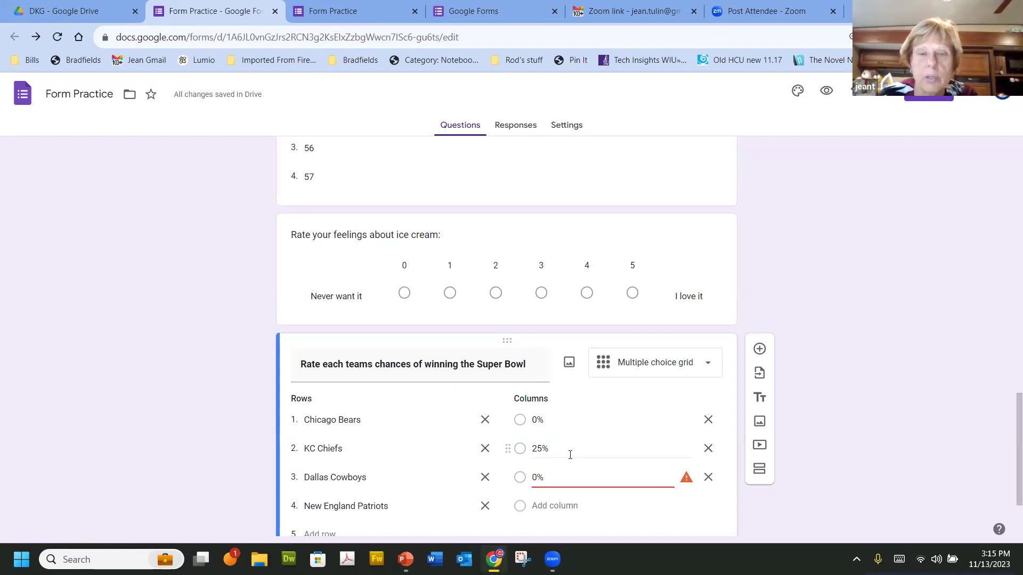
key(Left)
text(5)
Step: Add the remaining grid columns 75% and 100%
click(562, 505)
text(7)
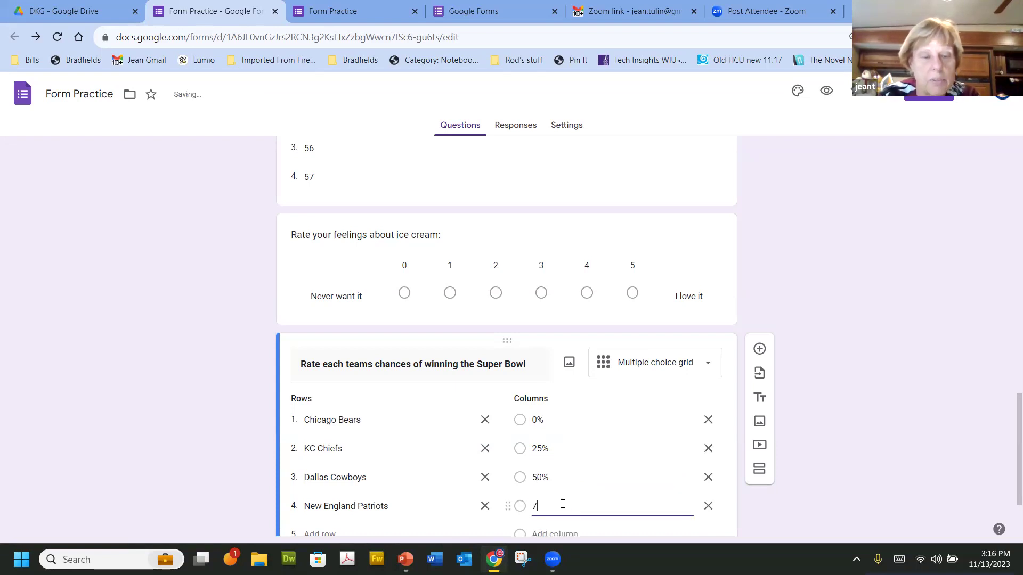
text(5%)
scroll(613, 473, down, 1)
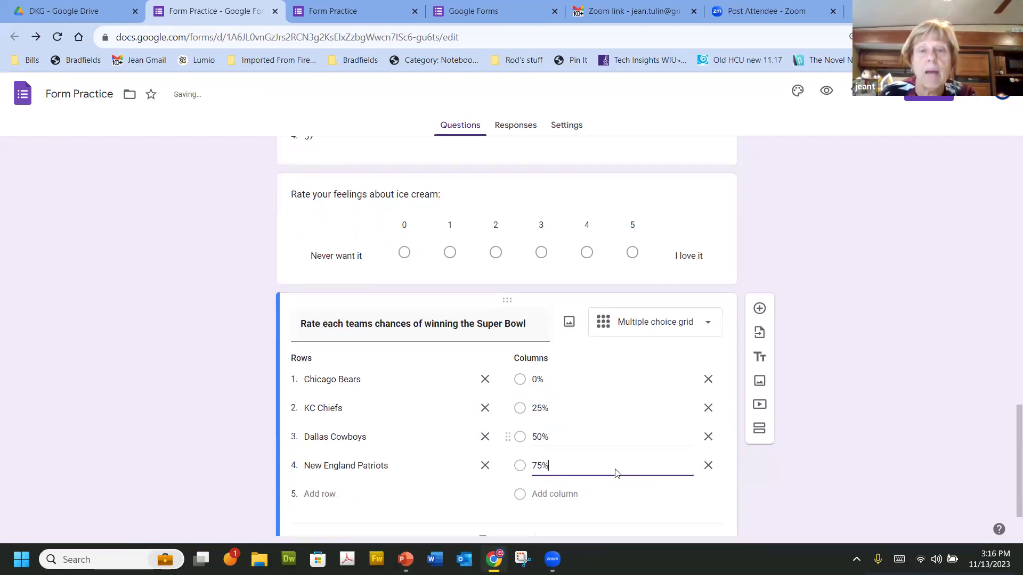
click(588, 490)
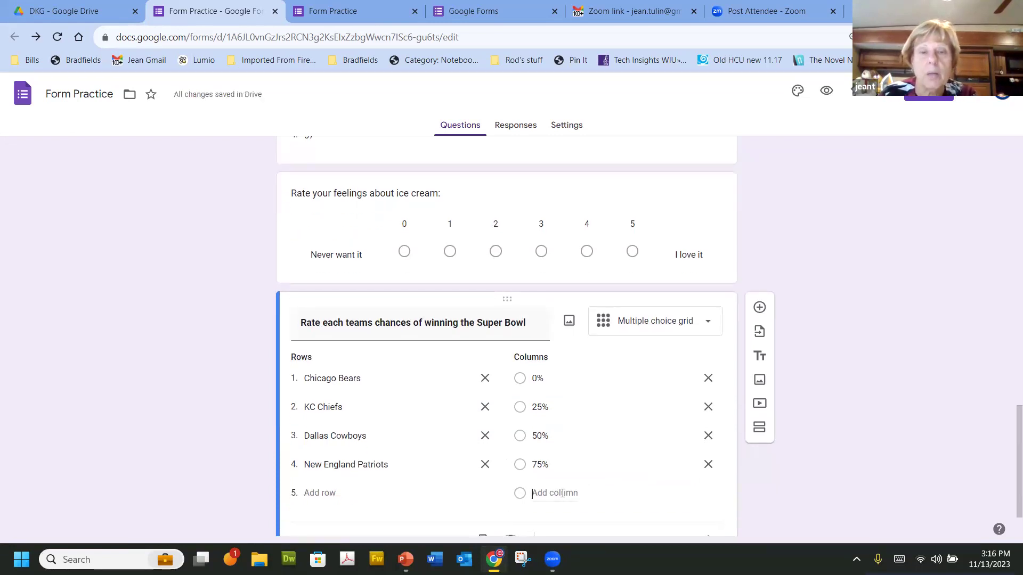
text(100%)
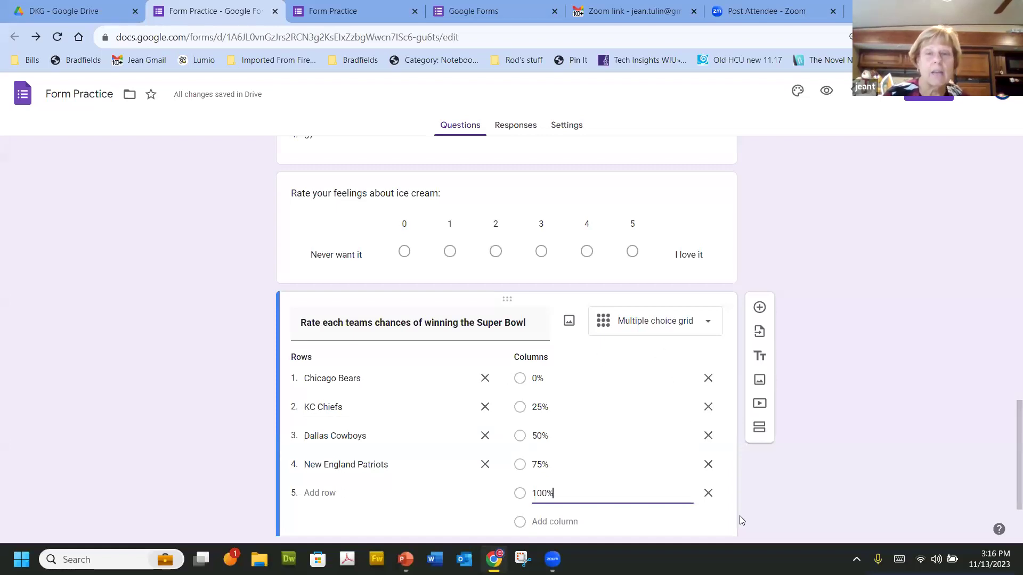
scroll(739, 515, down, 2)
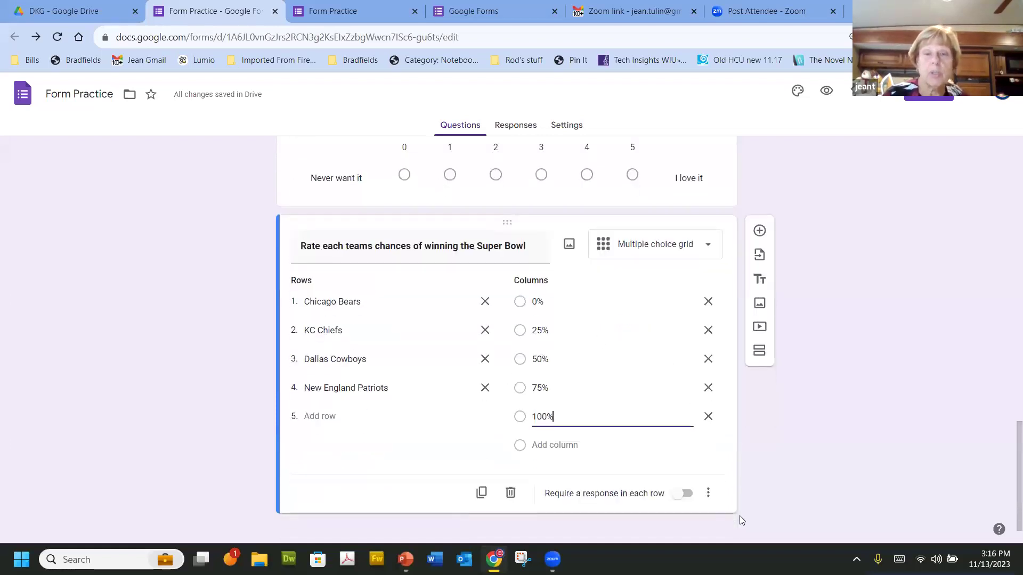
click(709, 495)
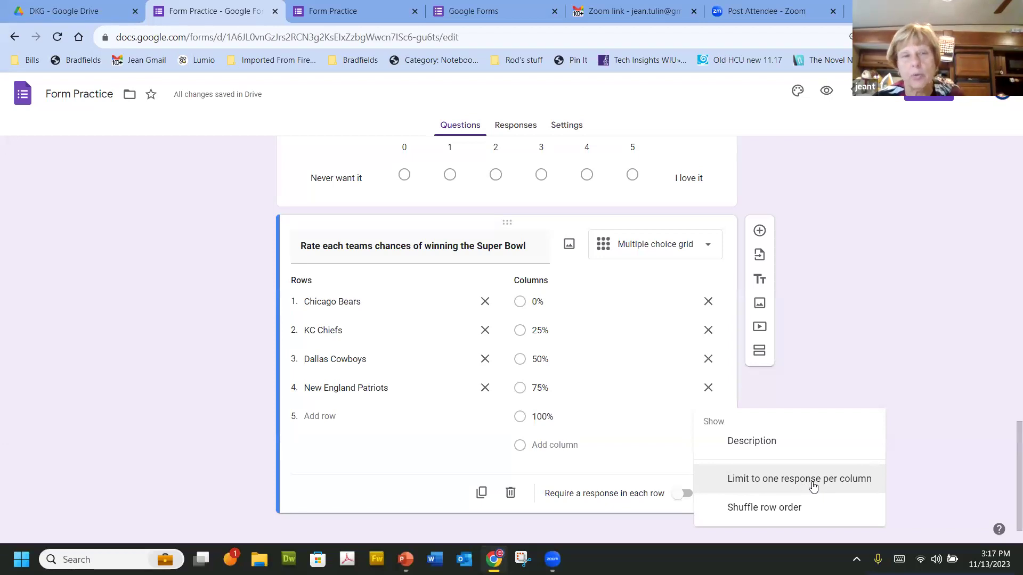
Step: Add the description 'Be sure to rate each team.' under the Super Bowl grid question
click(743, 442)
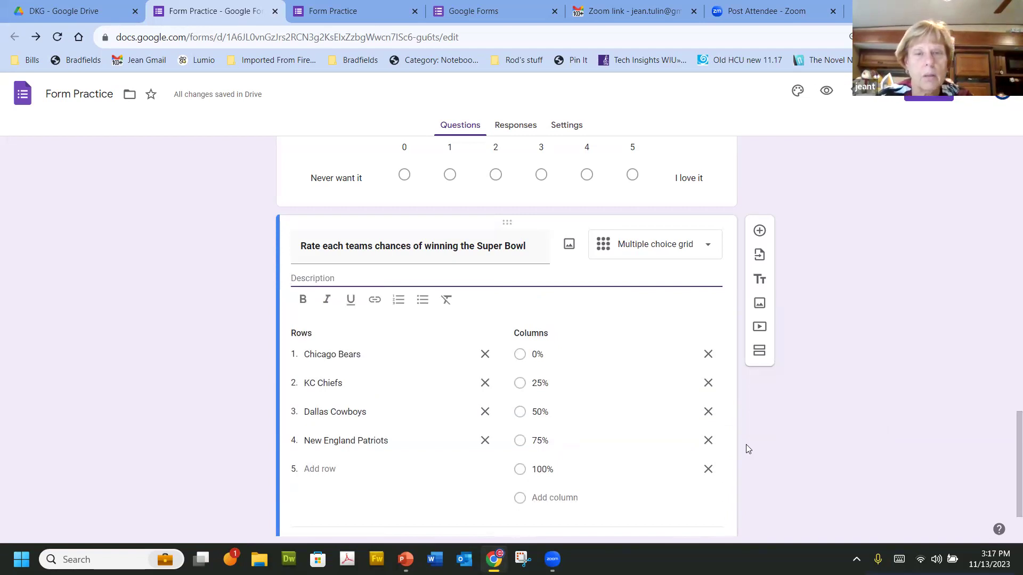
text(Be su)
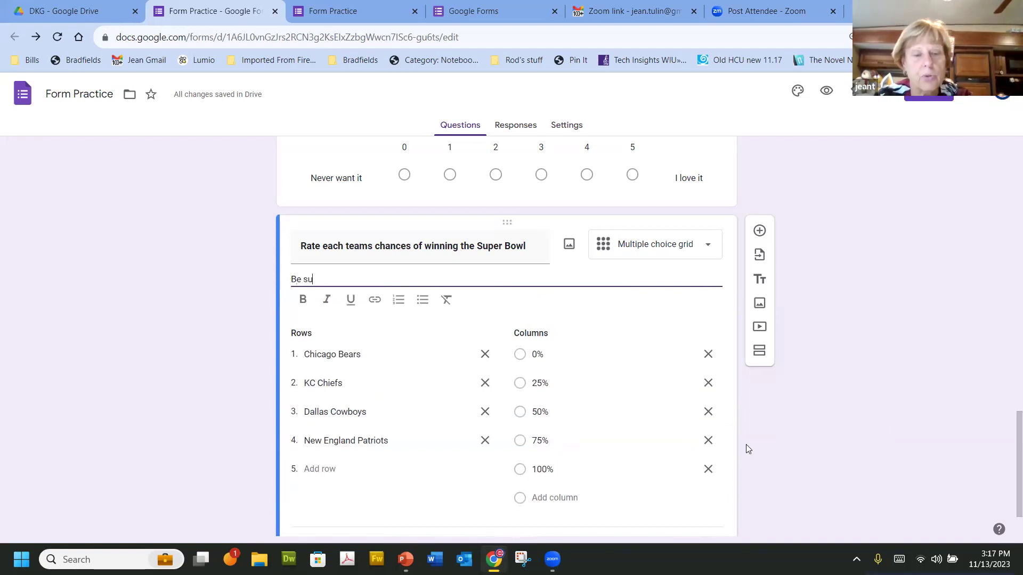
text(rte)
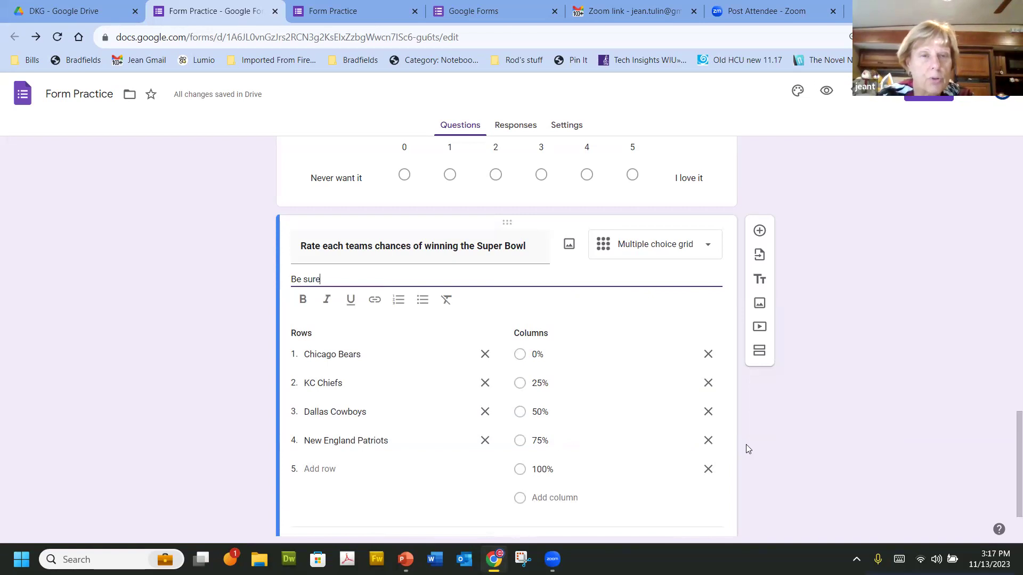
text( to rate )
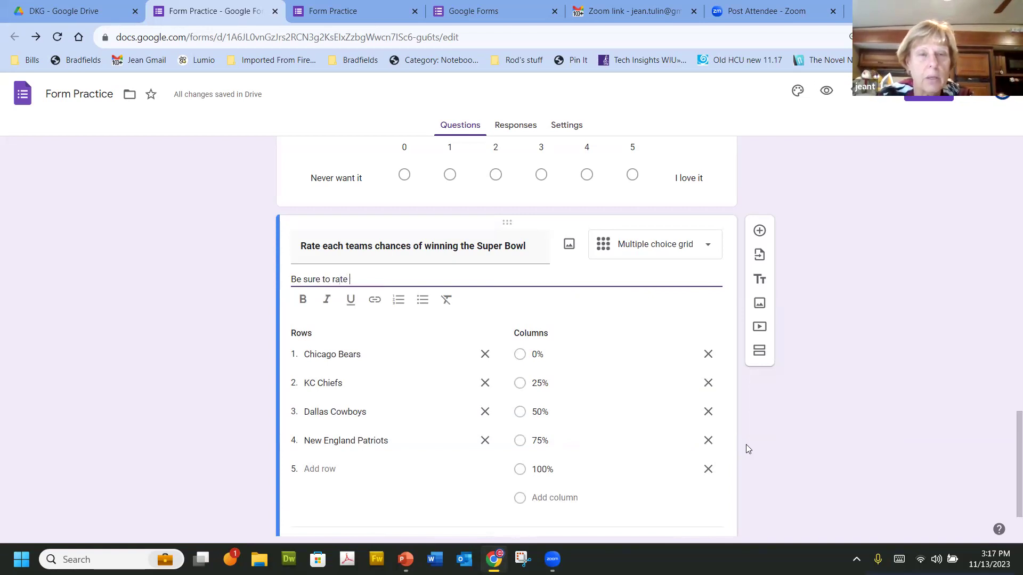
text(each team)
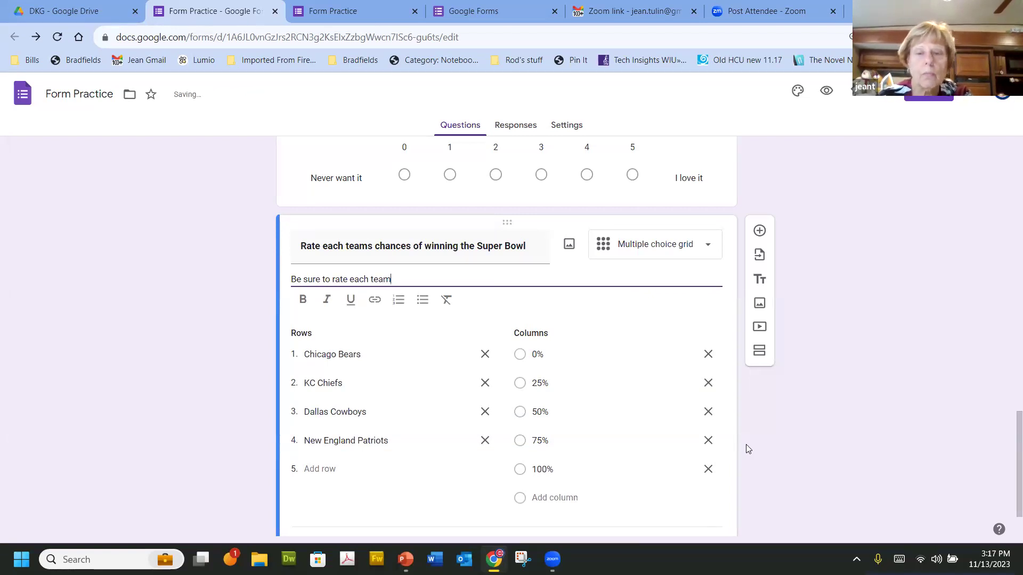
text(.)
scroll(747, 449, down, 1)
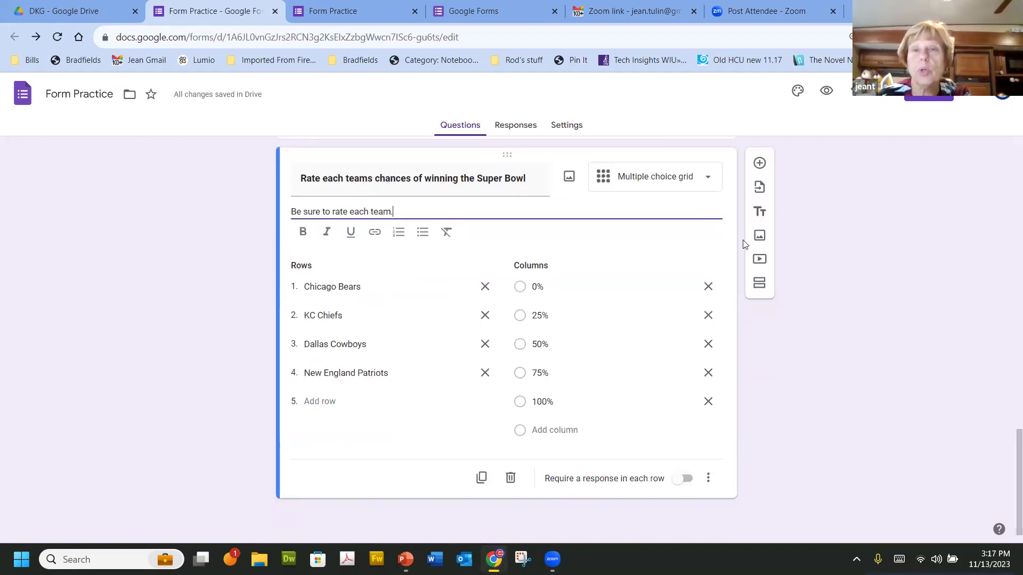
Step: Insert a new question below the Super Bowl grid and make it a Checkbox grid
click(755, 167)
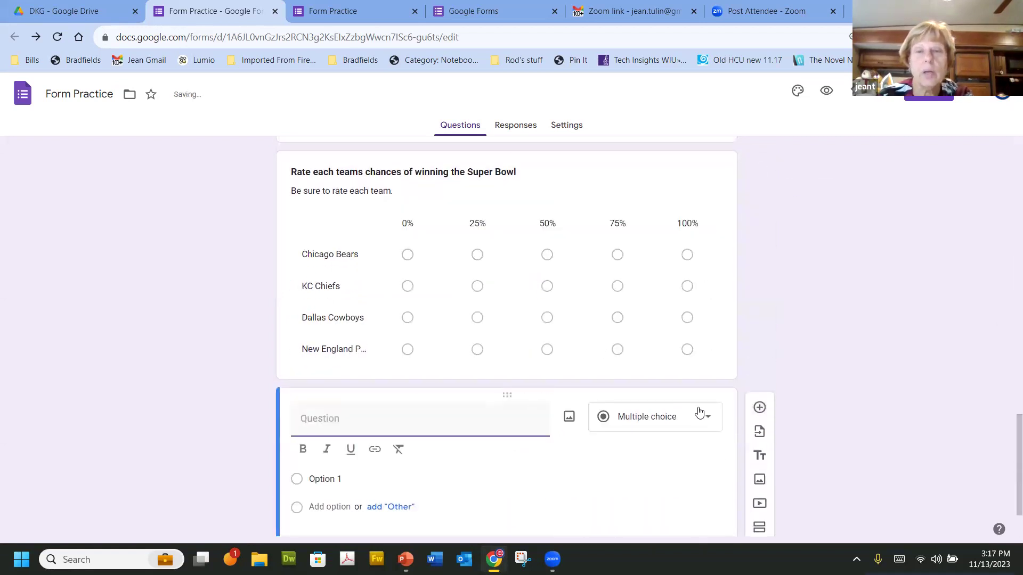
click(710, 425)
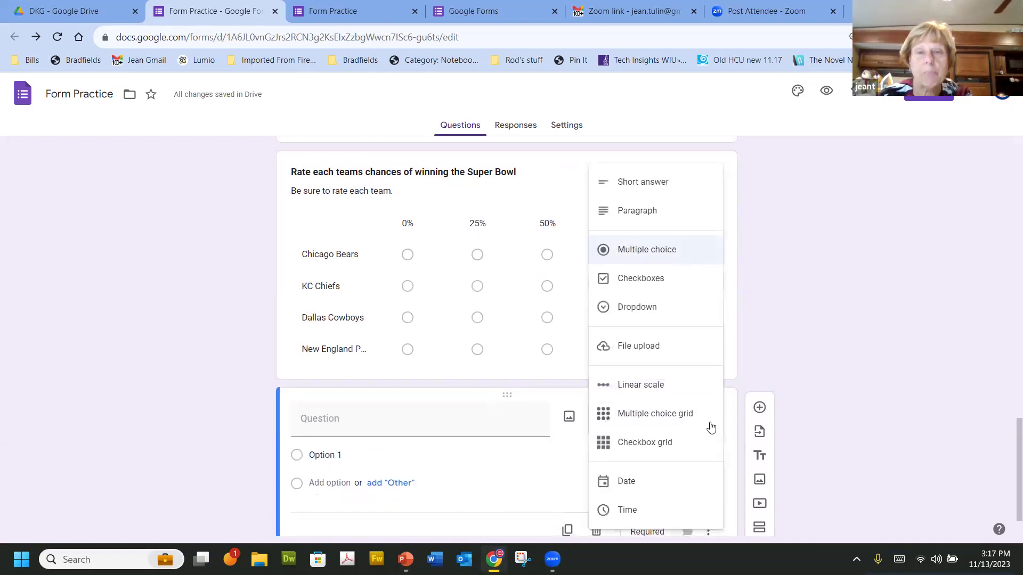
click(674, 451)
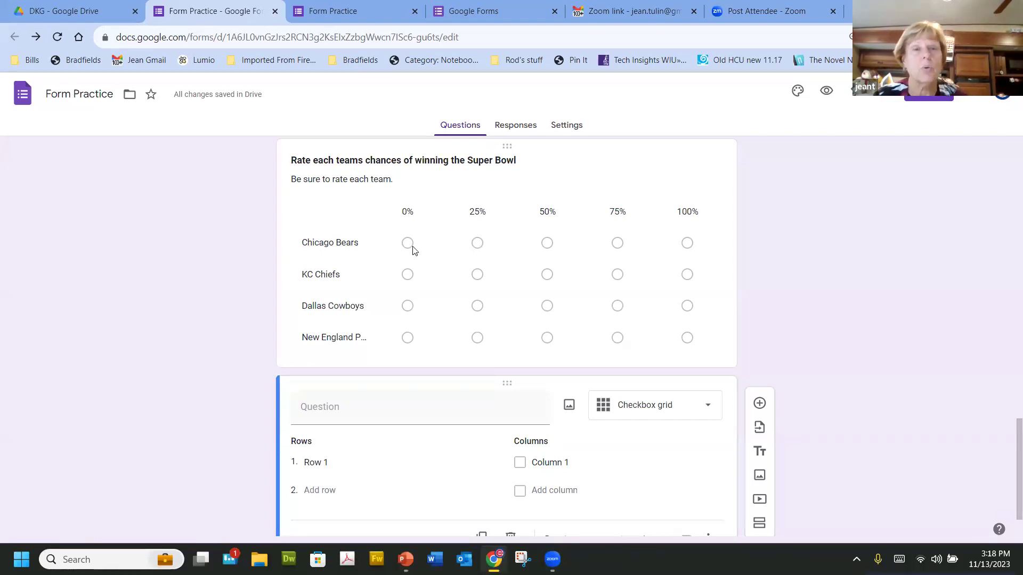
scroll(415, 245, down, 1)
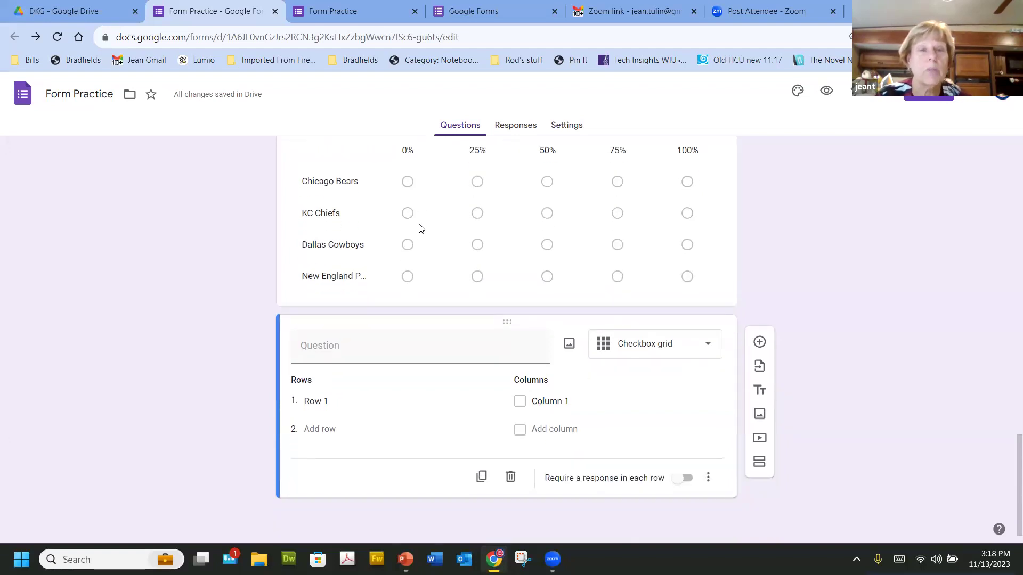
click(339, 351)
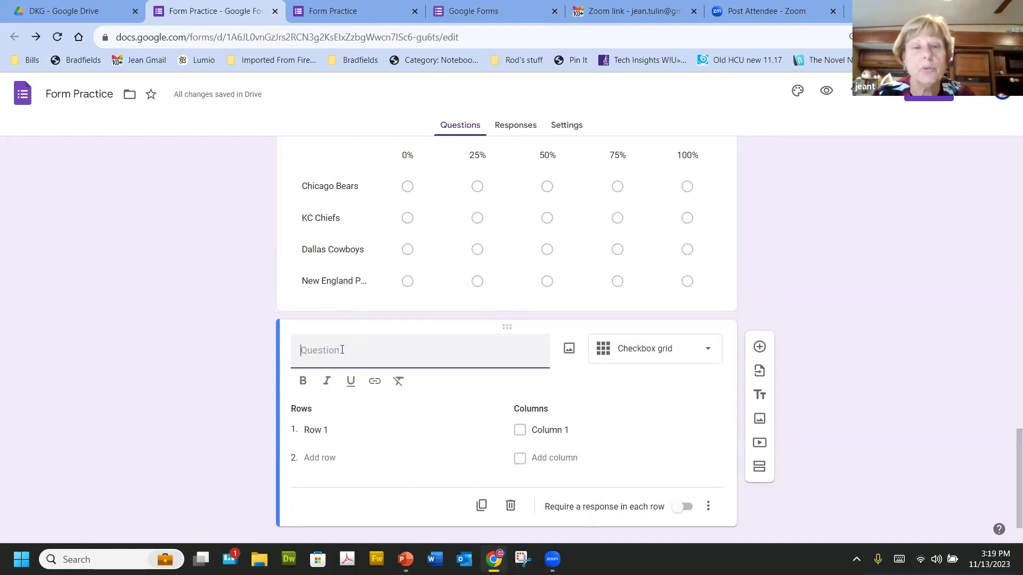
Step: Title the grid 'Check all times you are available to meet this week' with rows Monday, Tuesday, Thursday, Friday
text(Check al)
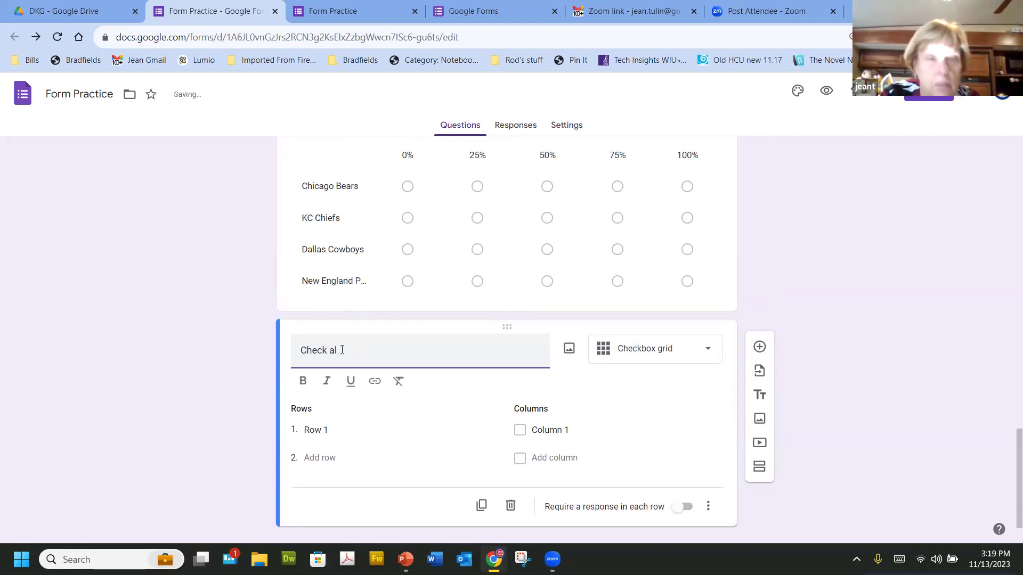
text(l times )
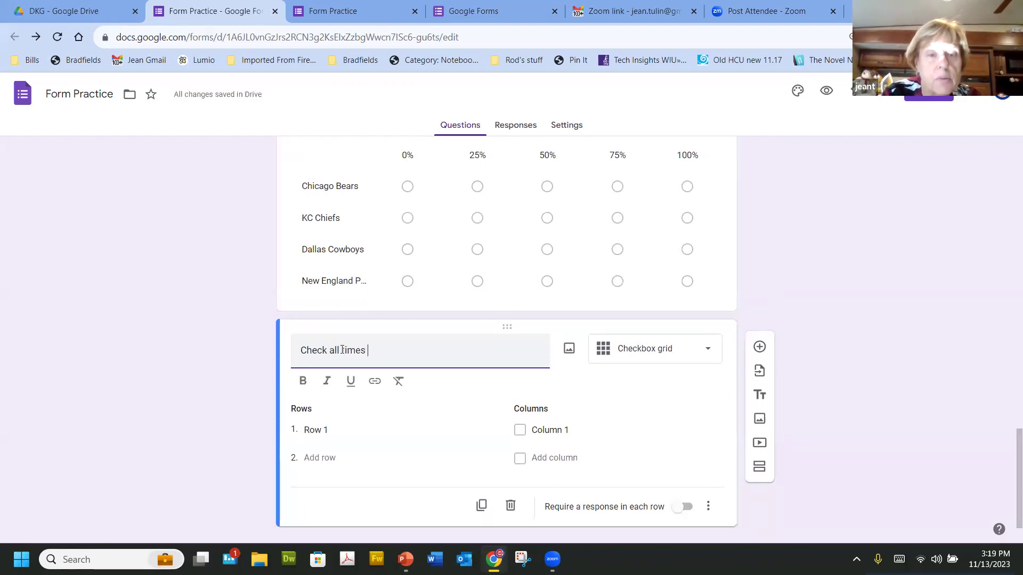
text(you are av)
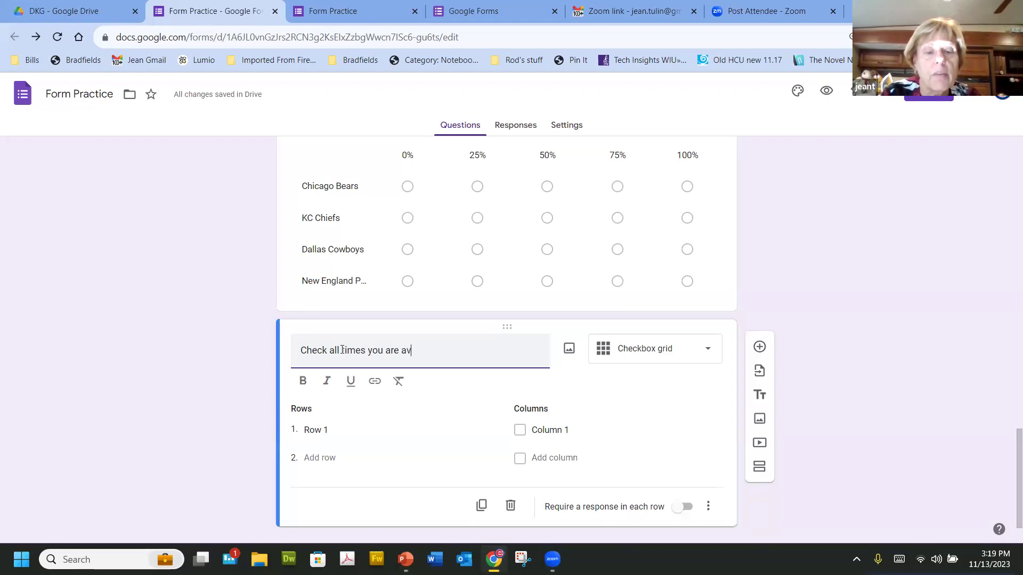
text(ailable to)
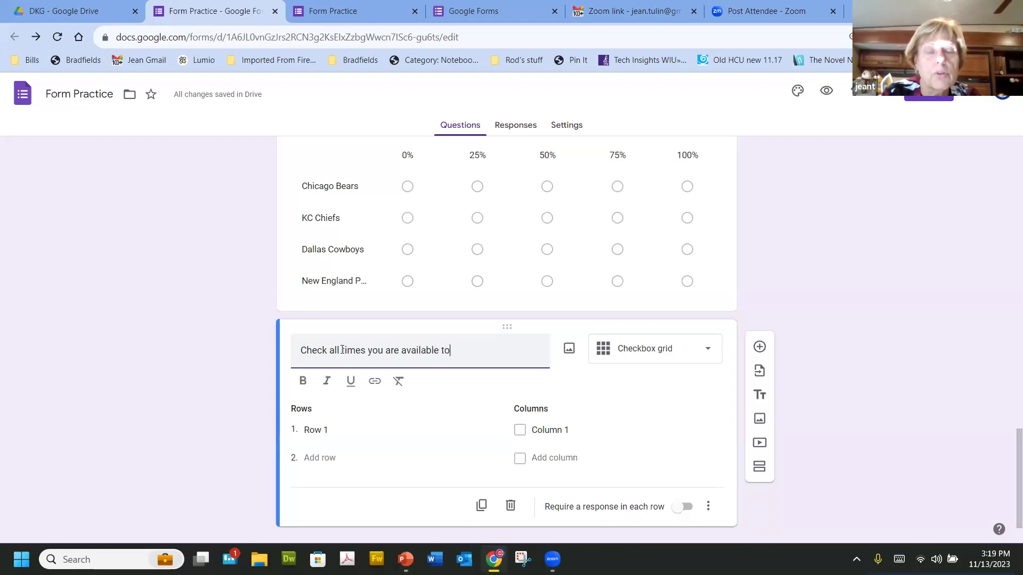
text( meet this week.)
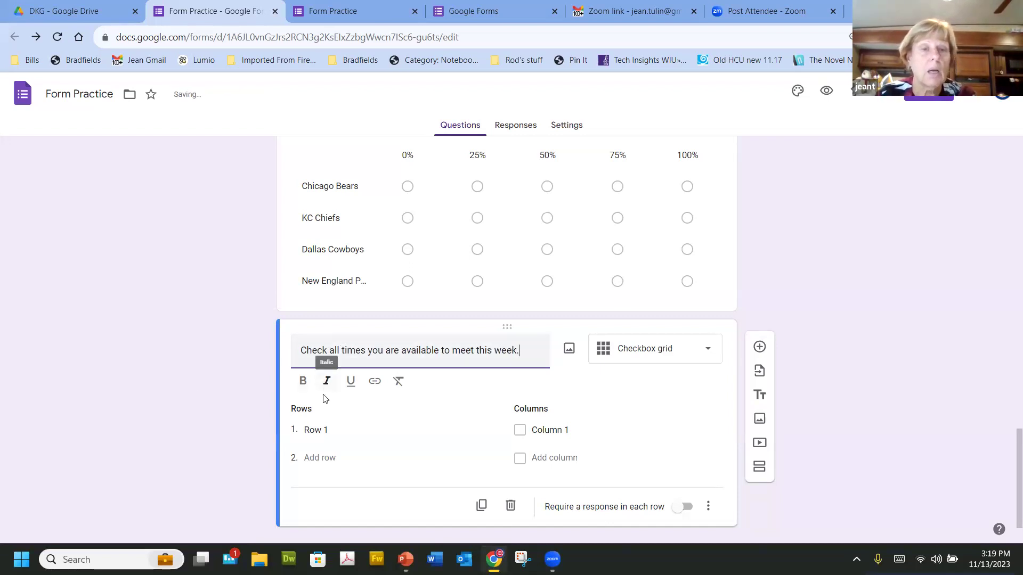
click(330, 436)
text(Monday)
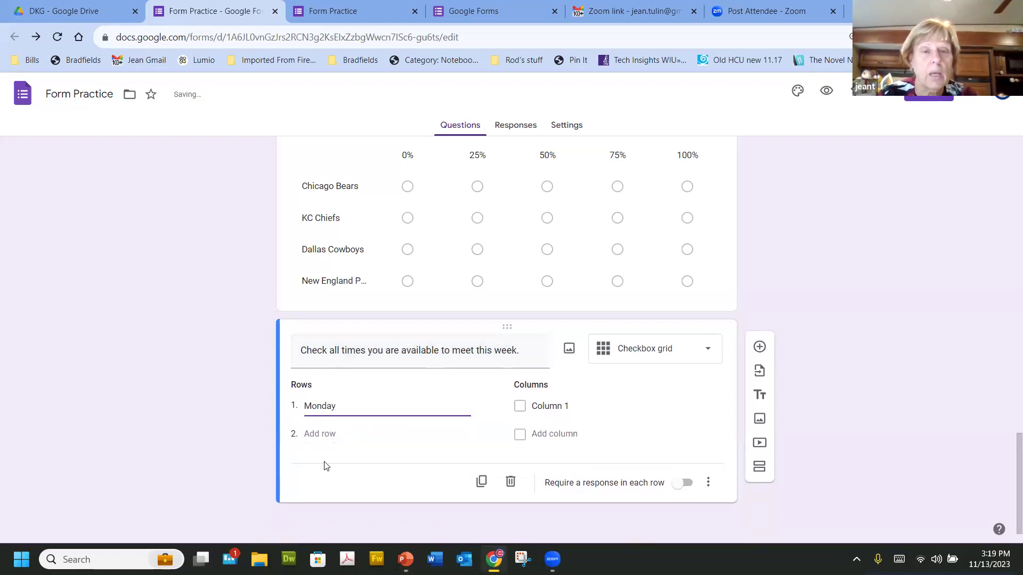
click(332, 435)
text(Tue)
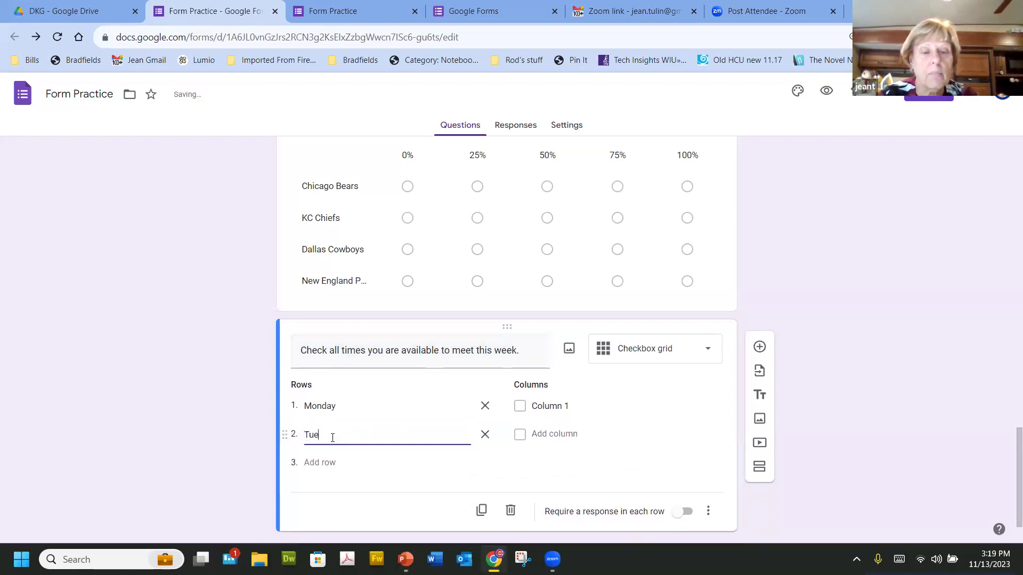
text(sday)
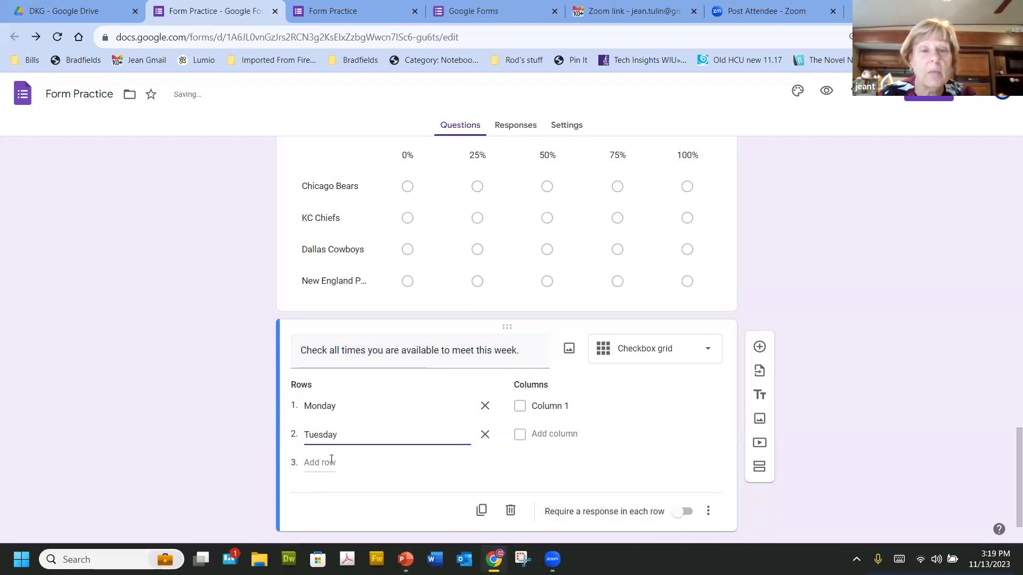
click(332, 464)
text(Th)
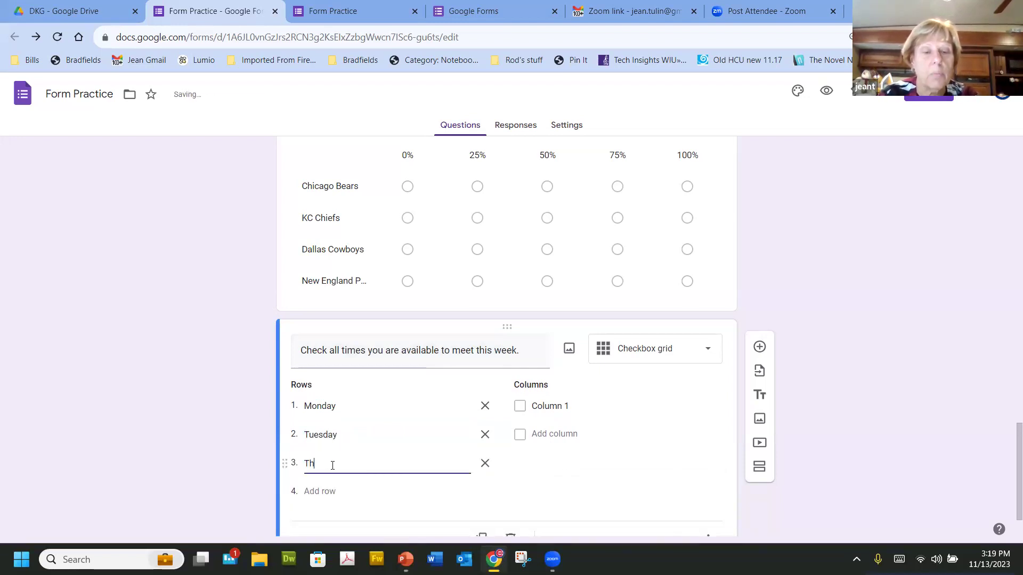
text(ursday)
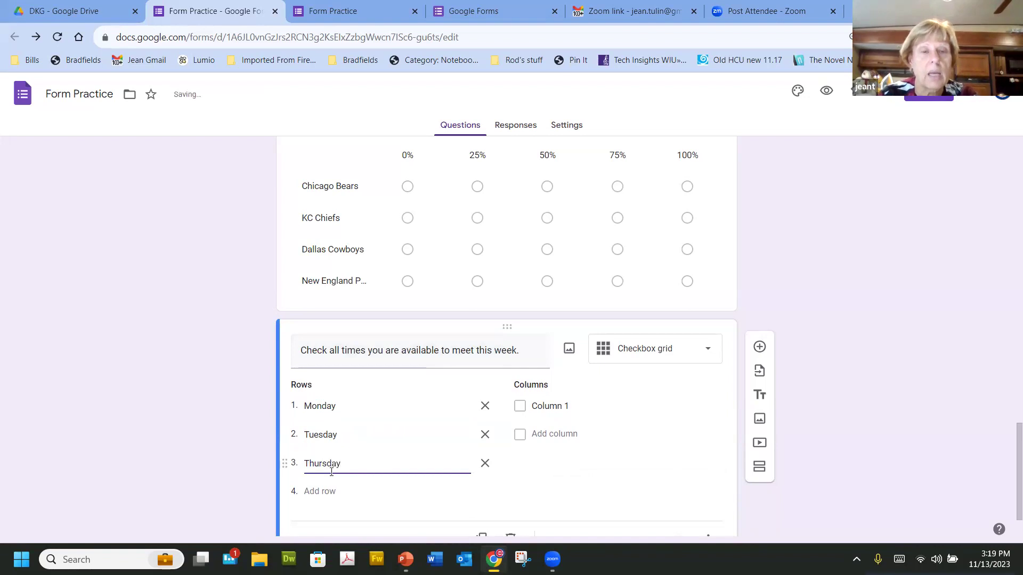
click(324, 490)
text(Friday)
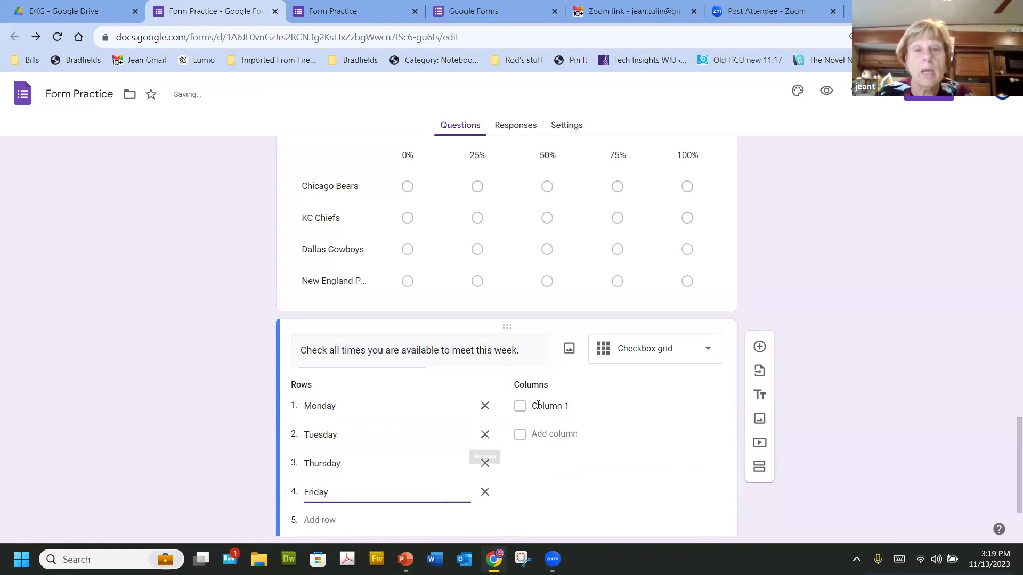
Step: Label the grid columns 7 pm, 8 pm, 9 pm and 10 pm
click(523, 413)
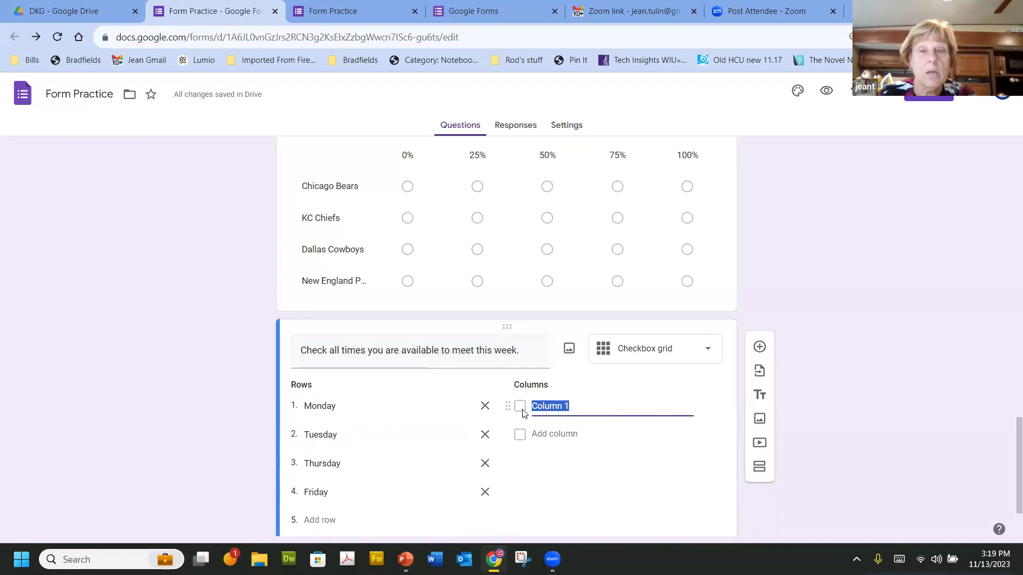
text(7)
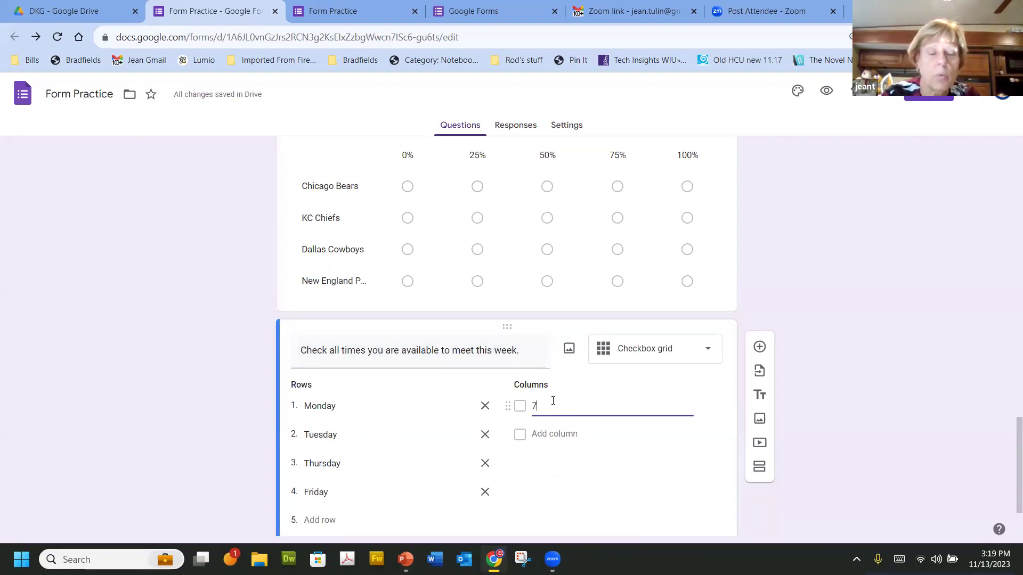
text(p,)
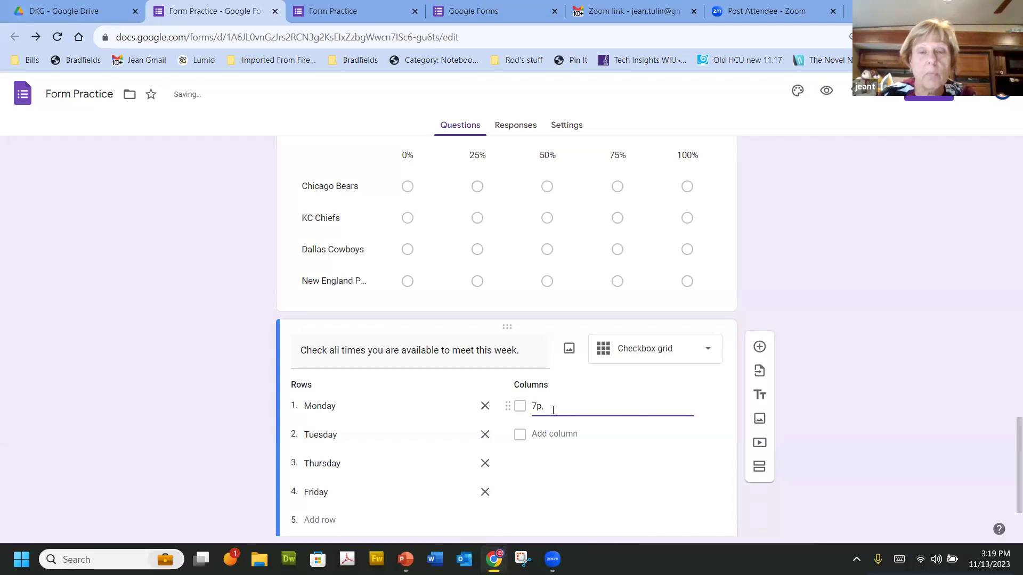
text(m)
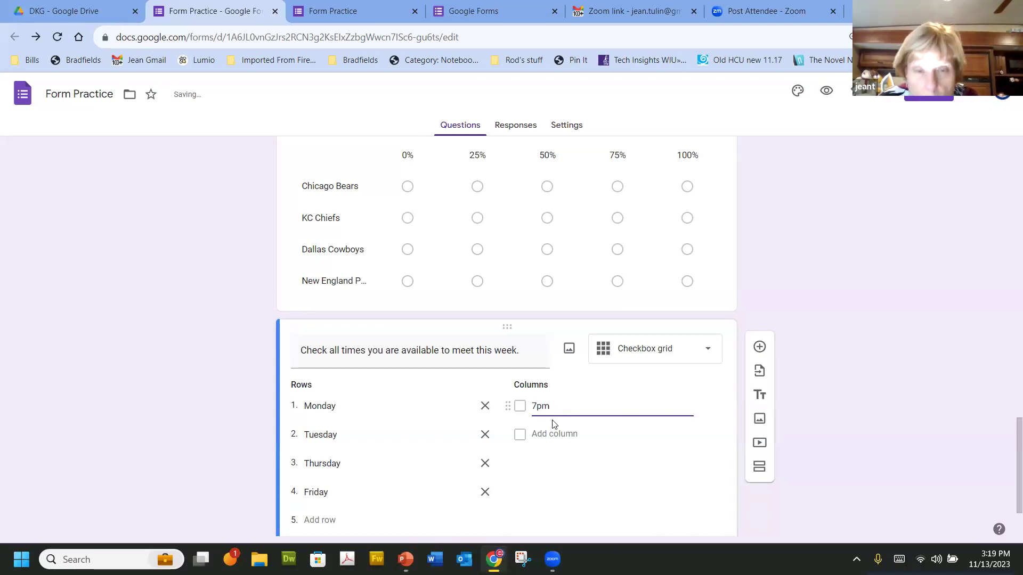
click(535, 406)
click(544, 431)
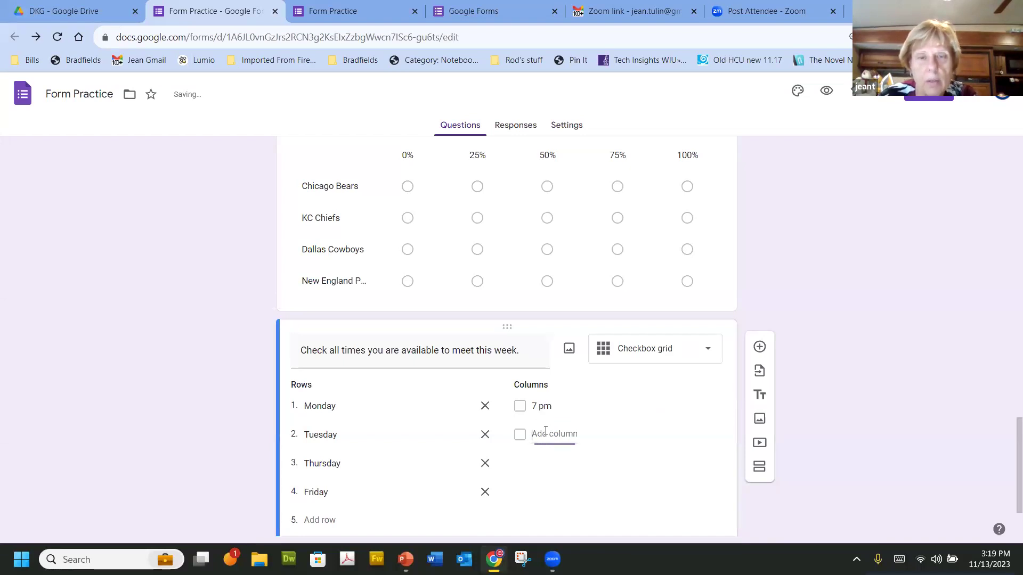
text(8 pm)
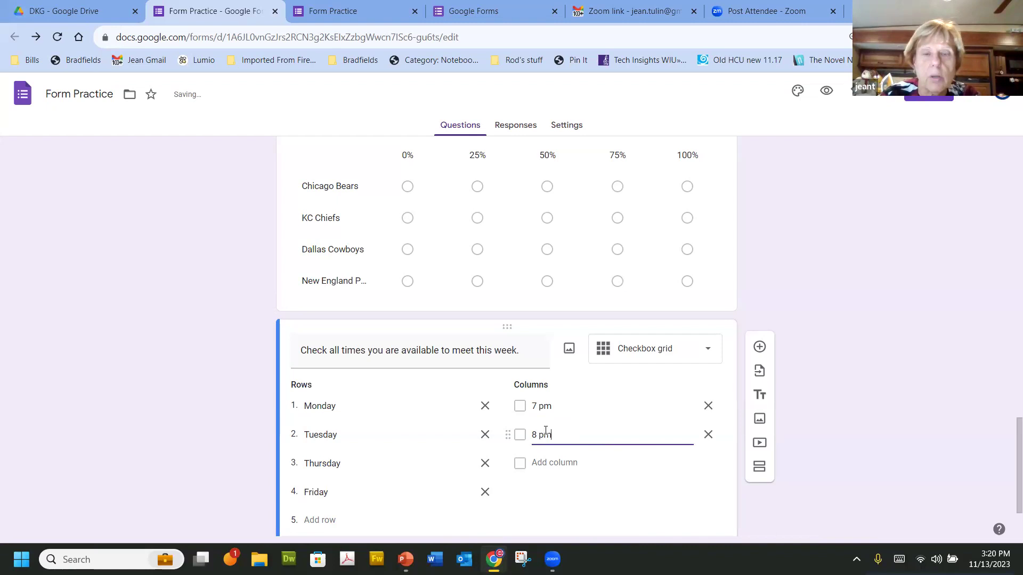
click(548, 463)
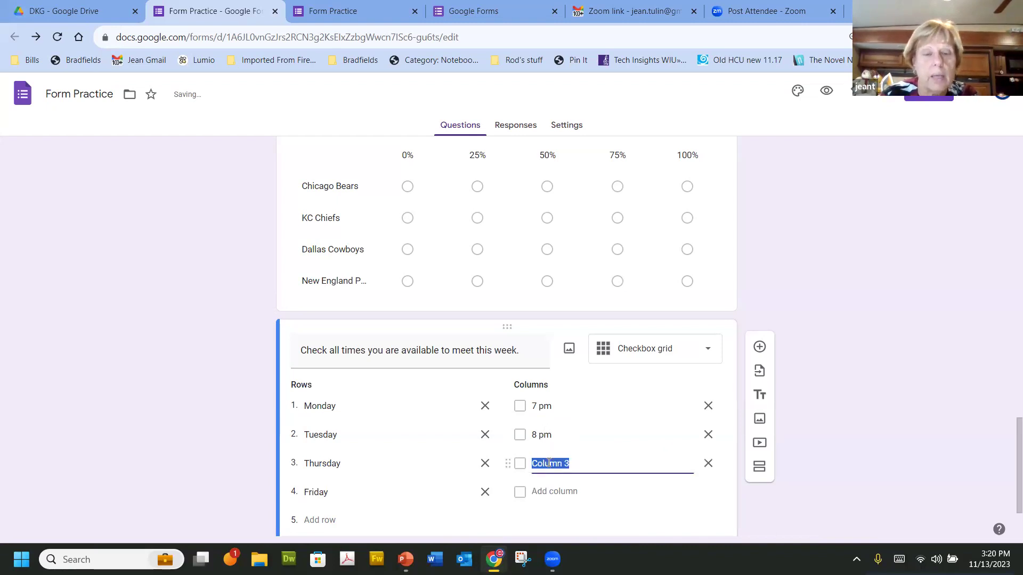
text(9 p)
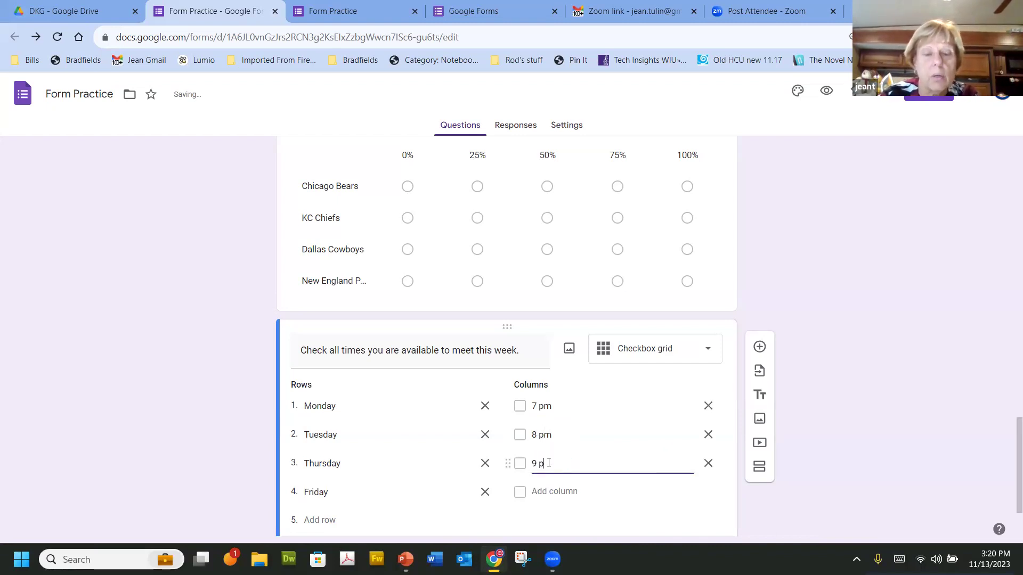
text(m)
click(554, 491)
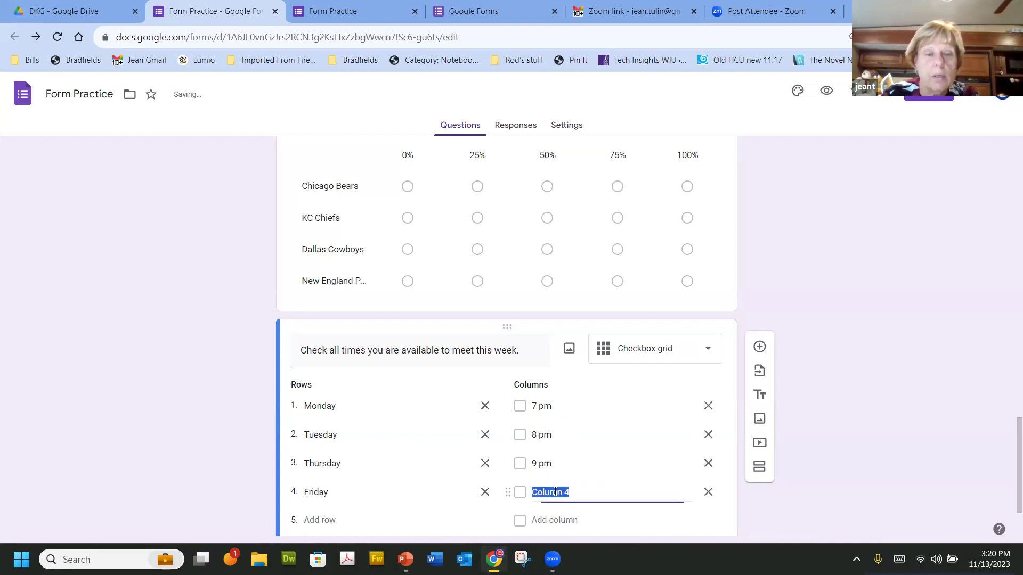
text(10)
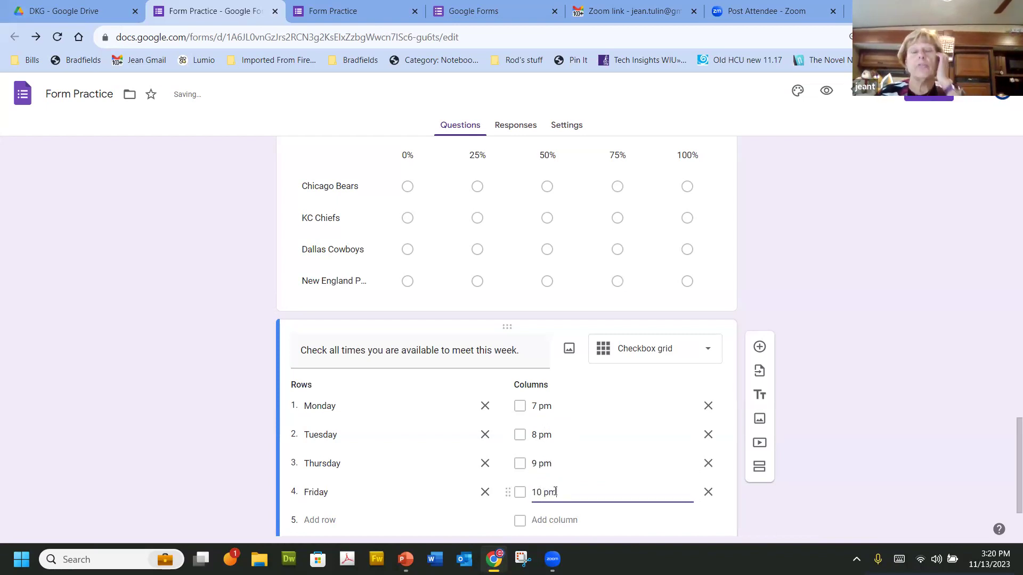
text( pm)
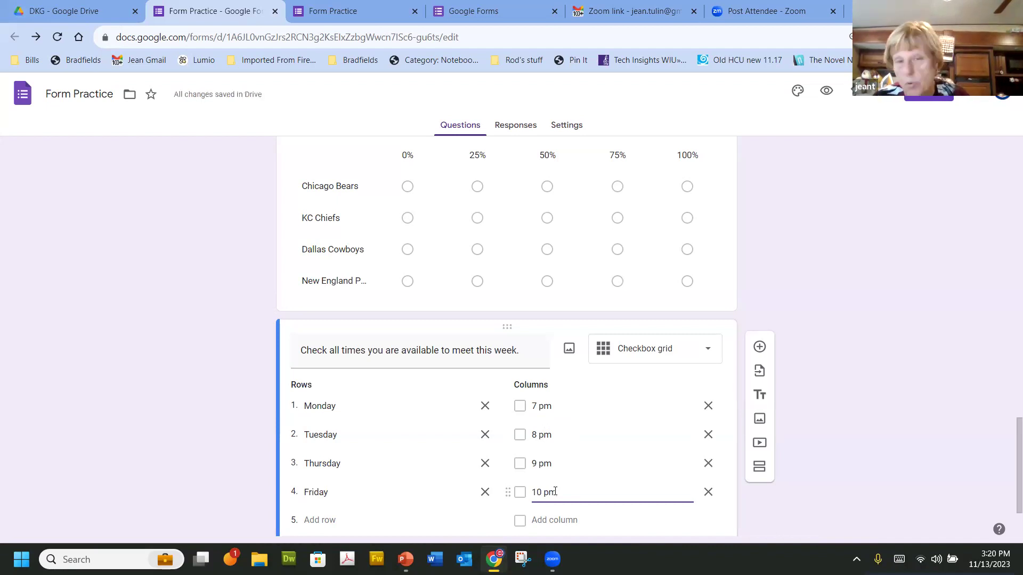
Step: Turn on 'Require a response in each row' and preview the form
scroll(555, 491, down, 1)
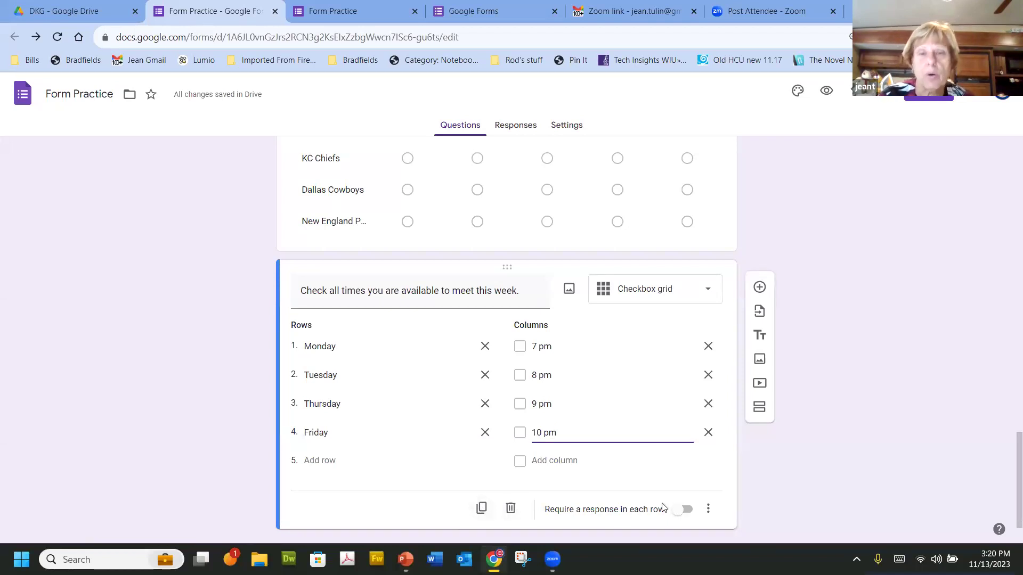
click(690, 512)
click(690, 513)
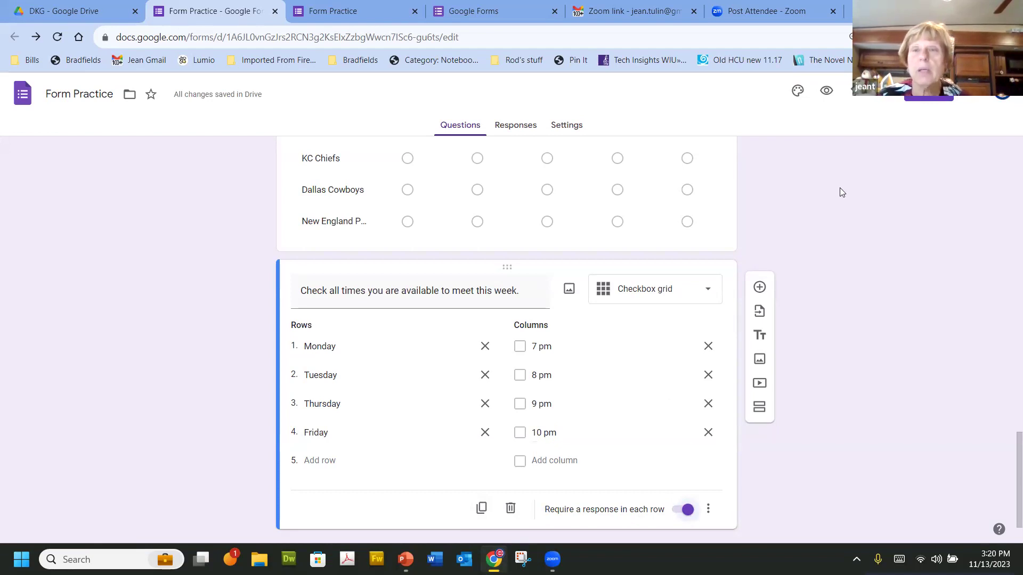
click(826, 92)
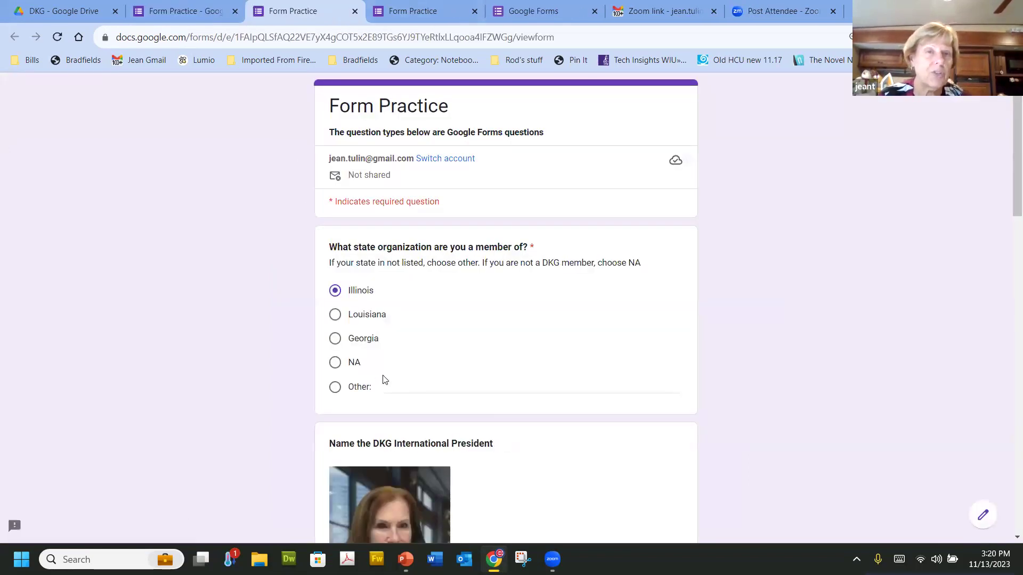
Step: Close the duplicate Form Practice preview tab and return to the form editor
scroll(385, 379, down, 20)
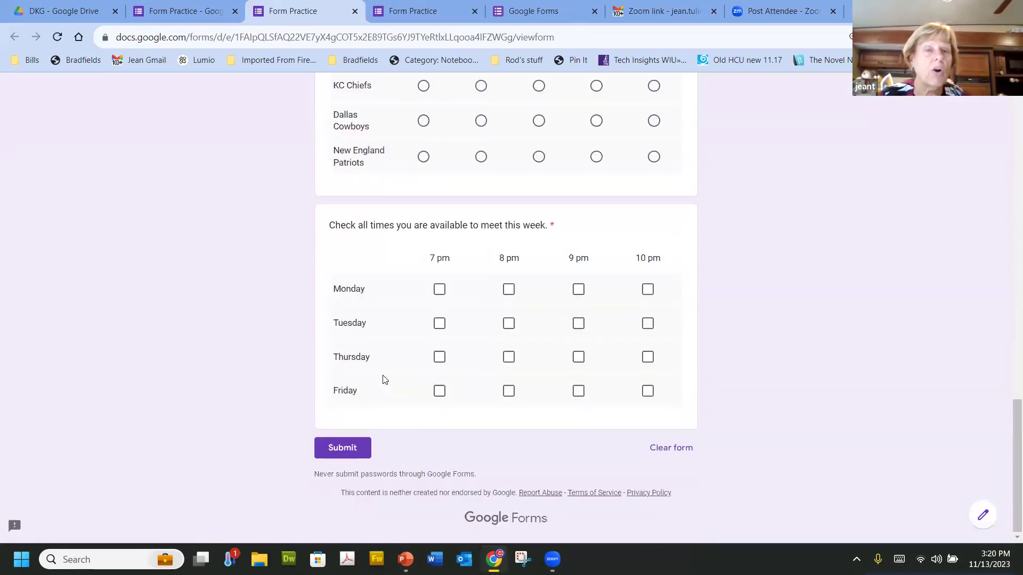
scroll(385, 380, up, 20)
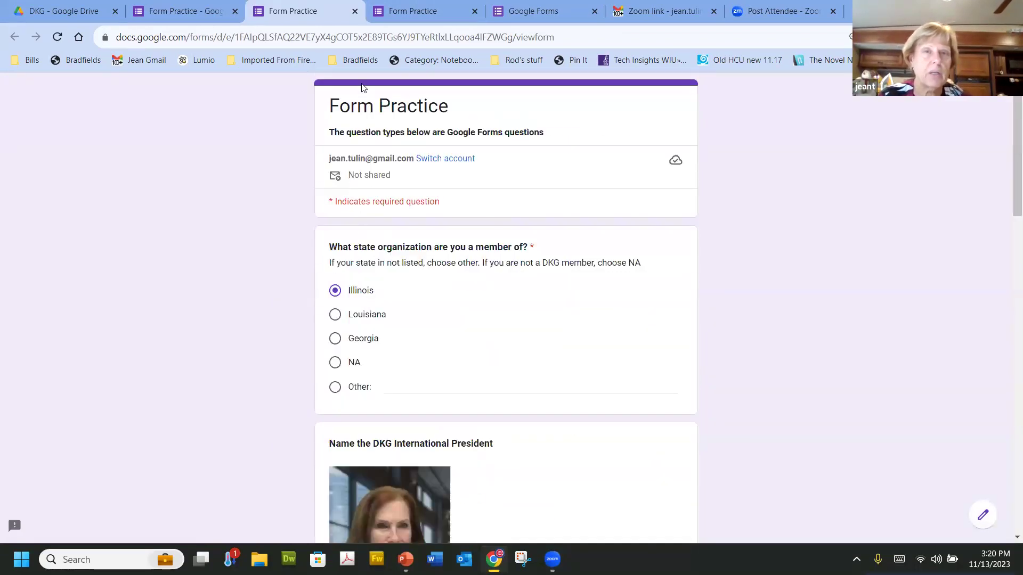
click(368, 16)
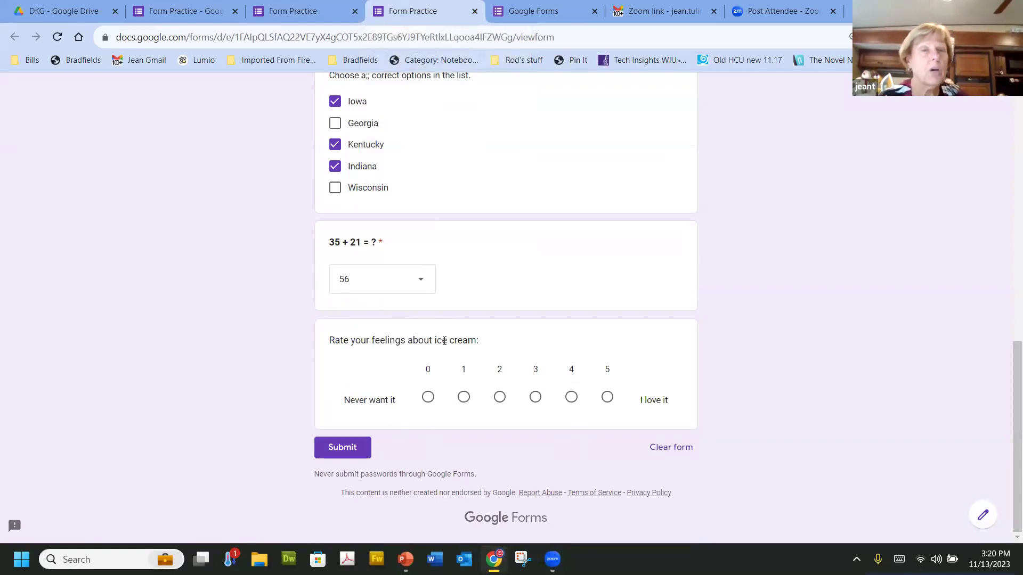
right_click(375, 20)
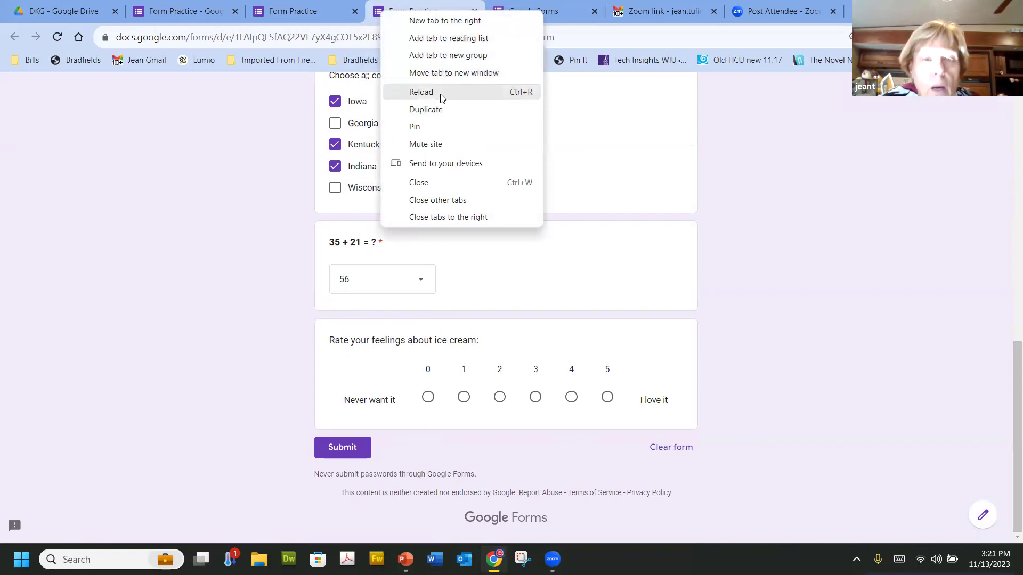
click(439, 189)
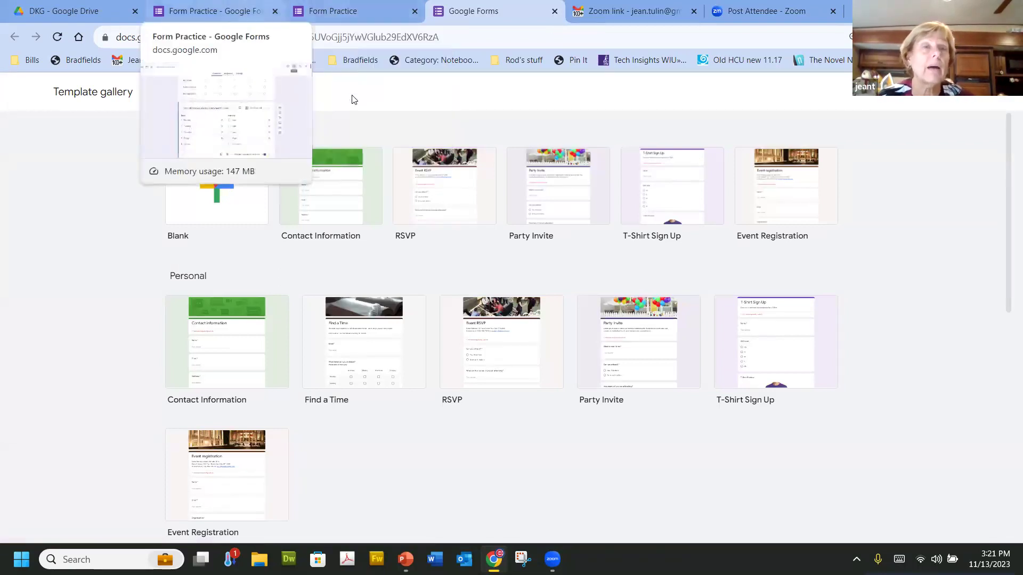
key(ctrl+2)
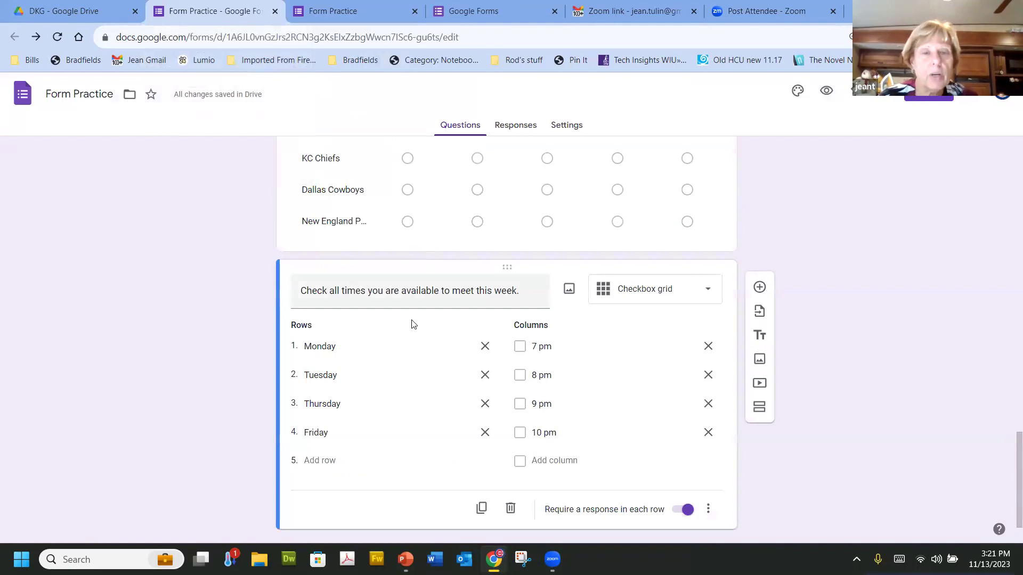
Step: In the preview, rate Bears 50%, Chiefs 100% and Cowboys 50%, then return to the editor
scroll(410, 397, up, 7)
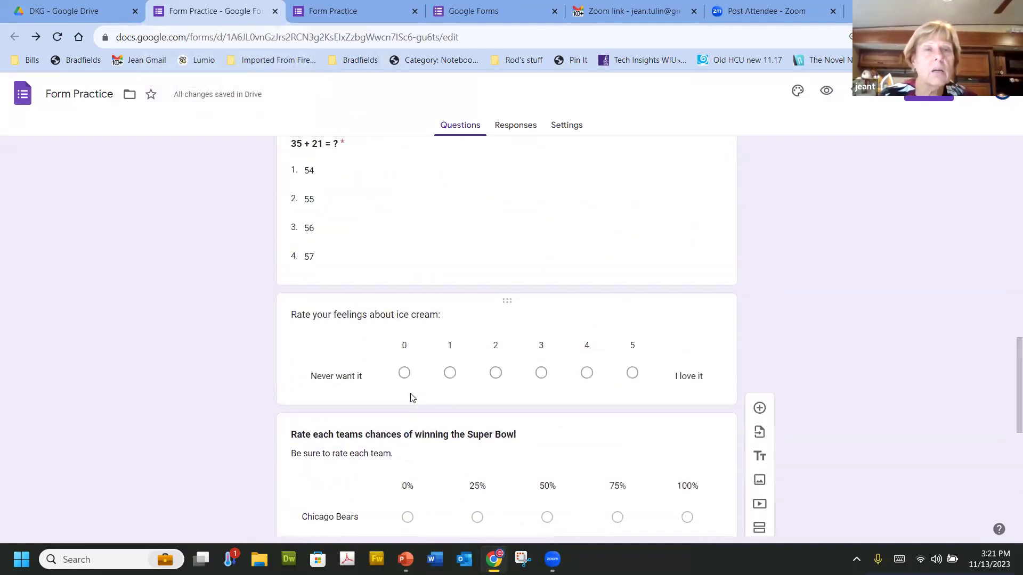
click(362, 18)
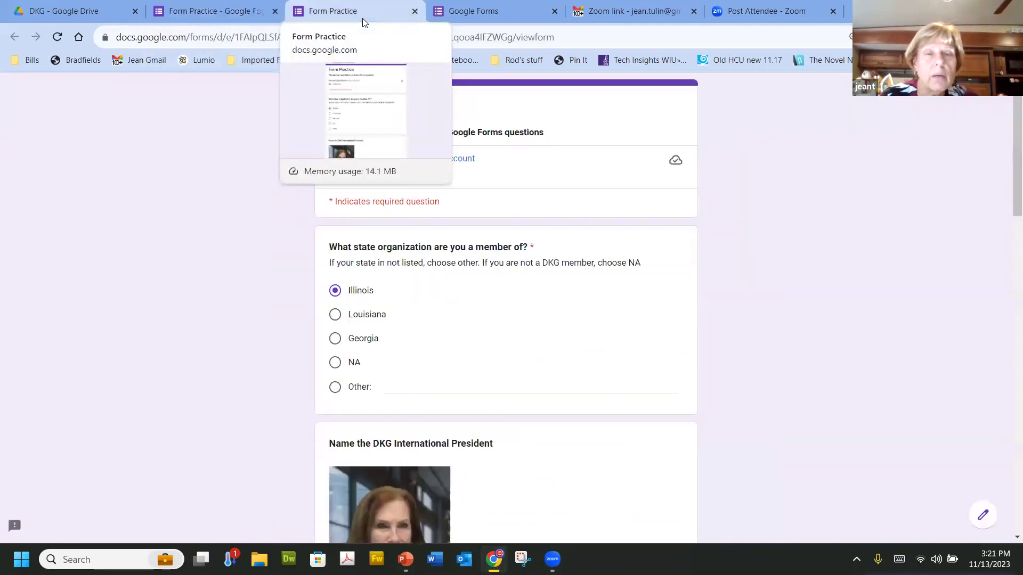
scroll(486, 268, down, 3)
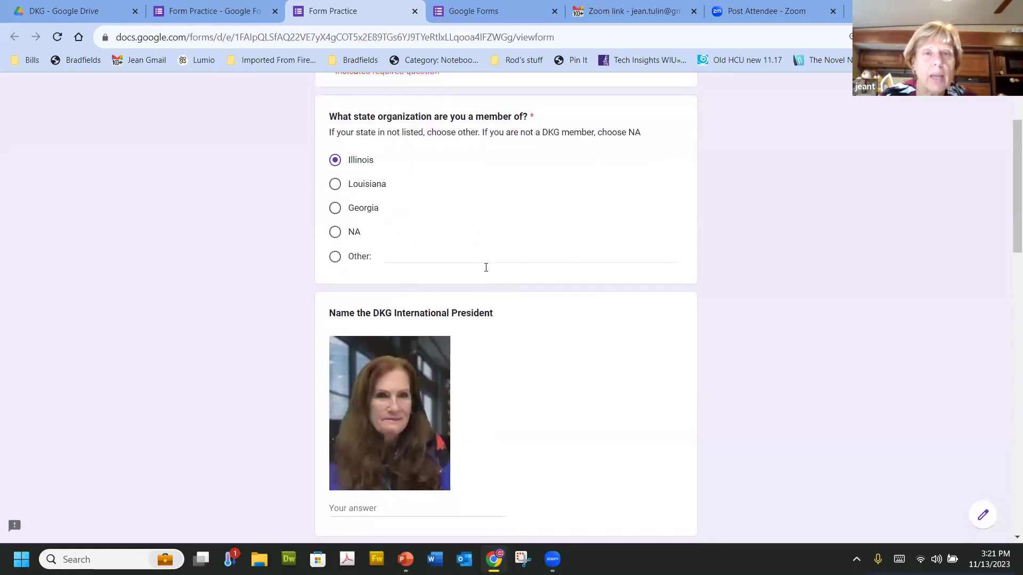
scroll(486, 268, up, 3)
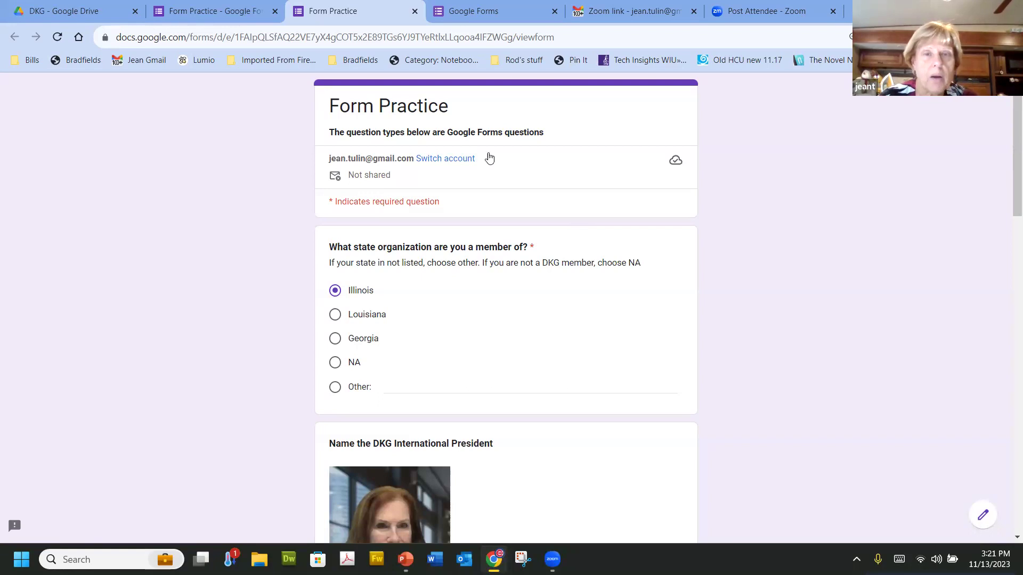
scroll(557, 164, down, 15)
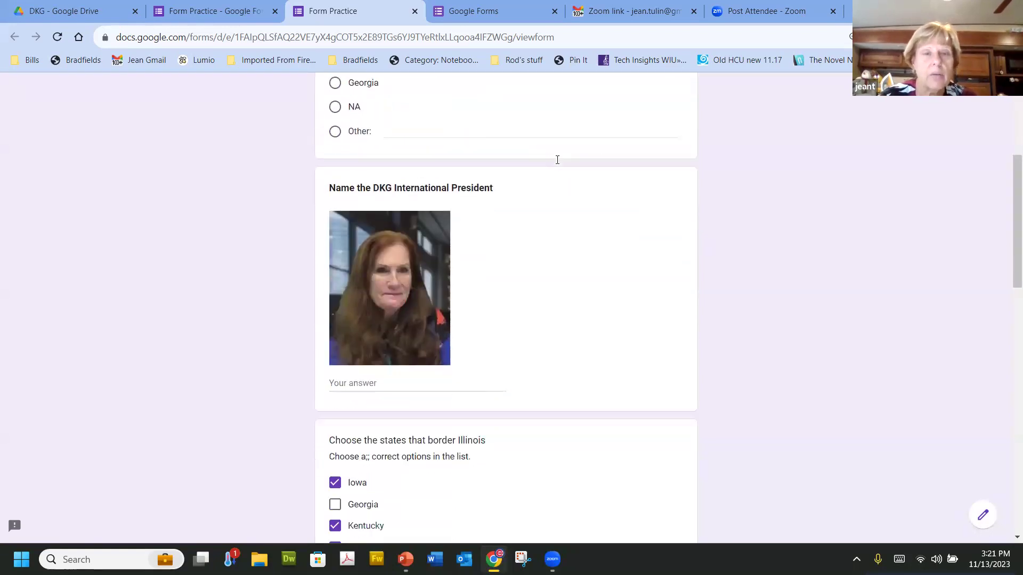
scroll(558, 164, down, 3)
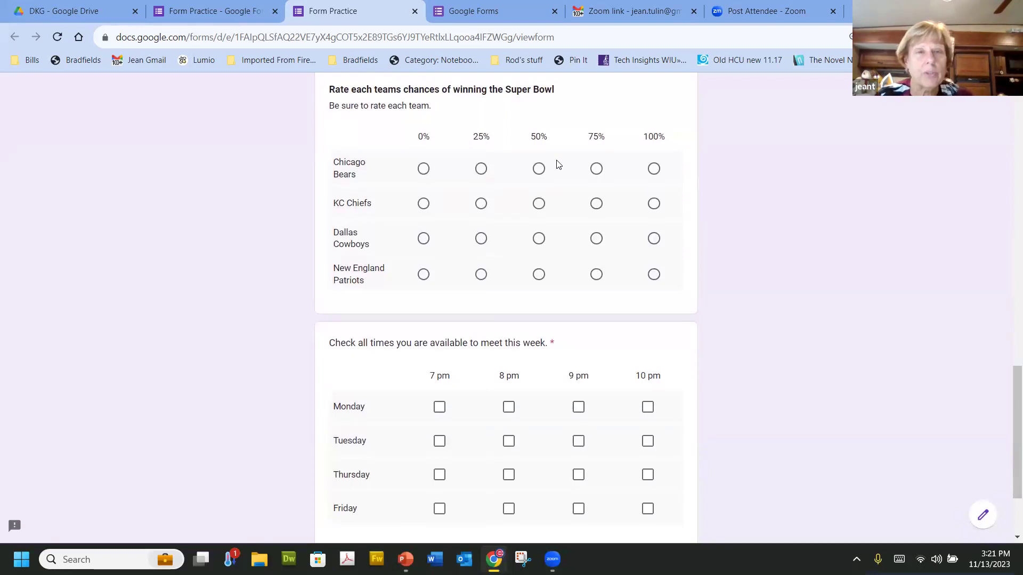
click(424, 170)
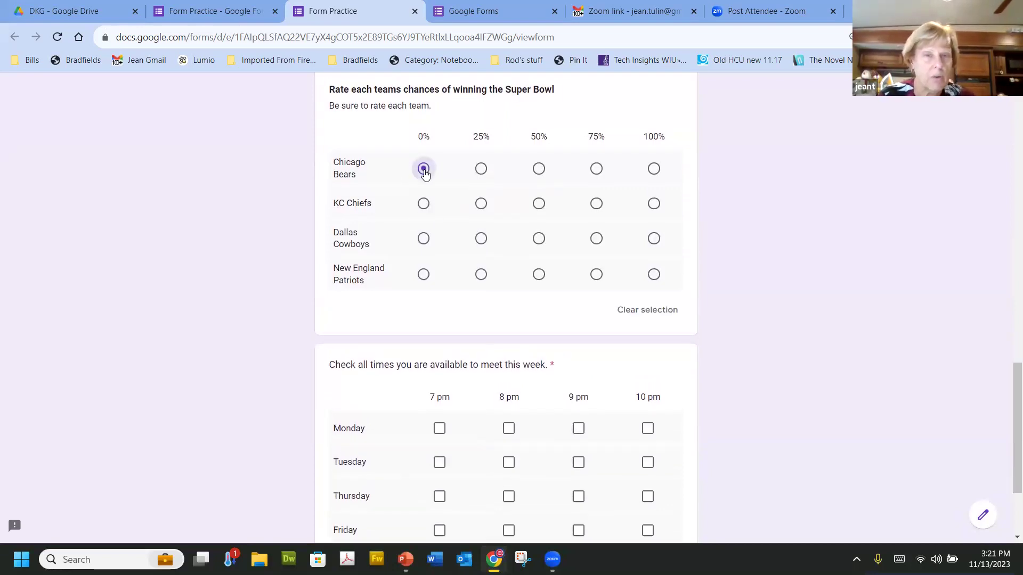
click(539, 169)
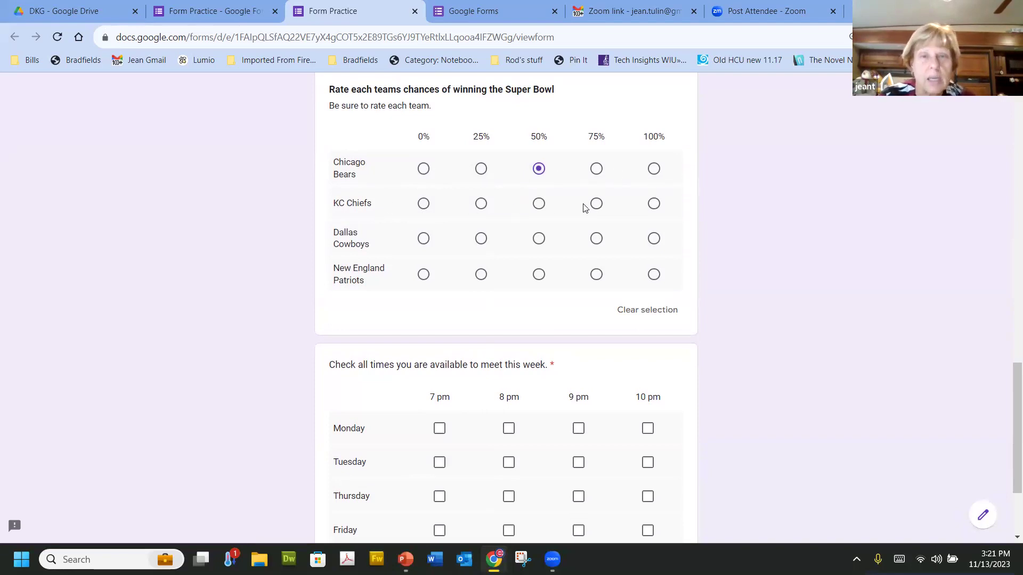
click(539, 205)
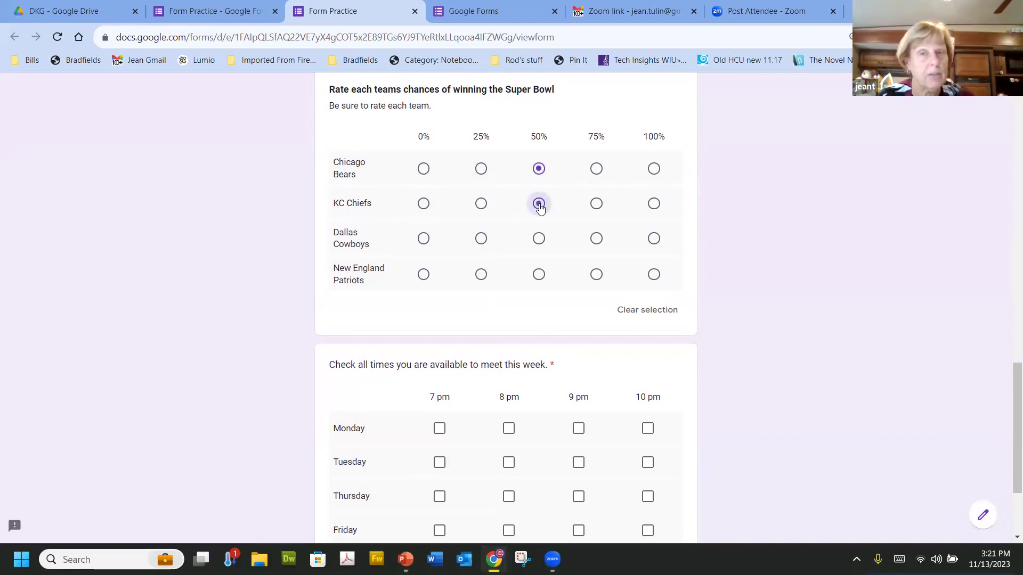
click(655, 210)
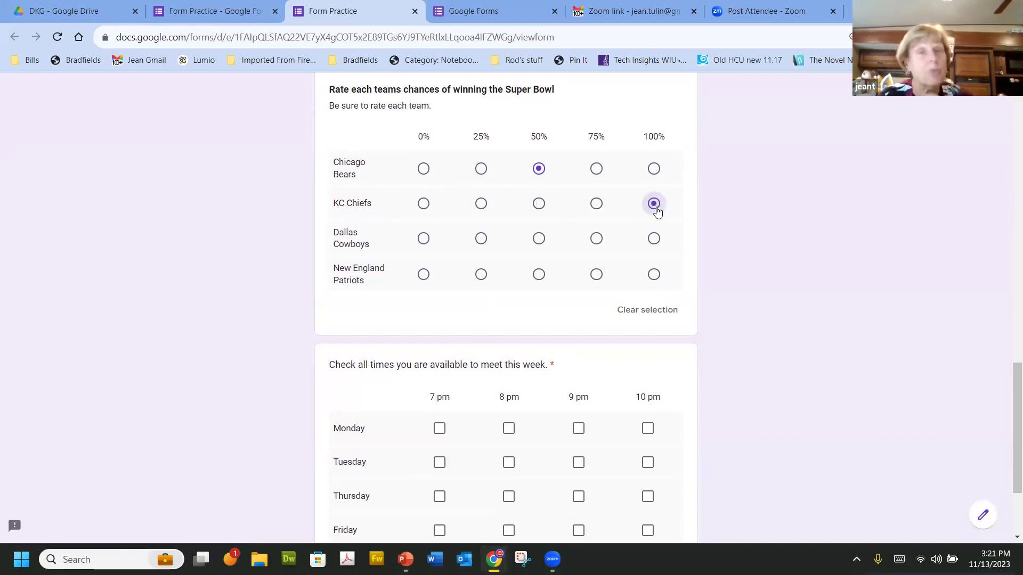
click(539, 238)
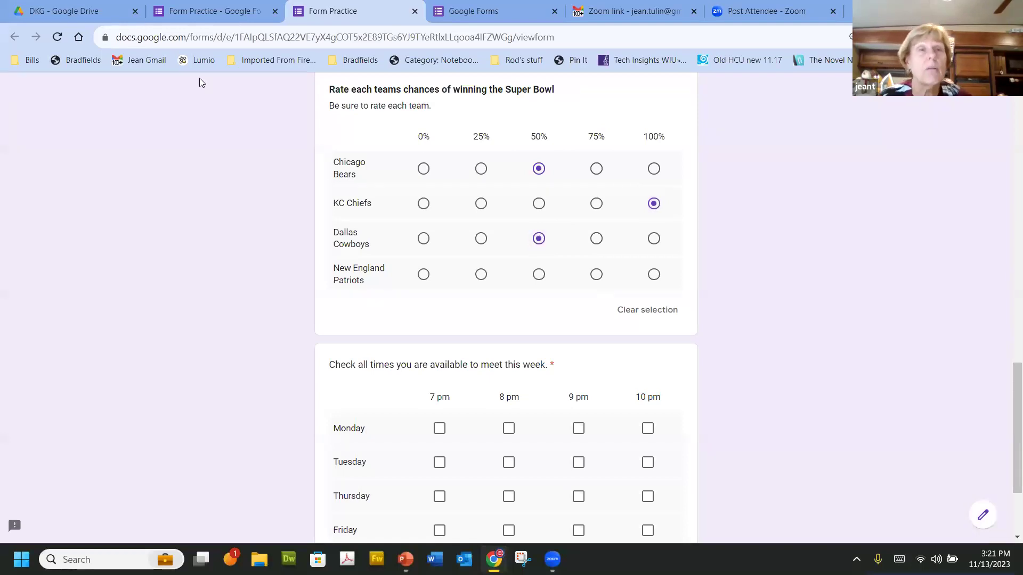
click(203, 21)
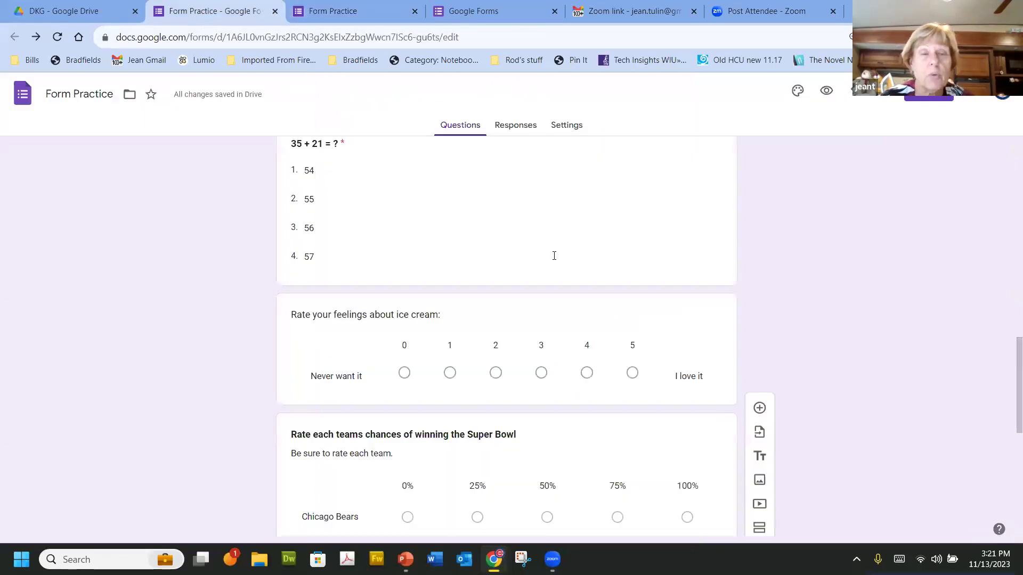
Step: Check the Super Bowl grid's More options menu, then reconfirm Cowboys at 50% in the preview
scroll(554, 256, down, 3)
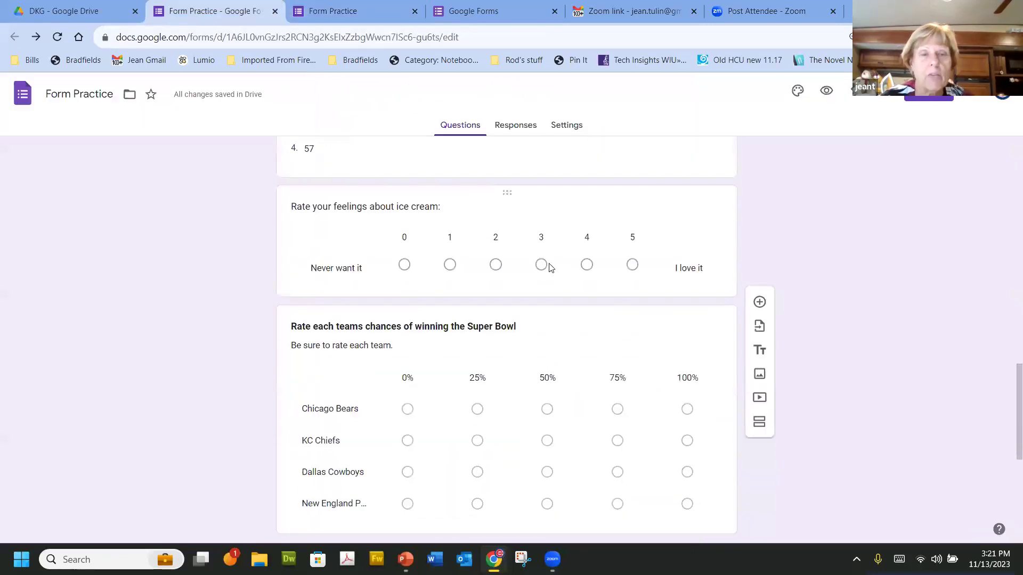
click(714, 429)
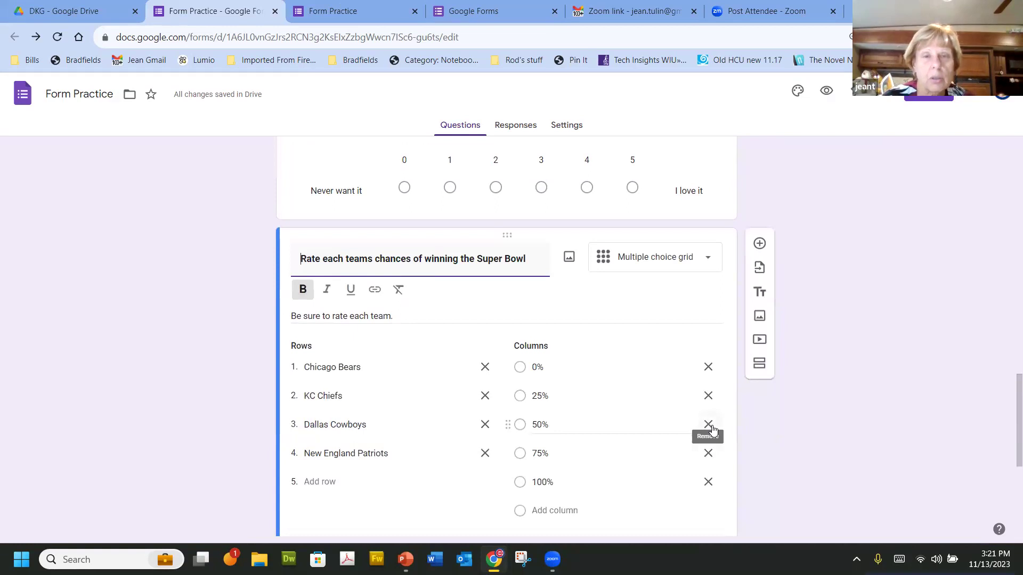
scroll(713, 429, down, 3)
click(710, 382)
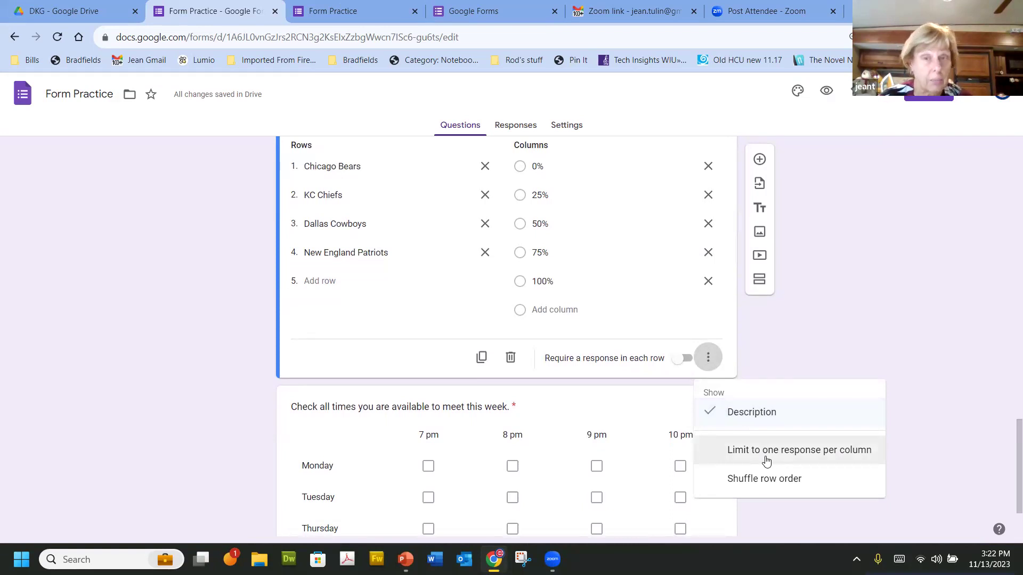
key(ctrl+Tab)
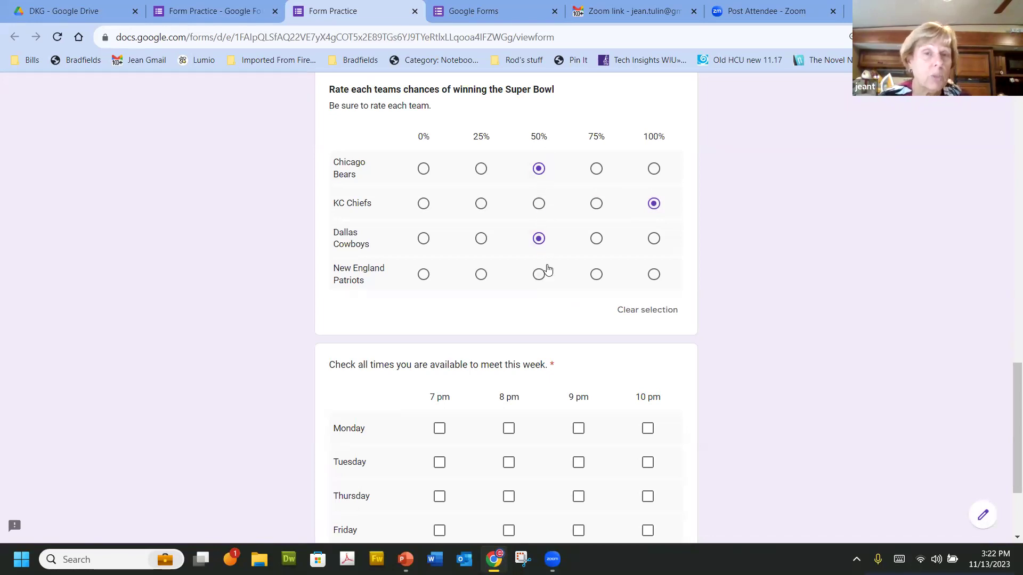
click(538, 244)
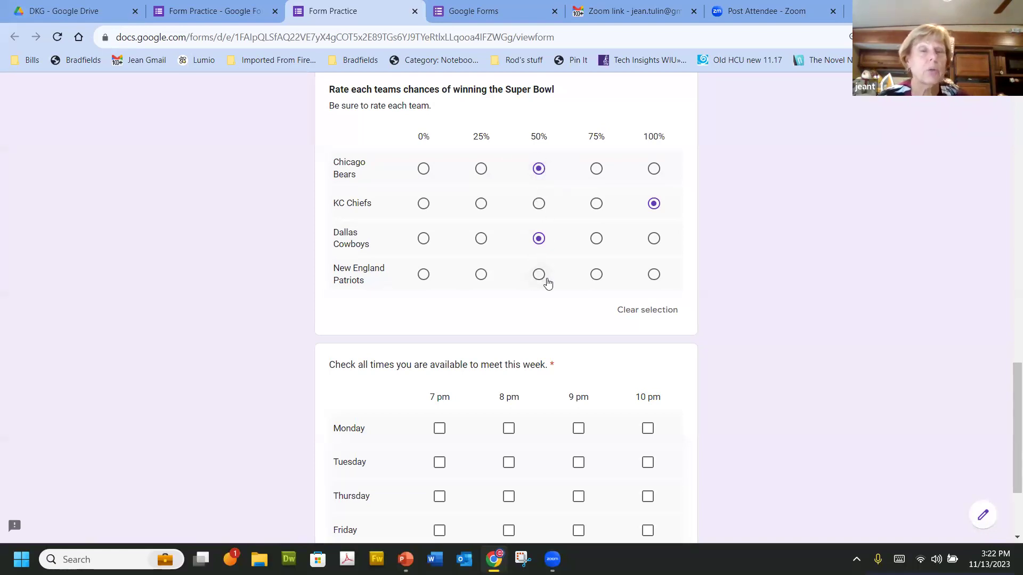
Step: Tick availability: Monday 7 and 8 pm, Tuesday 7 pm, Thursday 7 and 9 pm, Friday 7 pm
scroll(547, 283, down, 3)
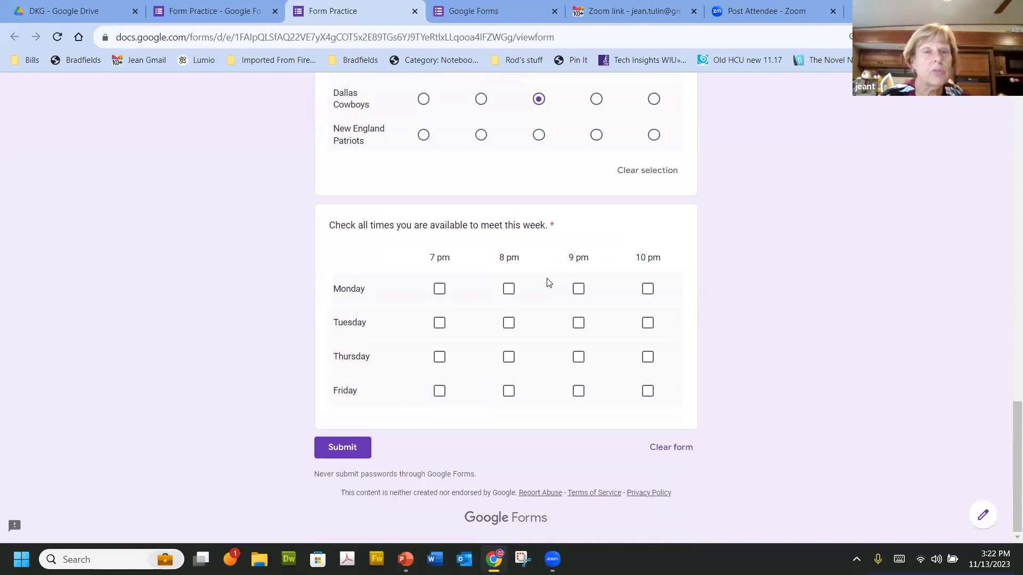
click(437, 293)
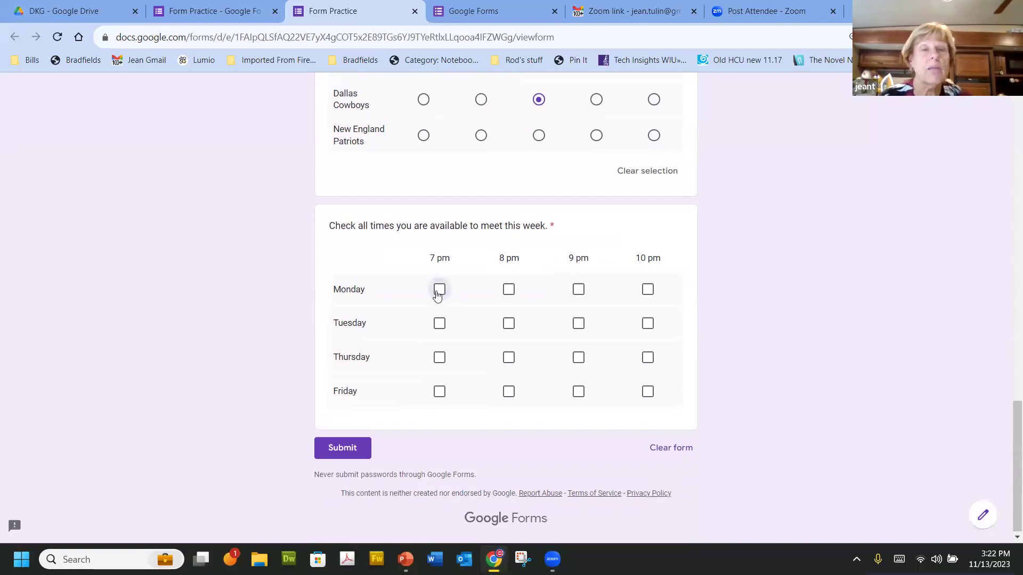
click(510, 291)
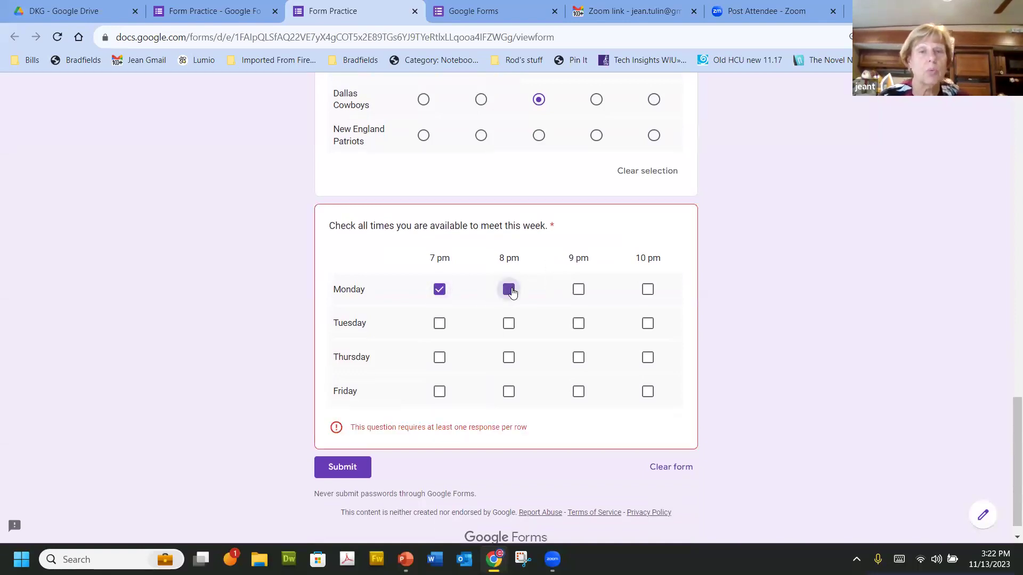
click(440, 327)
click(442, 362)
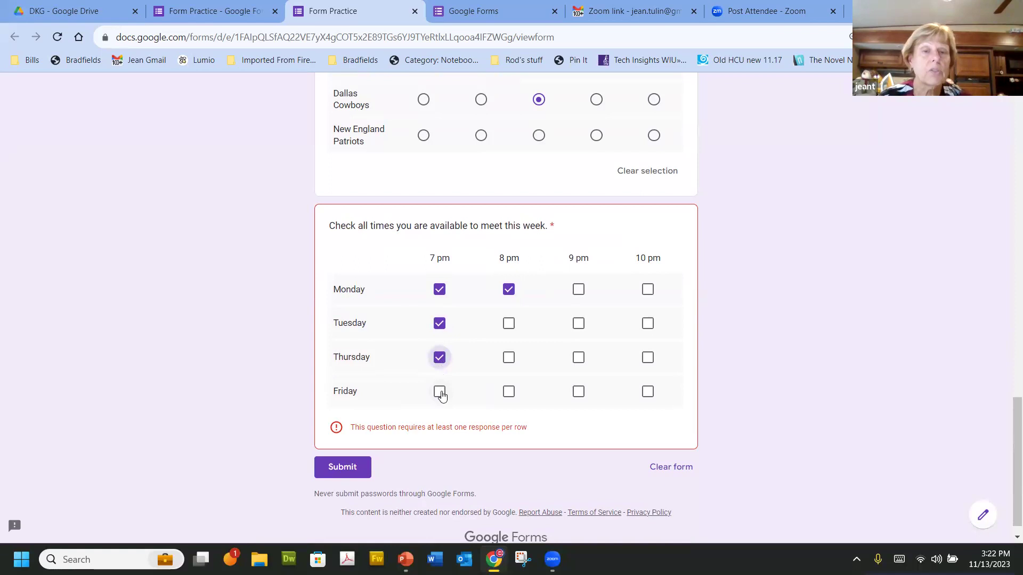
click(440, 392)
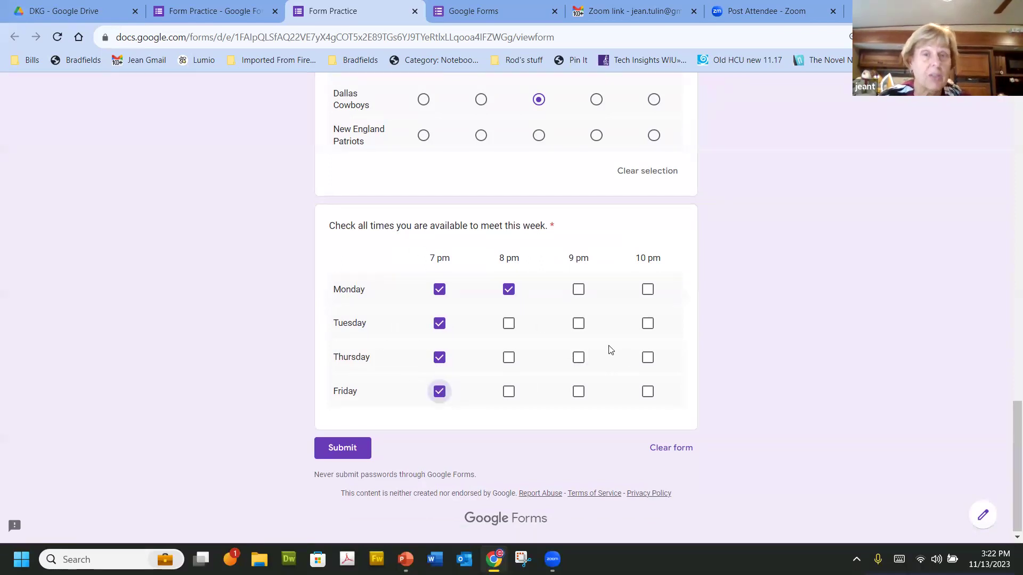
click(578, 360)
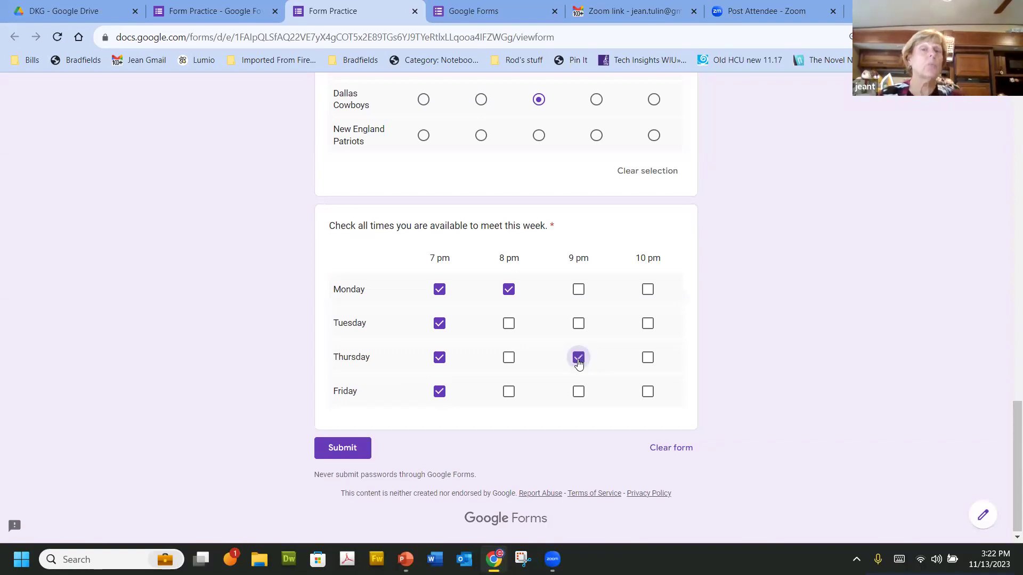
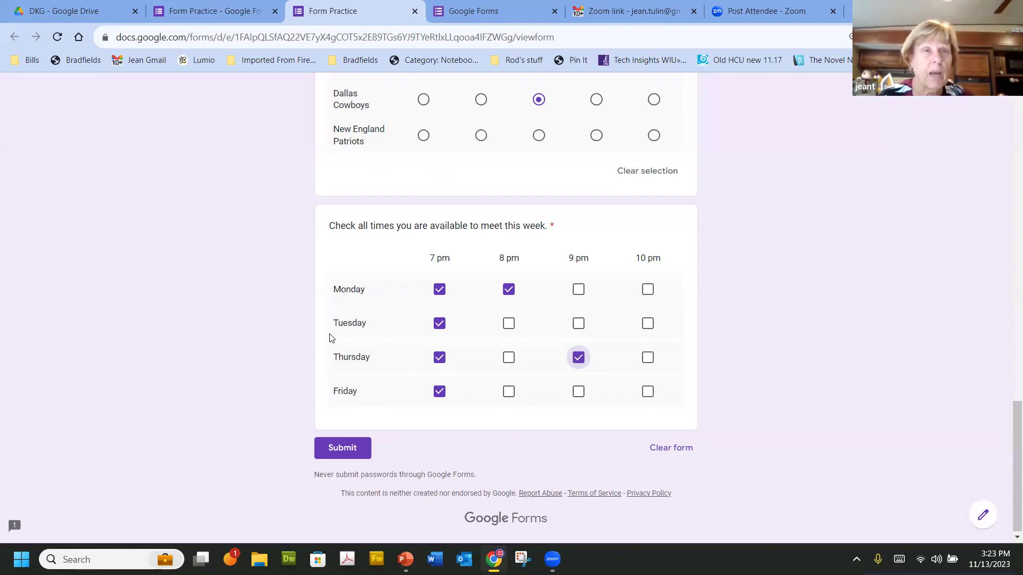
Step: Add an NA column after 7 pm to 10 pm in the Monday–Friday availability grid
click(180, 12)
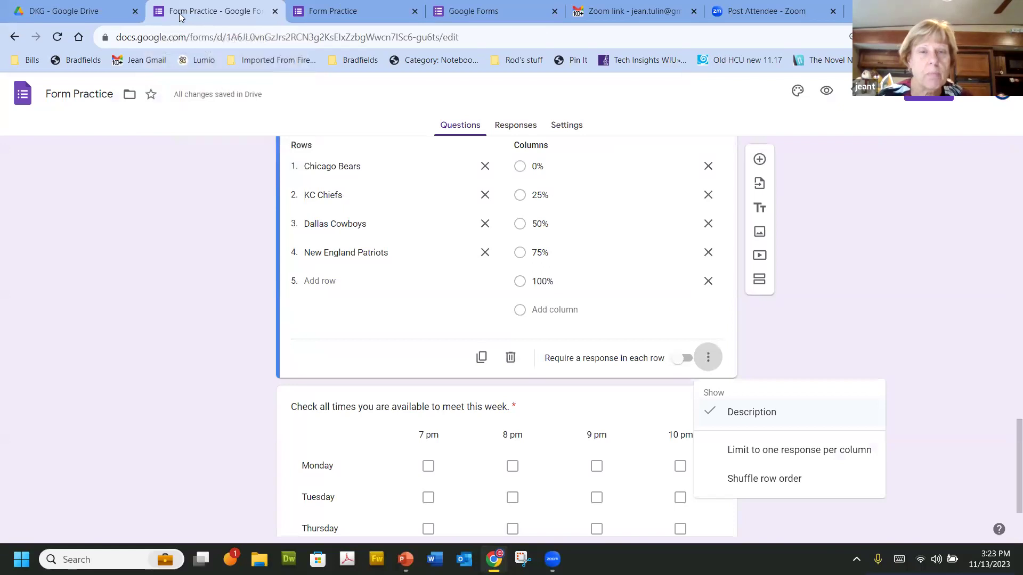
scroll(525, 301, down, 2)
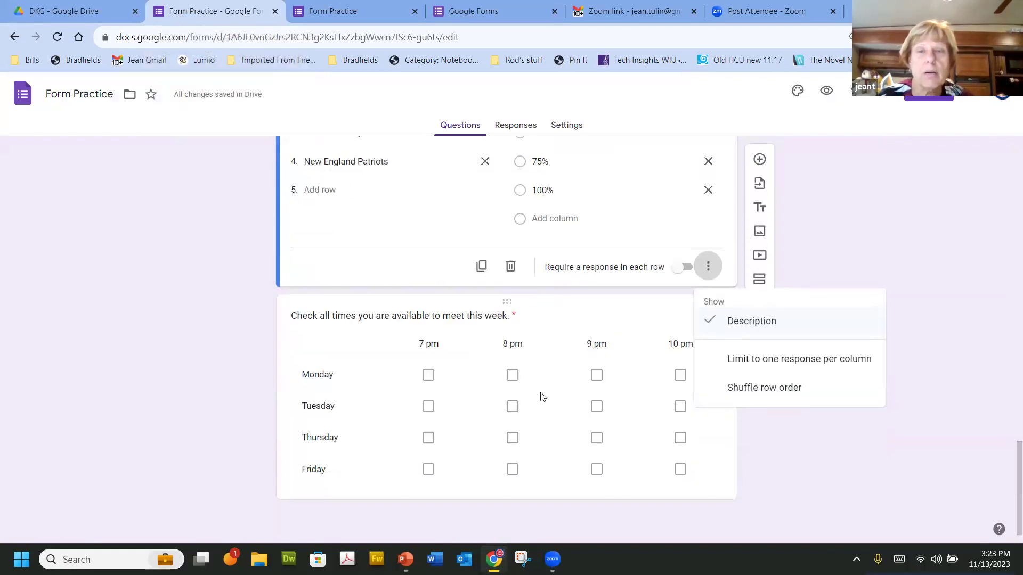
click(367, 360)
click(368, 361)
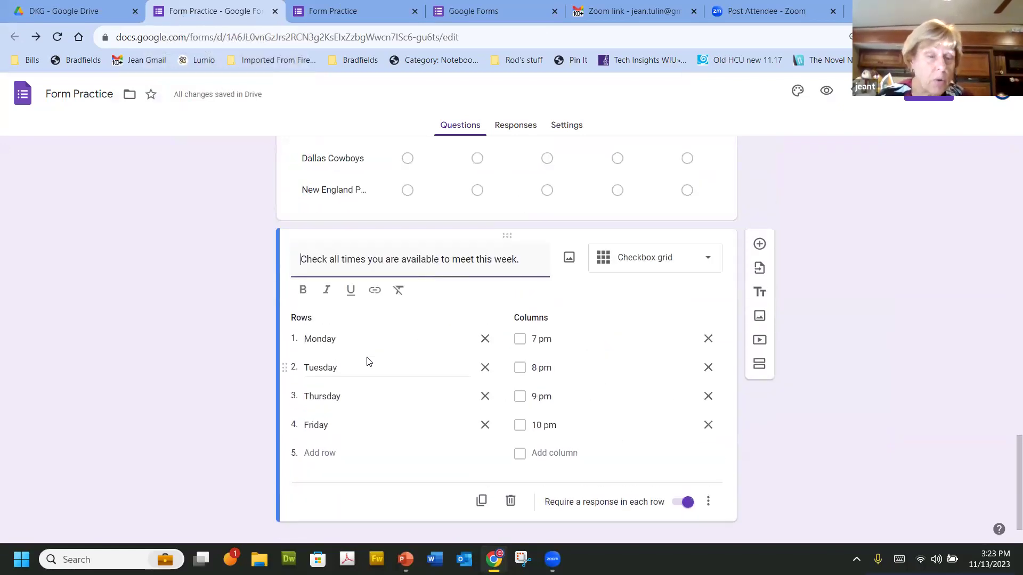
click(551, 453)
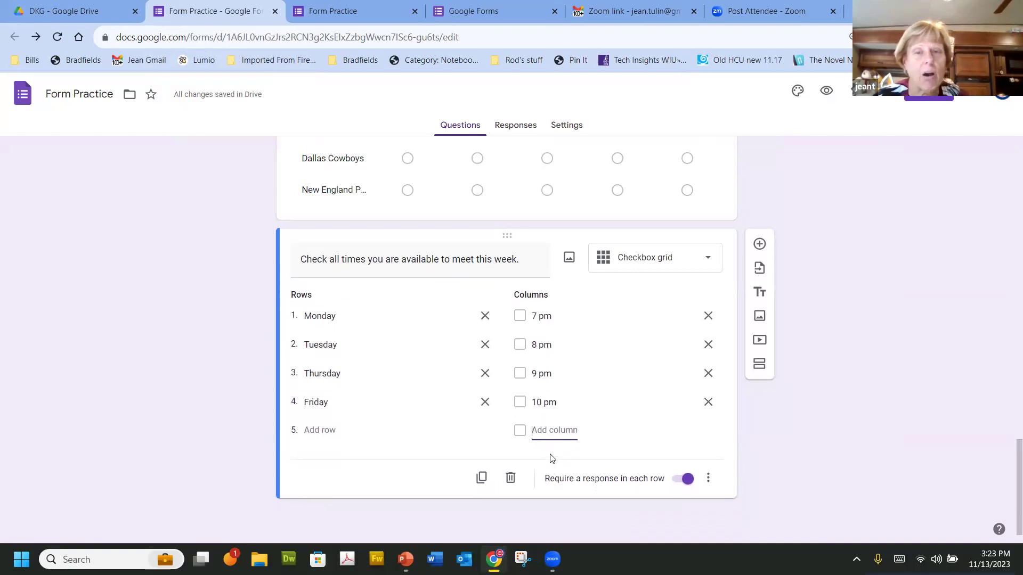
text(N)
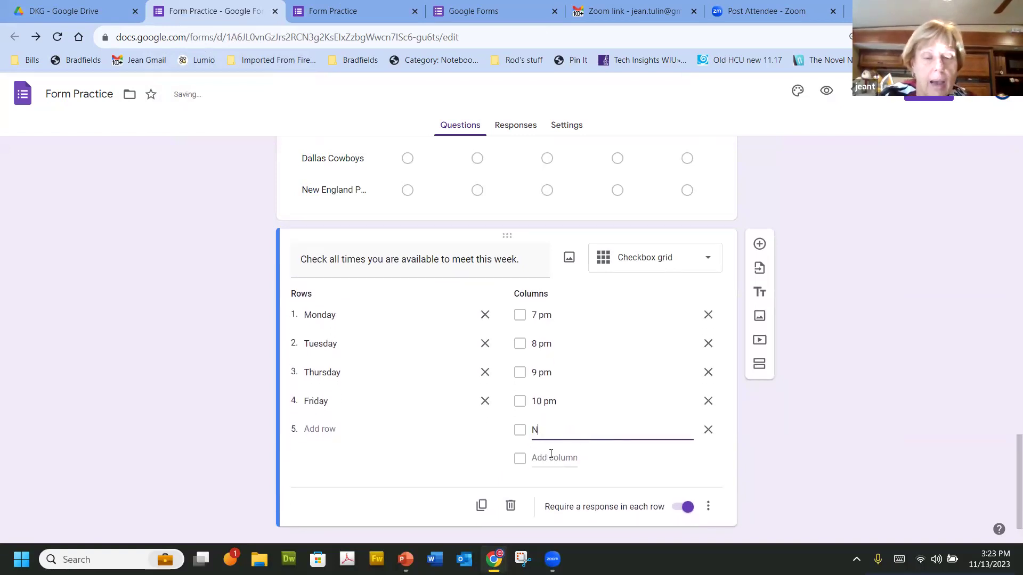
text(ot)
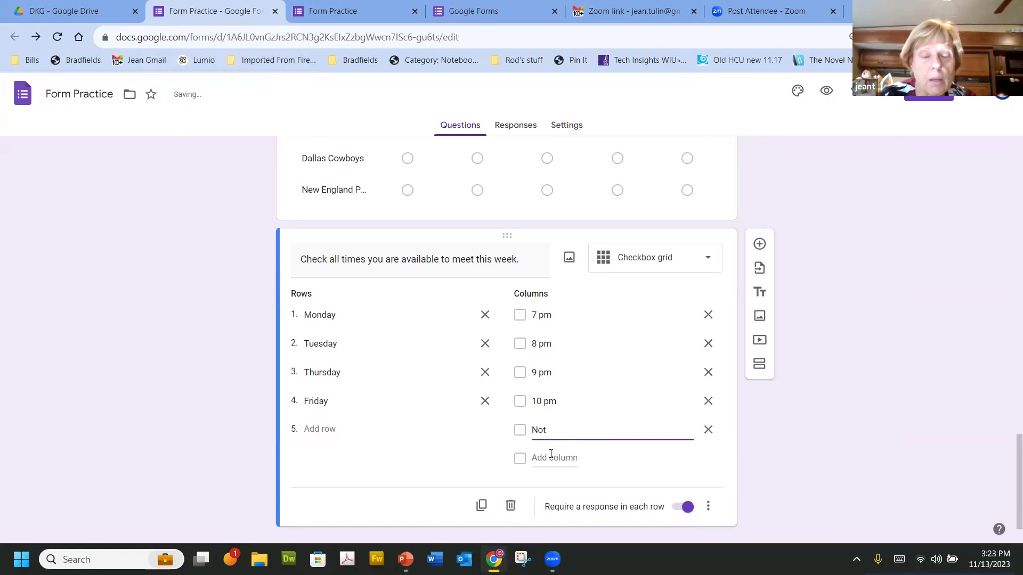
text(NA)
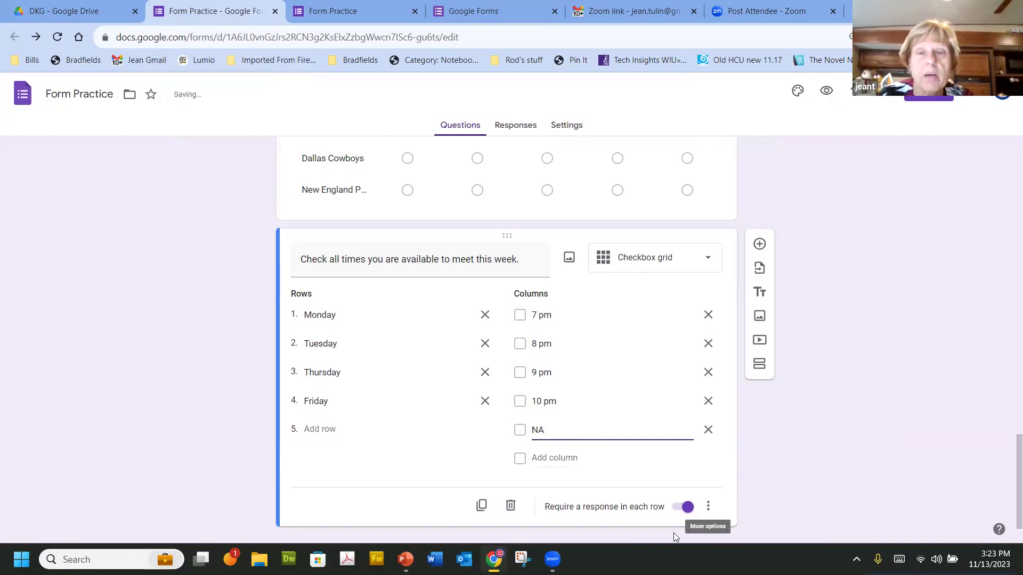
click(713, 509)
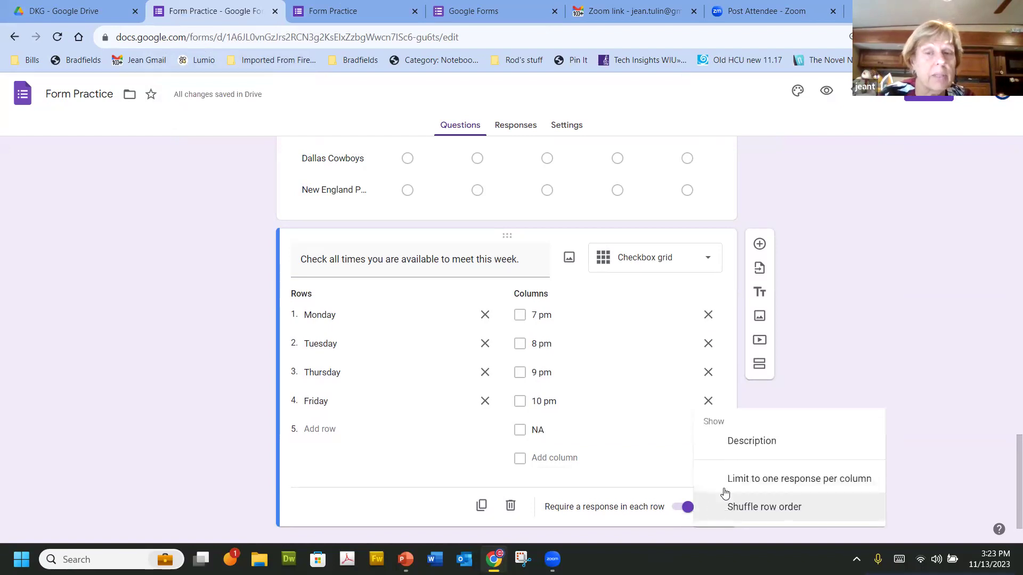
Step: Add the description 'NA = Not available' under the availability grid question
click(764, 450)
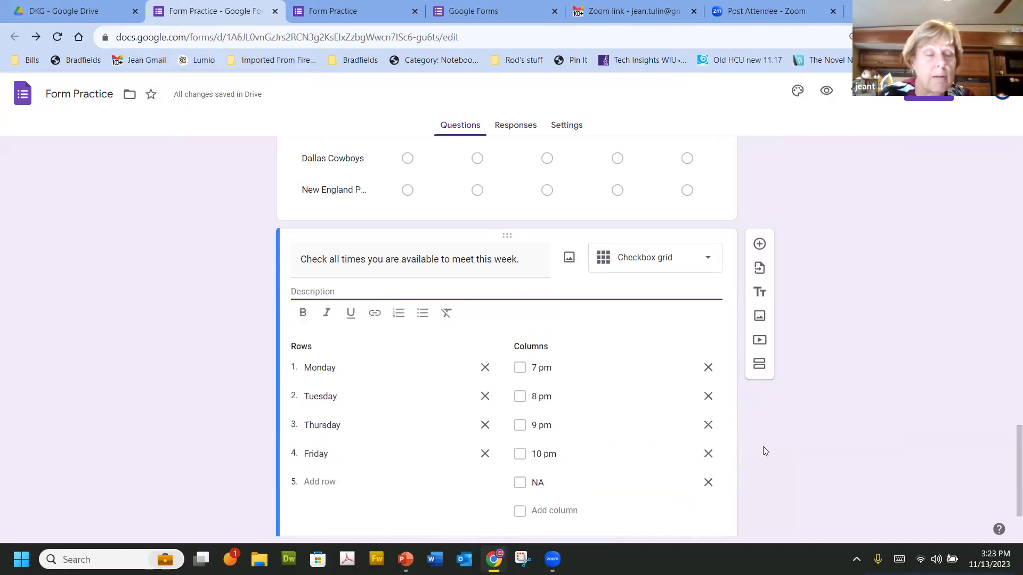
text(NA)
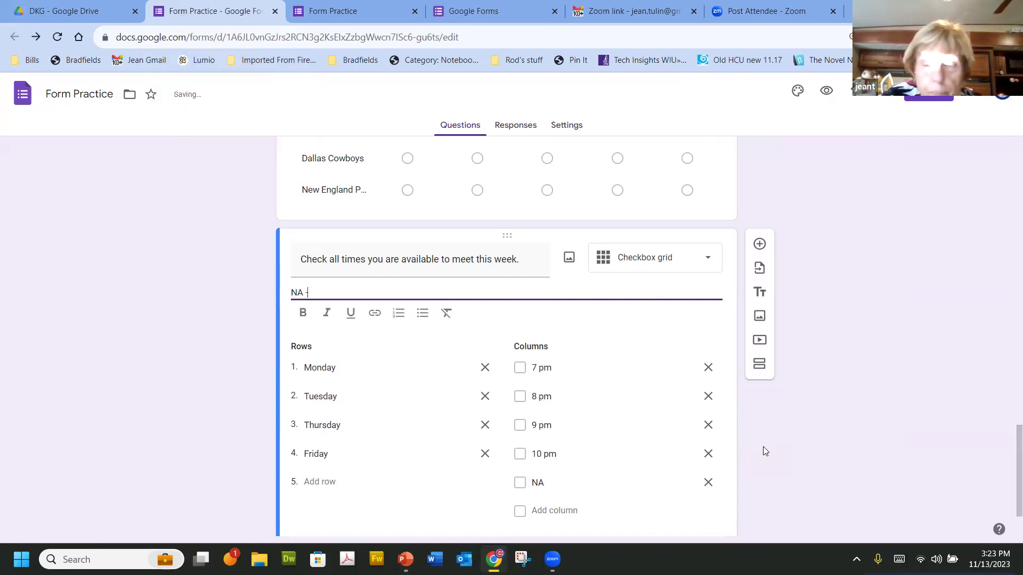
text(= )
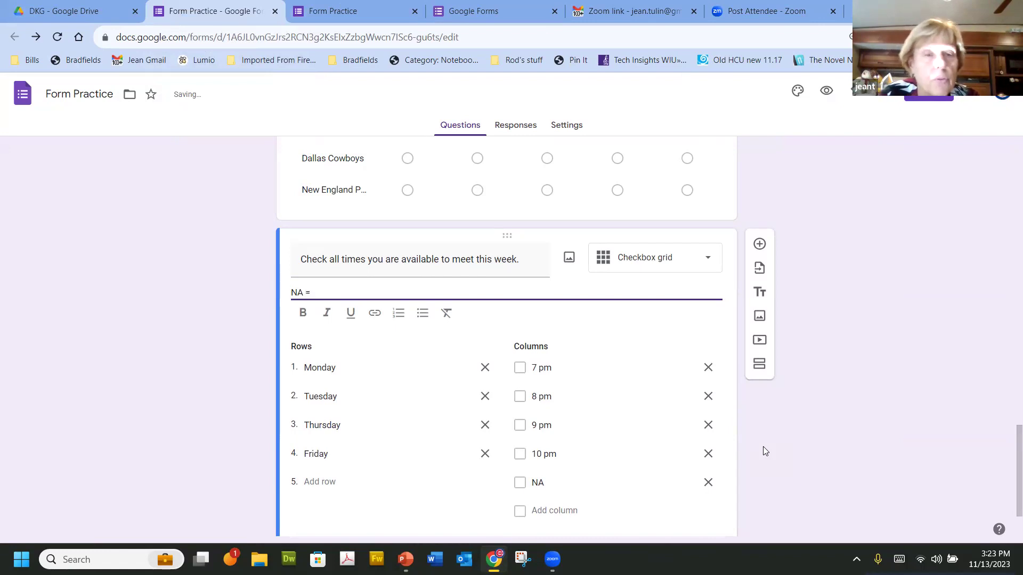
text(Not a)
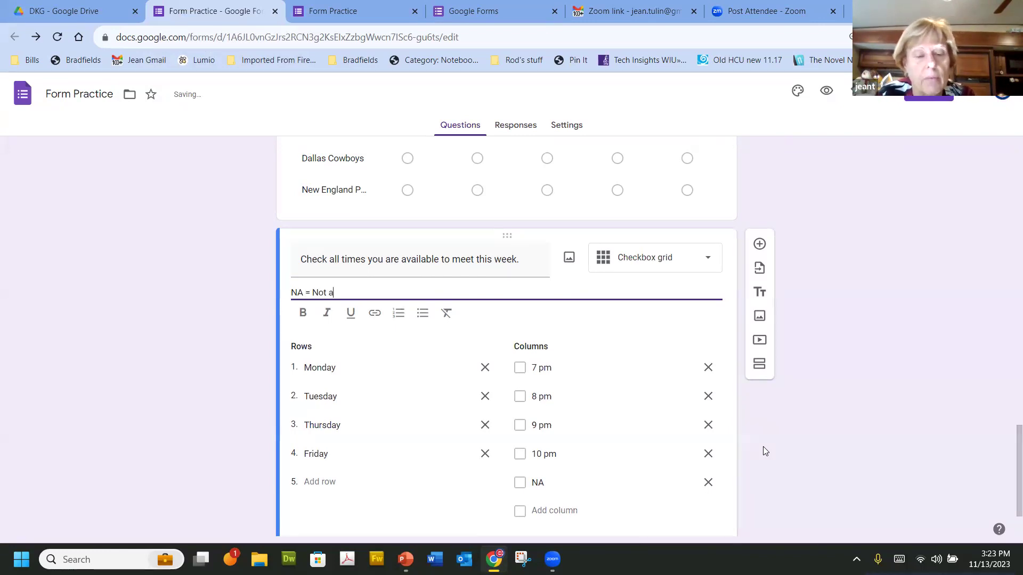
text(vailable)
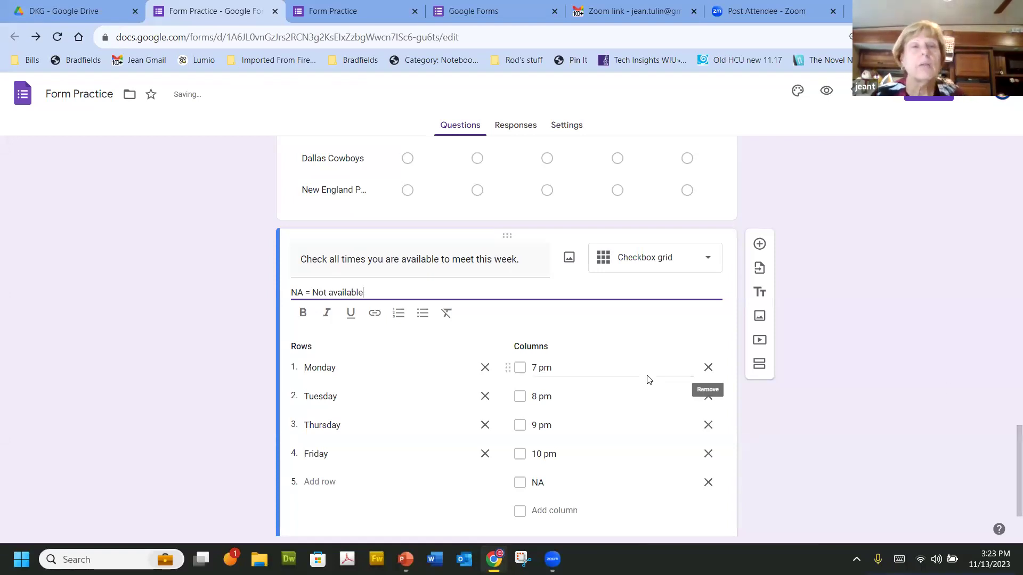
click(659, 191)
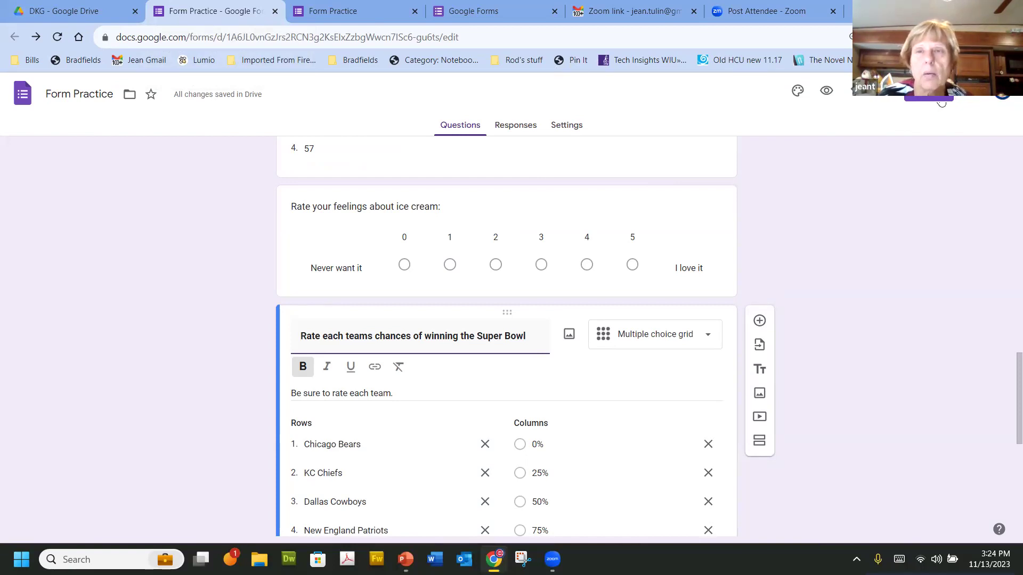
click(827, 92)
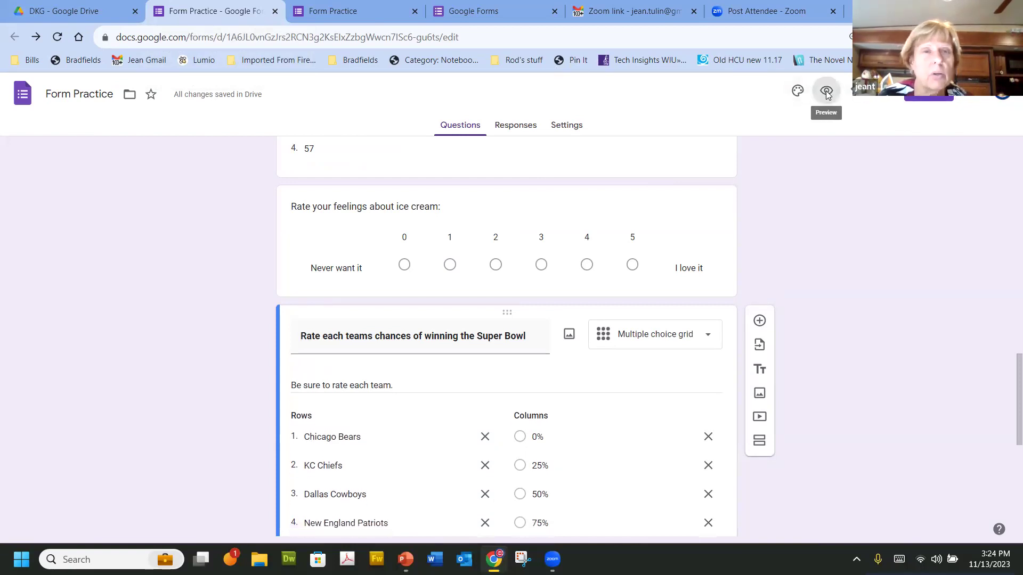
Step: In the preview, tick Friday's NA box and untick Friday's 7 pm box
scroll(678, 311, down, 15)
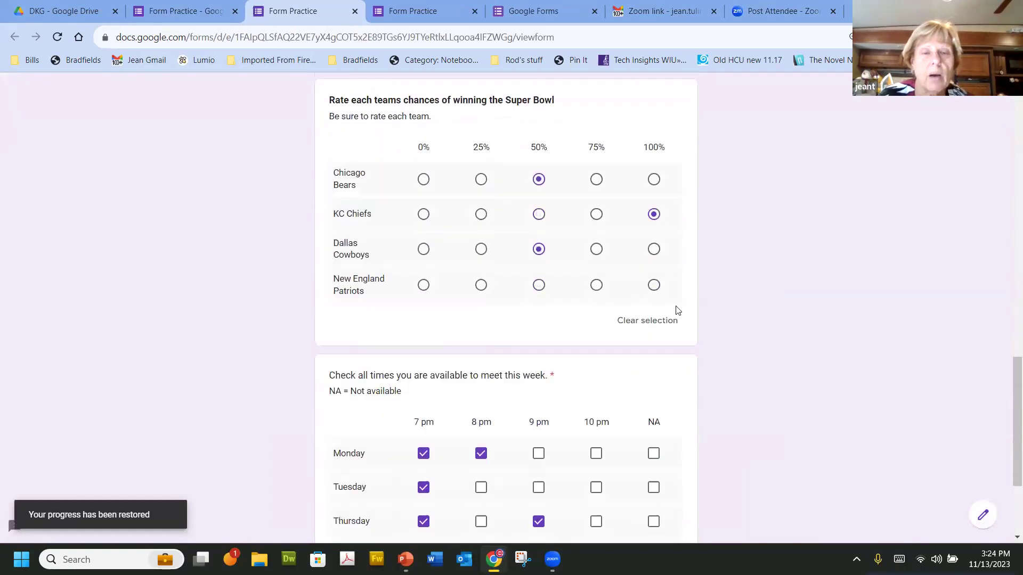
scroll(677, 311, down, 3)
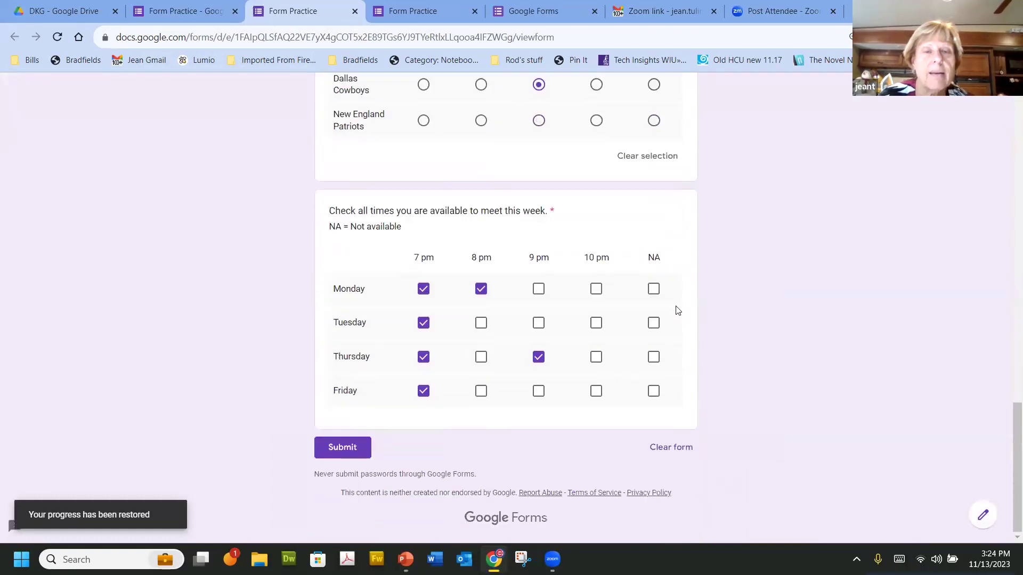
click(654, 393)
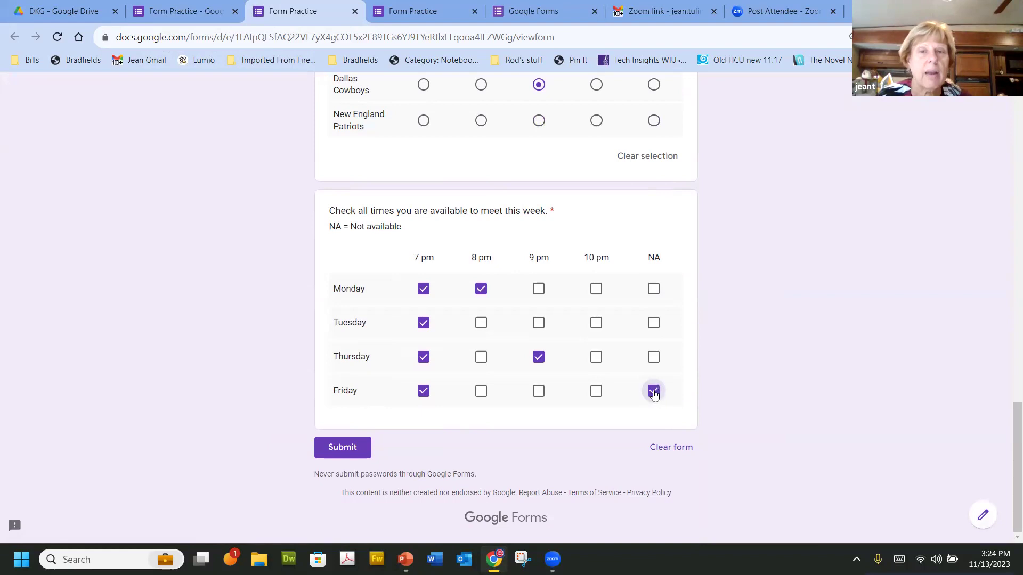
click(424, 393)
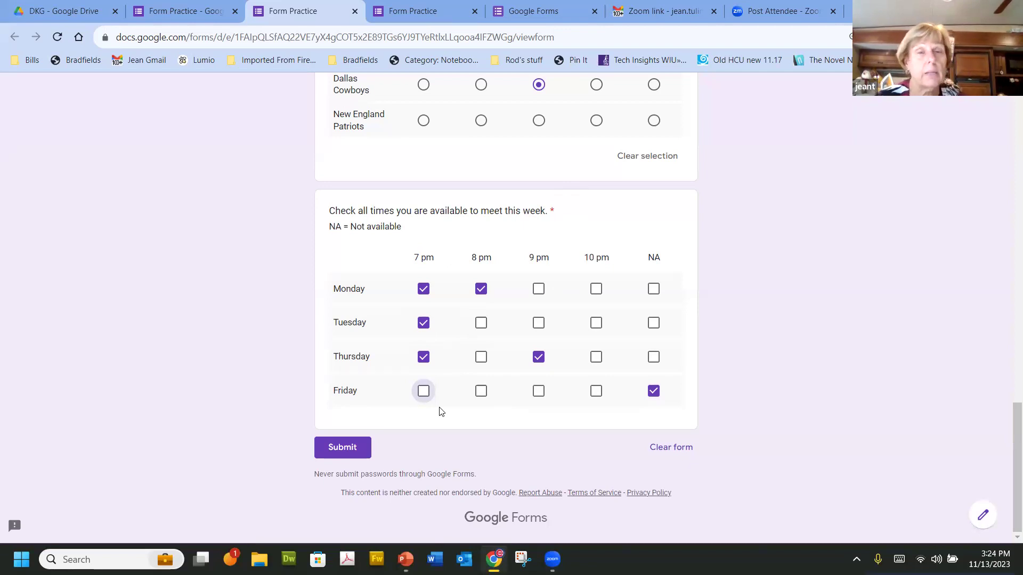
Step: Add a new blank multiple-choice question in the form editor
click(166, 17)
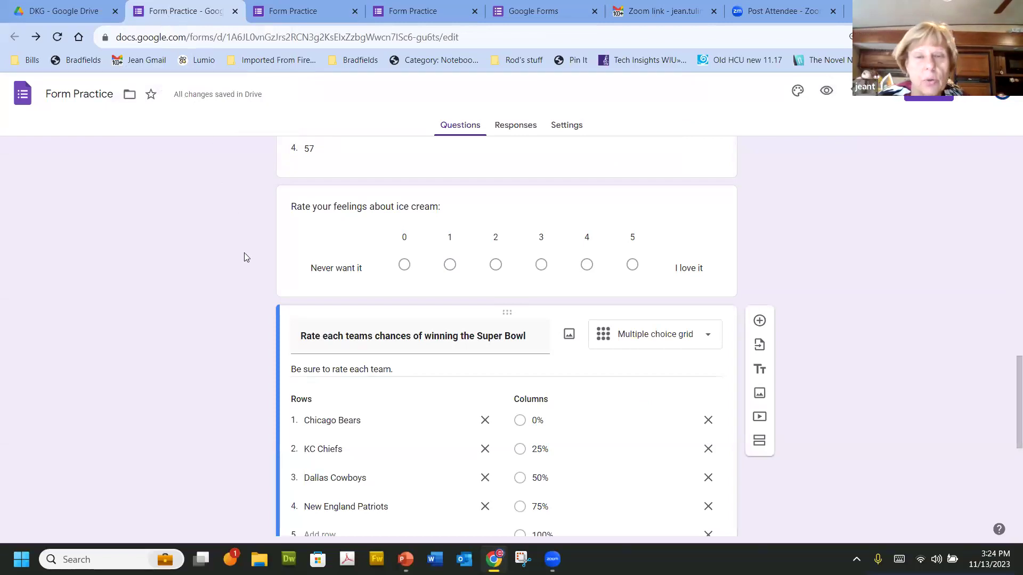
scroll(242, 254, down, 7)
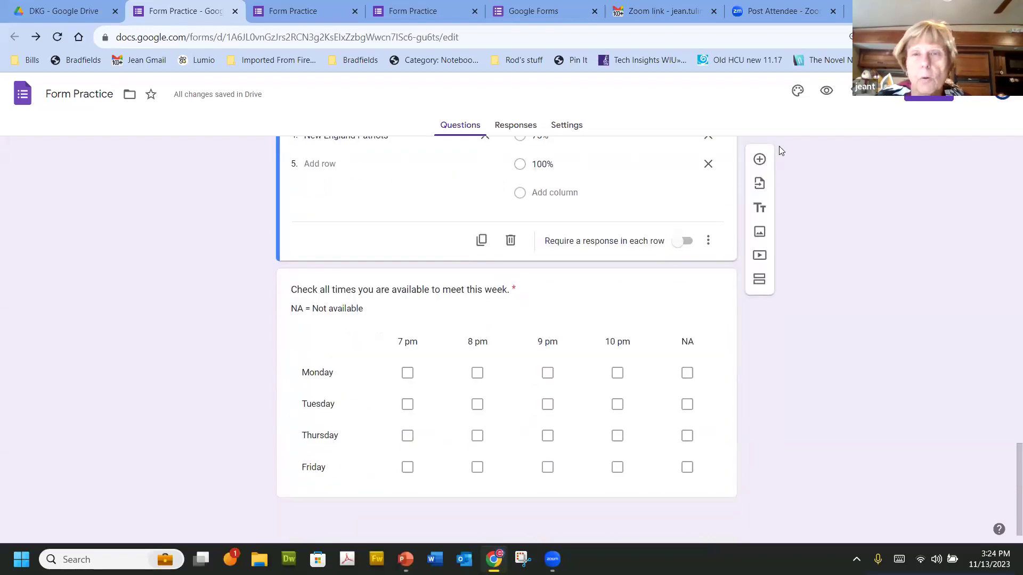
click(760, 160)
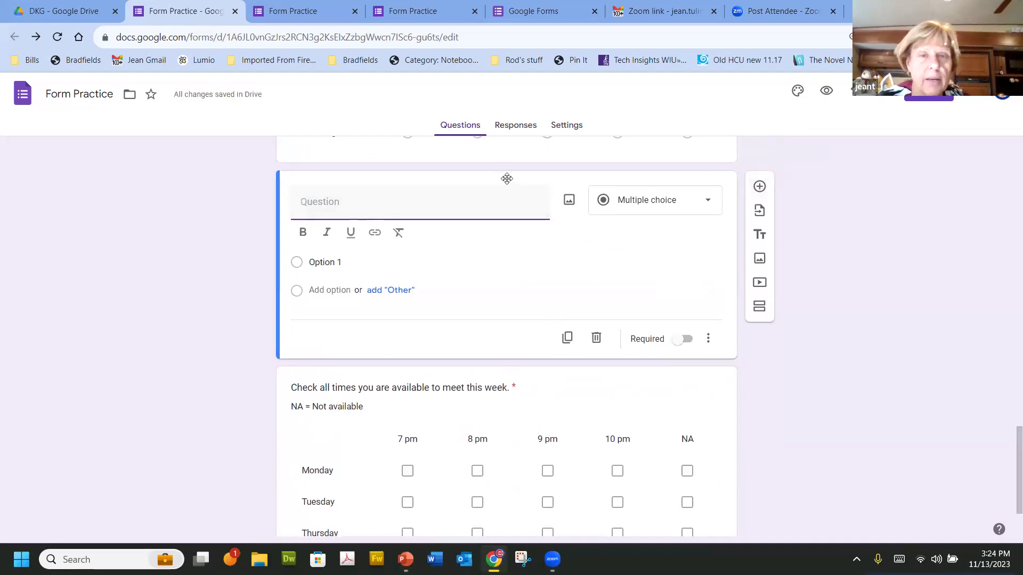
Step: Reorder the cards so the new question sits below the availability grid
drag(507, 177, 482, 163)
drag(508, 200, 643, 387)
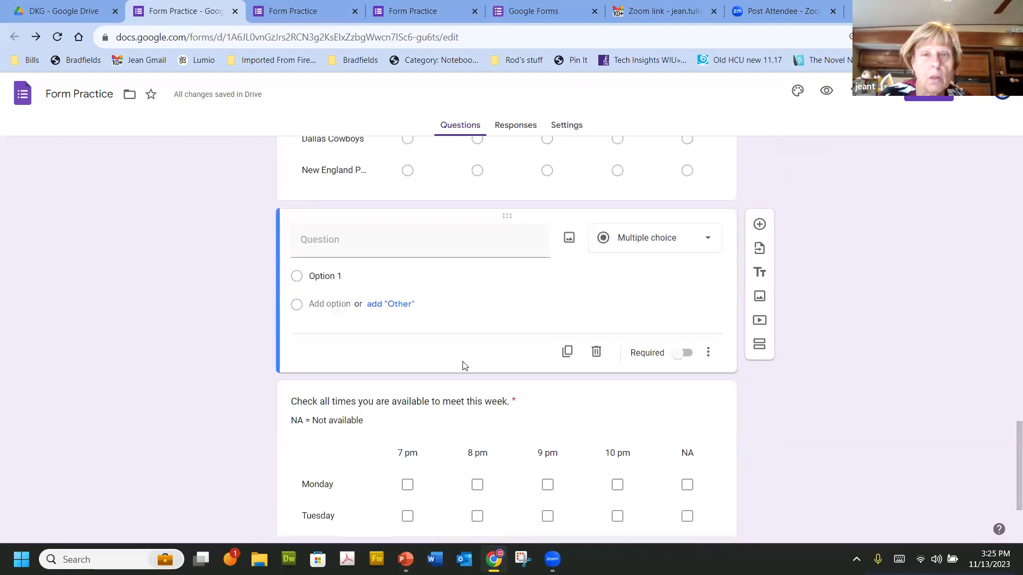
click(508, 395)
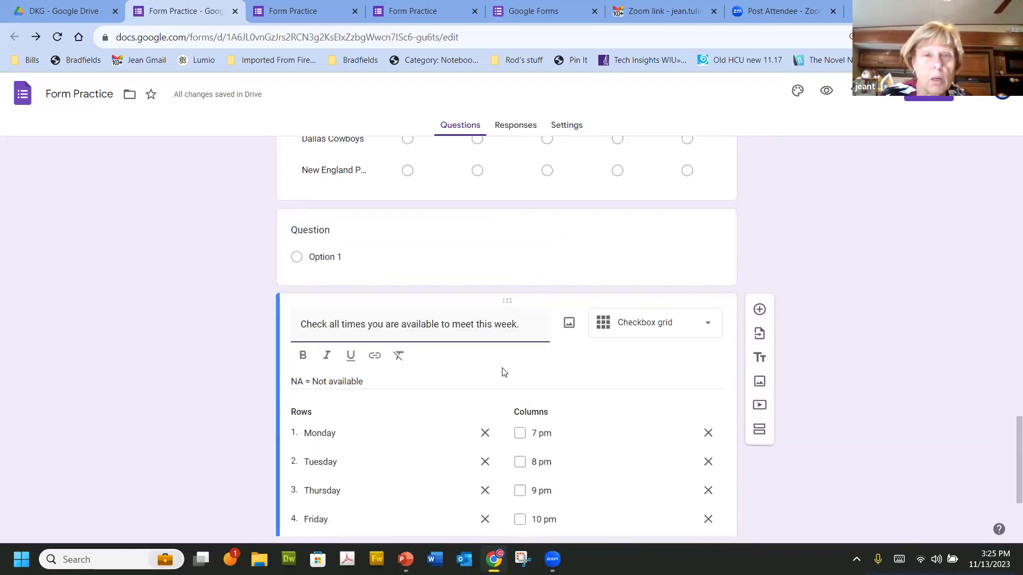
drag(507, 301, 500, 333)
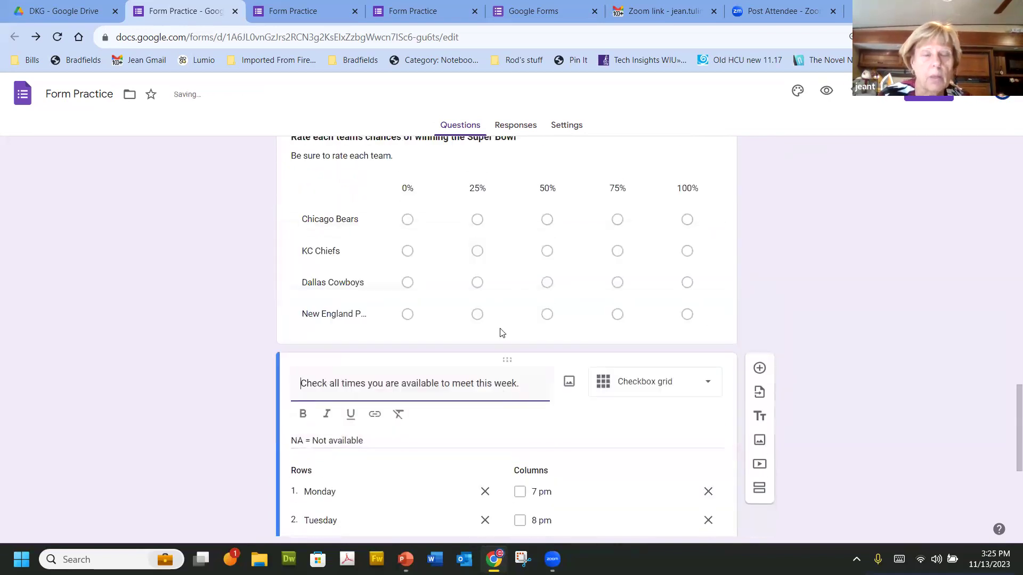
scroll(500, 332, down, 5)
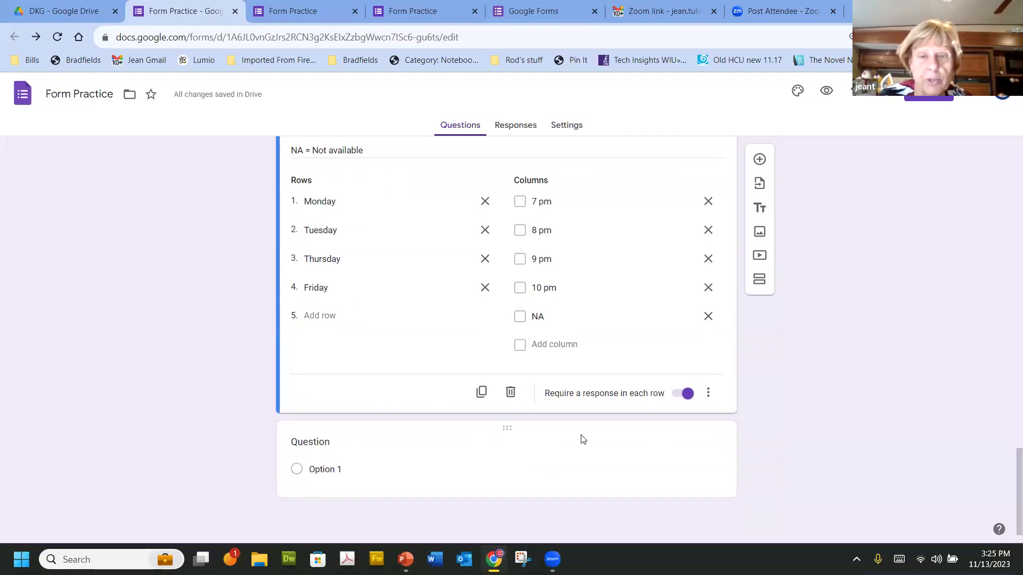
click(565, 452)
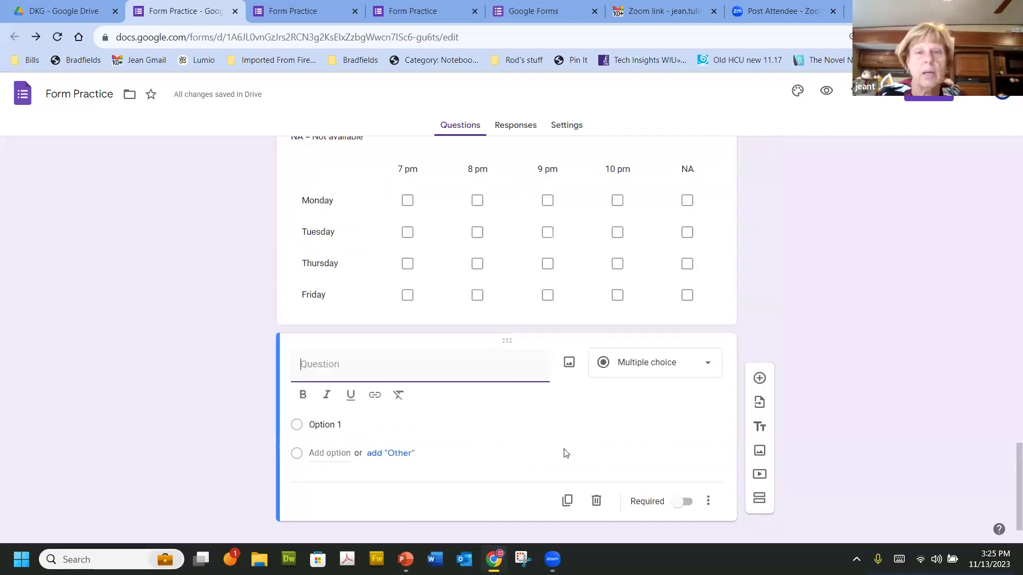
Step: Make the new question a Date question titled 'What day can you meet?'
click(669, 367)
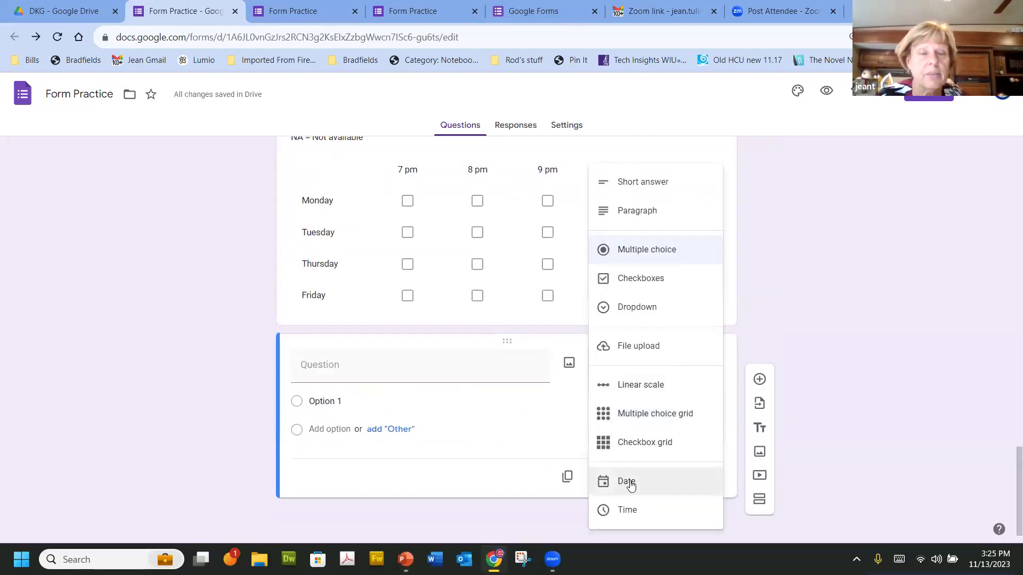
click(628, 482)
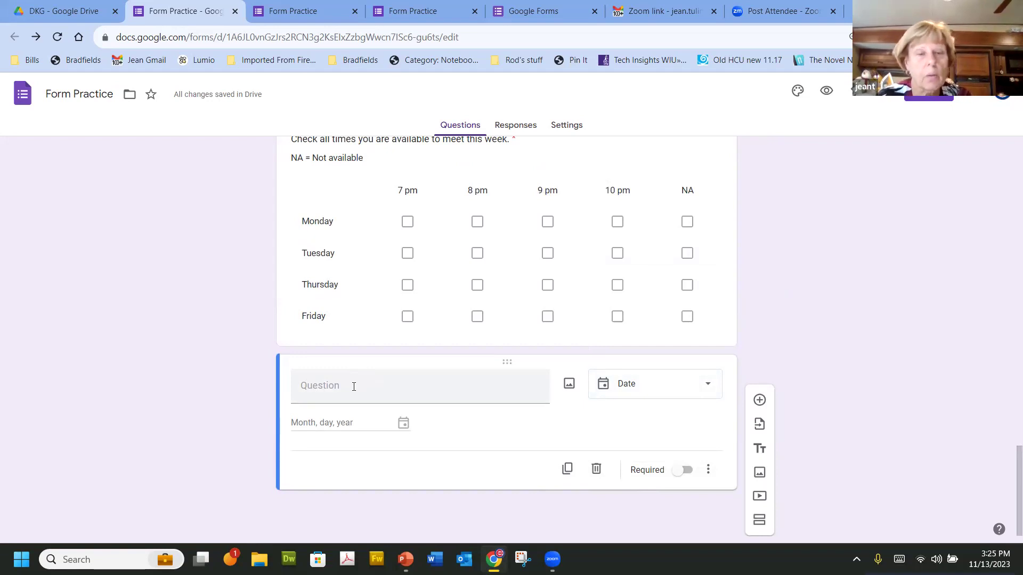
click(319, 393)
text(W)
key(BackSpace)
text(Waht)
key(BackSpace)
key(BackSpace)
key(BackSpace)
key(BackSpace)
text(hat )
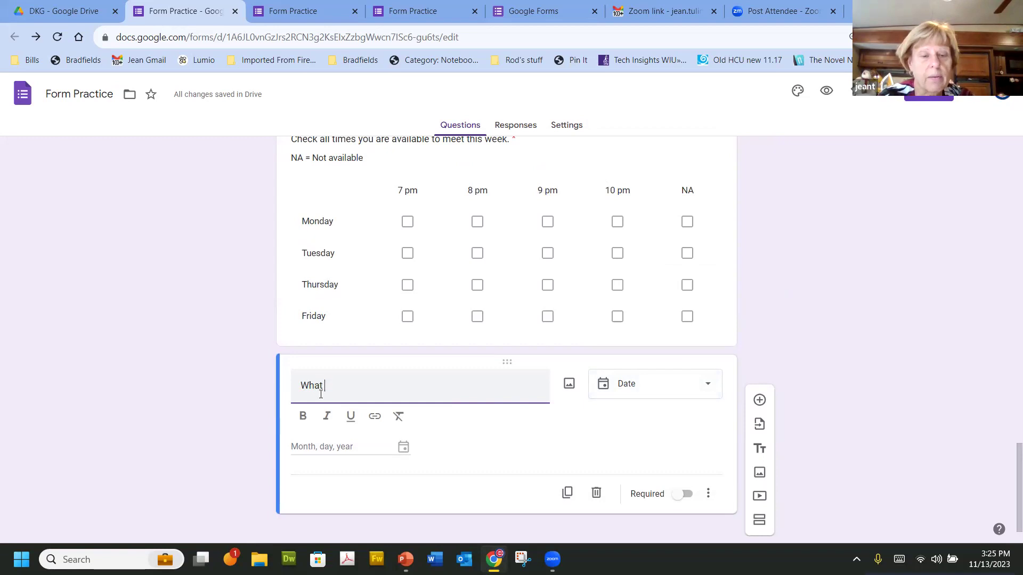
text(day can)
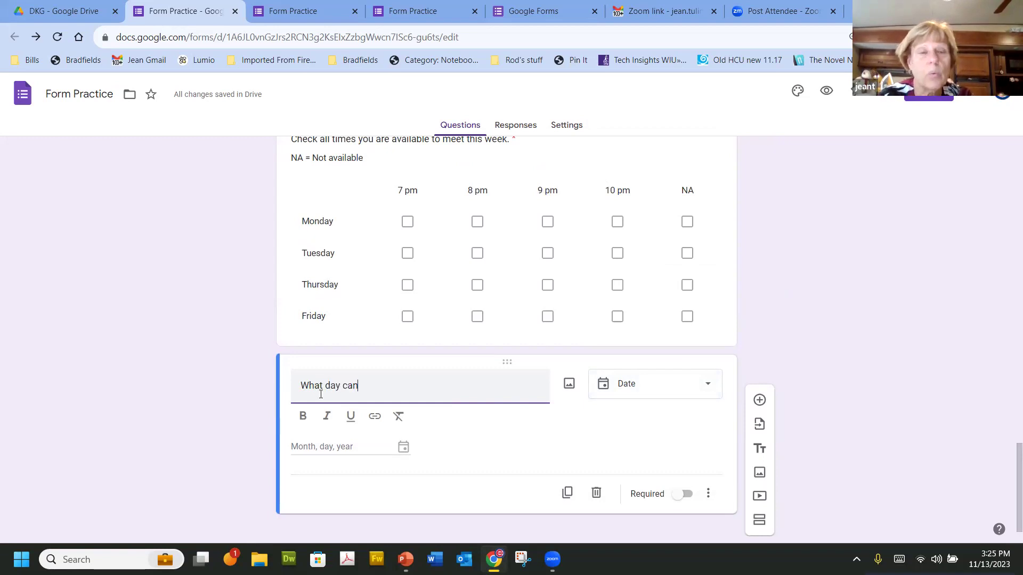
text( you)
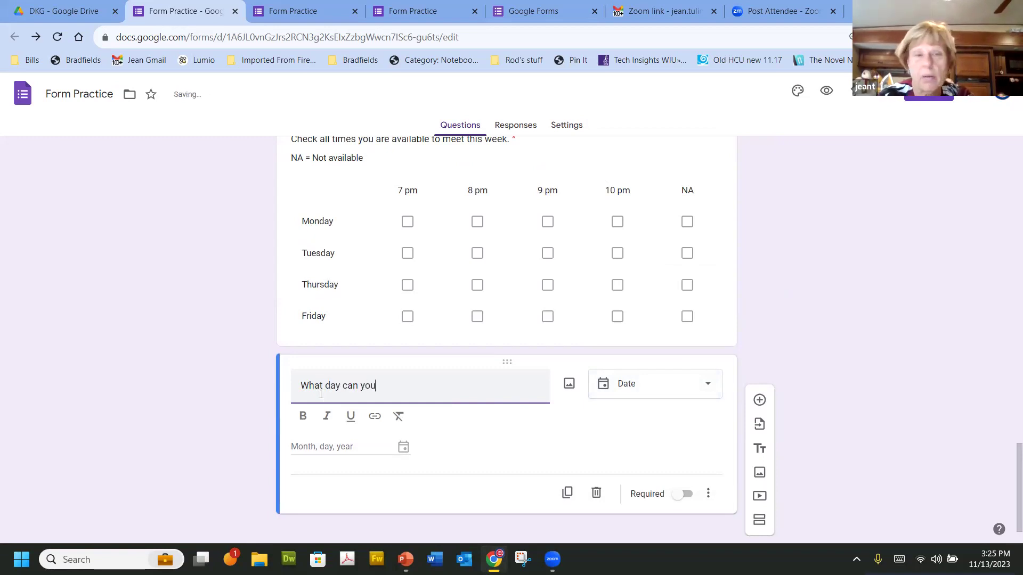
text( meet)
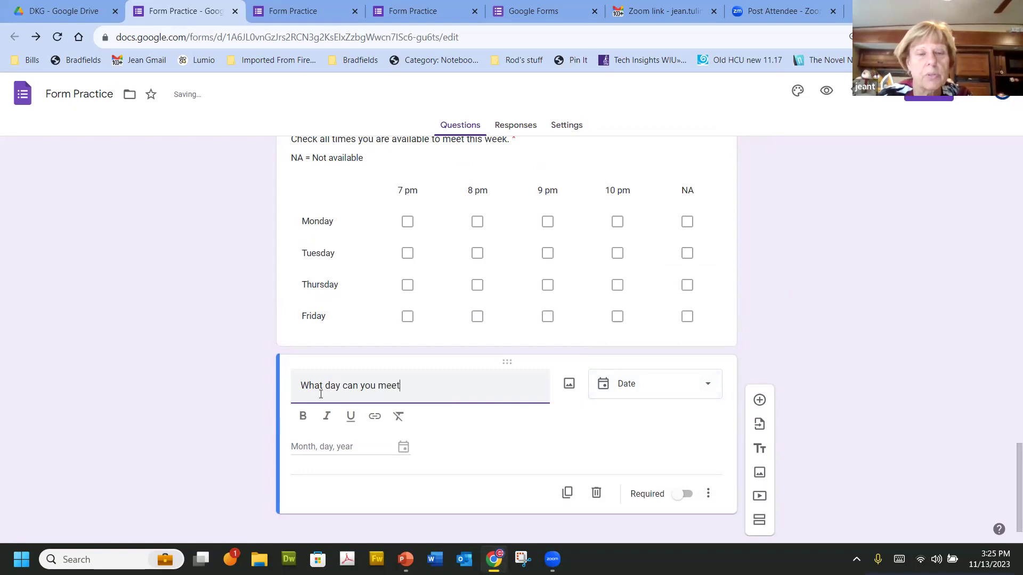
text(?)
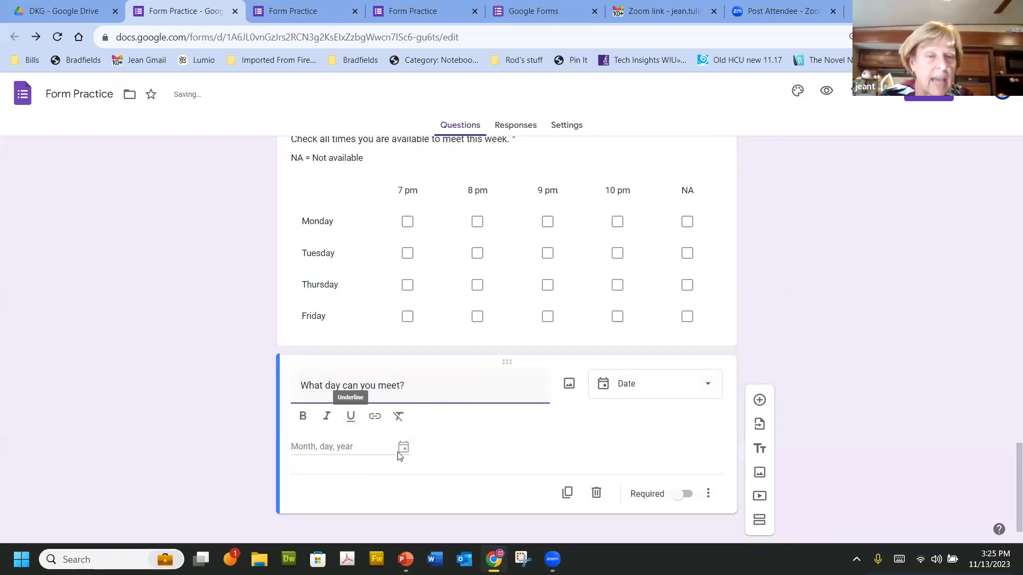
click(705, 384)
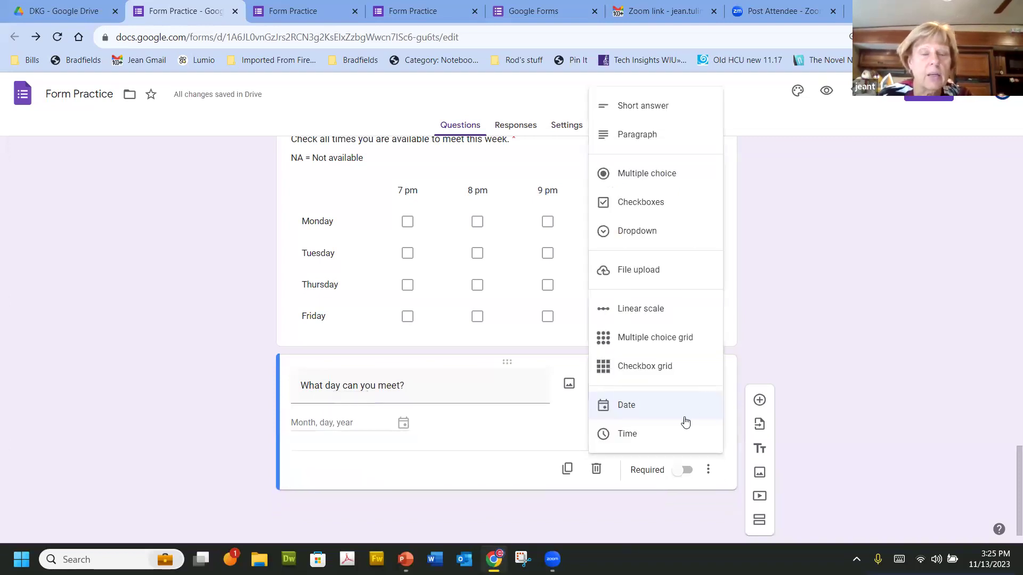
click(675, 406)
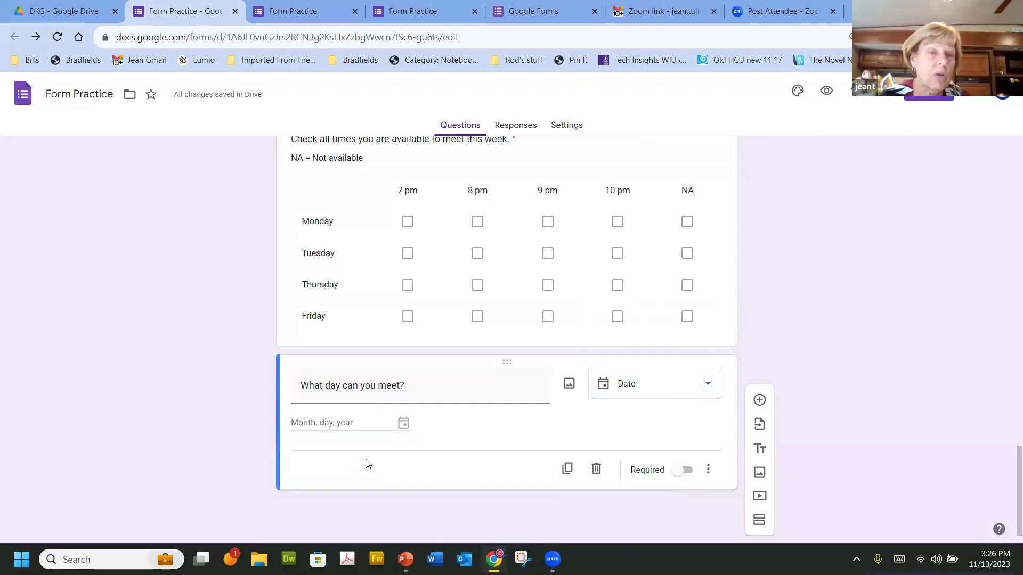
Step: Turn off Include year and turn on Include time for the meeting-day question
click(709, 472)
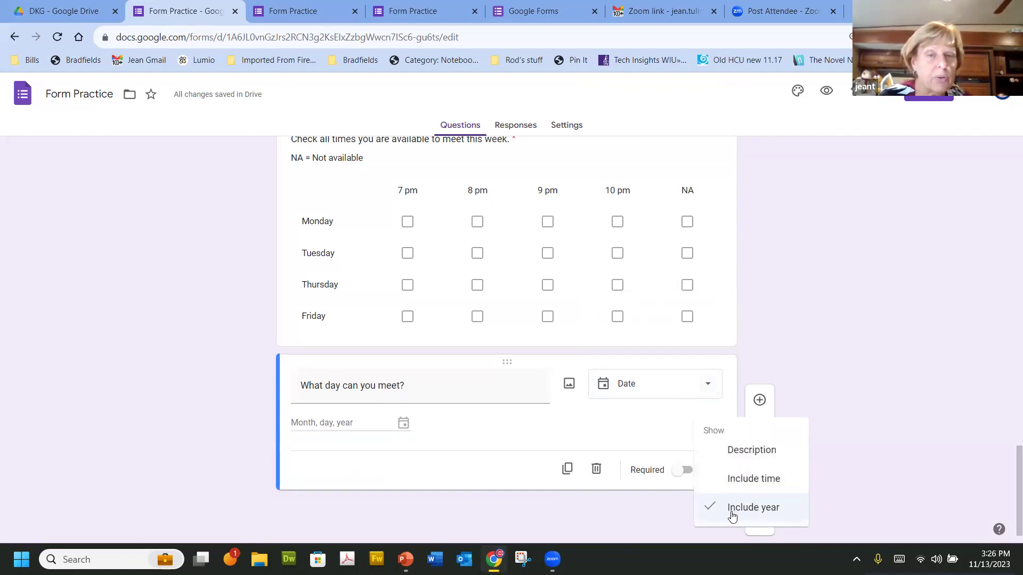
click(732, 512)
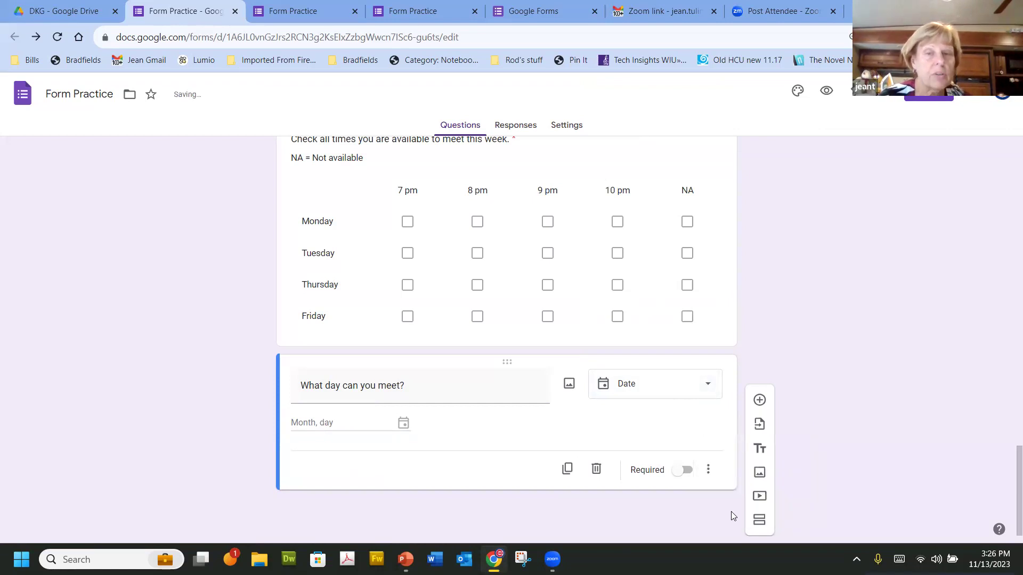
click(709, 468)
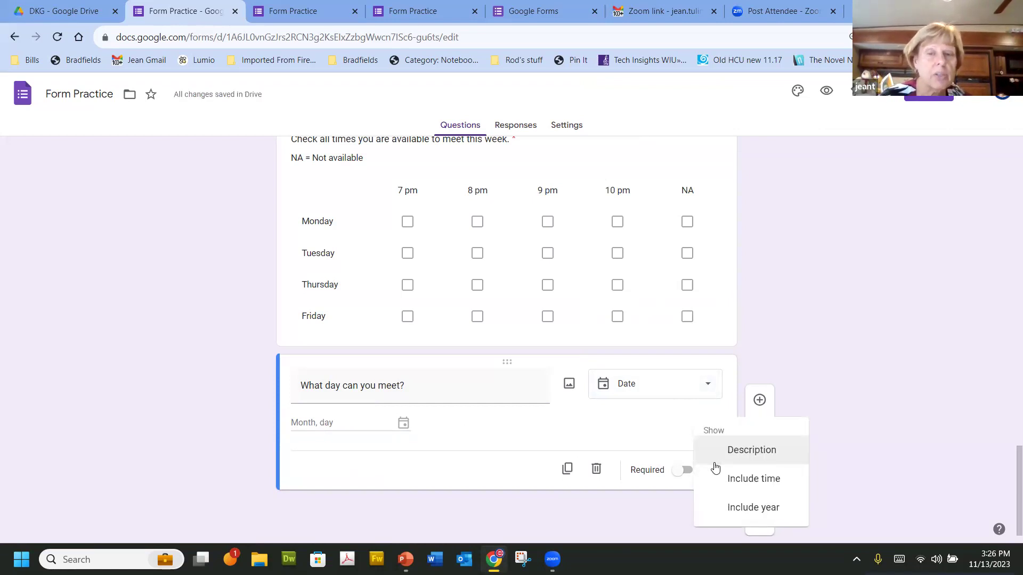
click(731, 488)
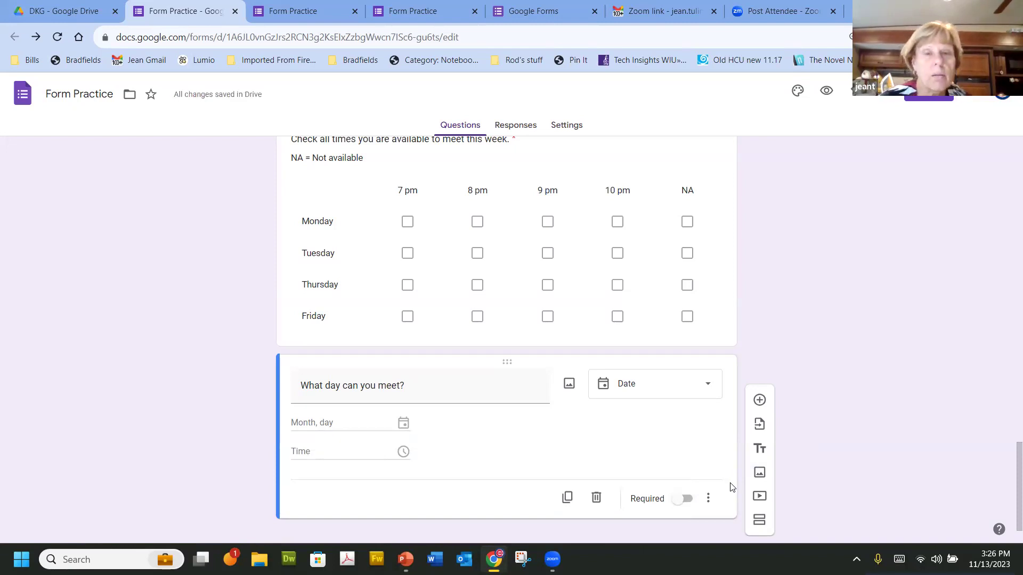
click(709, 387)
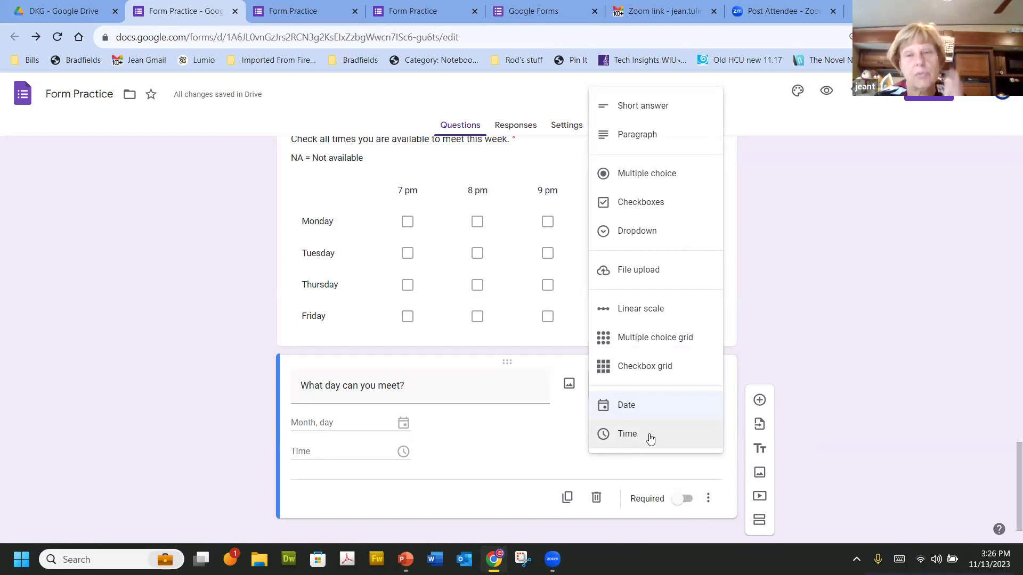
click(518, 443)
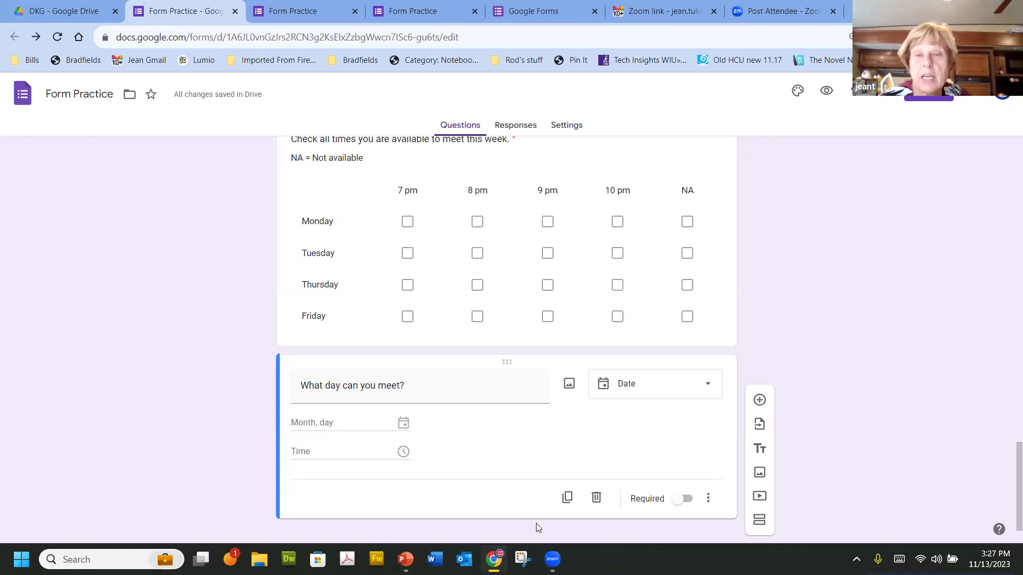
click(708, 503)
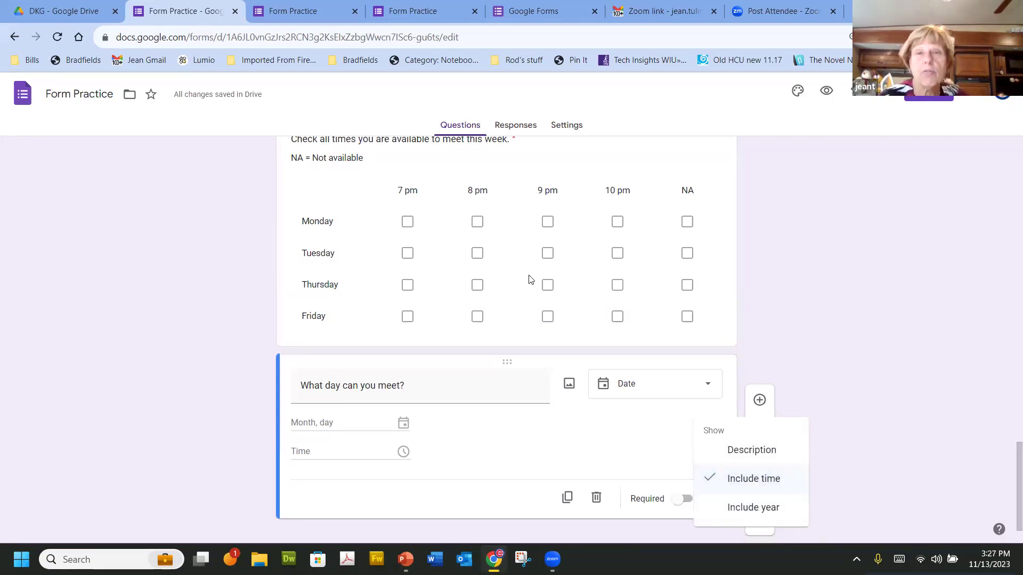
Step: Drag 'Choose the states that border Illinois' up, directly below the state organization question
scroll(530, 280, up, 15)
scroll(667, 372, up, 1)
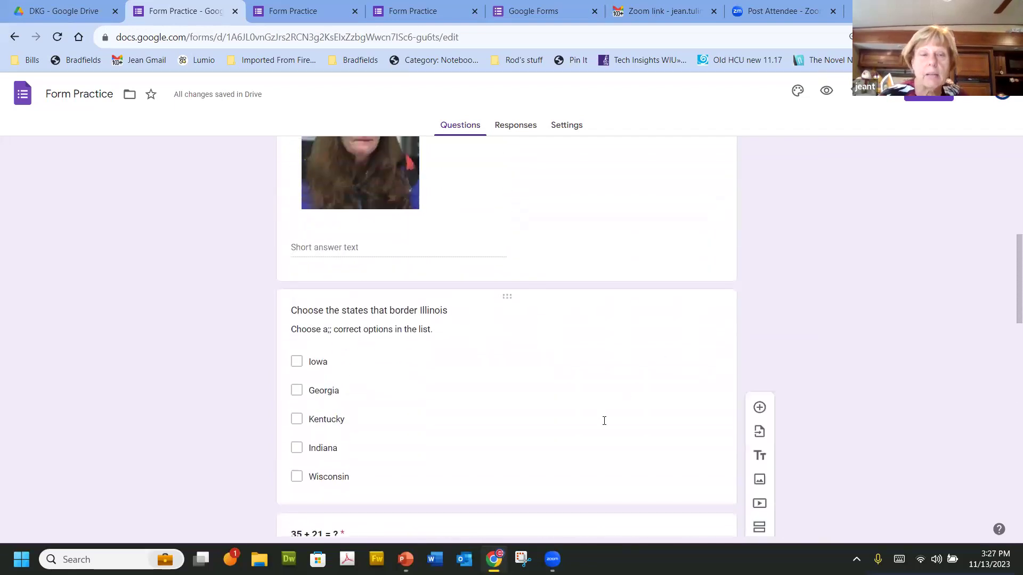
scroll(602, 421, down, 3)
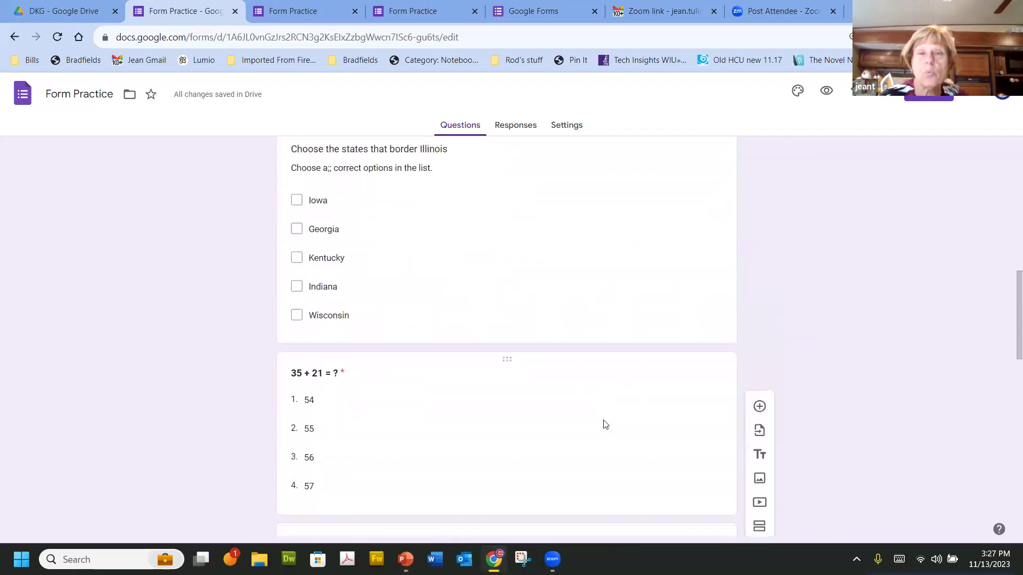
click(640, 274)
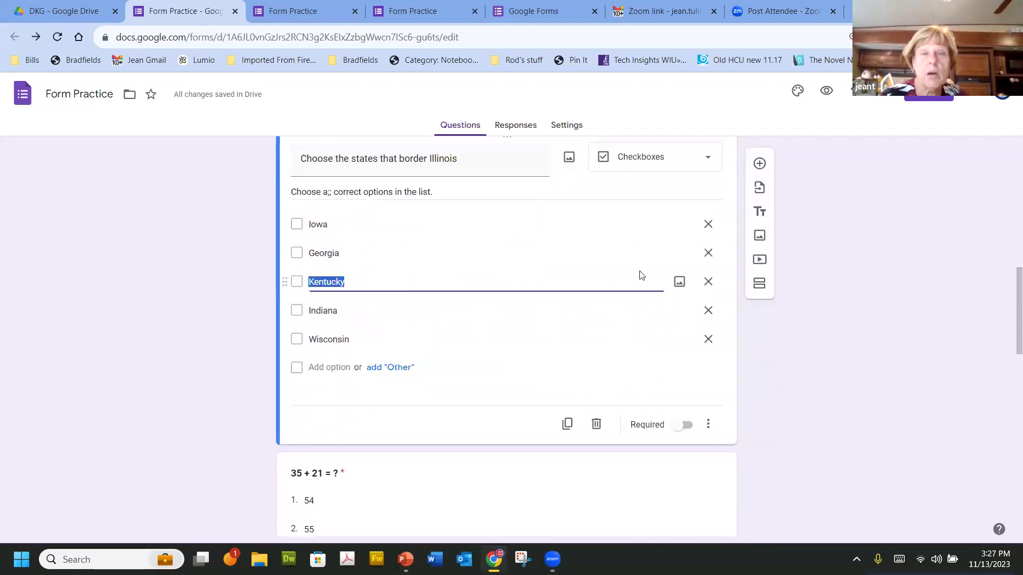
click(709, 425)
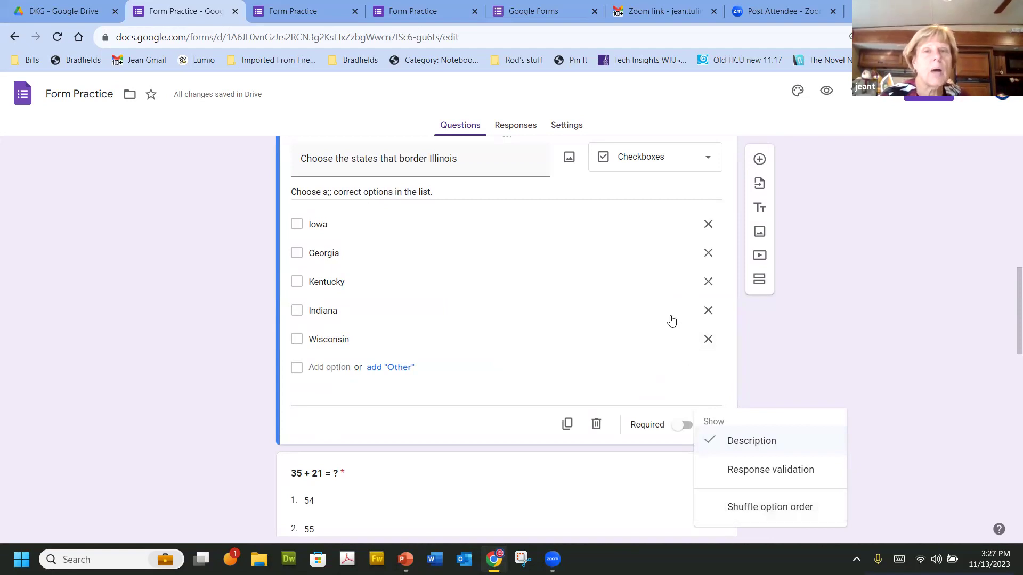
scroll(621, 349, up, 3)
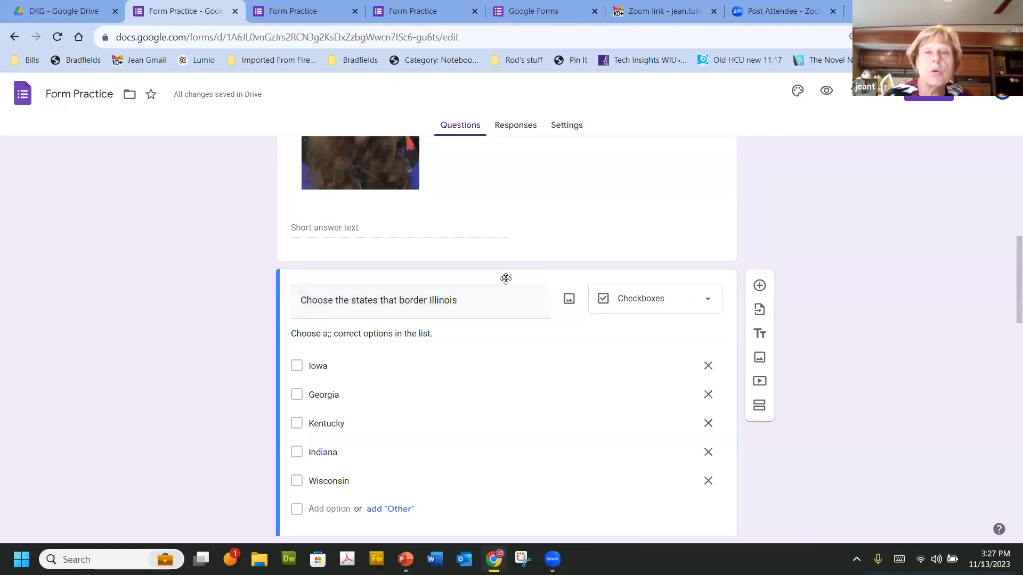
key(alt+Left)
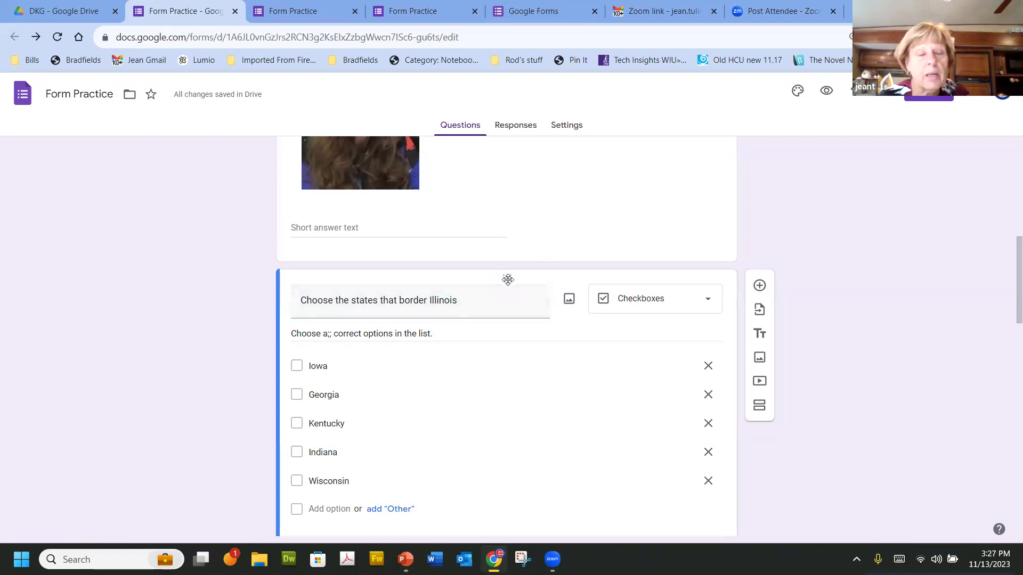
drag(508, 280, 490, 477)
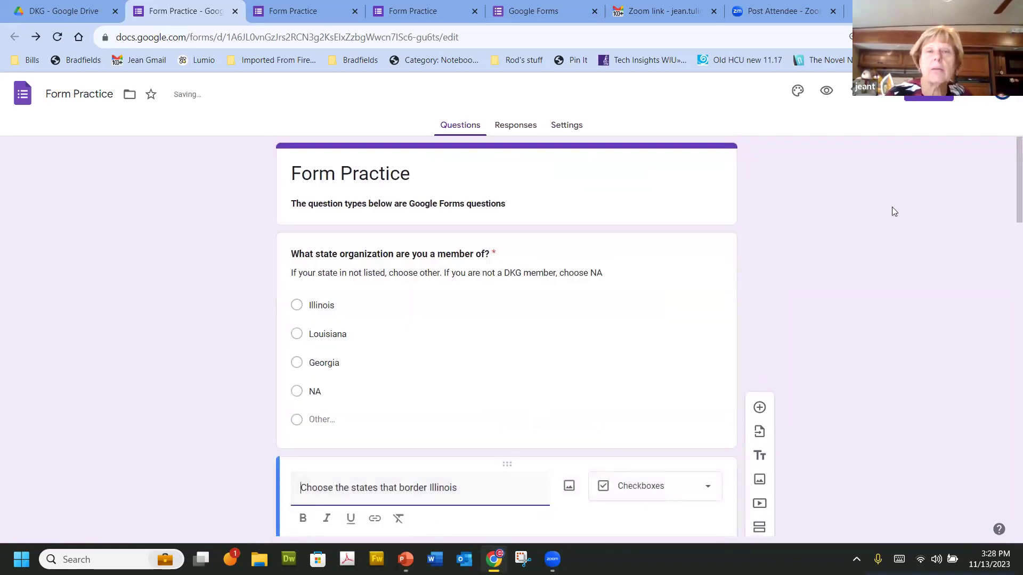
Step: Insert a new section after the 'Name the DKG International President' question
scroll(892, 207, down, 4)
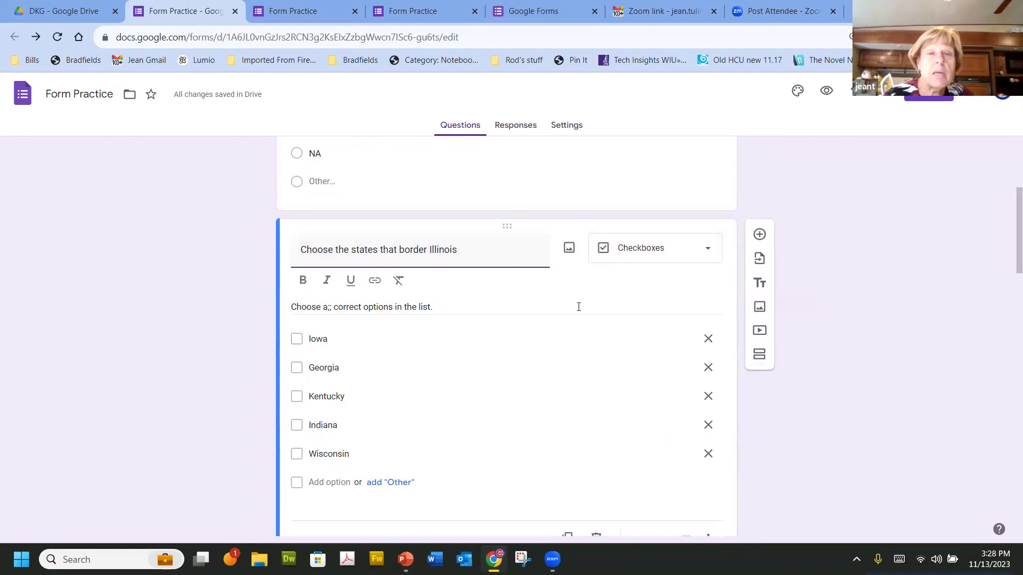
scroll(578, 308, down, 10)
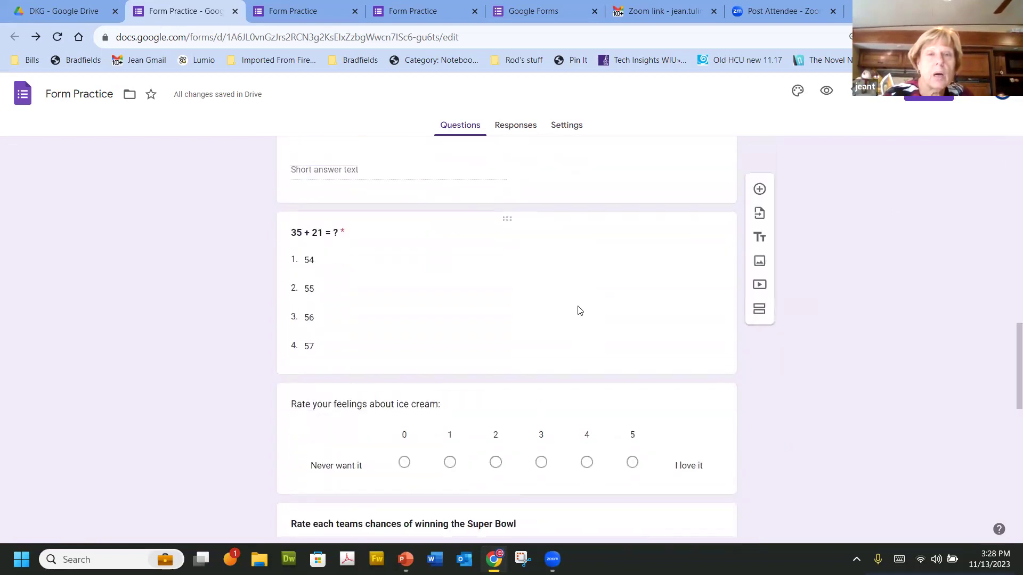
scroll(578, 309, up, 4)
click(577, 309)
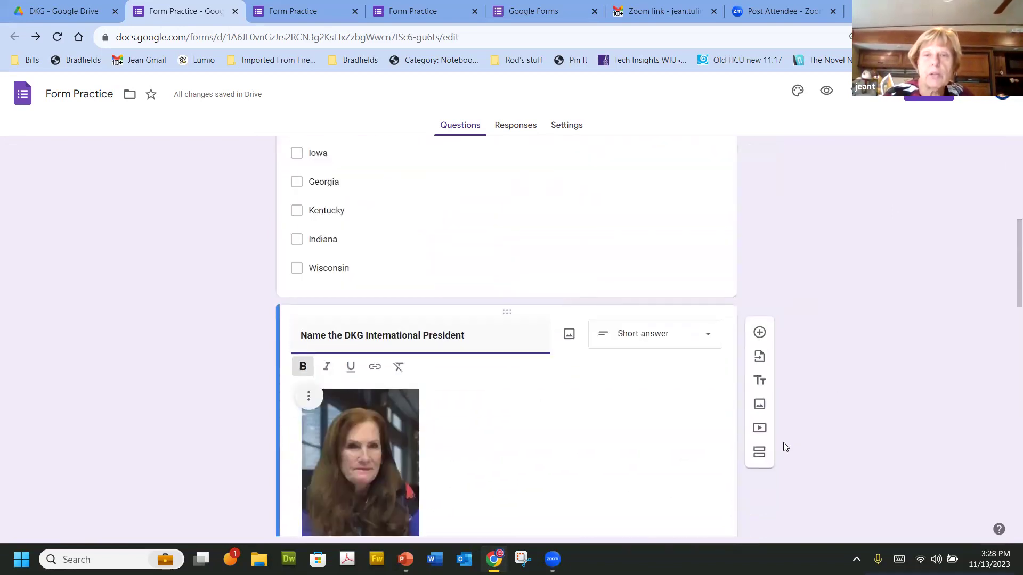
click(759, 453)
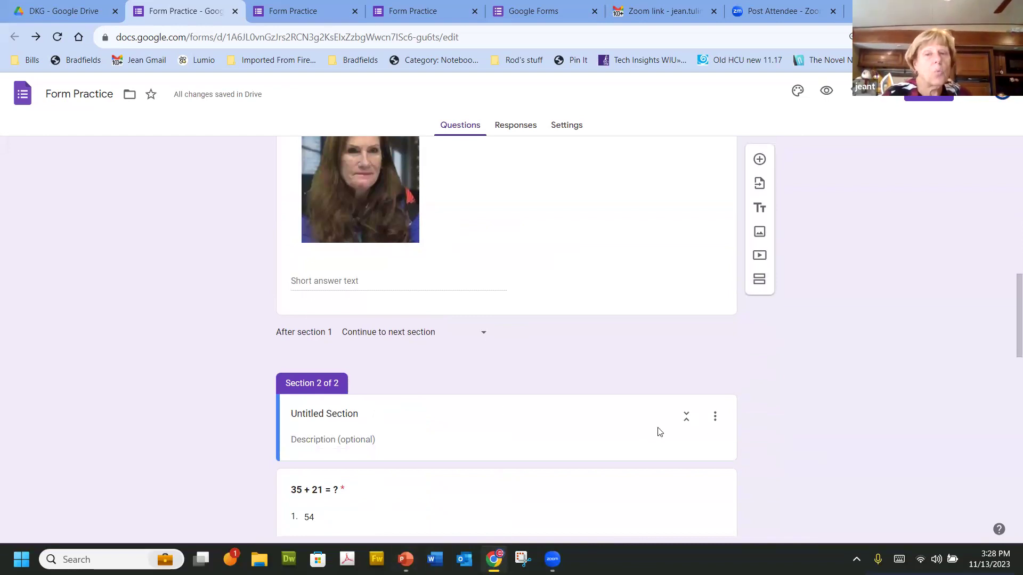
click(714, 421)
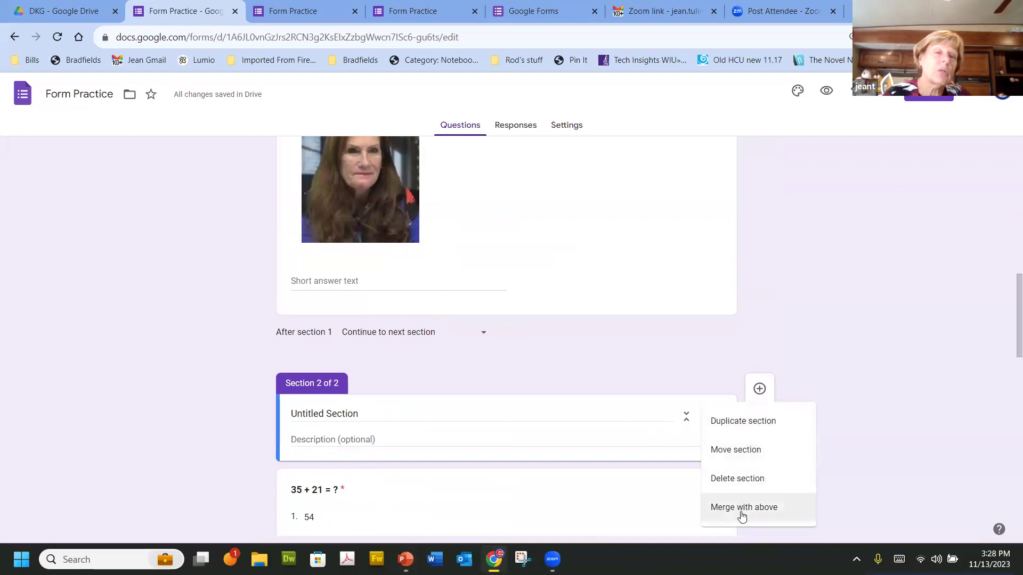
Step: Cancel the section deletion and merge Section 2 with the section above instead
click(740, 485)
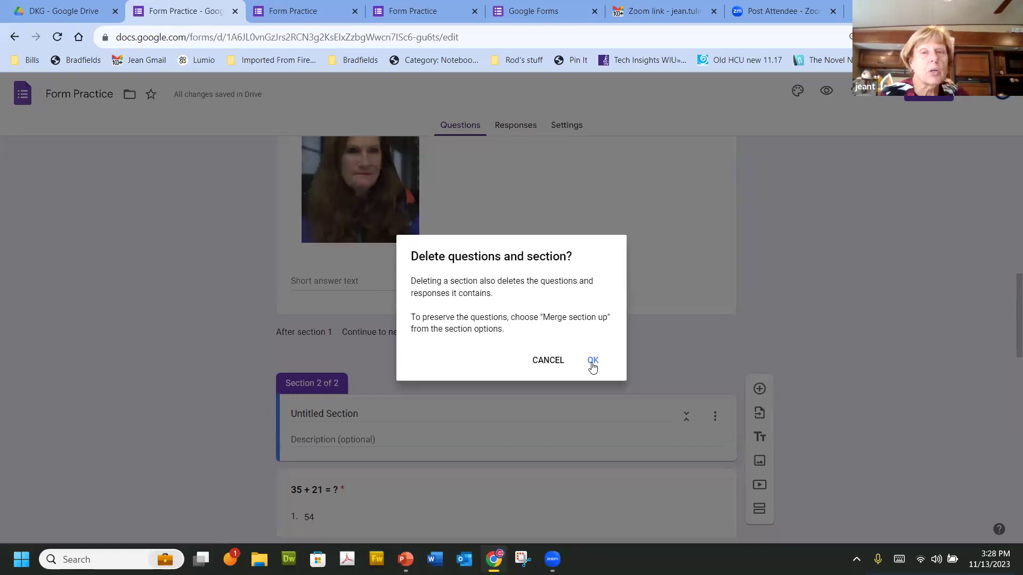
click(548, 360)
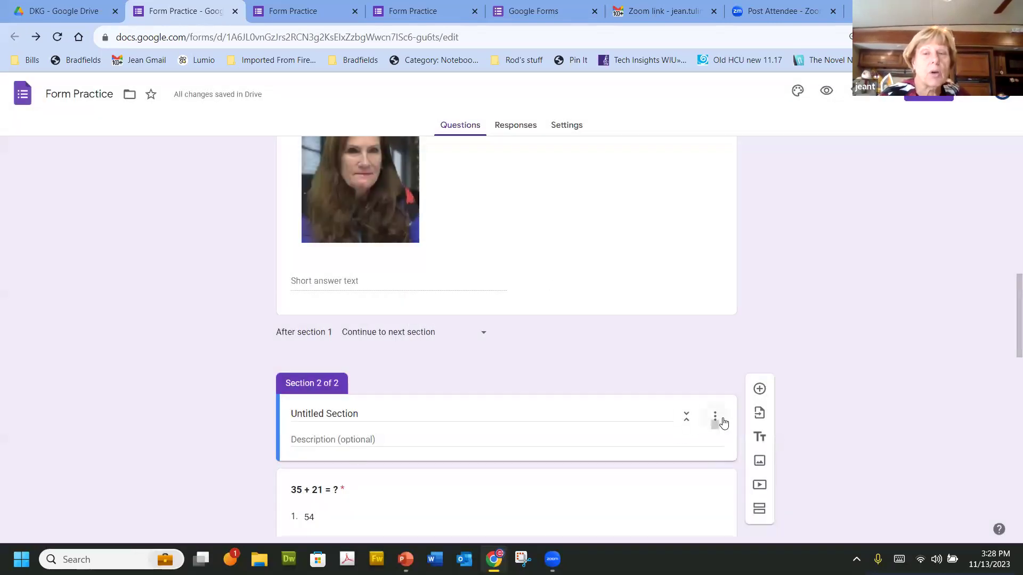
click(714, 417)
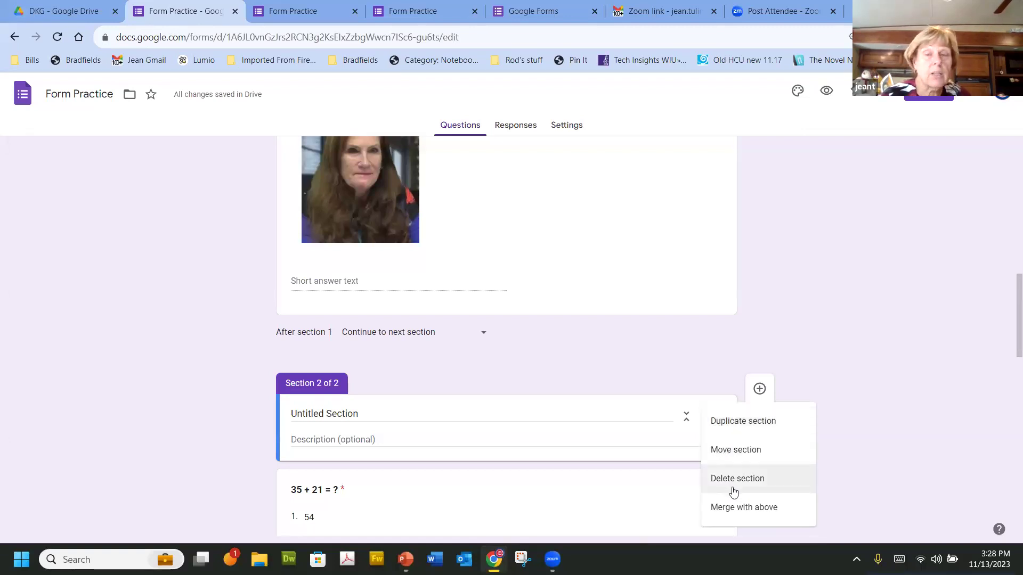
click(735, 509)
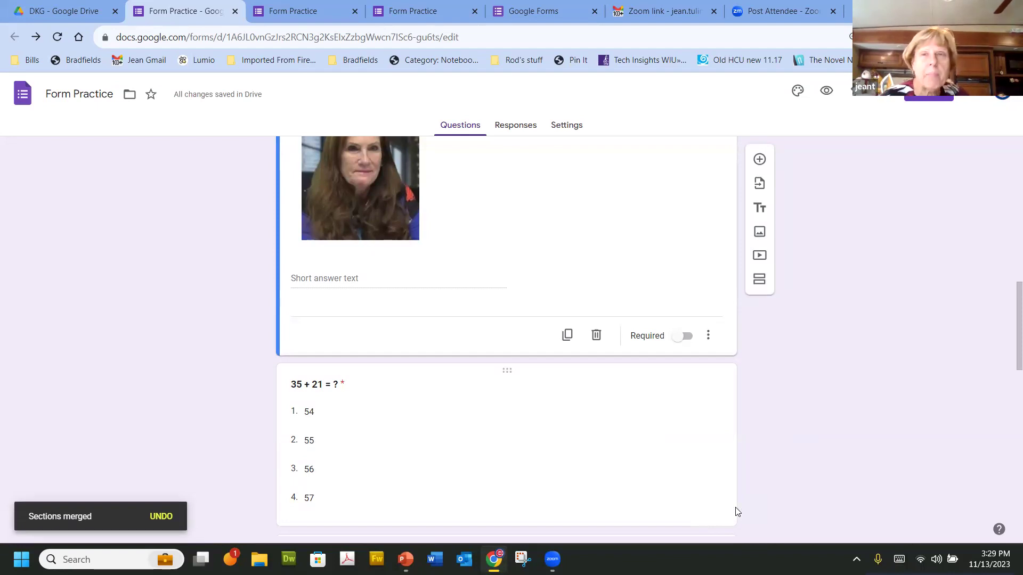
click(735, 507)
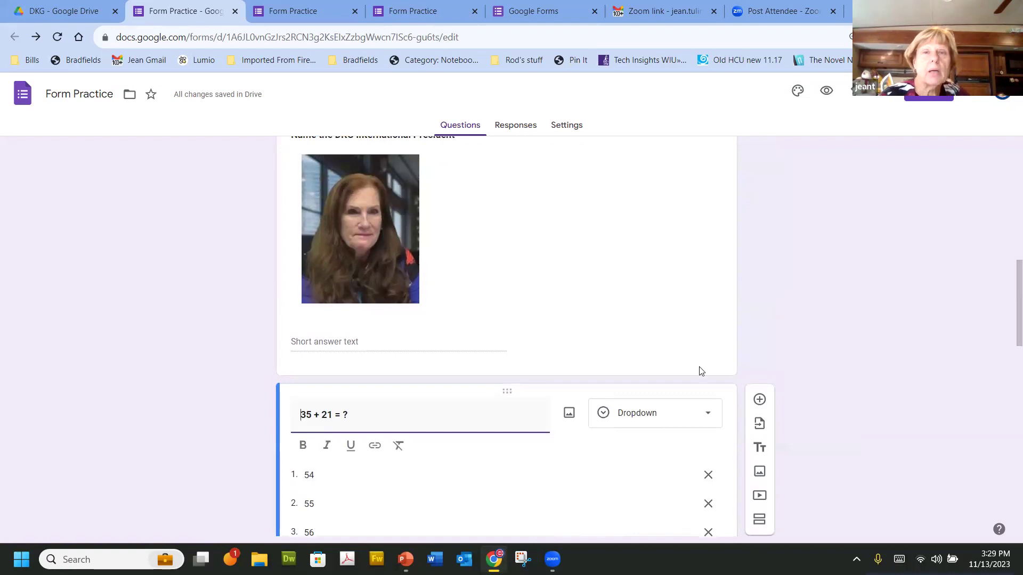
Step: Switch to the Settings tab of the Form Practice form
click(568, 126)
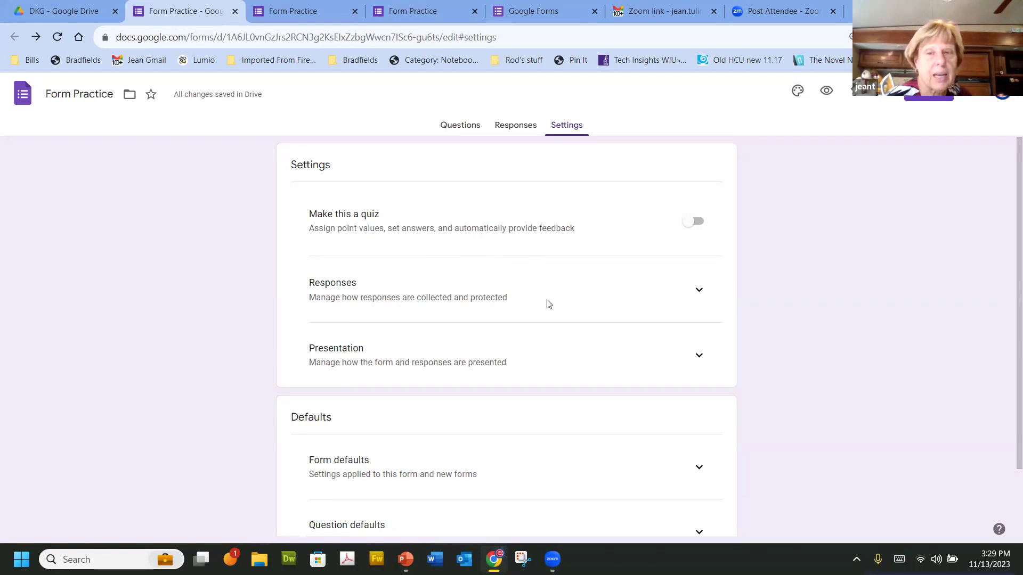
Step: Review the Responses settings, leaving email collection at Do not collect and editing and response limit off
click(699, 291)
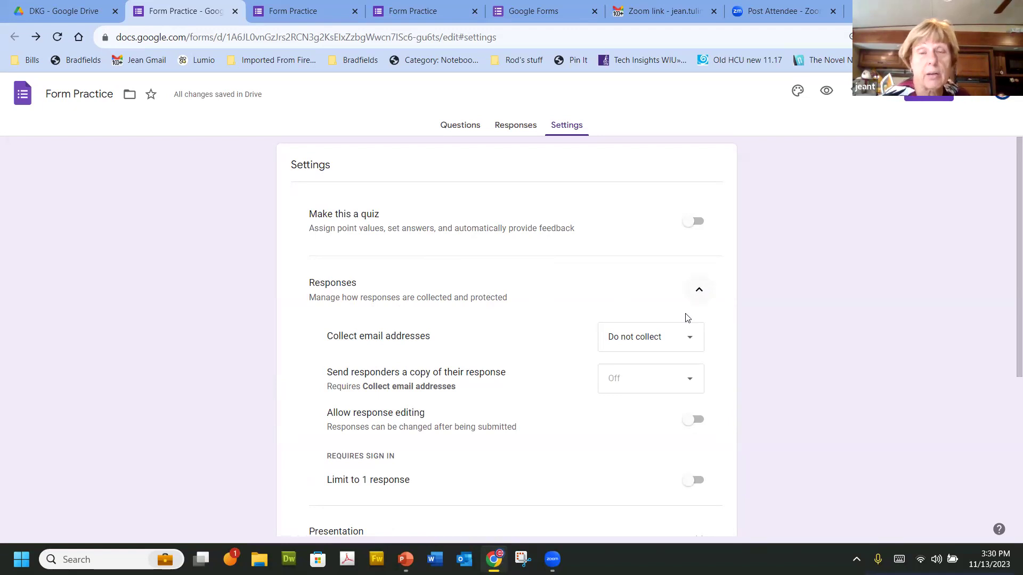
scroll(687, 340, down, 3)
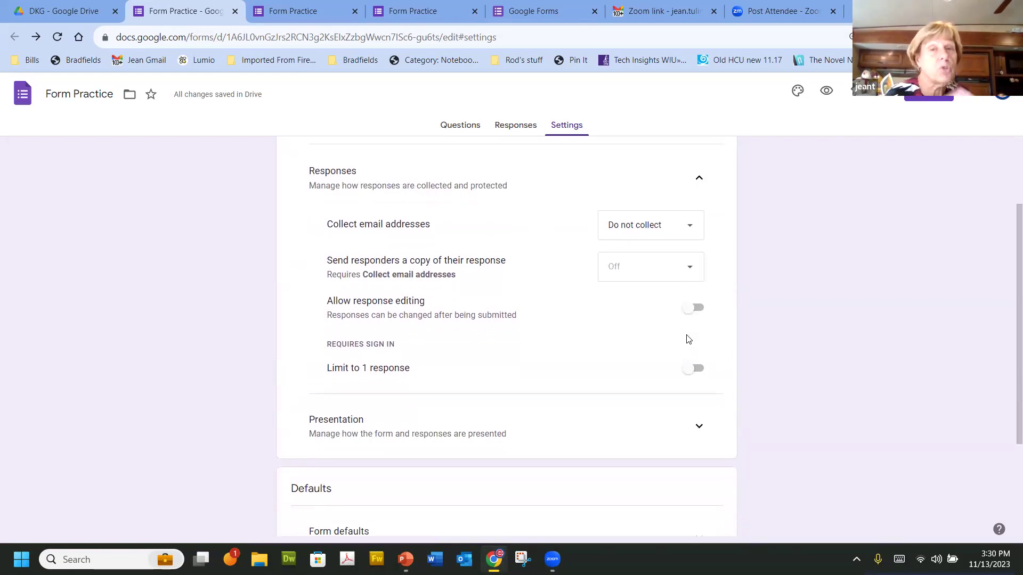
click(691, 229)
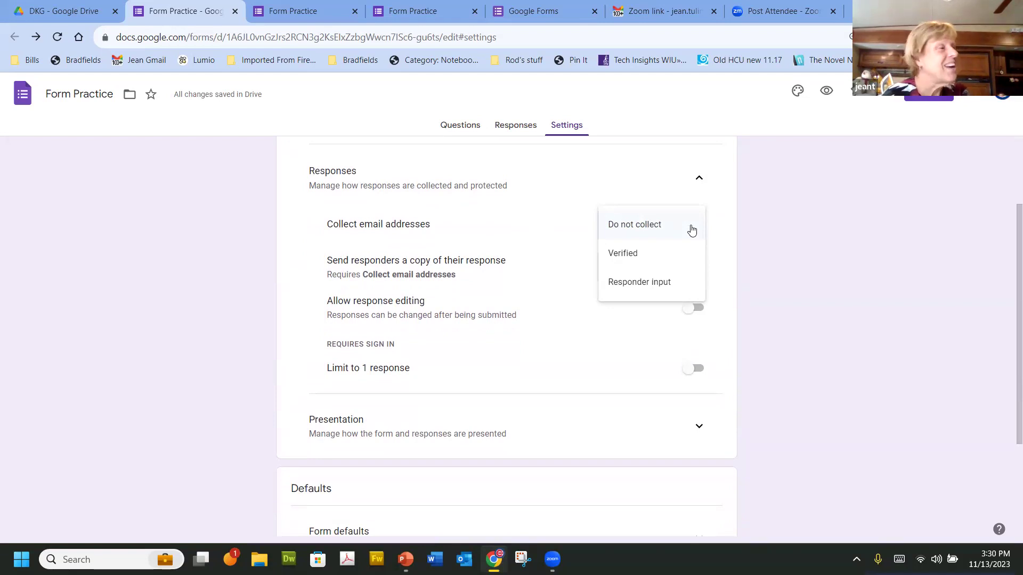
click(536, 252)
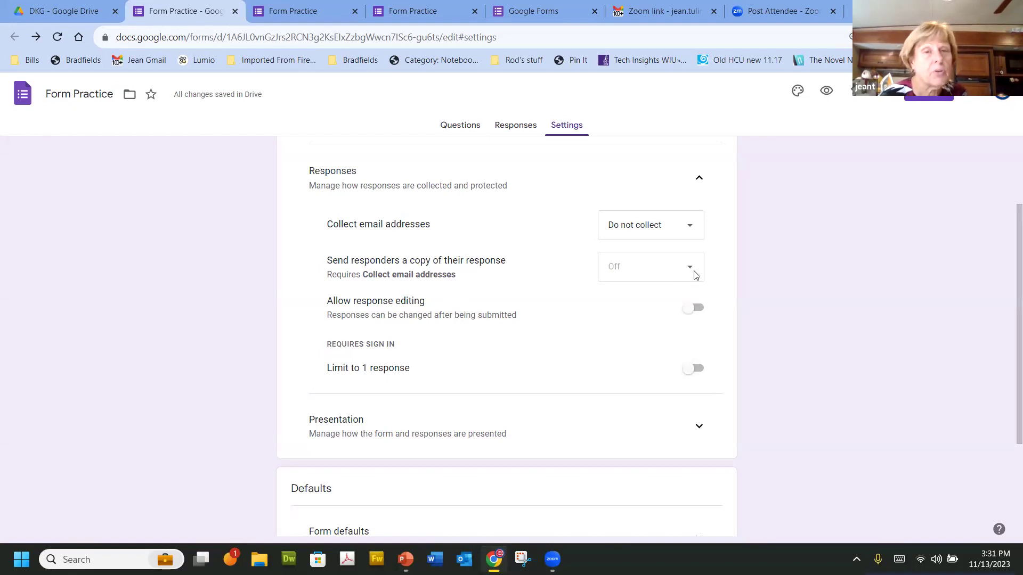
scroll(694, 273, down, 2)
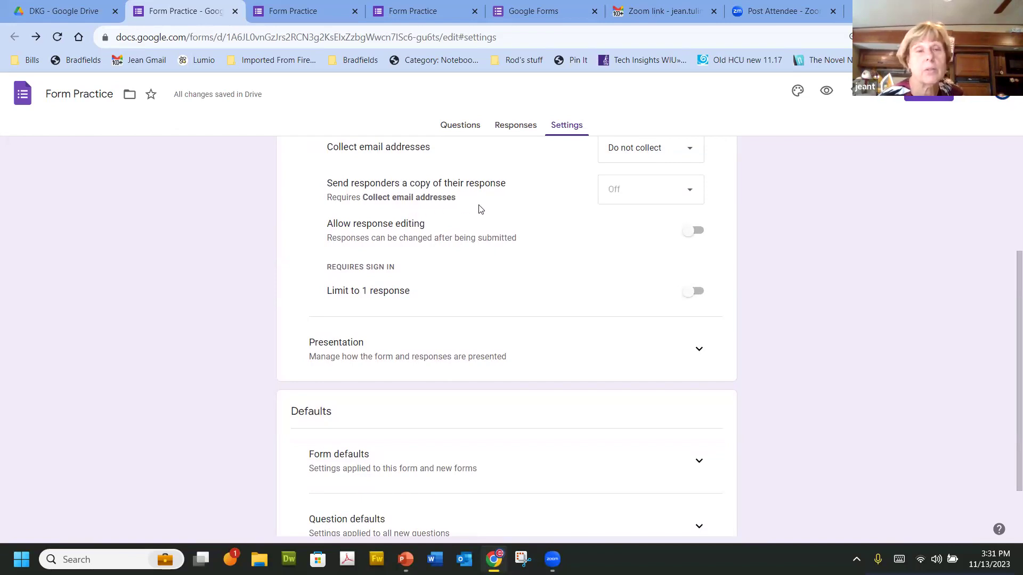
scroll(478, 209, down, 2)
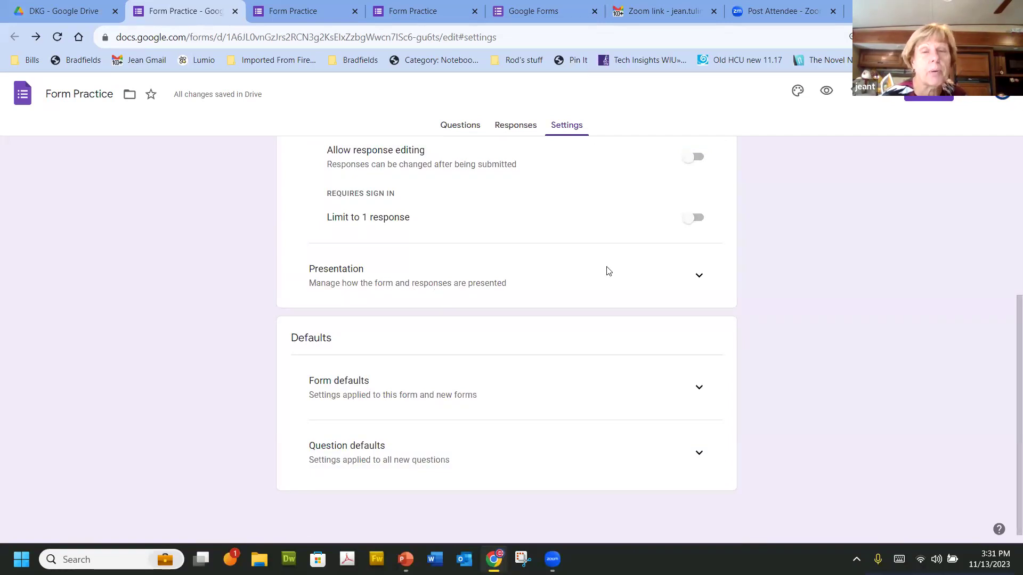
Step: Expand Presentation and look over progress bar, shuffle, confirmation message and submit-another-response options
click(700, 276)
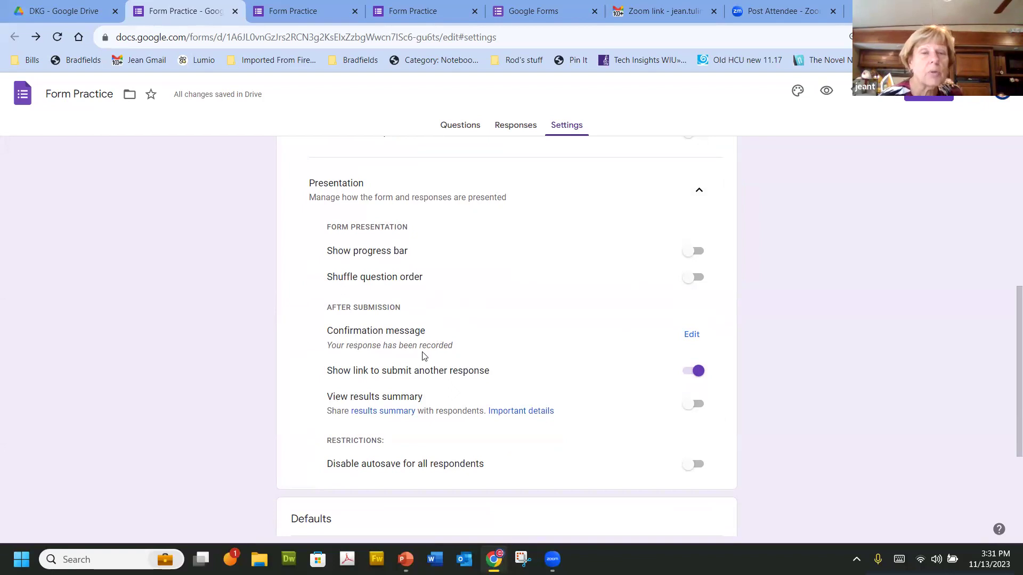
scroll(435, 372, down, 1)
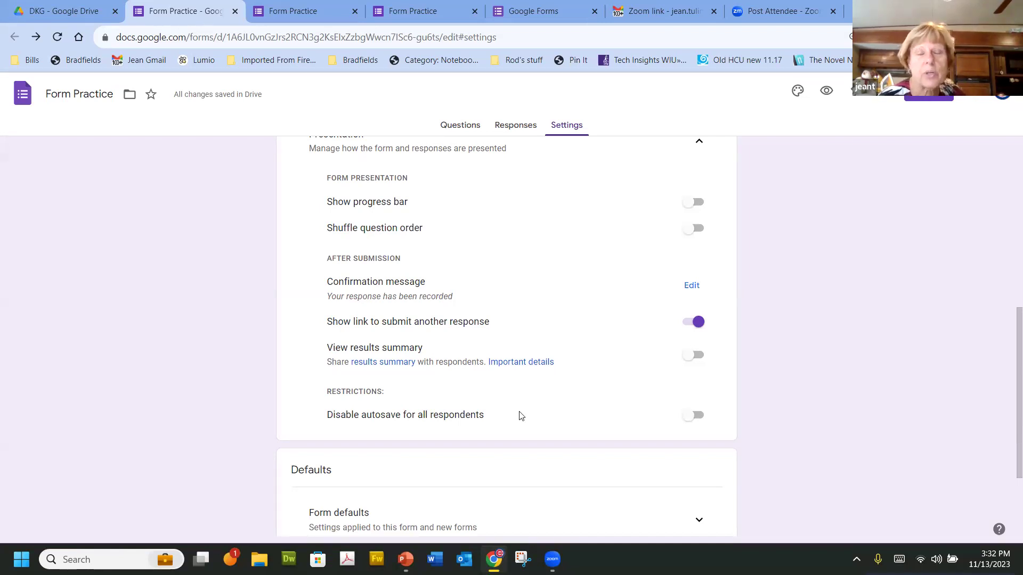
scroll(521, 416, down, 1)
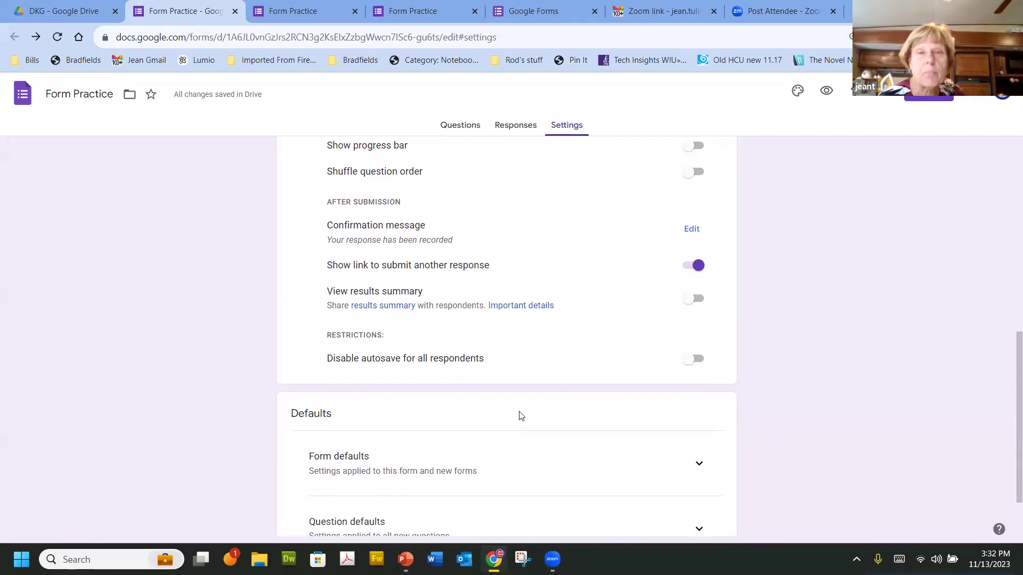
scroll(520, 416, down, 1)
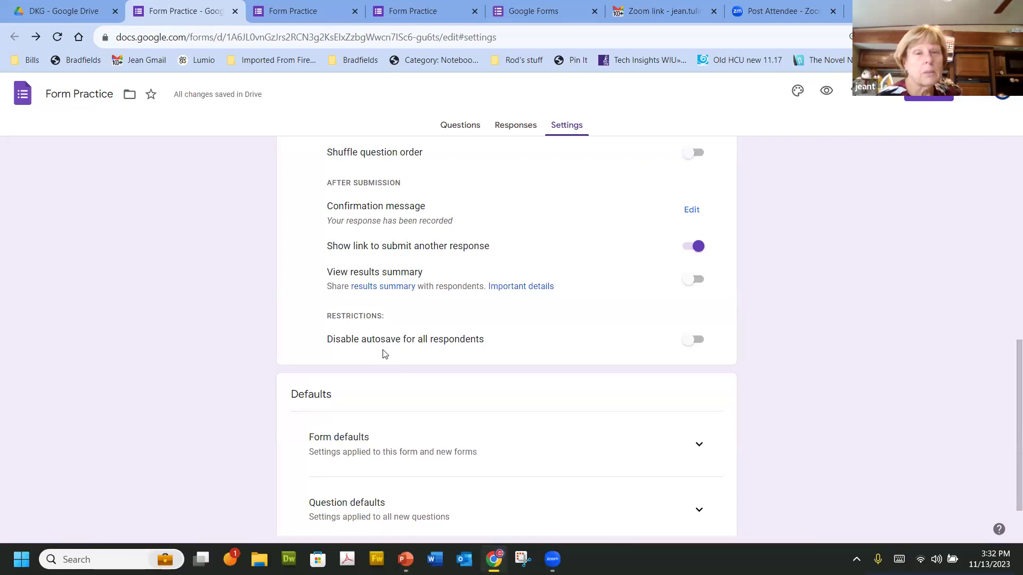
scroll(384, 354, down, 1)
scroll(384, 354, up, 1)
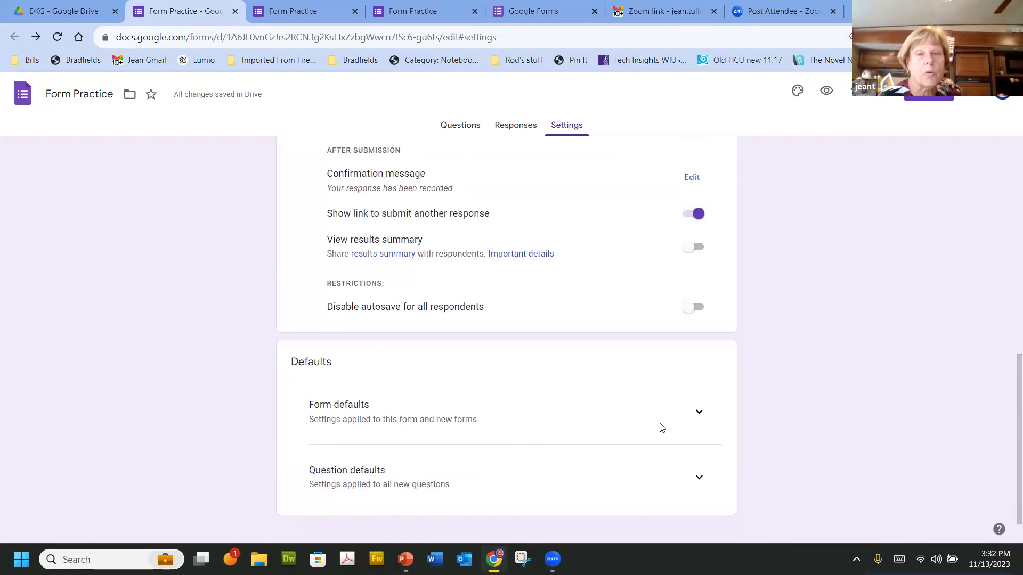
Step: Look over Form defaults and Question defaults, then go back to the questions and their Theme panel
click(702, 420)
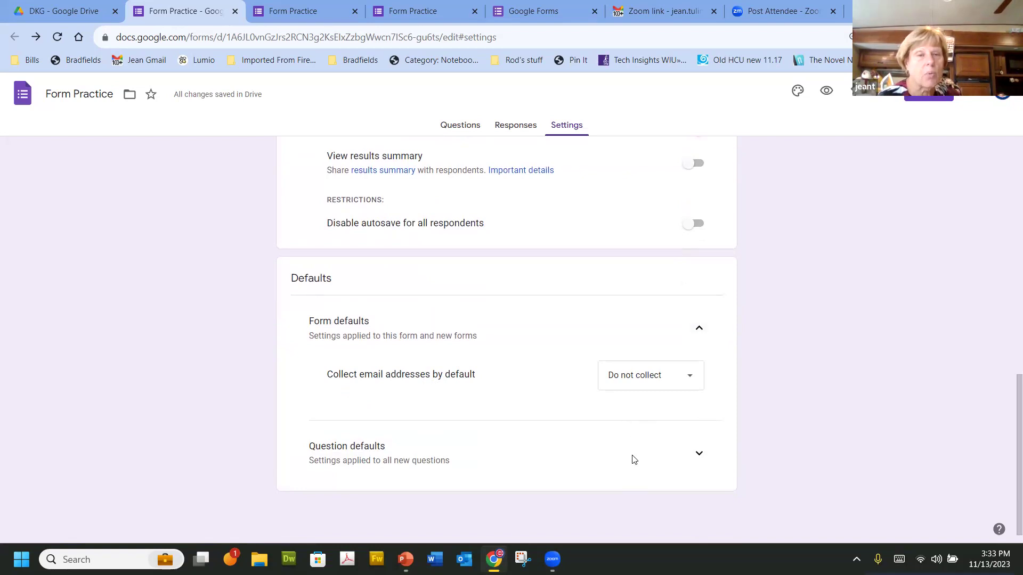
click(698, 456)
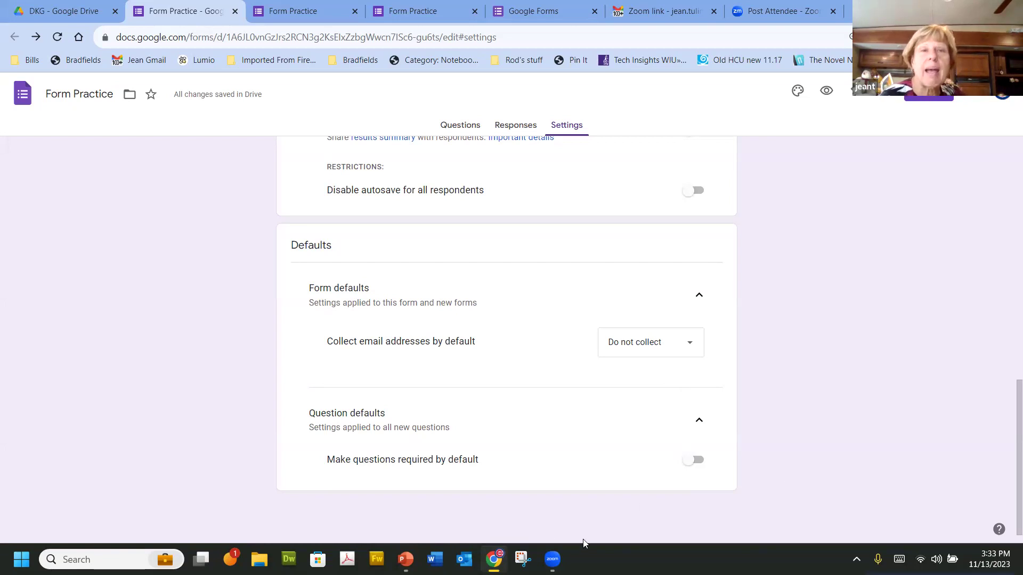
click(448, 126)
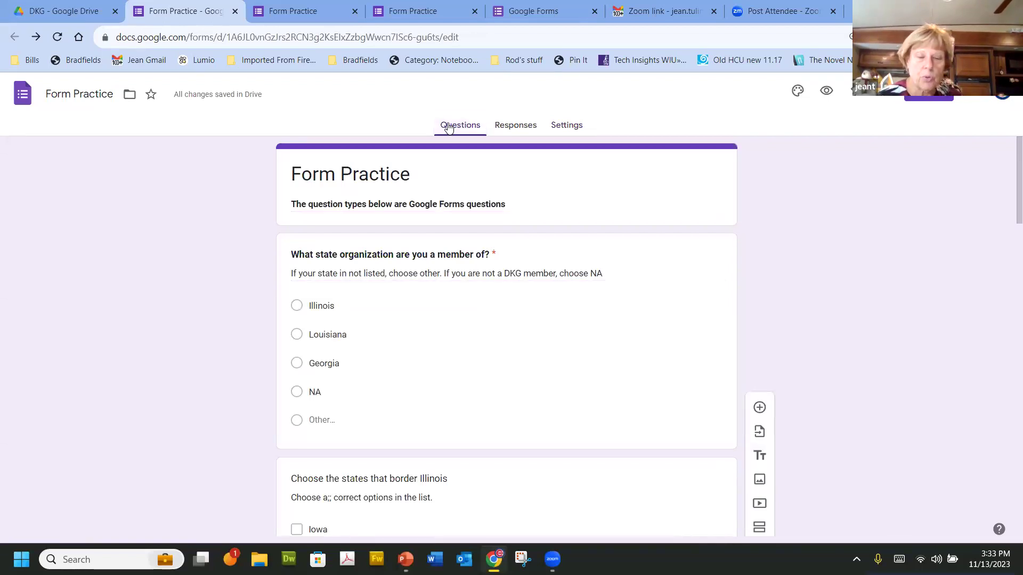
click(798, 92)
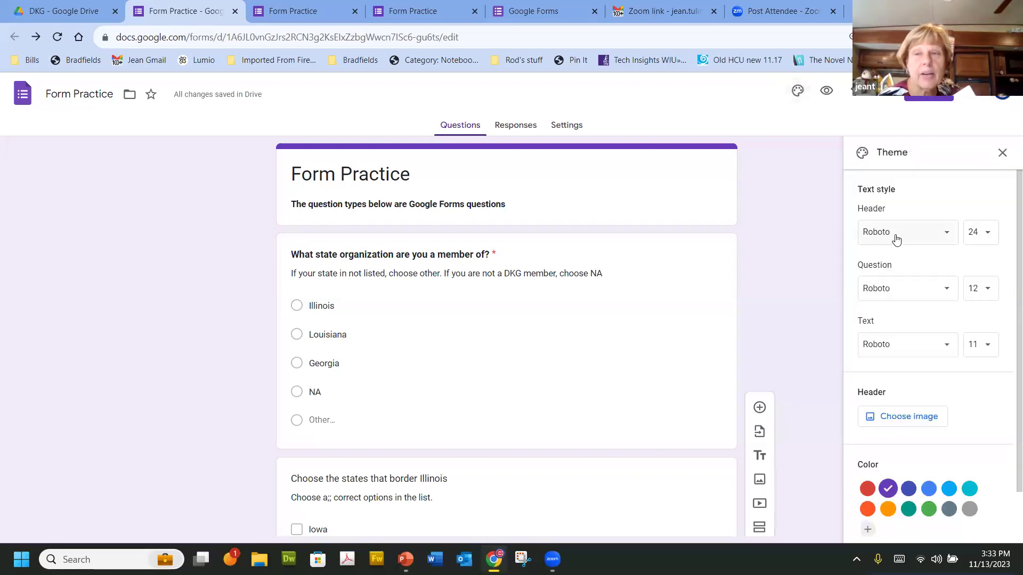
Step: Keep the Roboto header font, set a red theme color and a light pink background
click(913, 237)
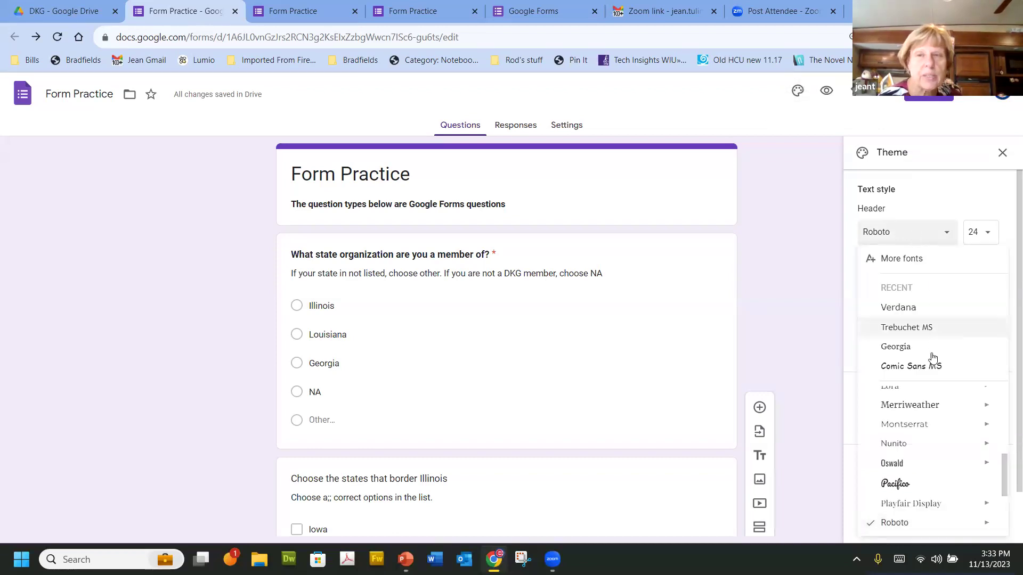
click(925, 237)
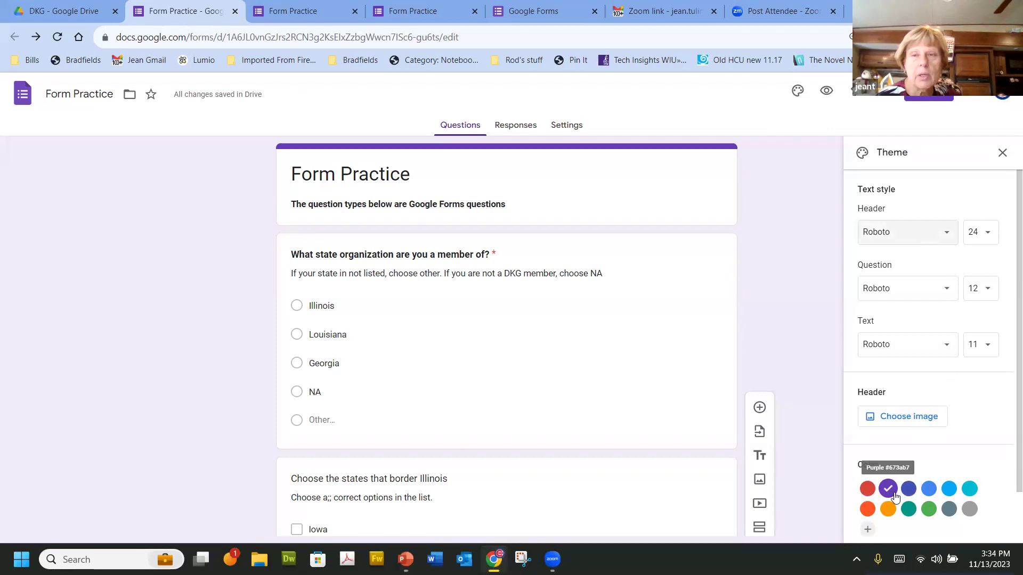
click(867, 489)
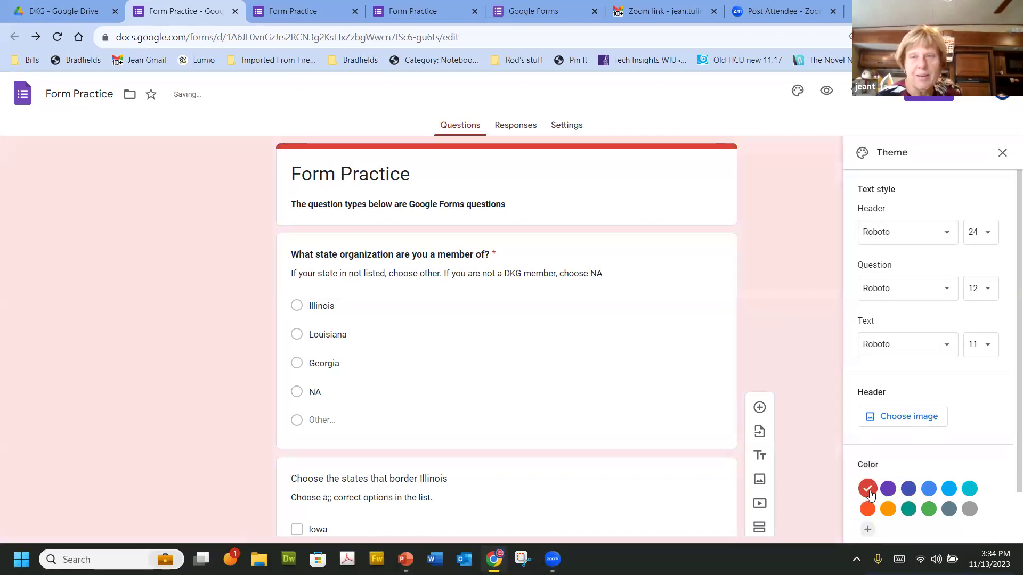
scroll(870, 495, down, 1)
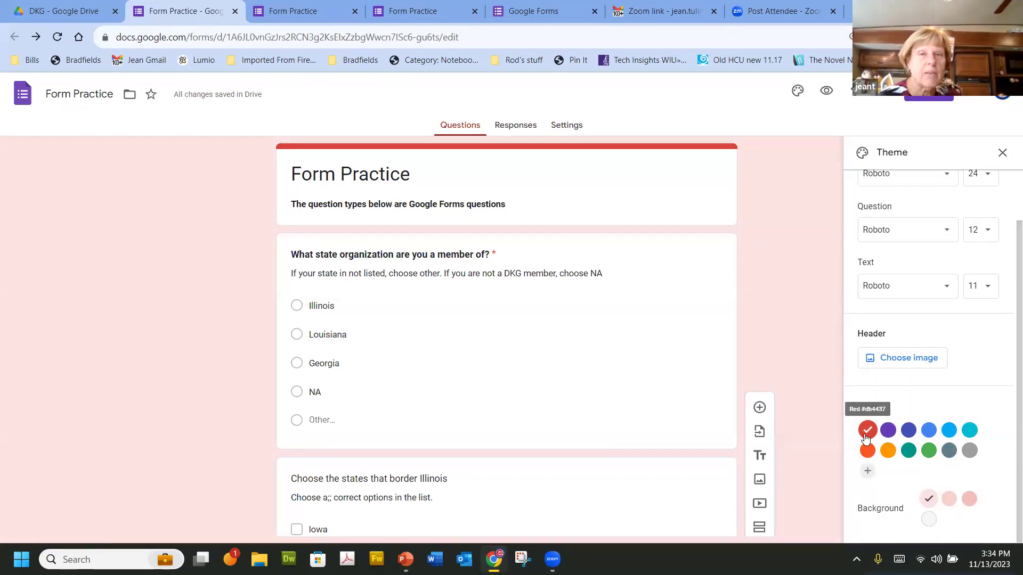
click(954, 502)
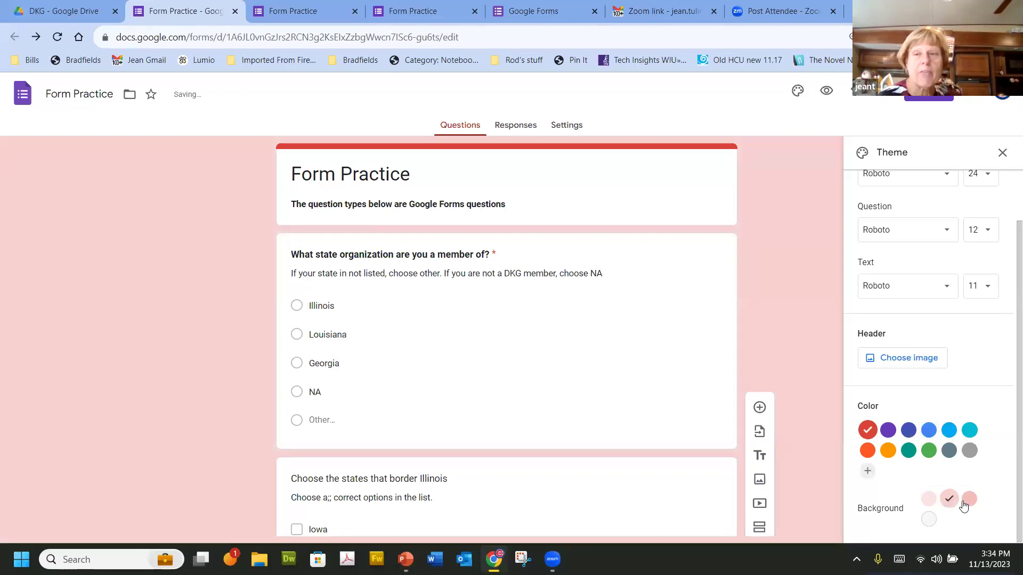
click(971, 505)
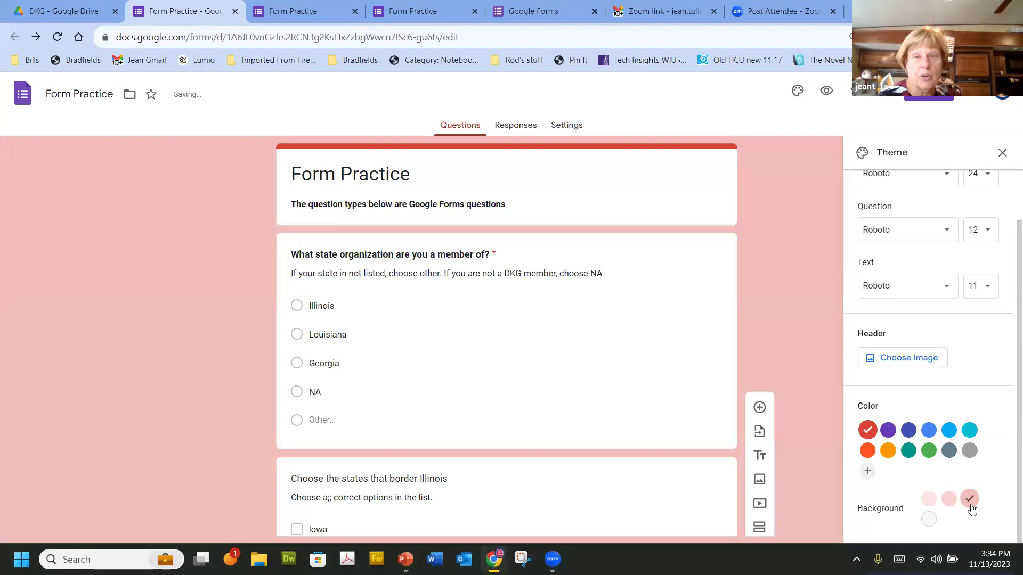
click(929, 505)
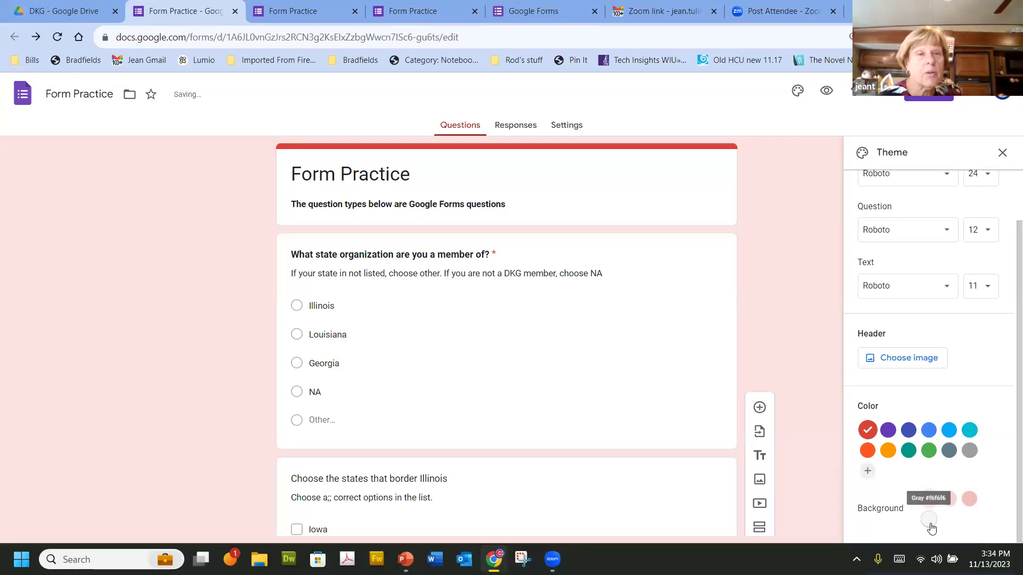
click(929, 519)
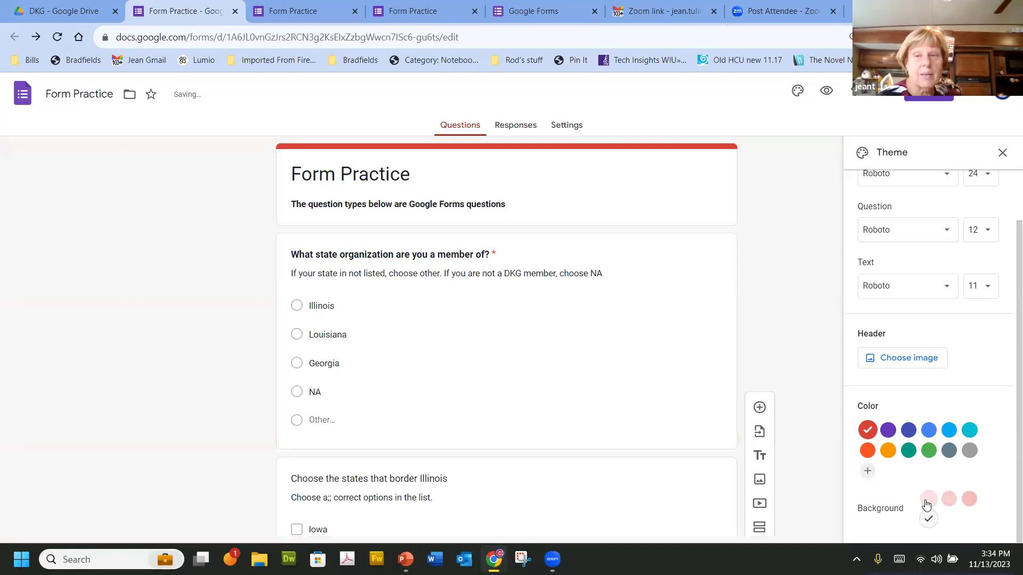
click(927, 501)
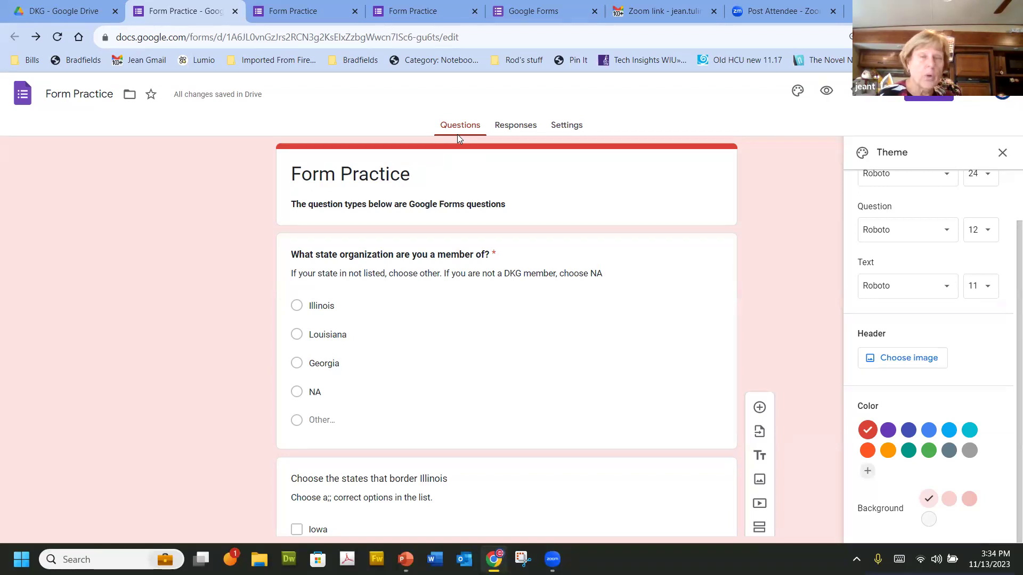
click(971, 103)
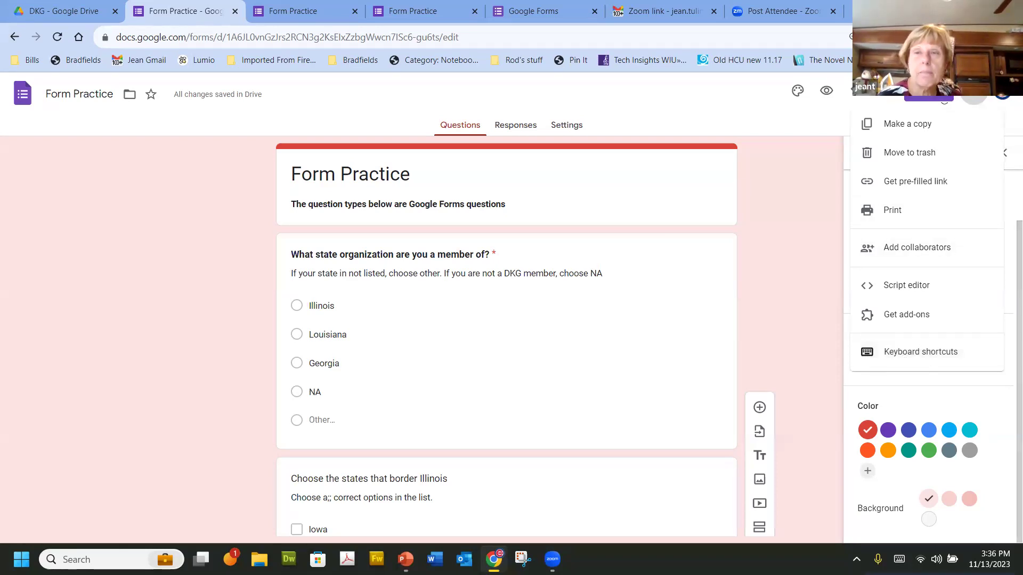
key(alt+Left)
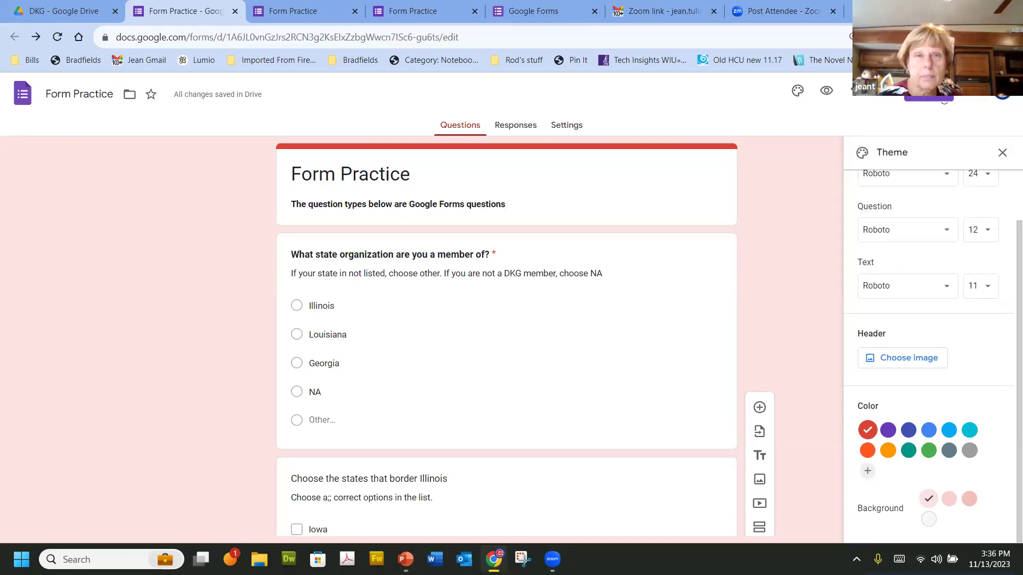
key(alt+Right)
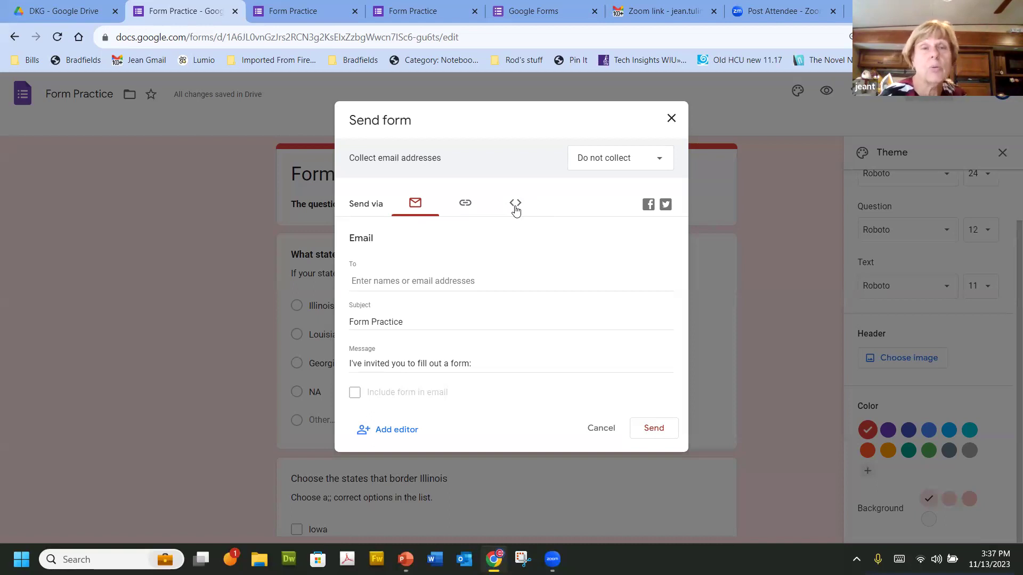
Step: Bring up the Send form options for Form Practice, including respondent email collection choices
click(656, 163)
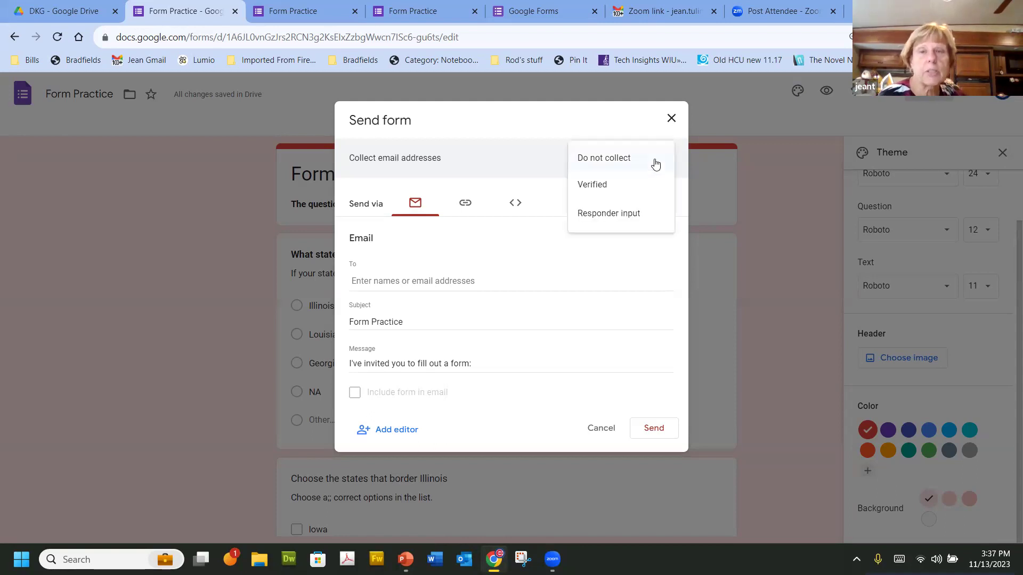
click(539, 168)
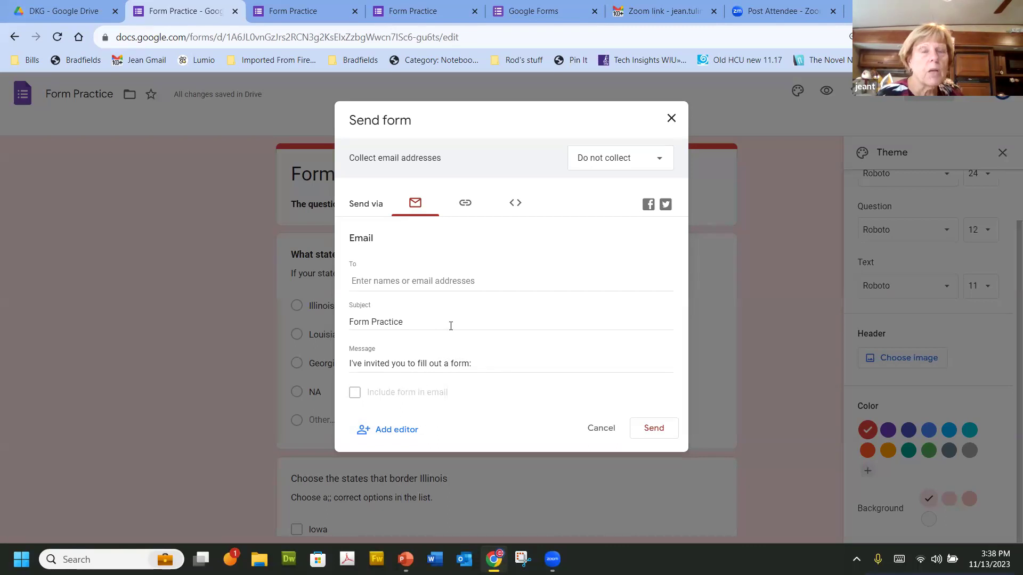
click(466, 208)
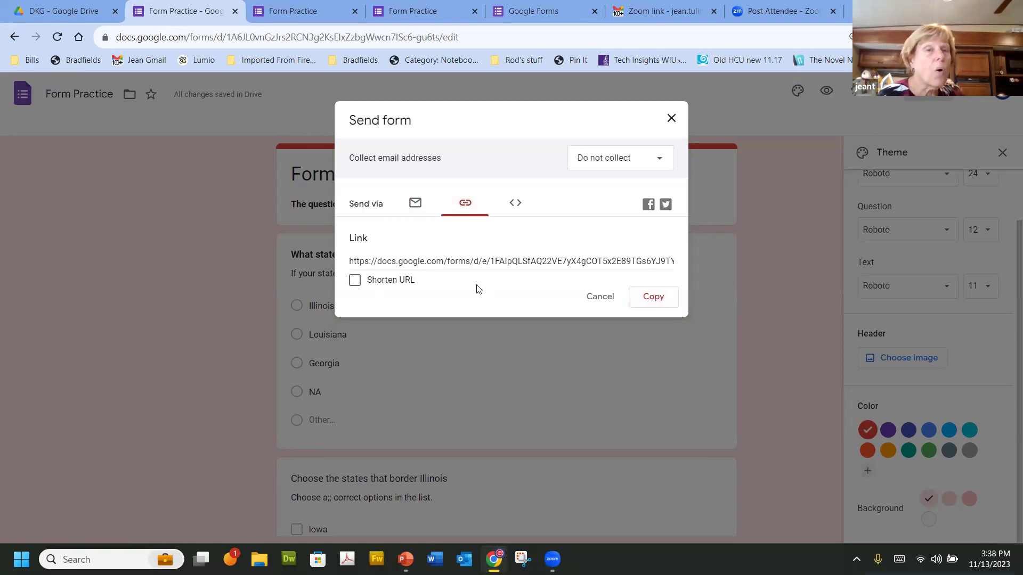
Step: Turn on Shorten URL and copy the short forms.gle link to the clipboard
click(355, 280)
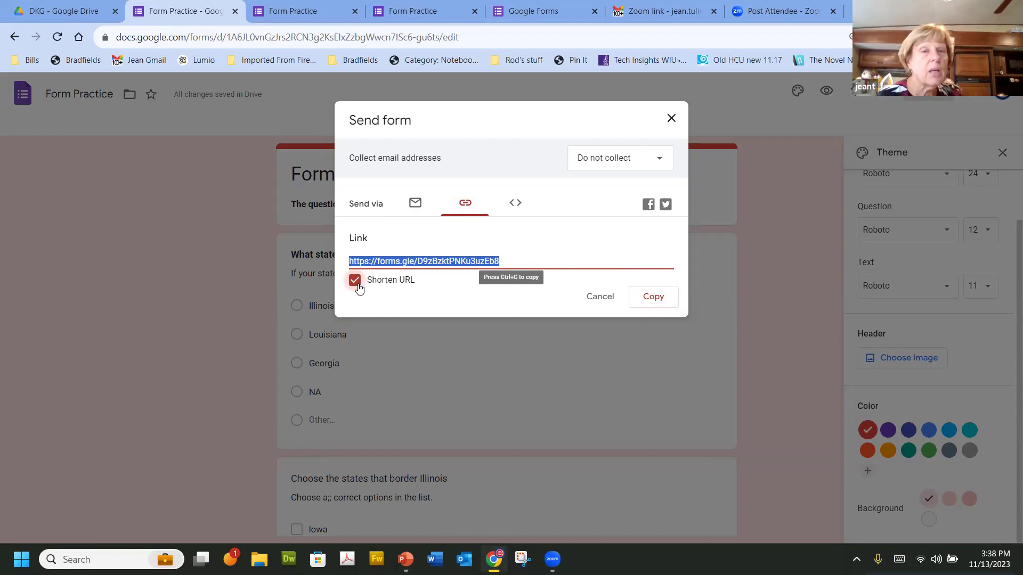
click(354, 281)
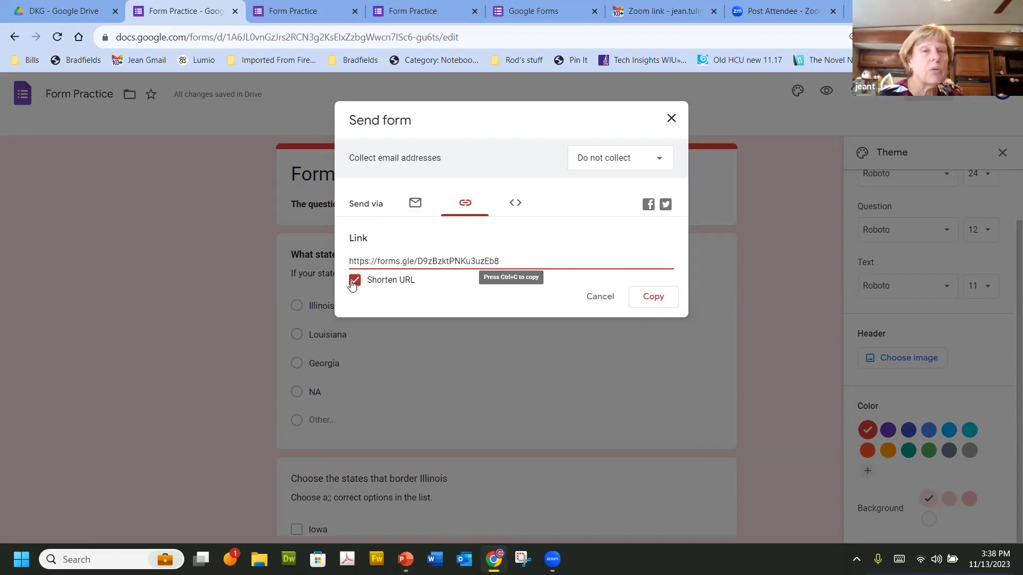
click(353, 281)
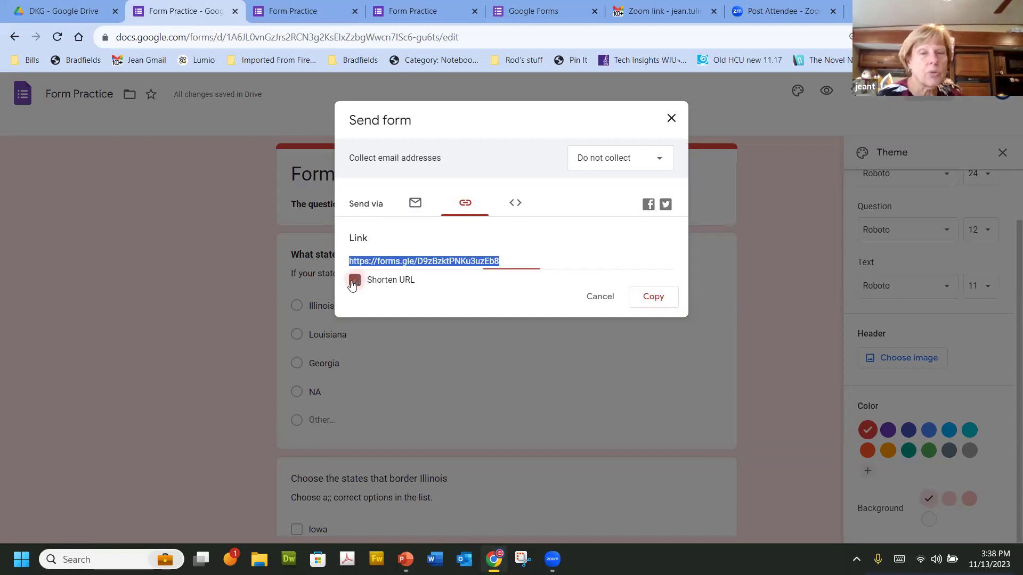
click(646, 300)
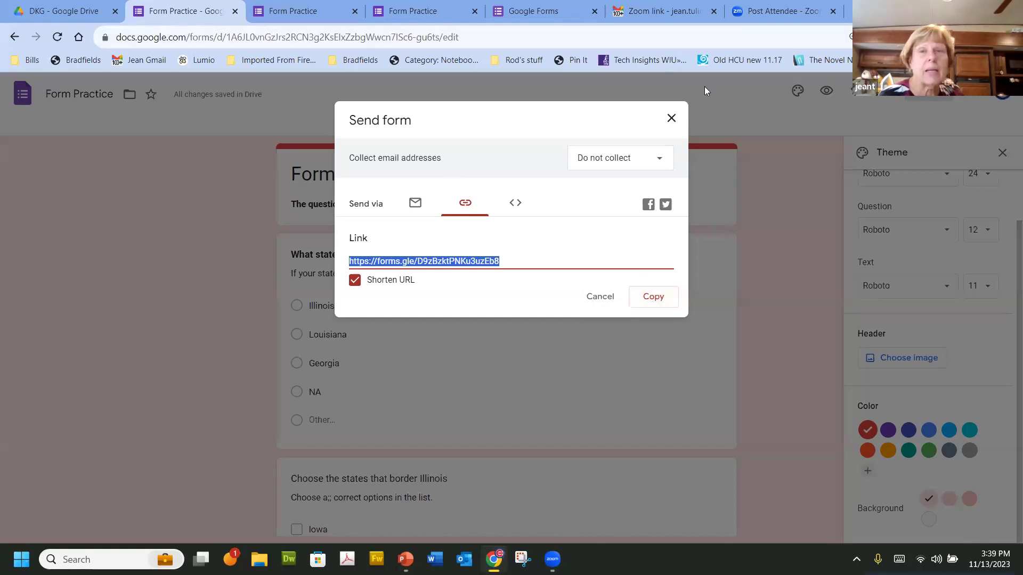
Step: Close the Send dialog, check the Form Practice responses (0), and return to the DKG folder
click(671, 119)
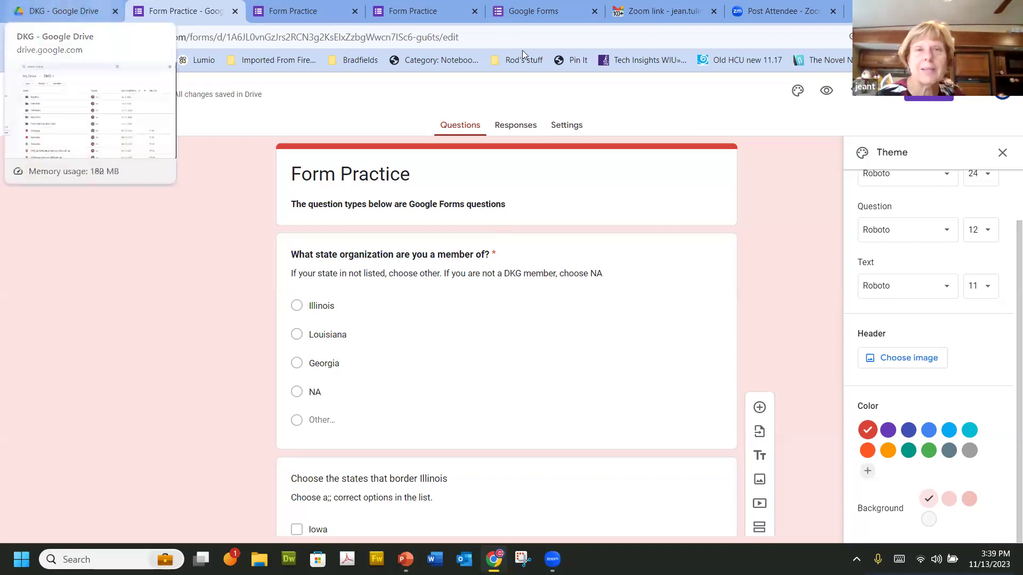
click(521, 124)
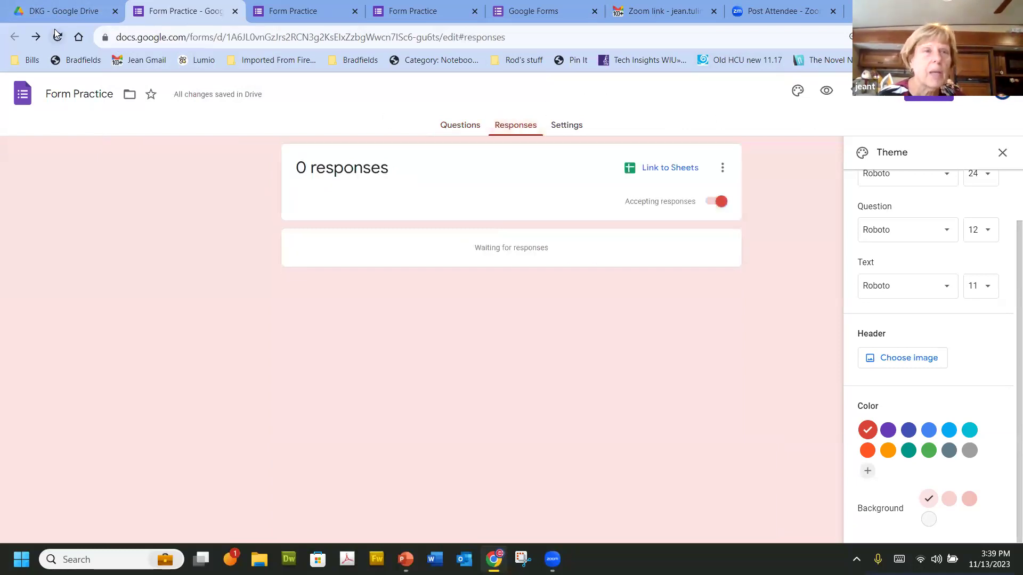
click(57, 8)
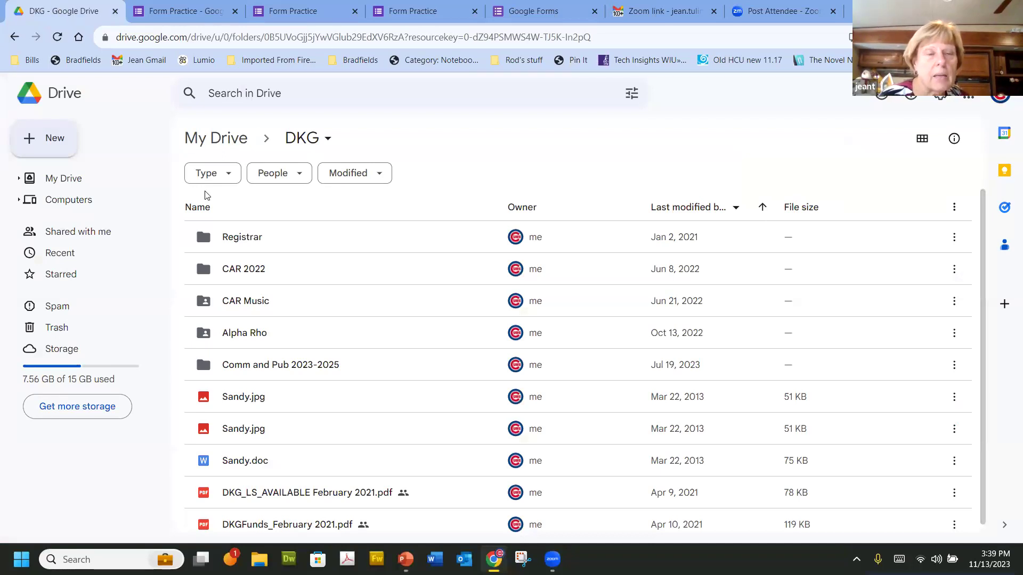
Step: Peek inside Comm and Pub 2023-2025, return to the DKG folder, then list Recent files
double_click(313, 373)
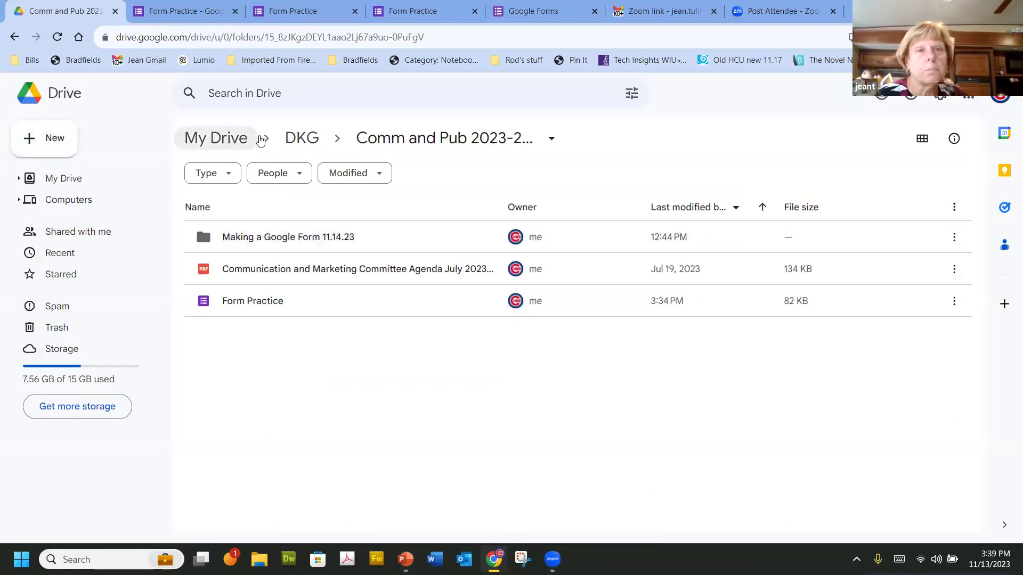
click(301, 140)
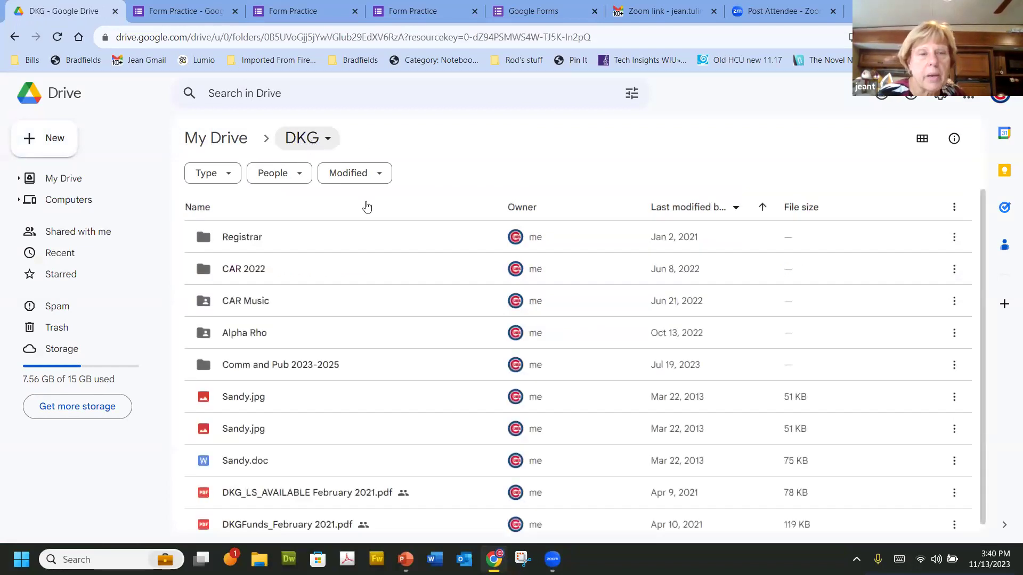
scroll(403, 272, down, 1)
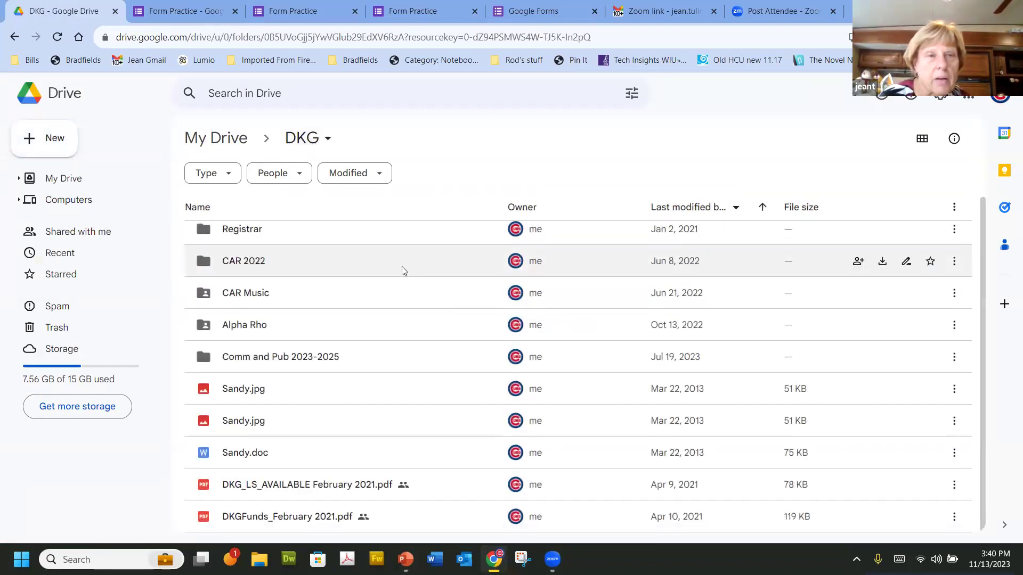
click(94, 260)
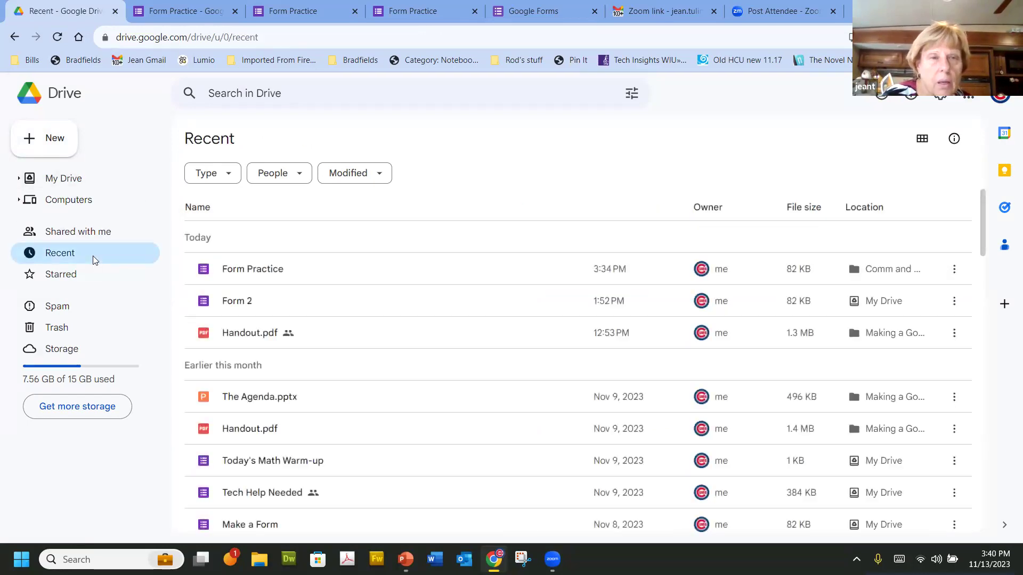
Step: Scroll down the Recent list and select the Tech Help Needed form
scroll(256, 296, down, 3)
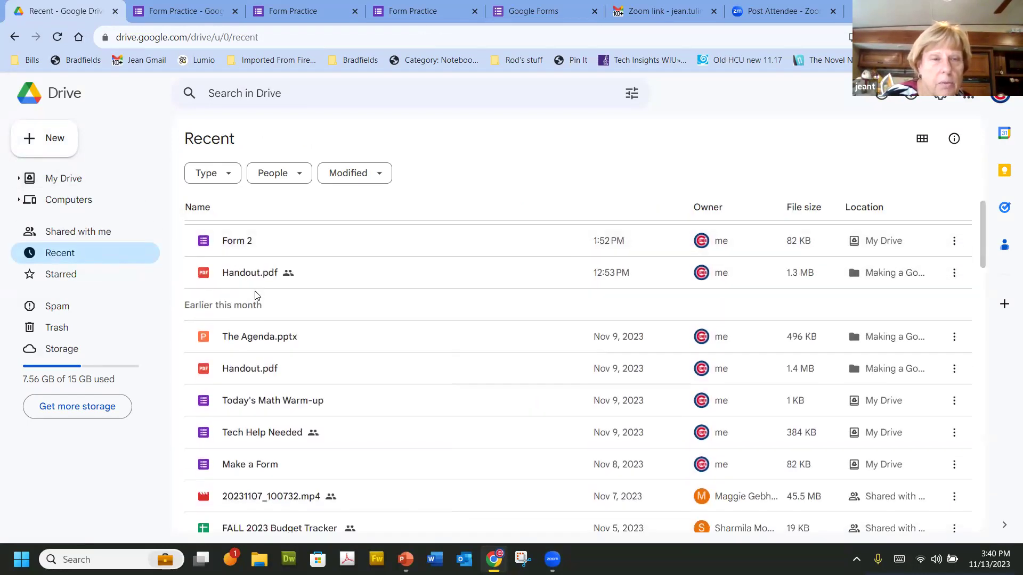
scroll(256, 296, down, 1)
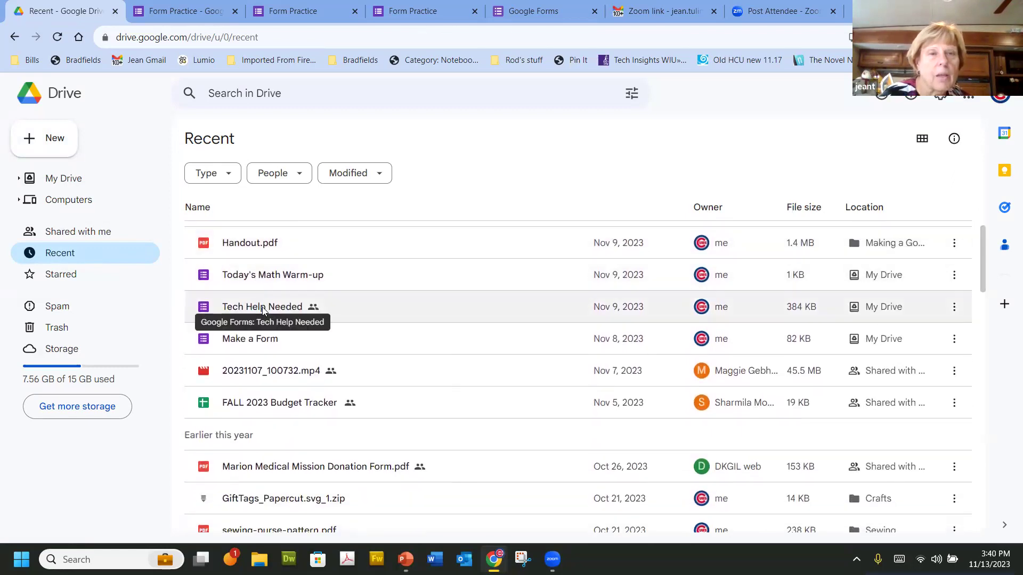
click(262, 309)
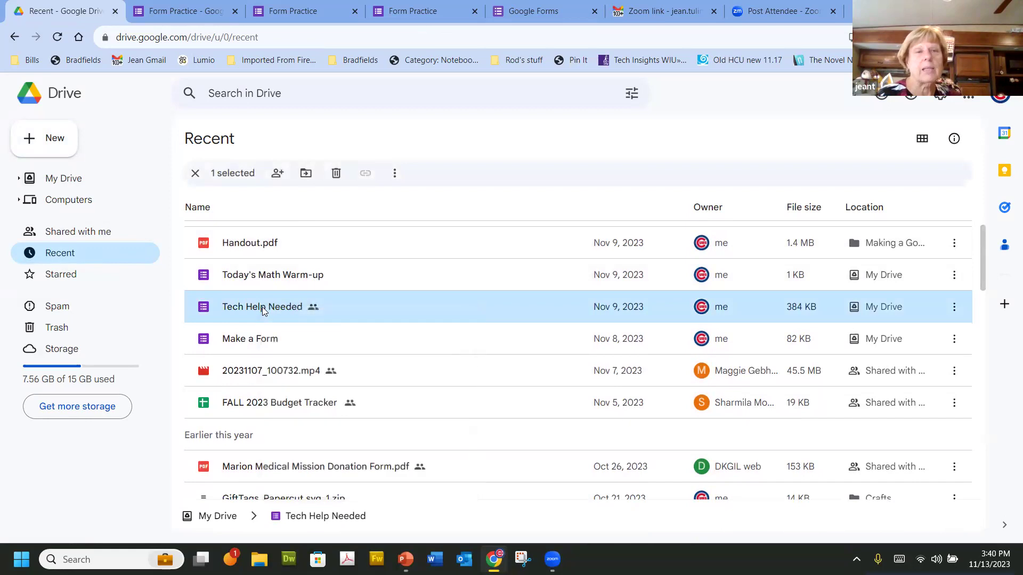
Step: Open the Tech Help Needed file with Google Forms
right_click(262, 309)
mouse_move(327, 322)
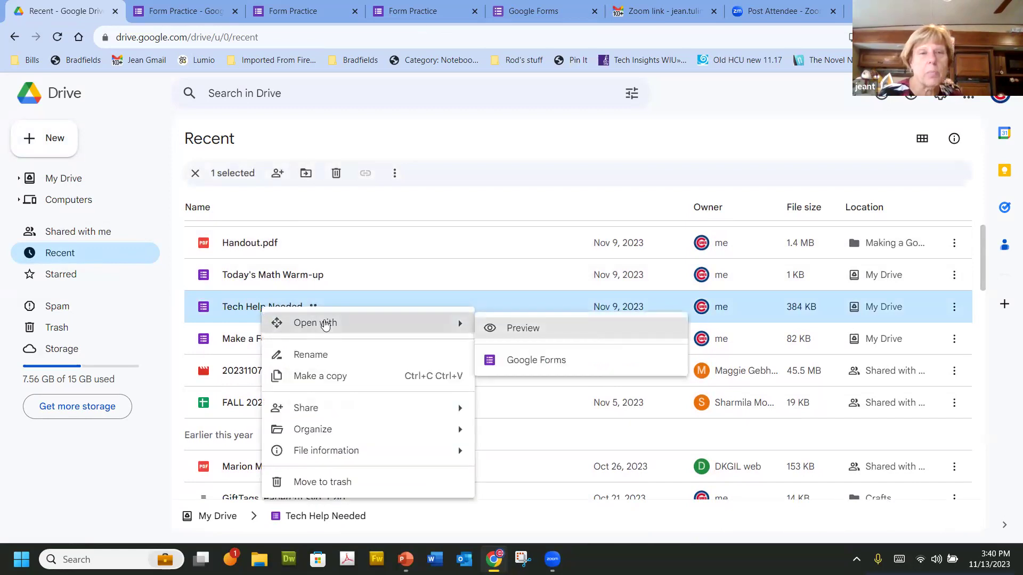
click(527, 365)
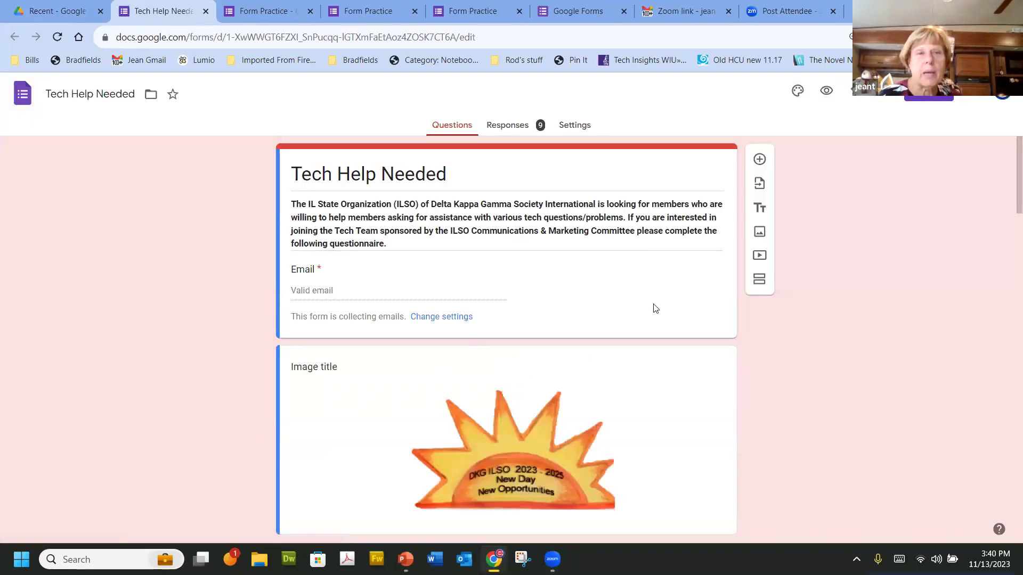
scroll(657, 312, down, 4)
scroll(657, 312, down, 4)
scroll(657, 312, up, 8)
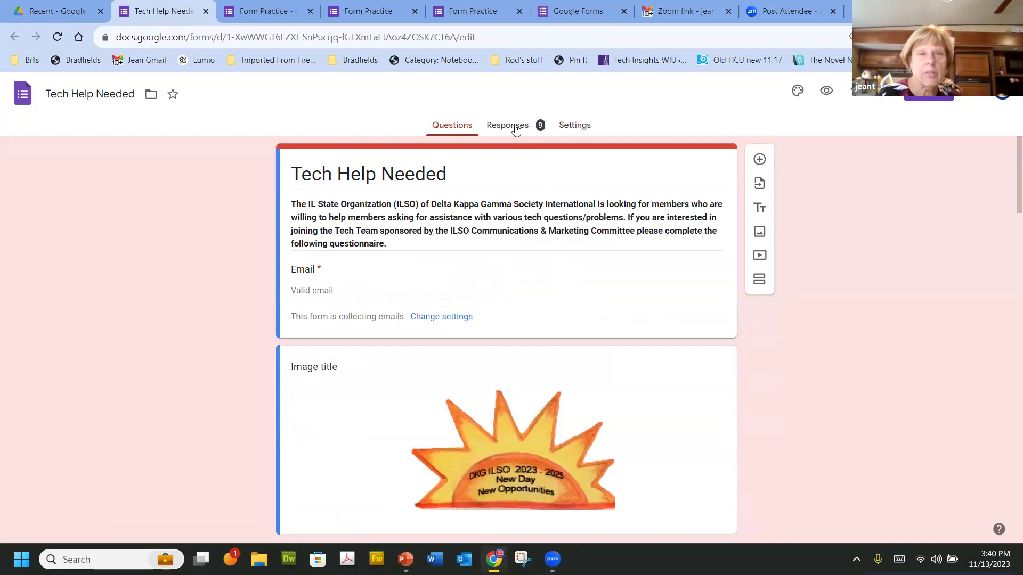
scroll(515, 324, down, 20)
scroll(516, 326, up, 20)
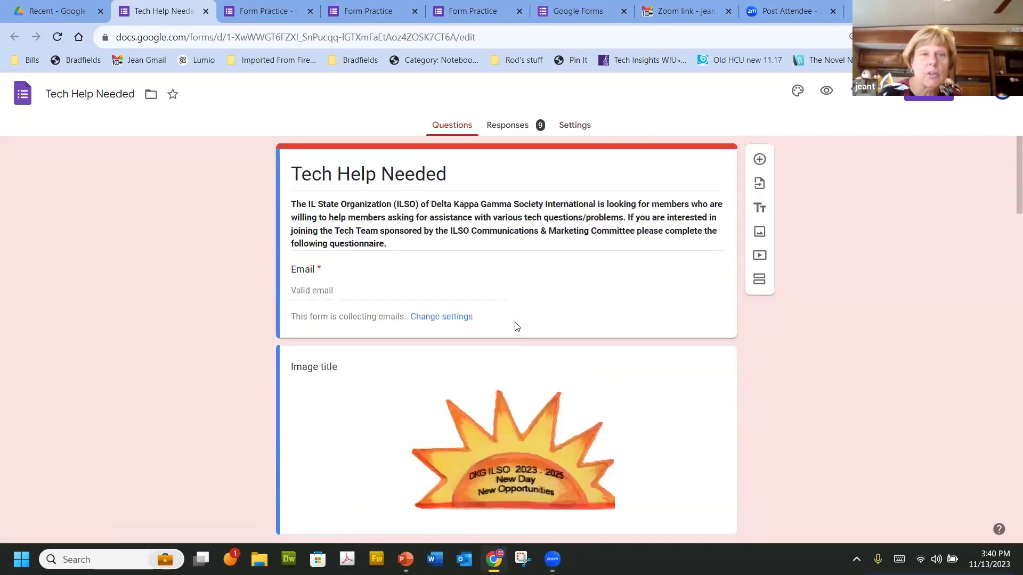
scroll(516, 326, down, 5)
scroll(515, 326, down, 20)
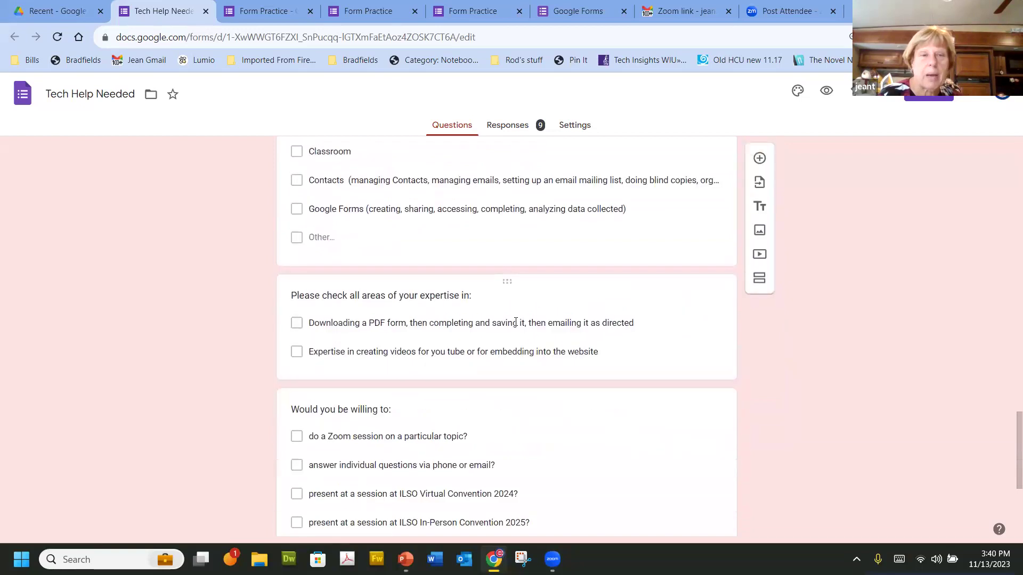
scroll(515, 322, down, 5)
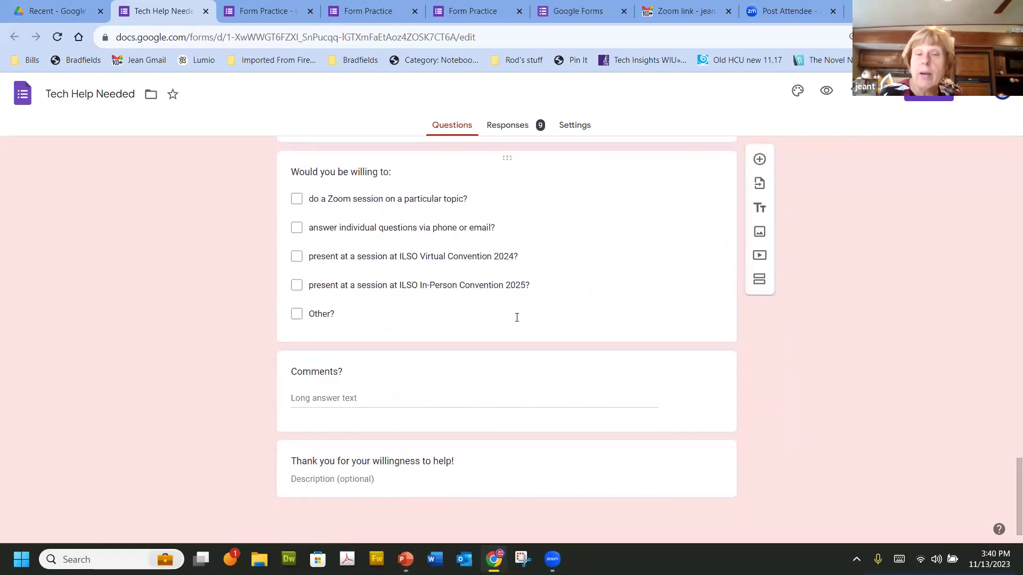
scroll(517, 320, up, 7)
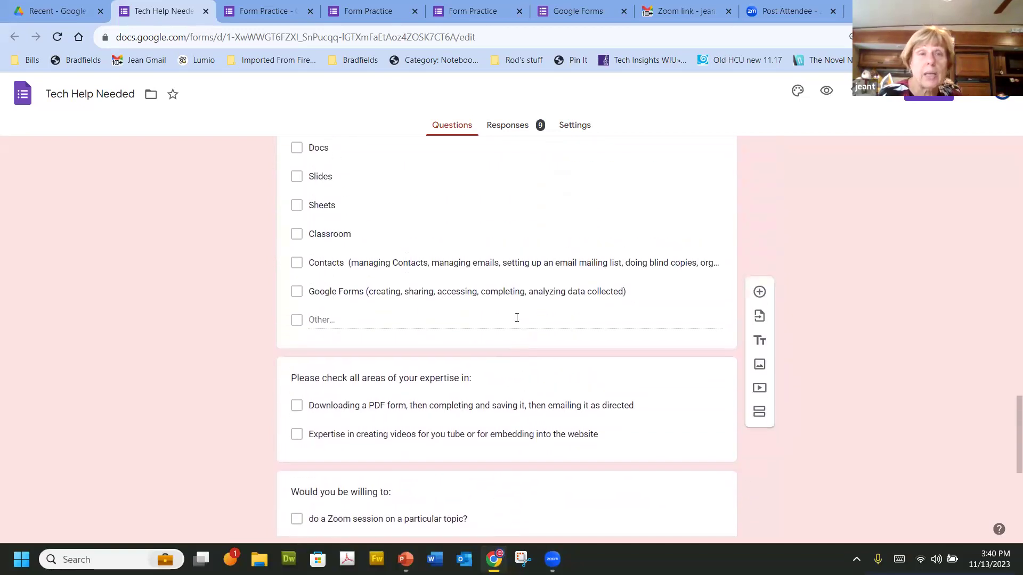
scroll(517, 322, up, 12)
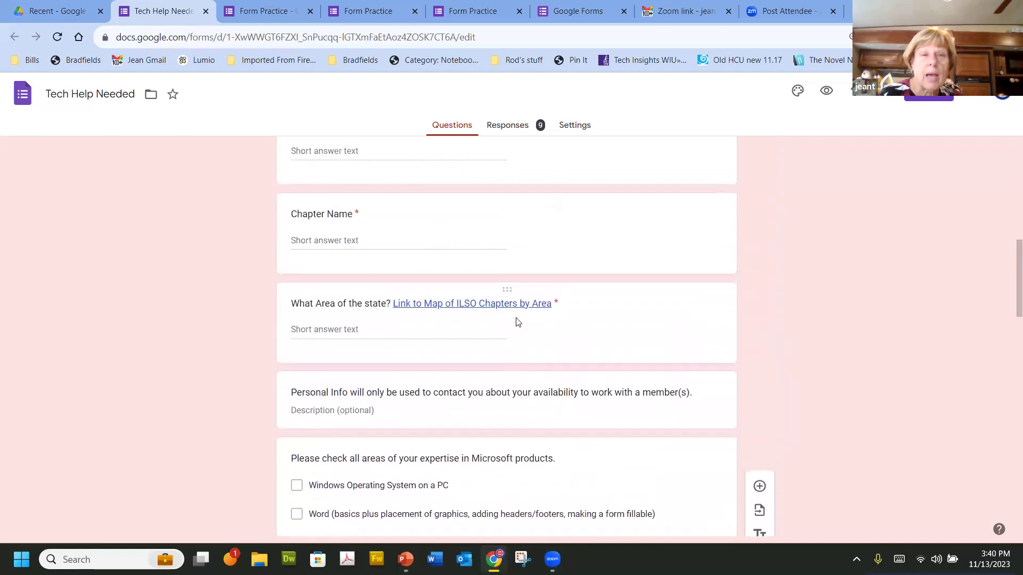
scroll(516, 320, up, 2)
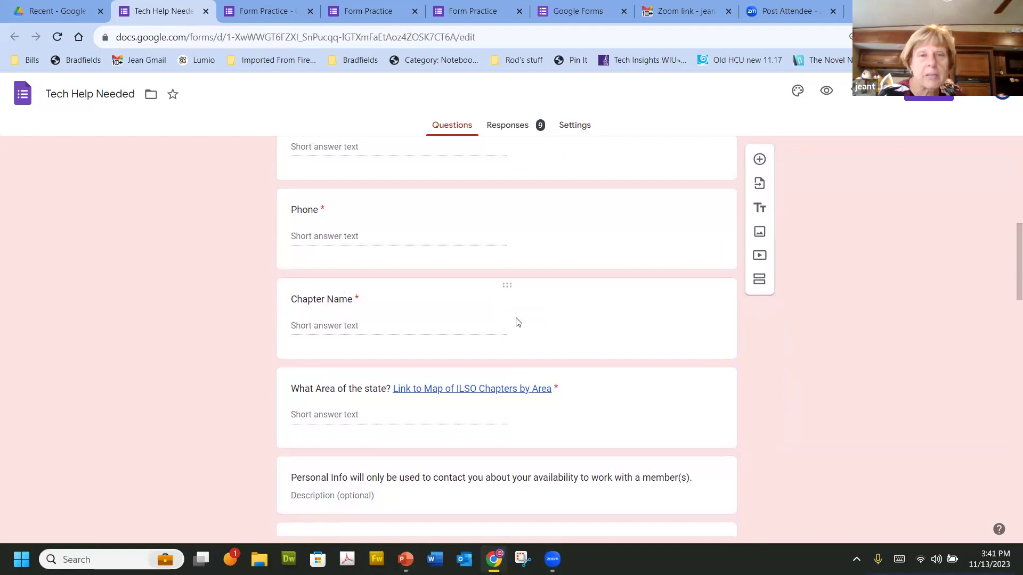
scroll(516, 321, up, 3)
scroll(515, 318, down, 3)
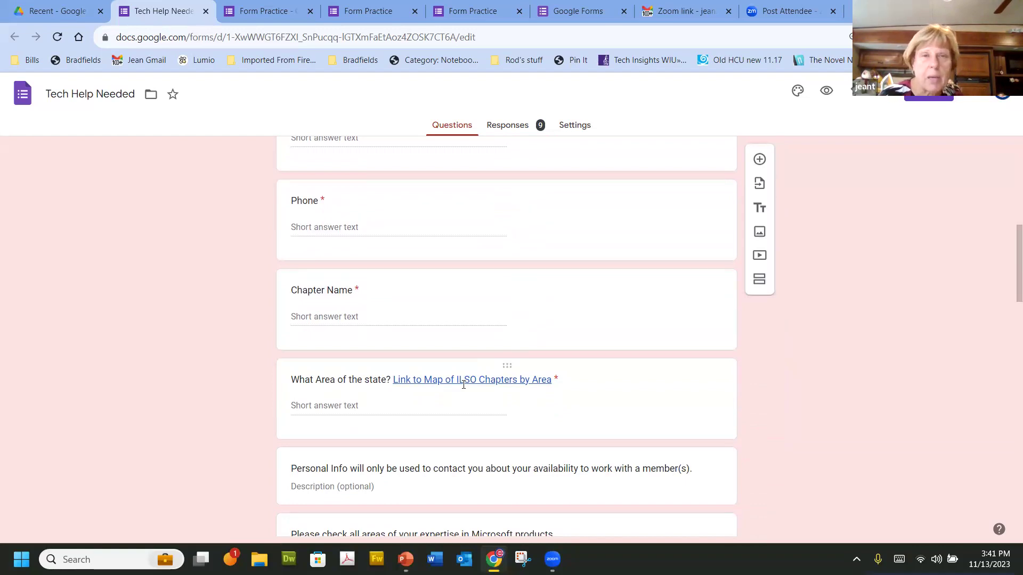
scroll(462, 385, up, 2)
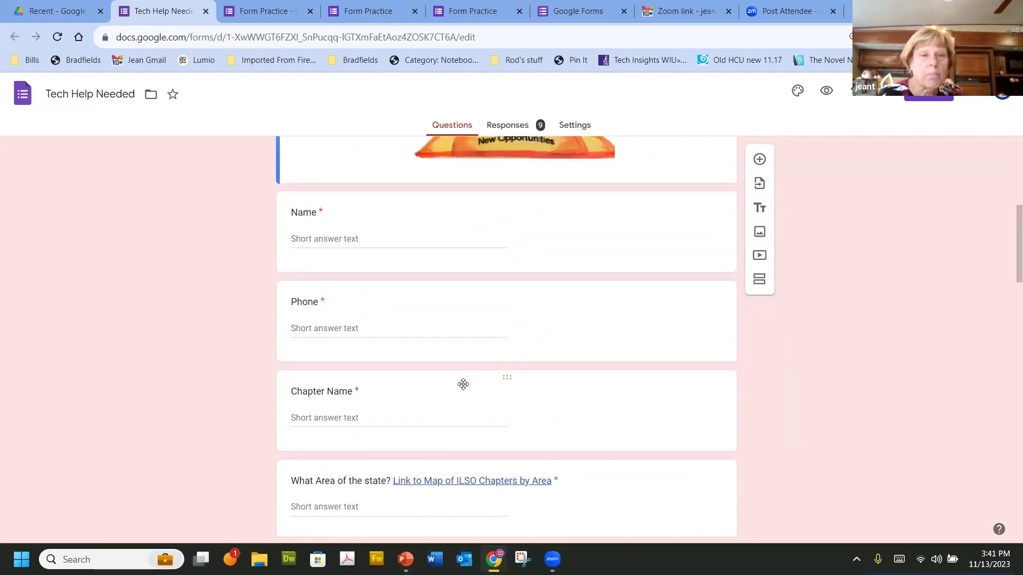
scroll(462, 385, up, 6)
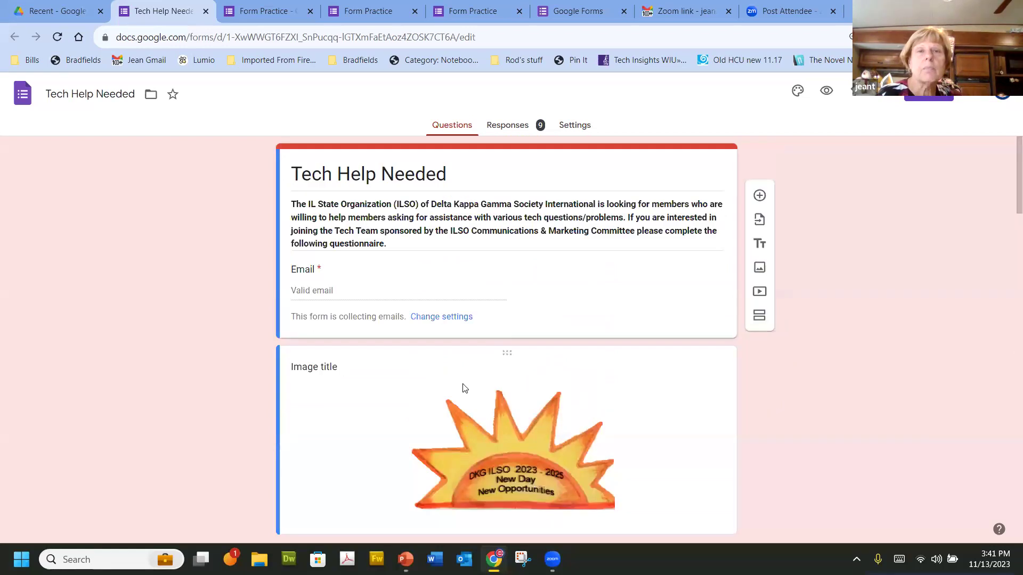
click(512, 127)
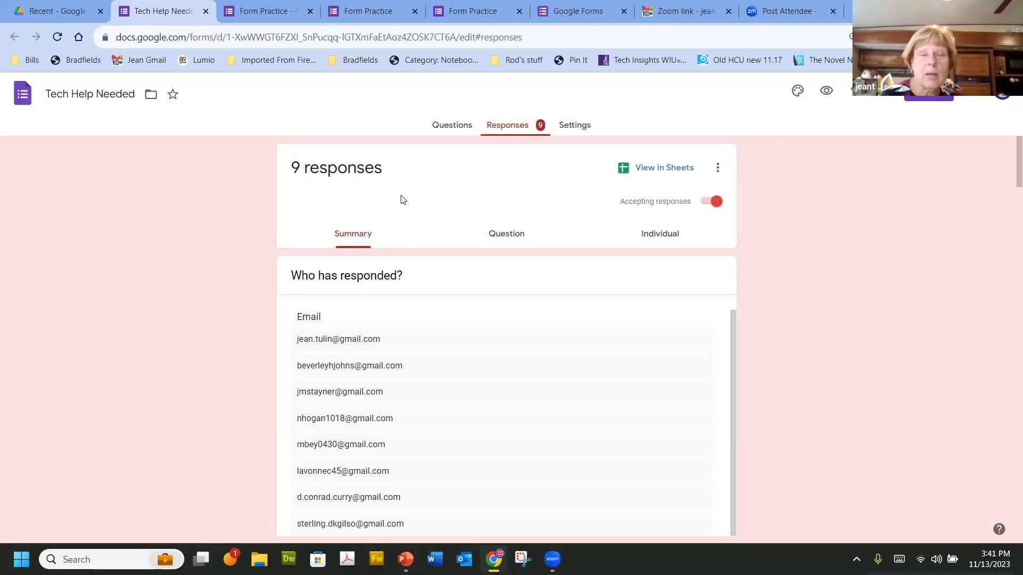
Step: Scroll through the 9-response summary showing names, phones, chapter names and the area bar chart
scroll(463, 324, down, 1)
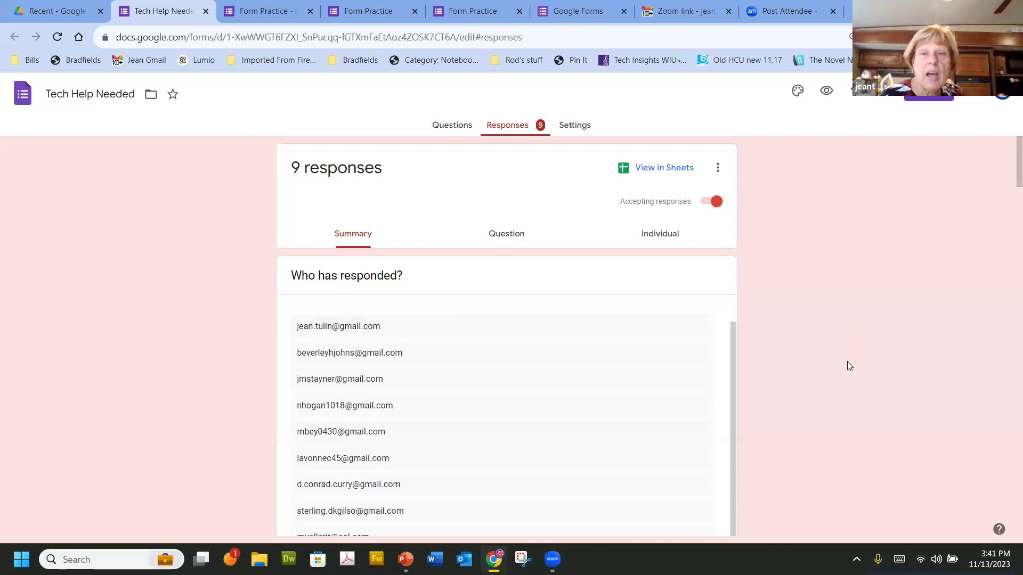
scroll(847, 361, down, 7)
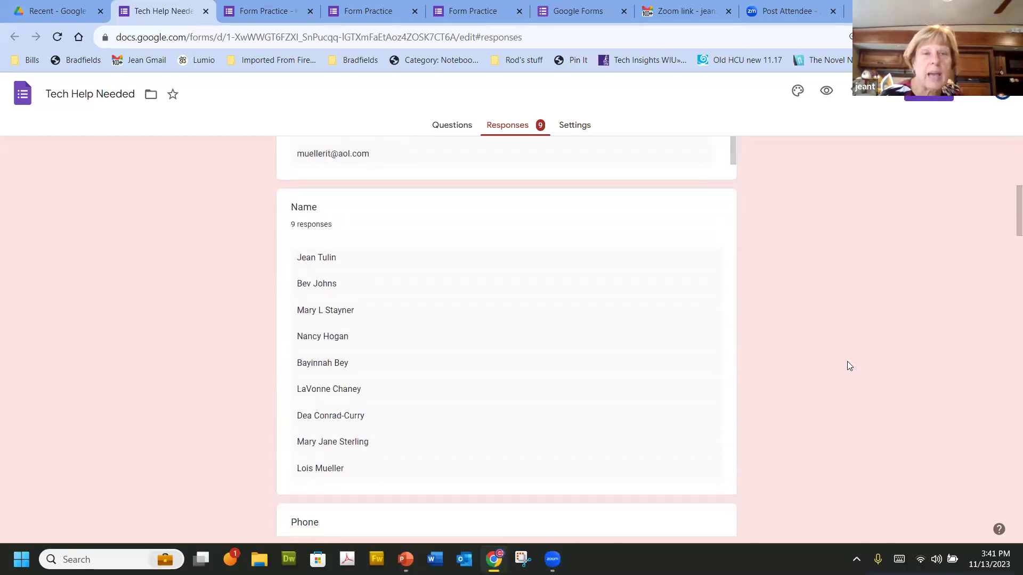
scroll(849, 366, down, 9)
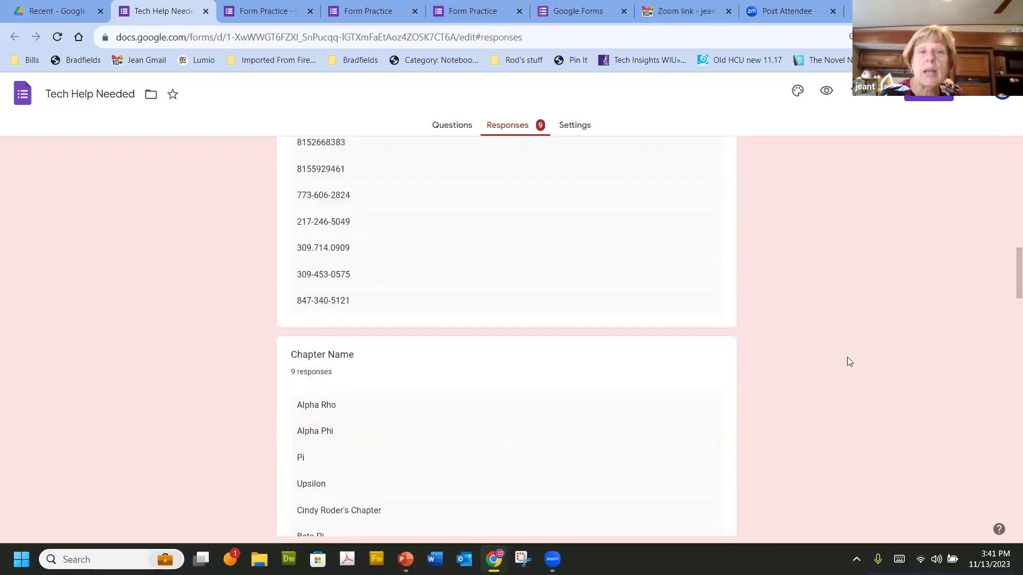
scroll(849, 362, down, 5)
scroll(849, 362, down, 4)
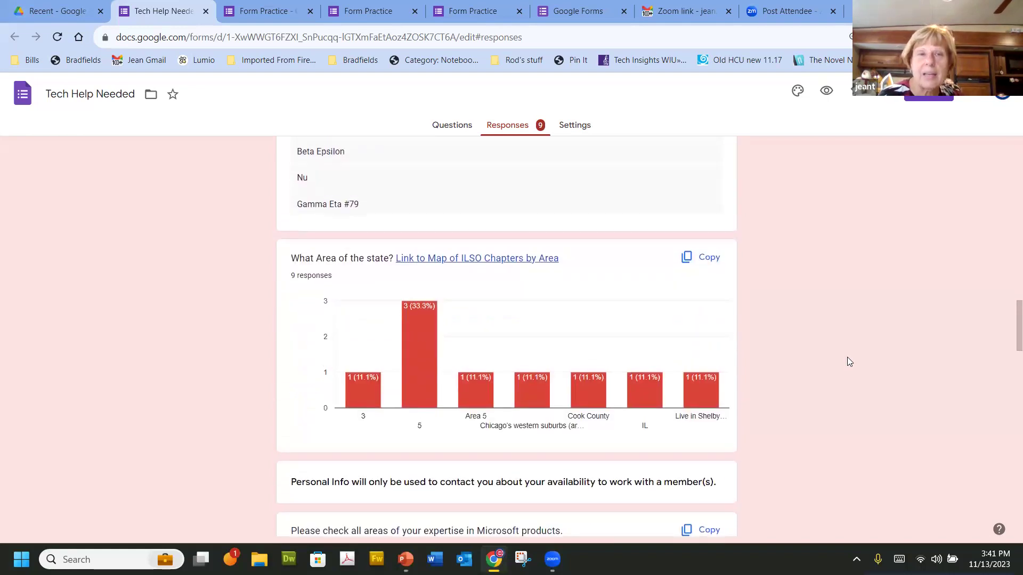
scroll(849, 362, up, 13)
scroll(849, 361, down, 1)
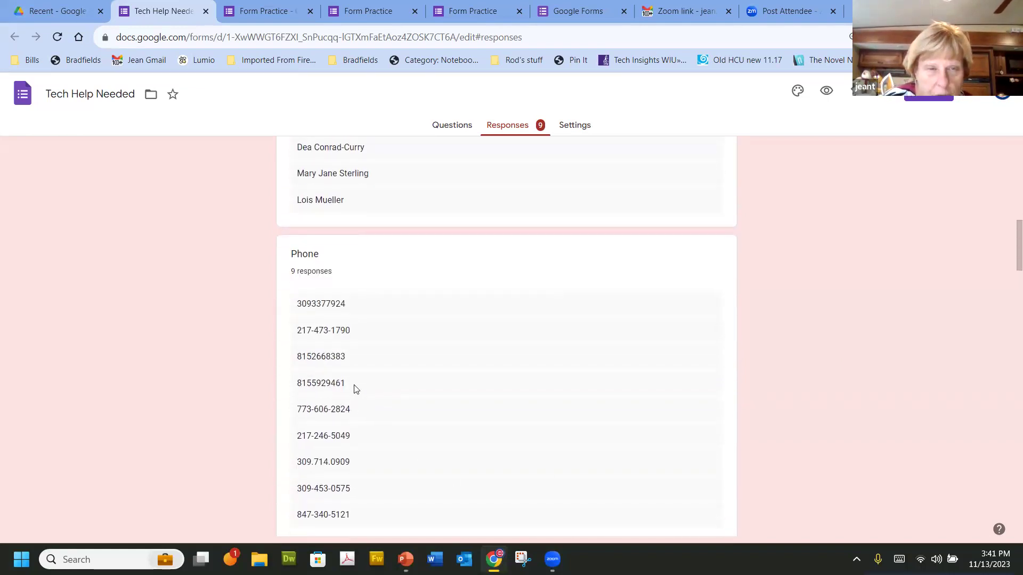
scroll(500, 482, up, 12)
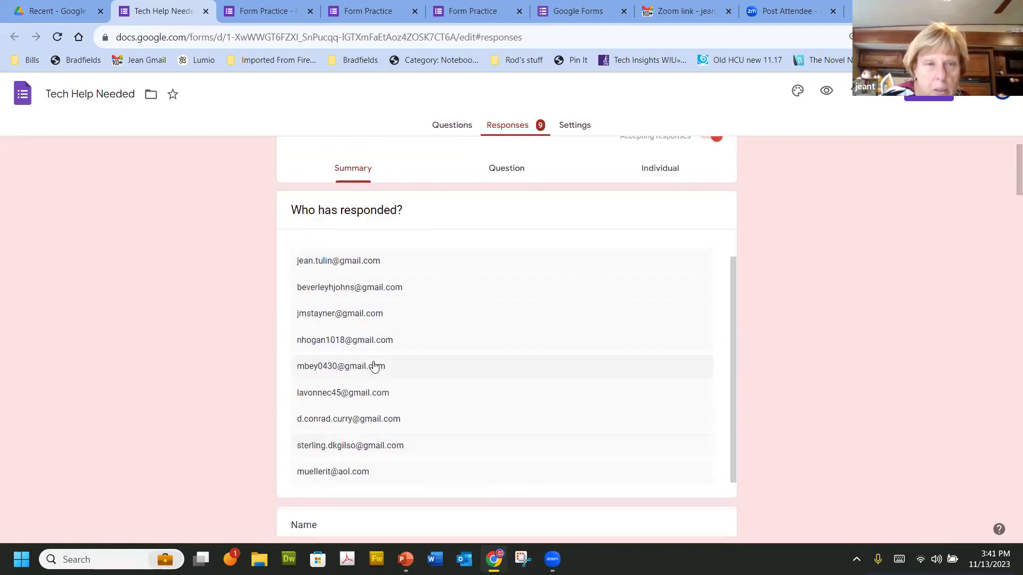
scroll(380, 351, up, 1)
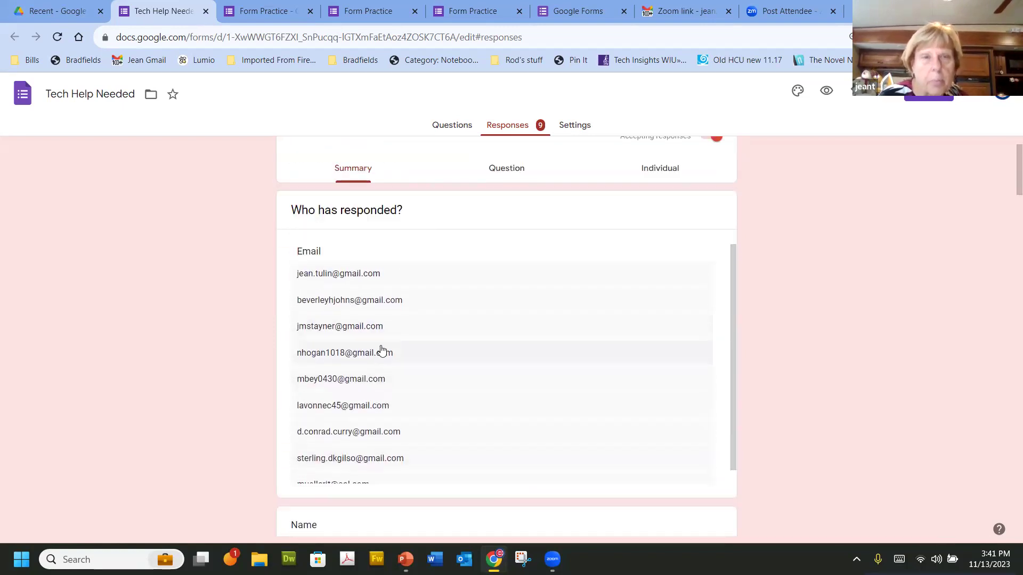
Step: Show responses by question, scan the Name answers, then advance to Phone (2 of 10)
click(510, 168)
scroll(468, 406, down, 2)
scroll(468, 406, up, 2)
scroll(468, 405, down, 5)
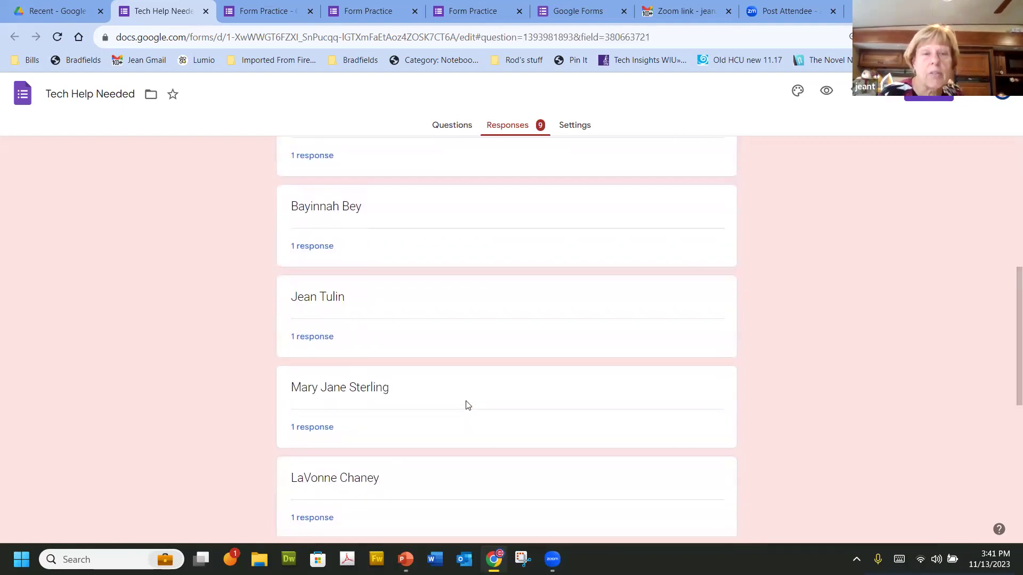
scroll(468, 405, up, 7)
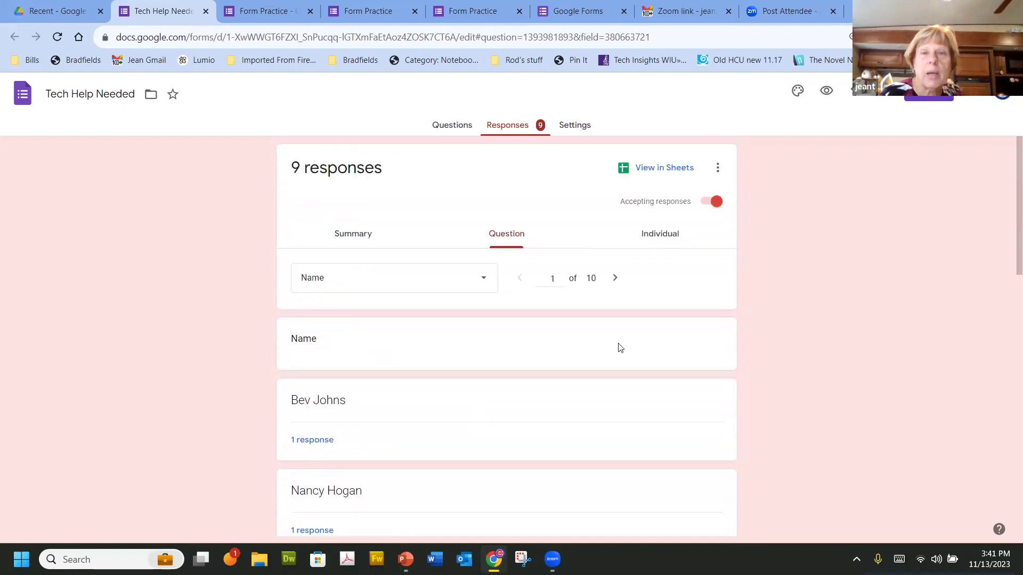
click(616, 278)
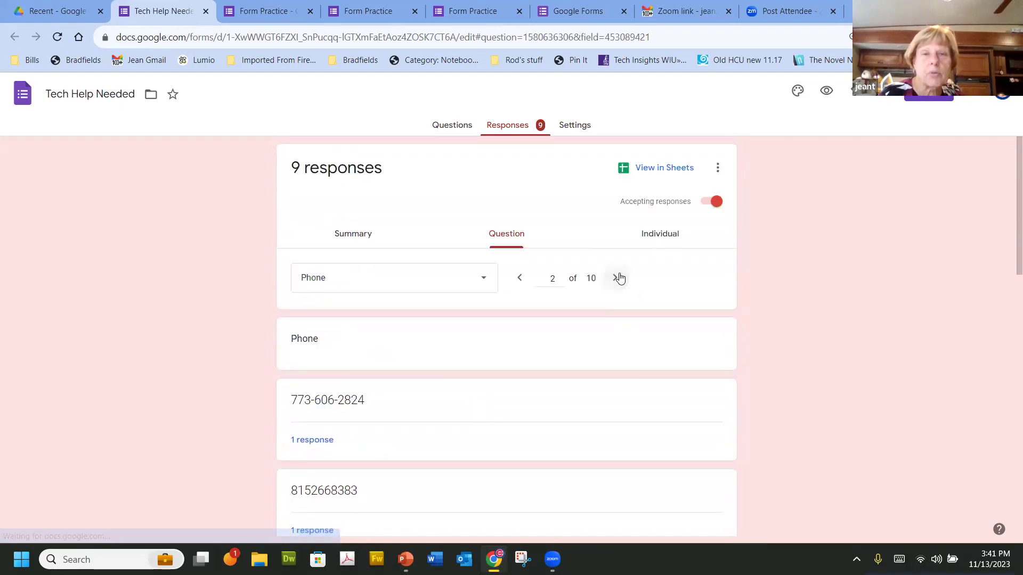
click(666, 236)
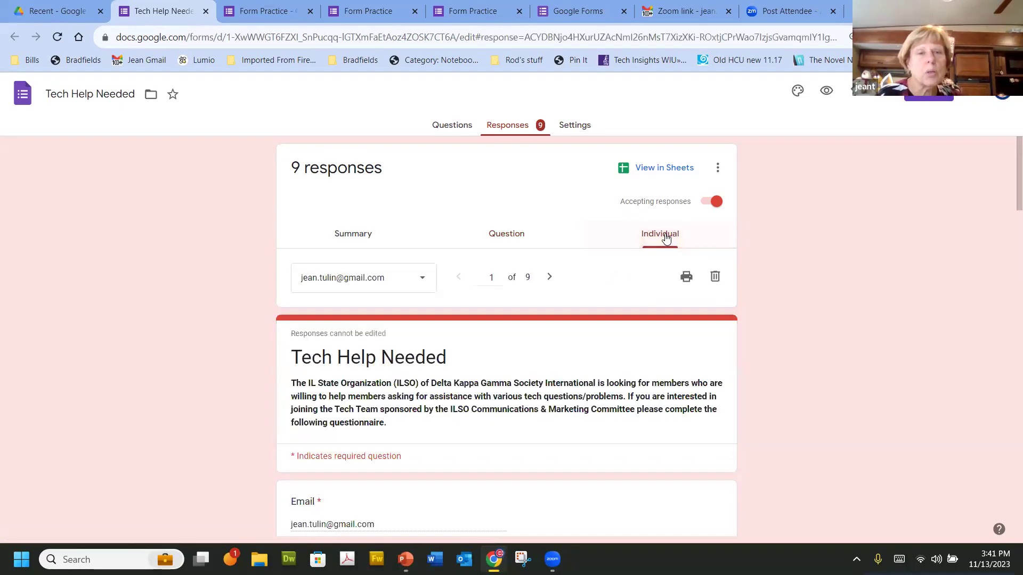
Step: Scroll through respondent 1 of 9's full submission in the Individual view
scroll(449, 421, down, 1)
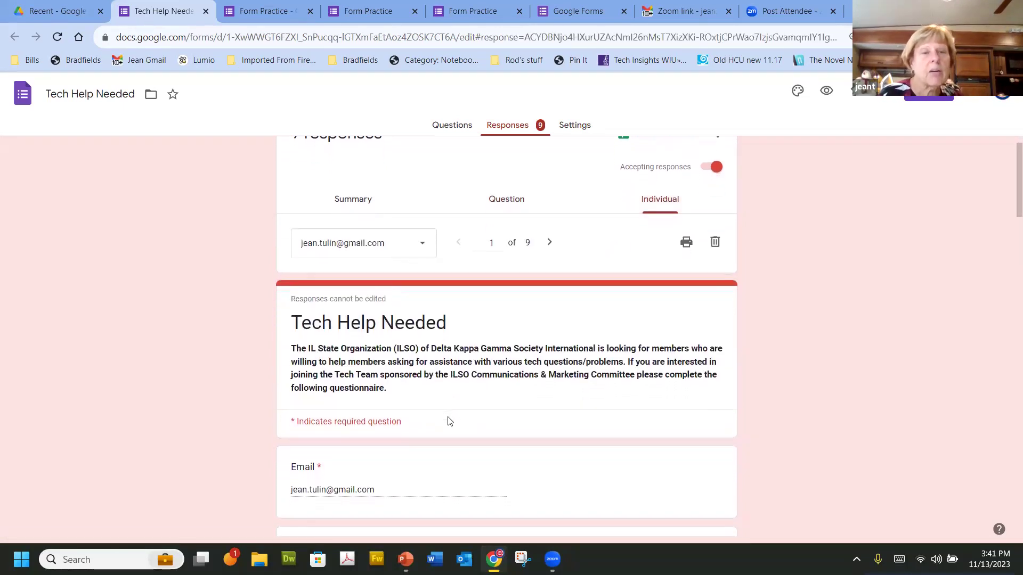
scroll(449, 421, down, 6)
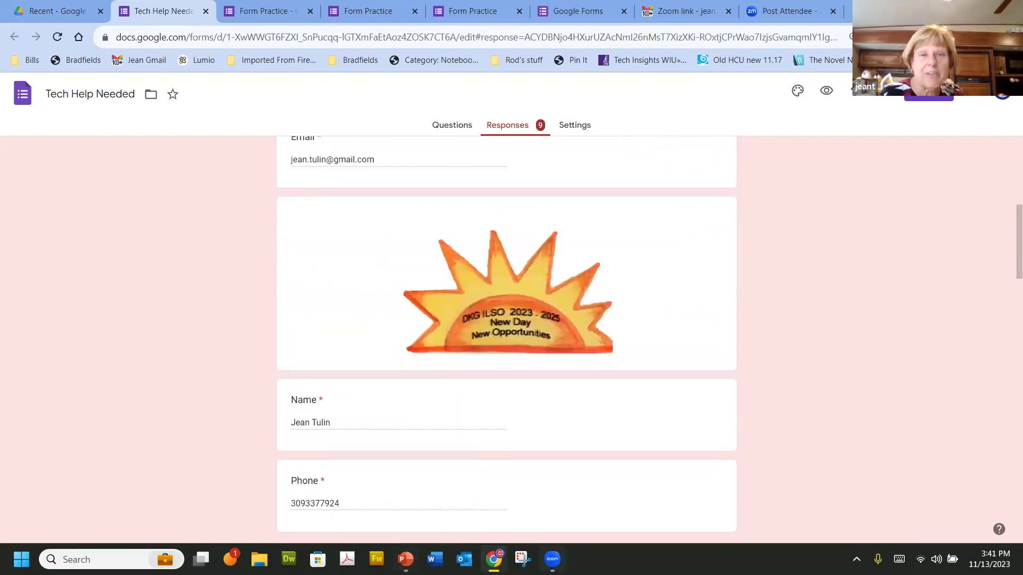
mouse_move(553, 559)
scroll(634, 450, down, 6)
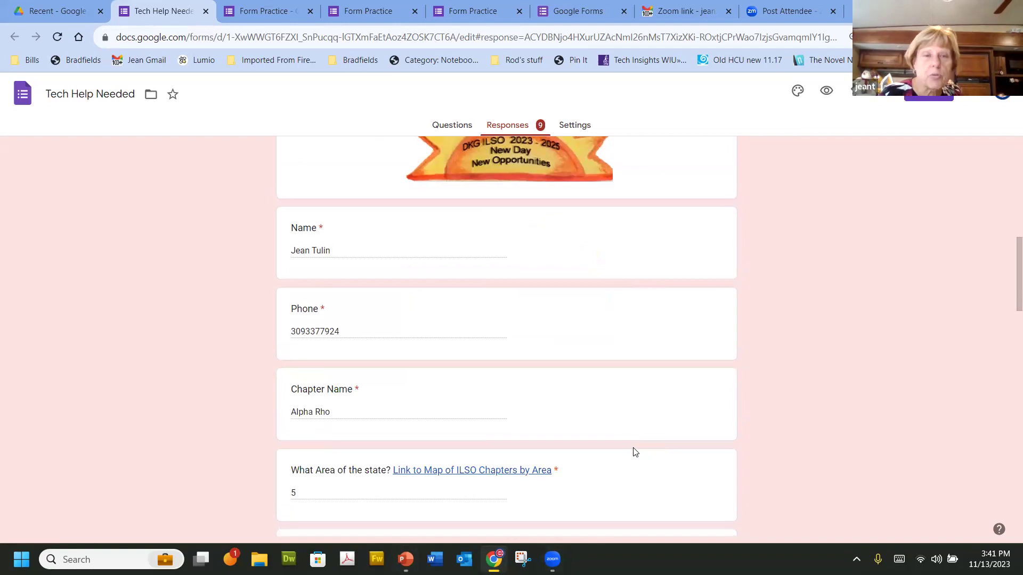
scroll(634, 451, down, 5)
scroll(634, 451, up, 14)
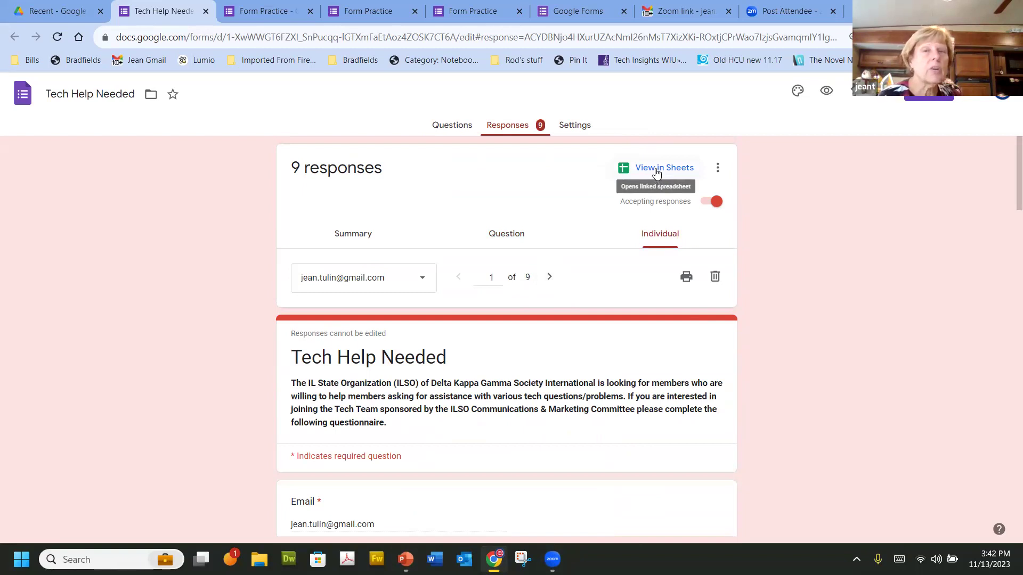
Step: Review the response options in the menu beside View in Sheets, then return to the Questions editor
click(717, 170)
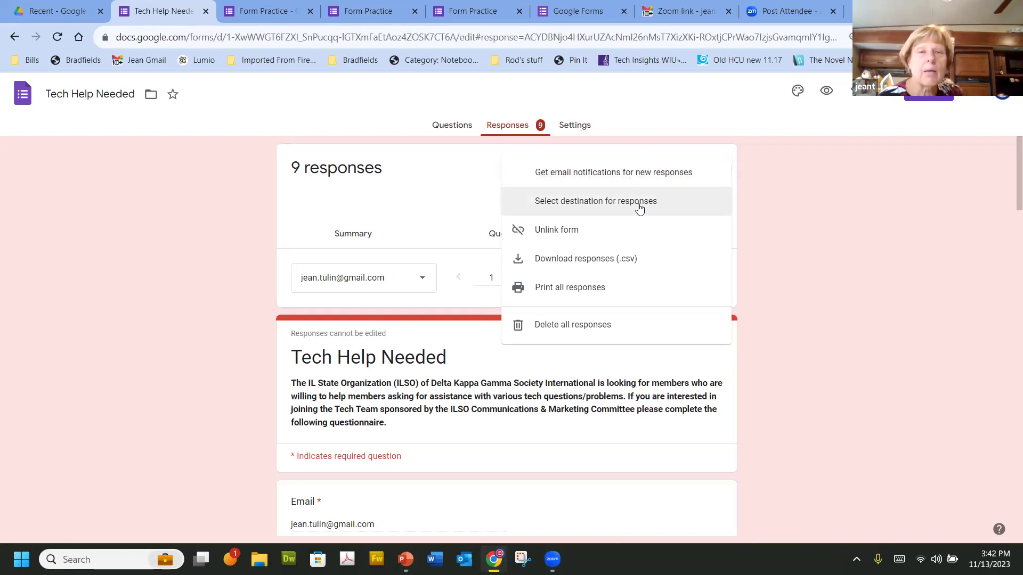
scroll(640, 208, down, 2)
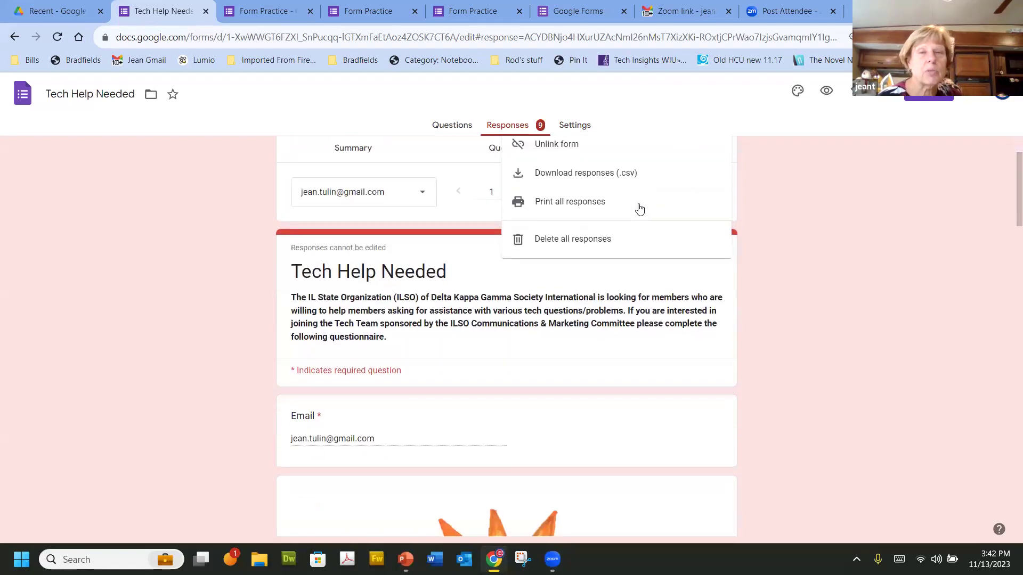
scroll(463, 286, up, 2)
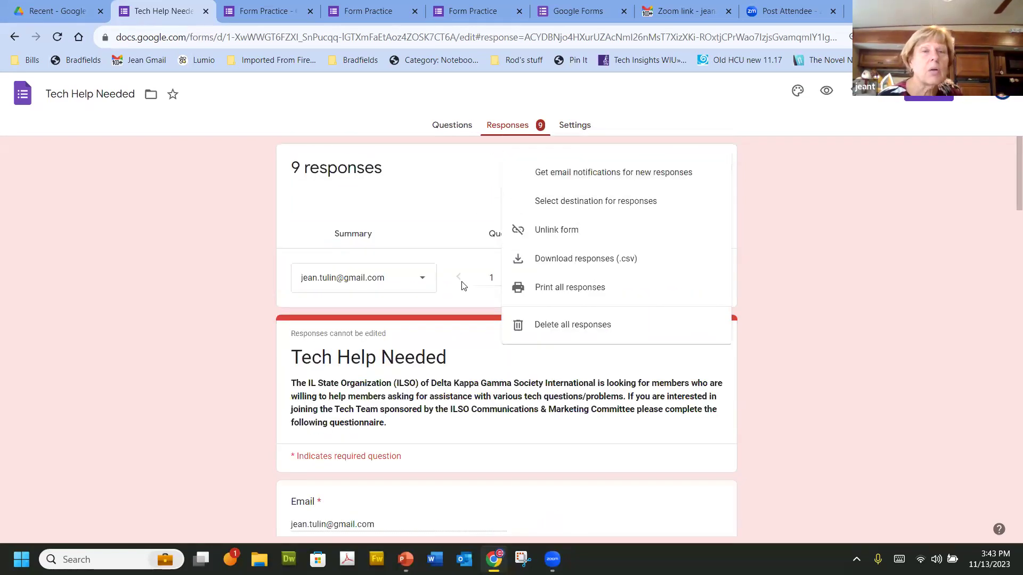
click(451, 132)
click(451, 132)
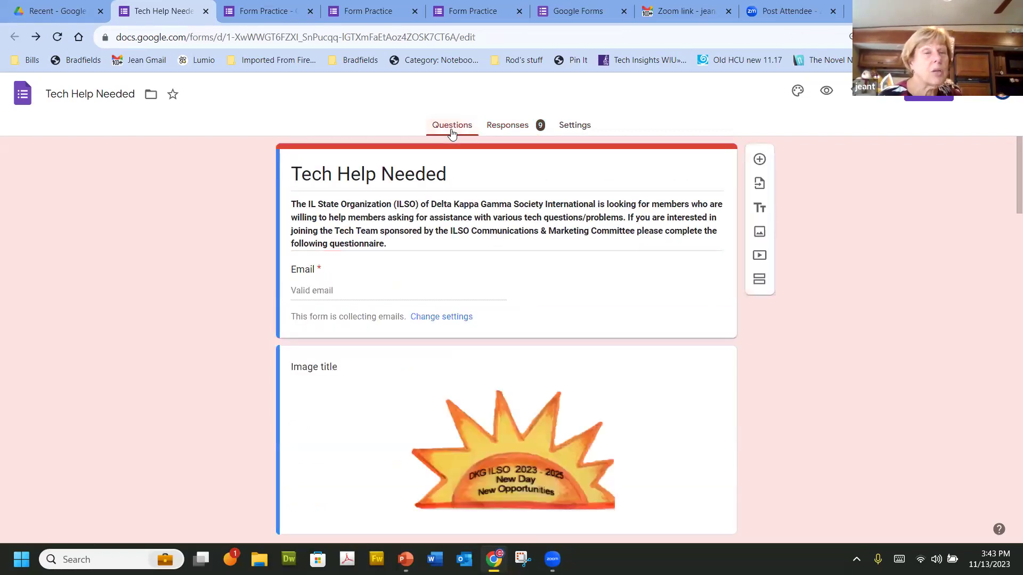